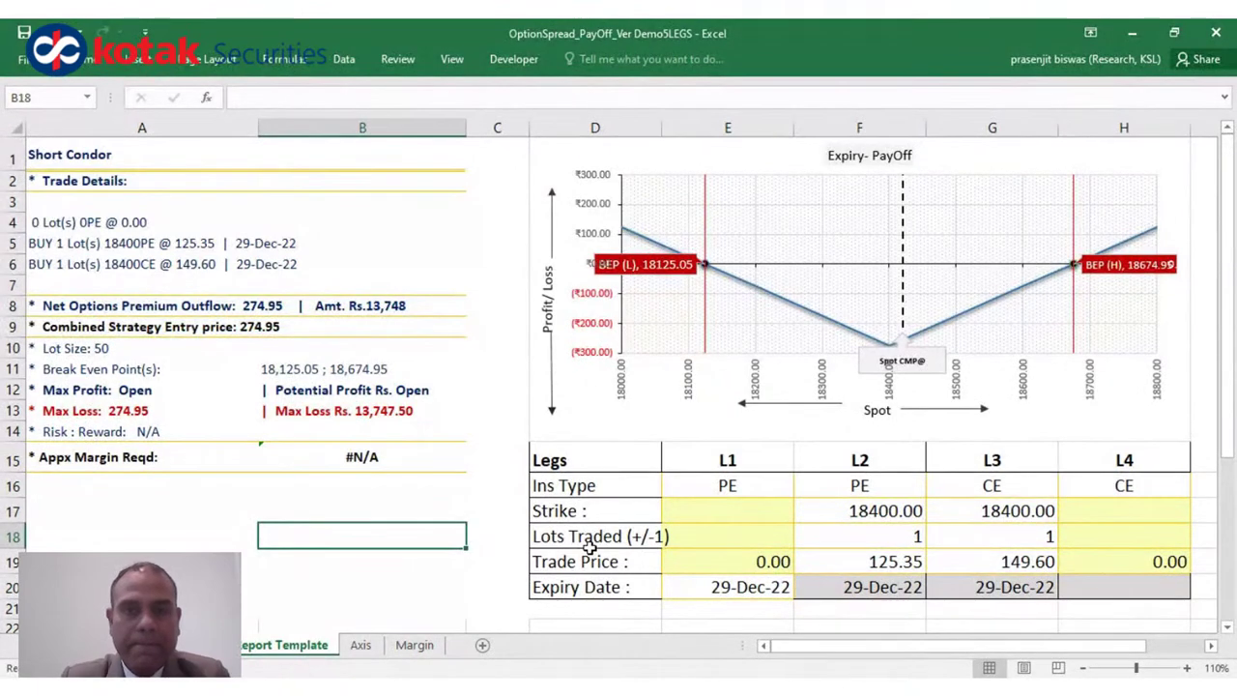
- Examine the call and put prices by strike in the option chain sheet, starting from its first rows, and return to the payoff report
{"action": "left_click", "coordinate": [442, 490]}
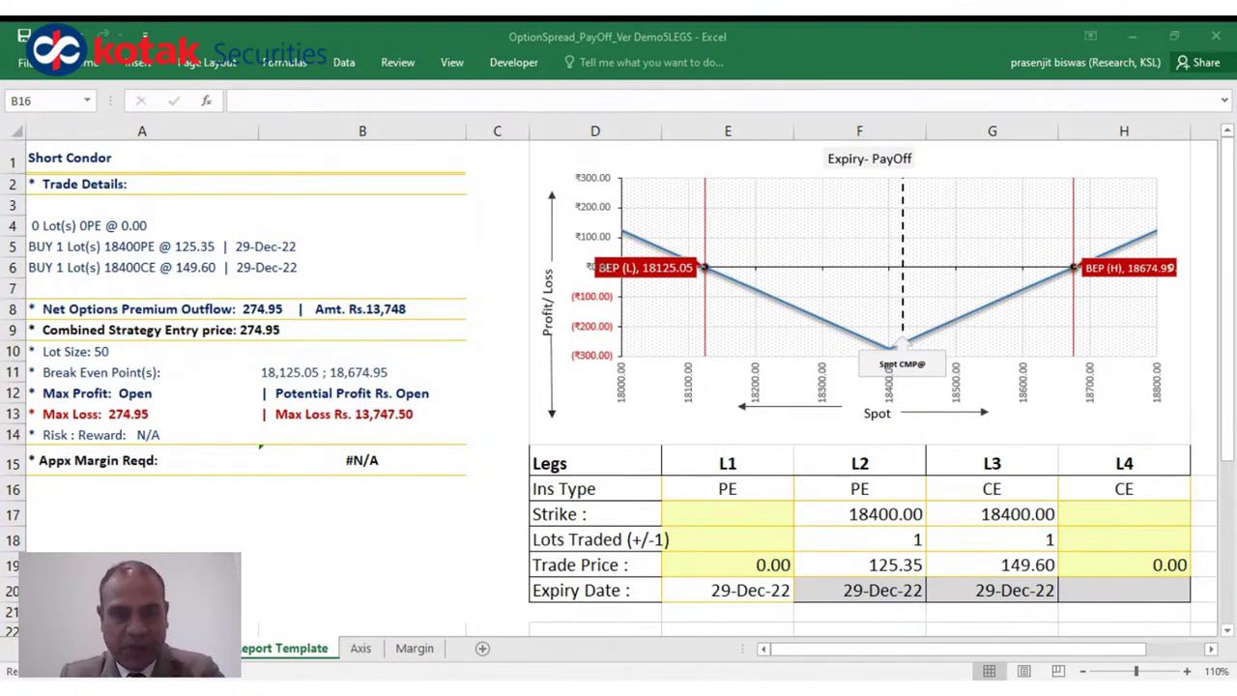
{"action": "key", "text": "alt+Tab"}
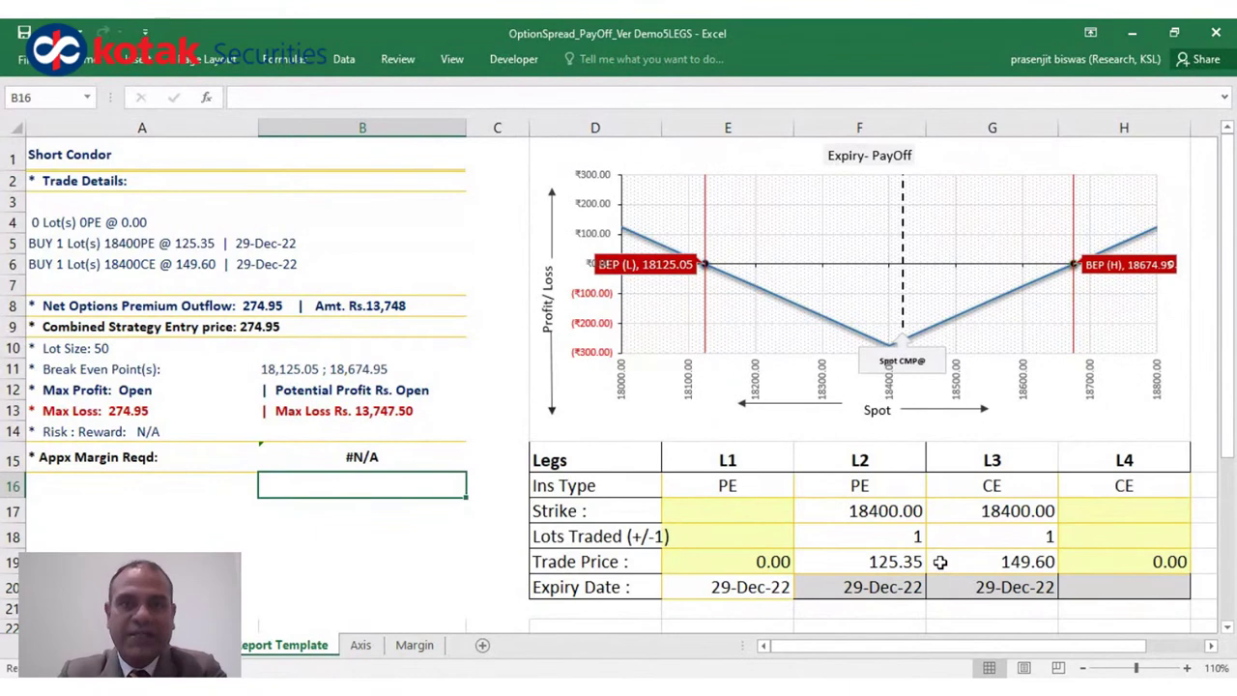
{"action": "left_click", "coordinate": [836, 512]}
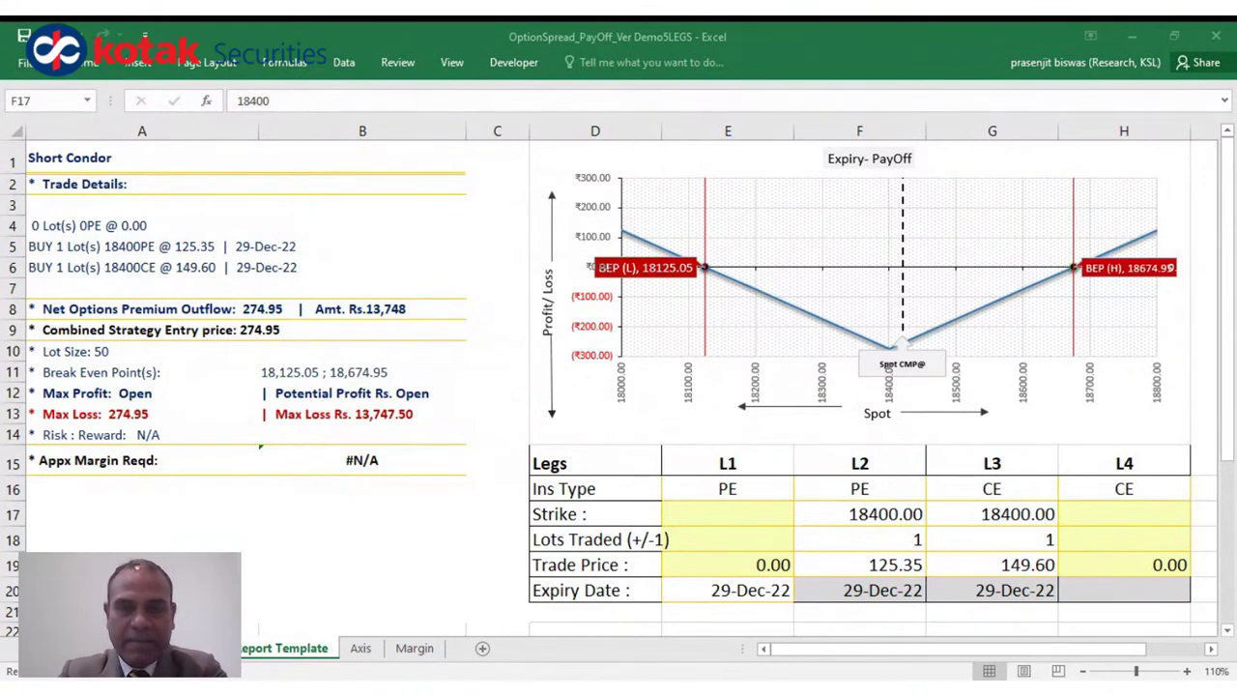
{"action": "left_click", "coordinate": [837, 515]}
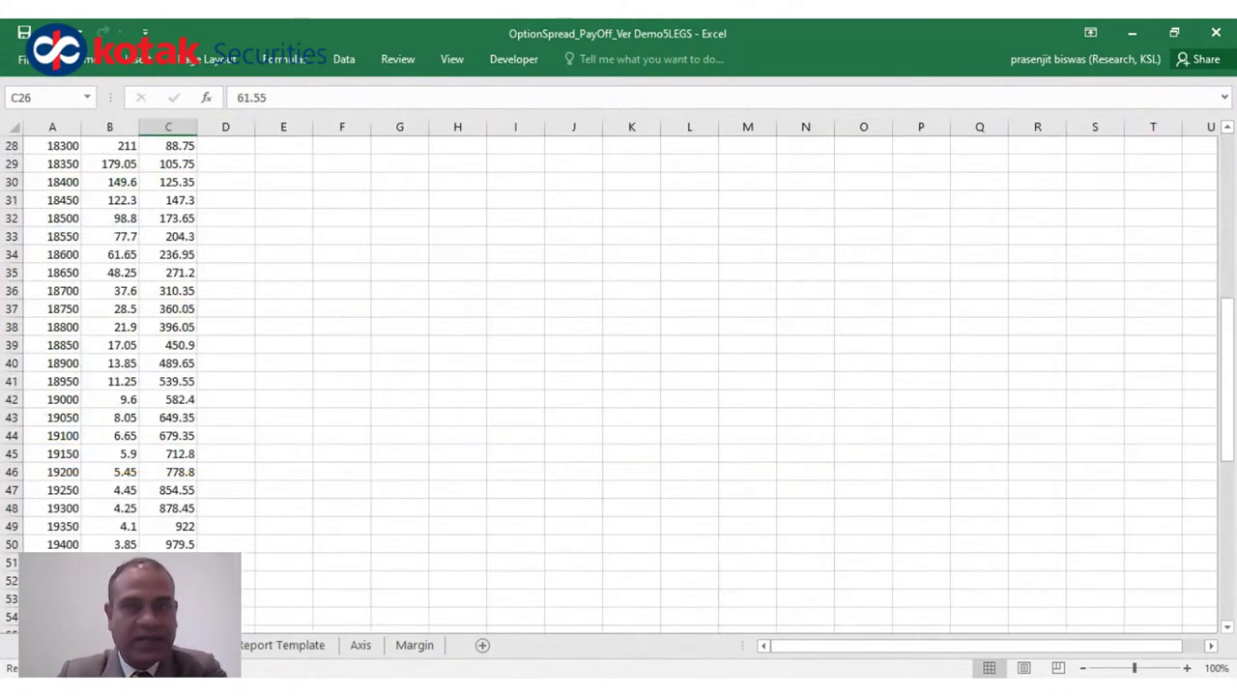
{"action": "left_click_drag", "start_coordinate": [1228, 415], "coordinate": [1231, 238]}
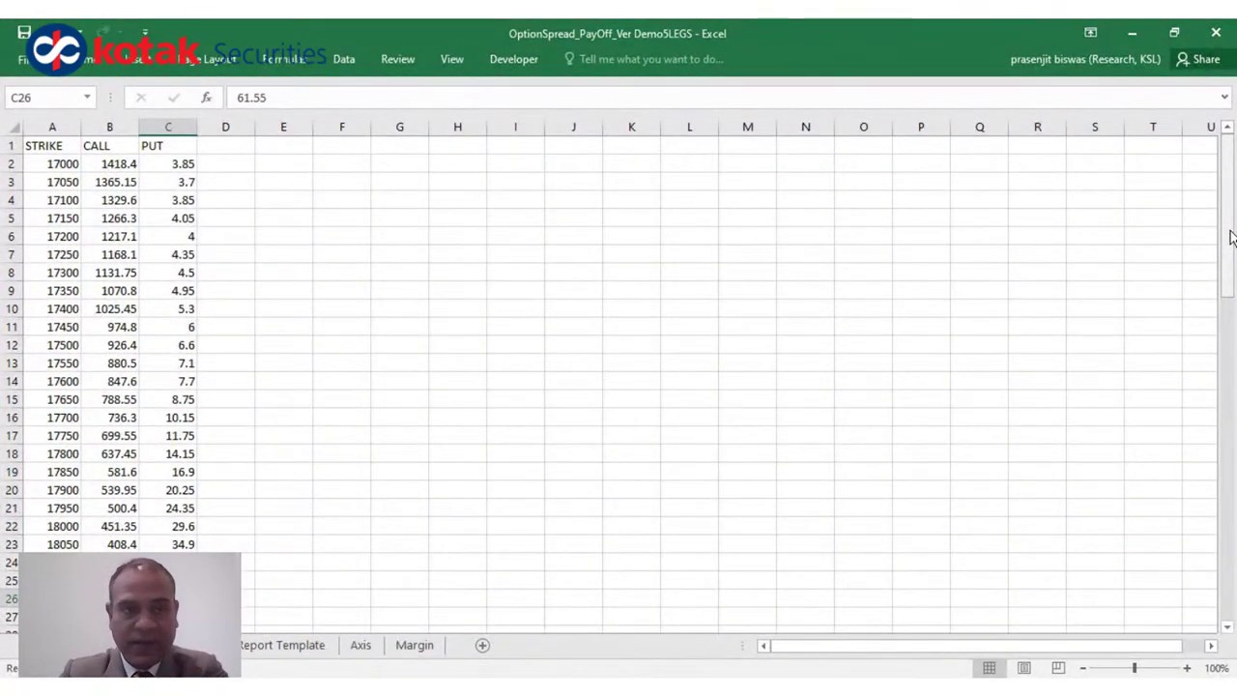
{"action": "left_click", "coordinate": [324, 648]}
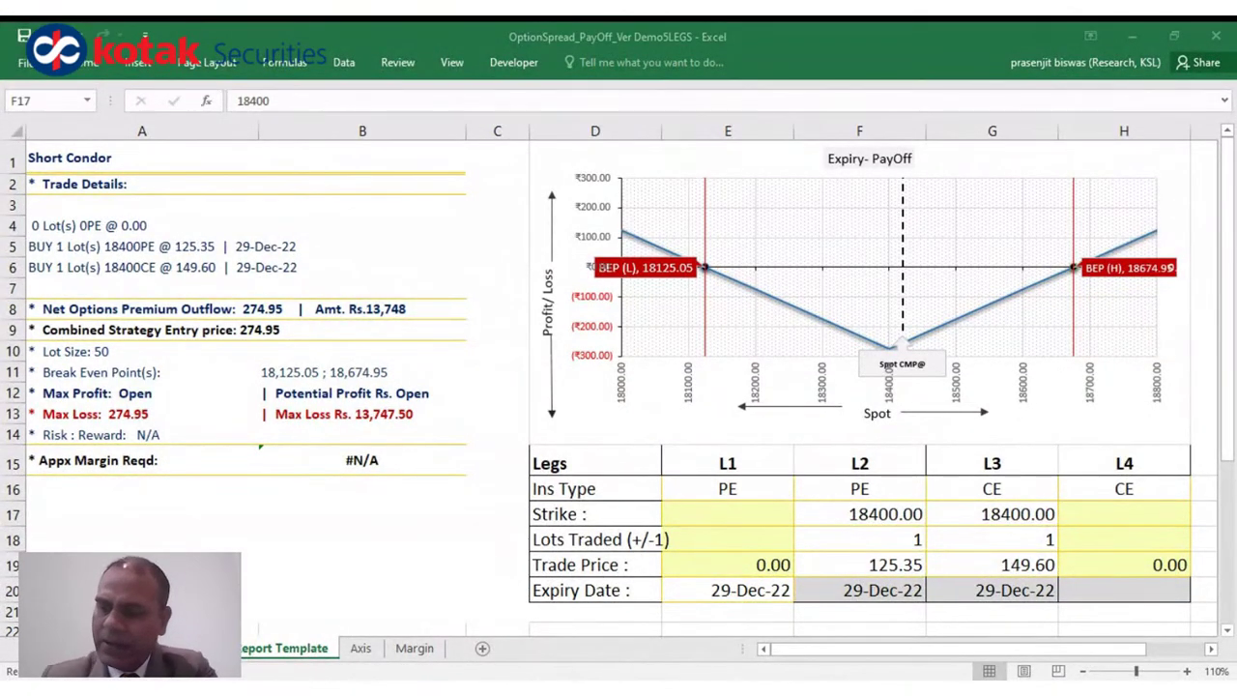
{"action": "key", "text": "alt+Tab"}
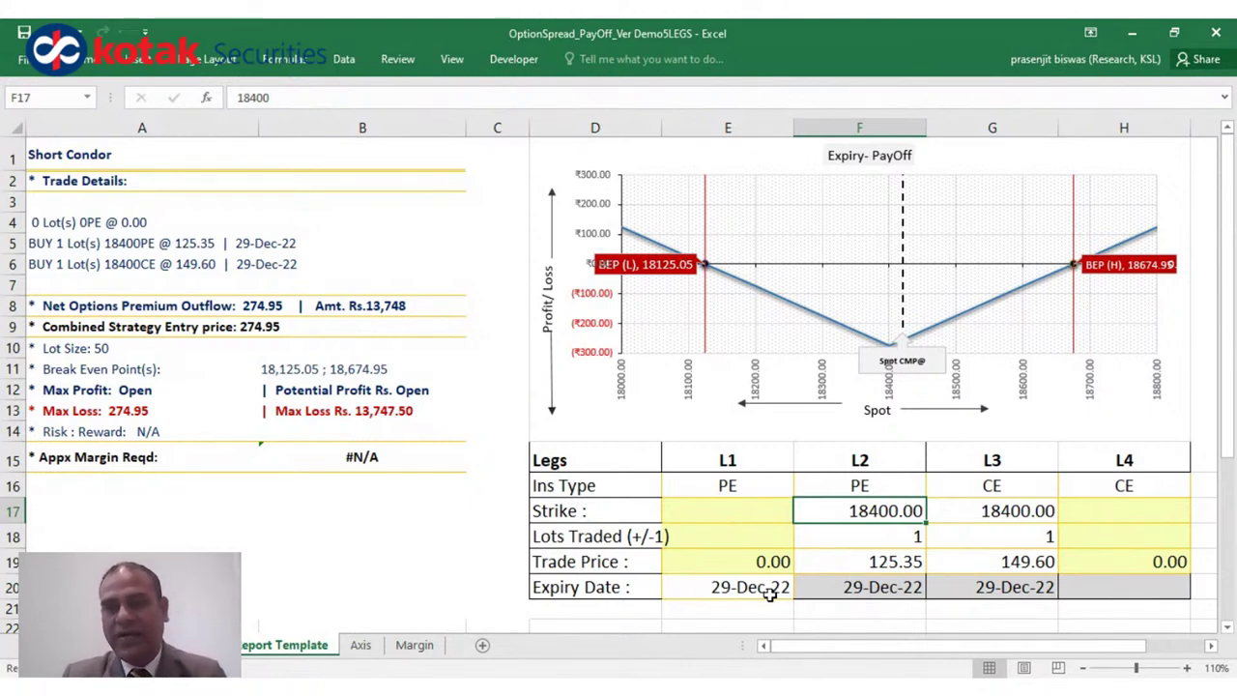
- Note the spot level 18420 in cell B17 and the text 18400 ATM in cell B18
{"action": "left_click", "coordinate": [403, 510]}
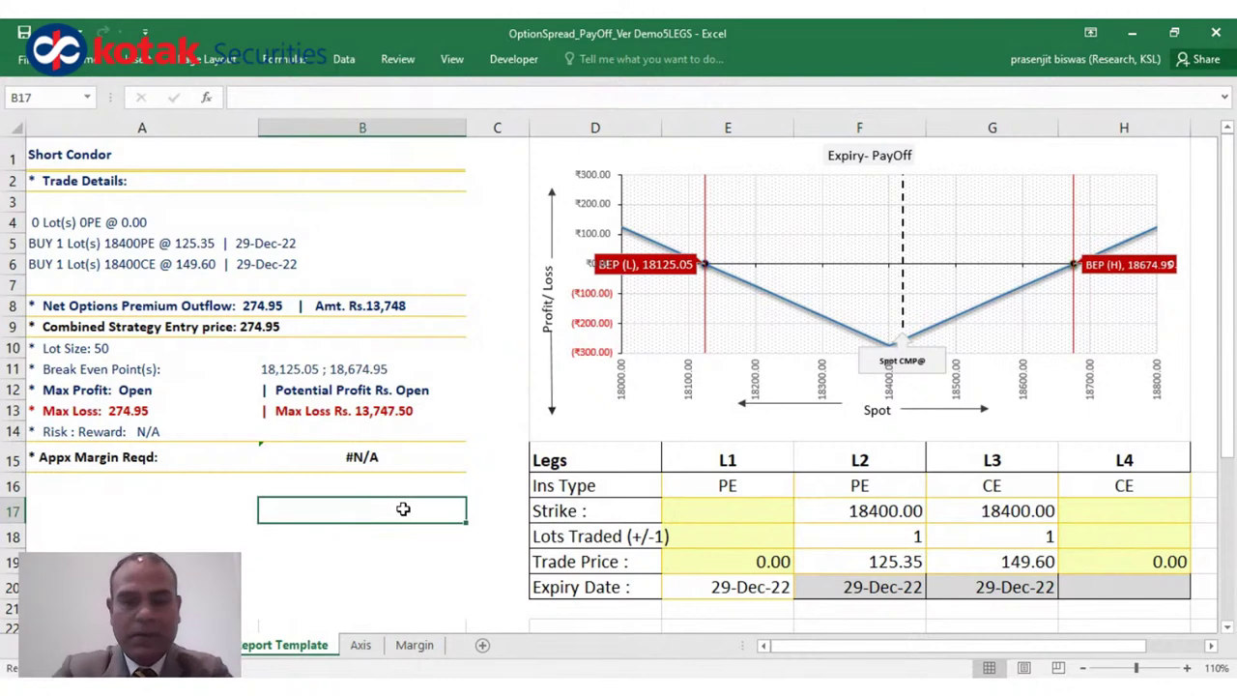
{"action": "type", "text": "1842"}
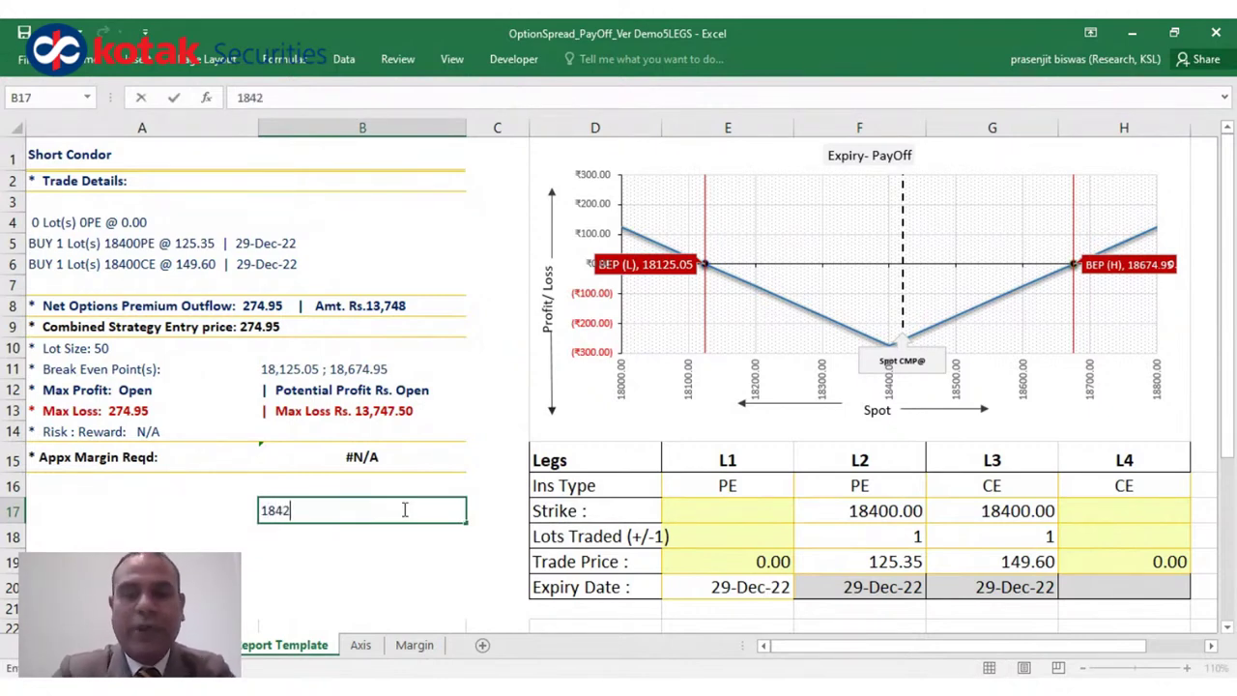
{"action": "type", "text": "0"}
{"action": "key", "text": "Return"}
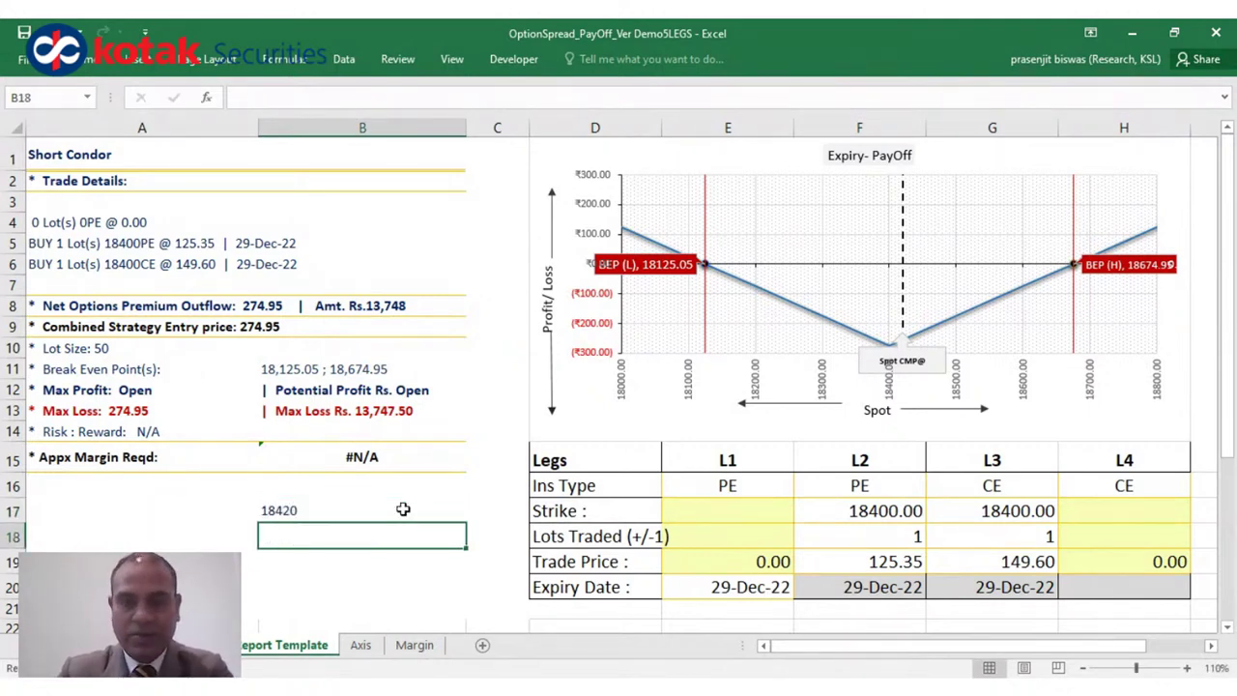
{"action": "left_click", "coordinate": [404, 510]}
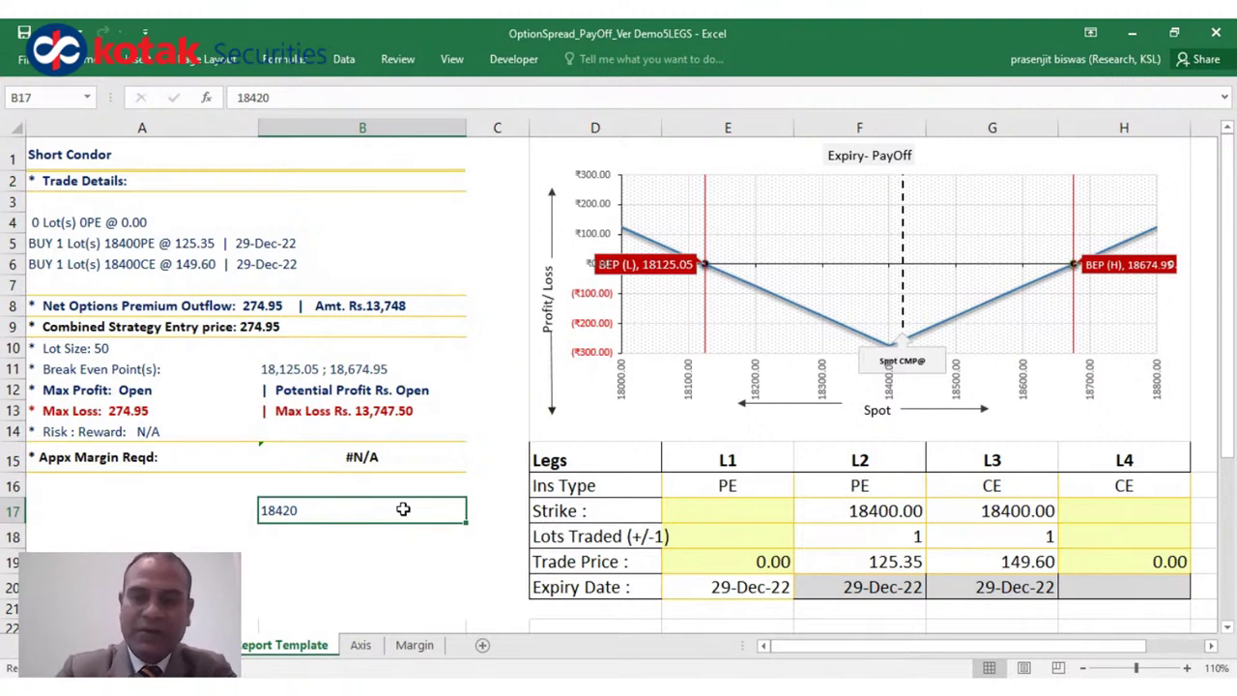
{"action": "key", "text": "Down"}
{"action": "type", "text": "18"}
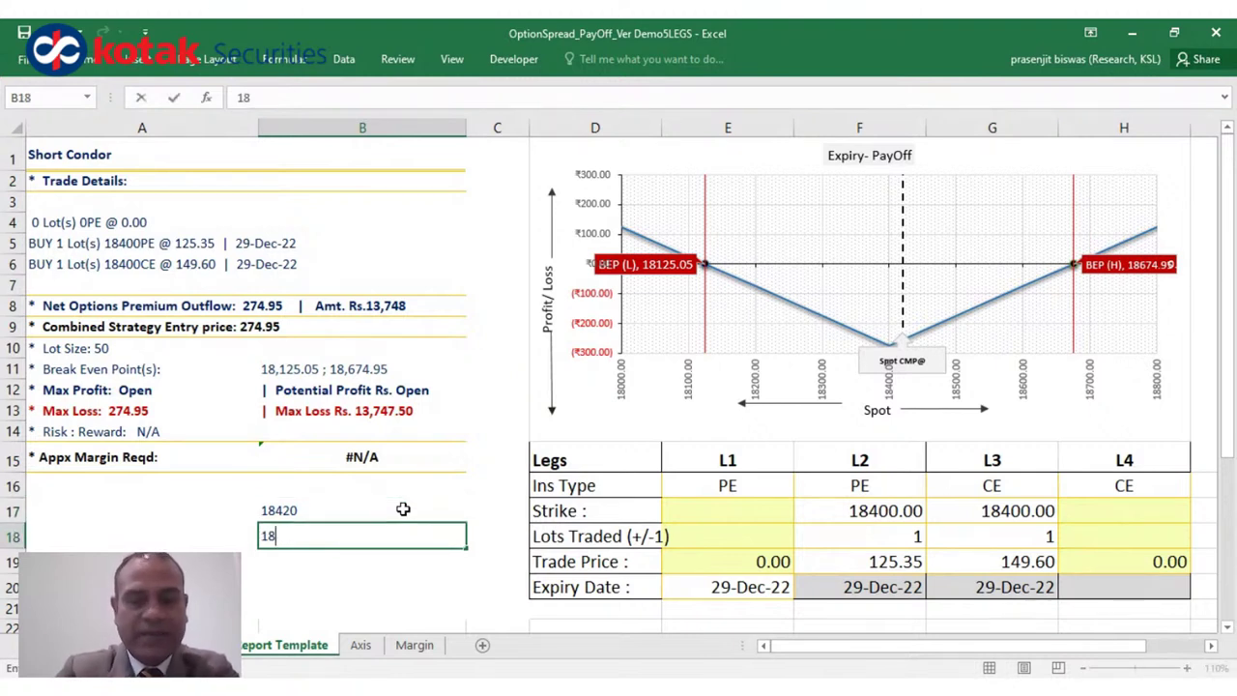
{"action": "type", "text": "400 ATM"}
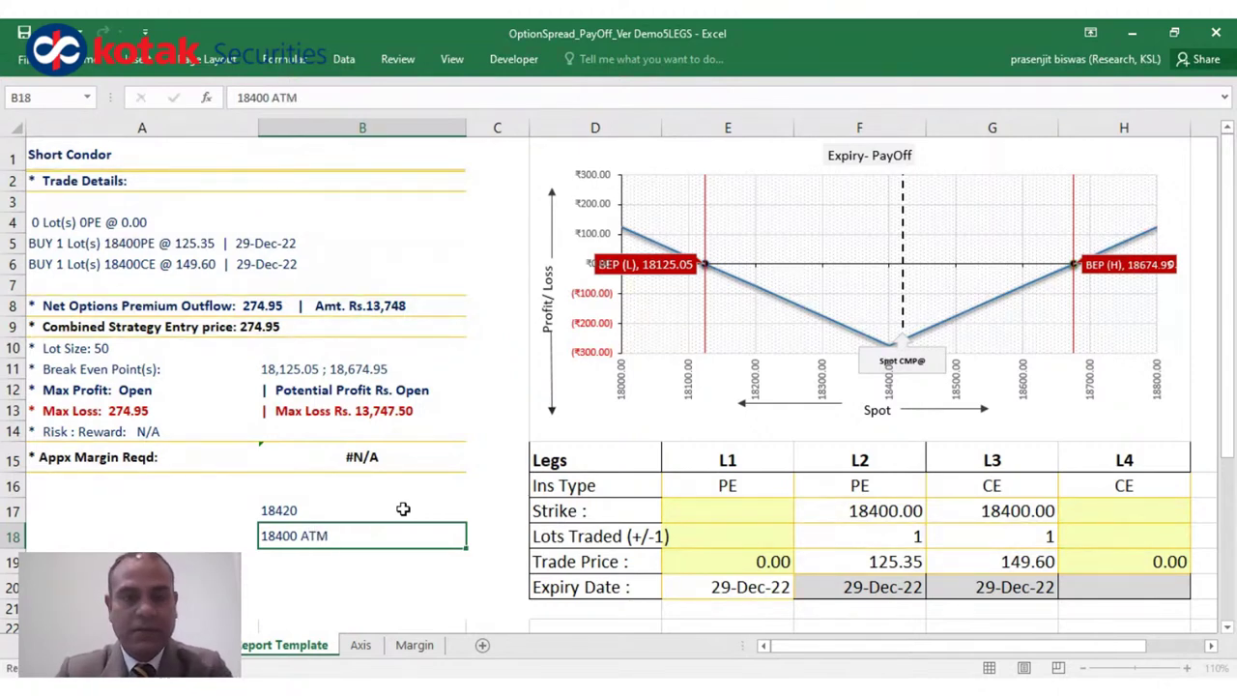
{"action": "key", "text": "Return"}
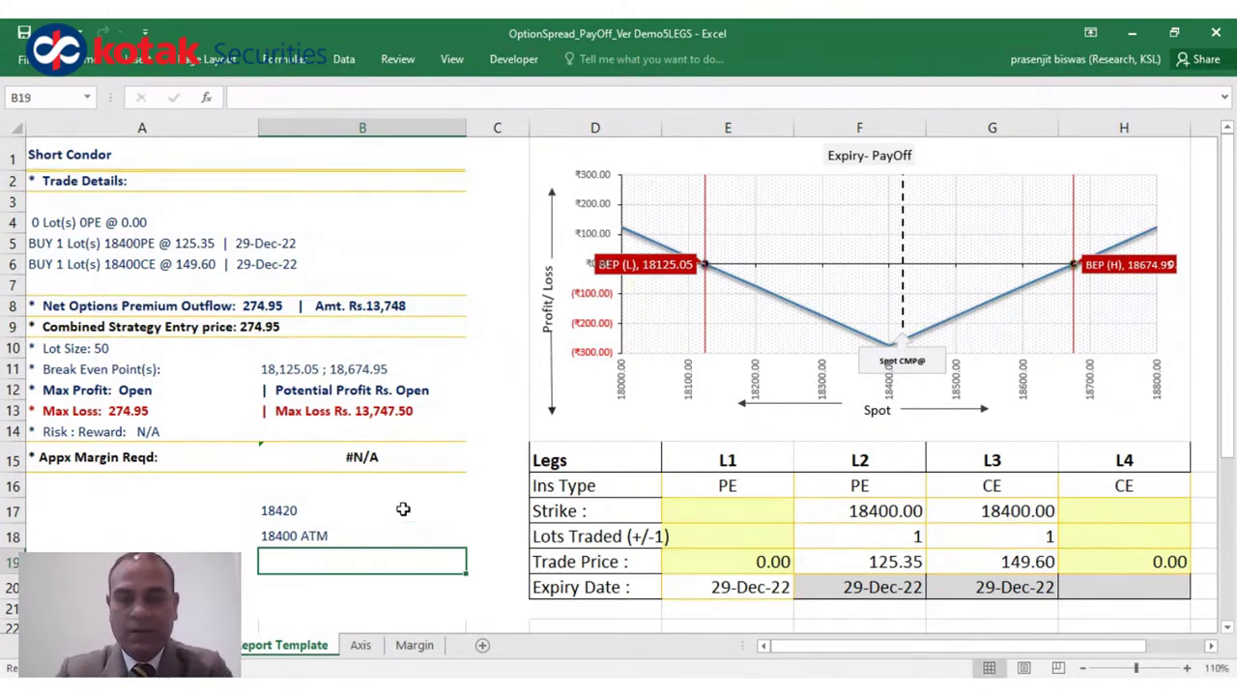
- Examine the spot and ATM notes, plus the instrument types, strikes, lots and combined trade prices of legs L2 and L3
{"action": "key", "text": "Up"}
{"action": "key", "text": "Up"}
{"action": "key", "text": "shift+Down"}
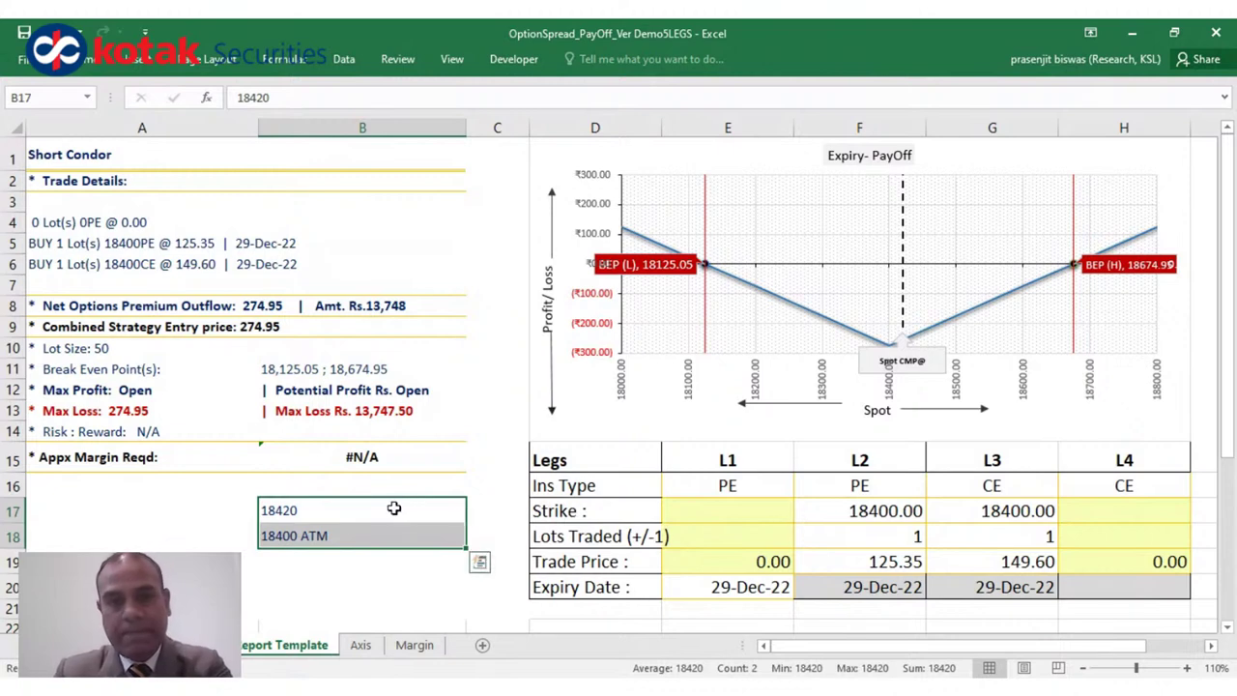
{"action": "left_click", "coordinate": [394, 509]}
{"action": "left_click", "coordinate": [882, 515]}
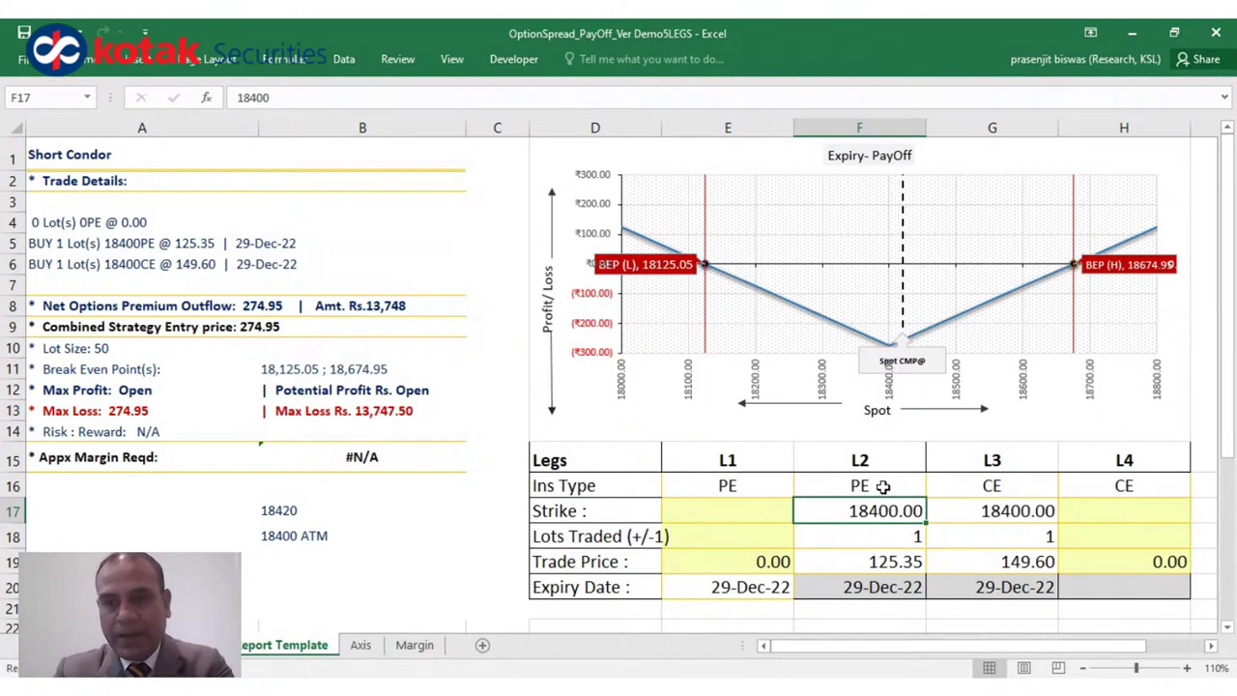
{"action": "left_click", "coordinate": [1007, 493]}
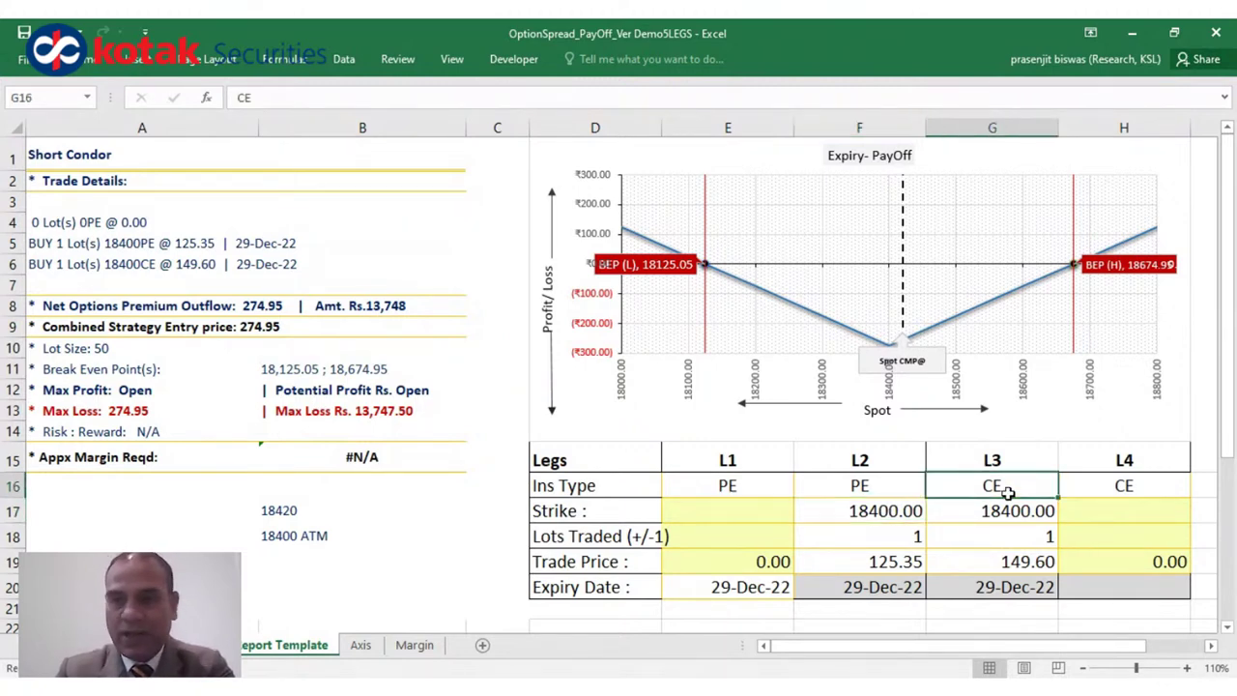
{"action": "left_click", "coordinate": [873, 511]}
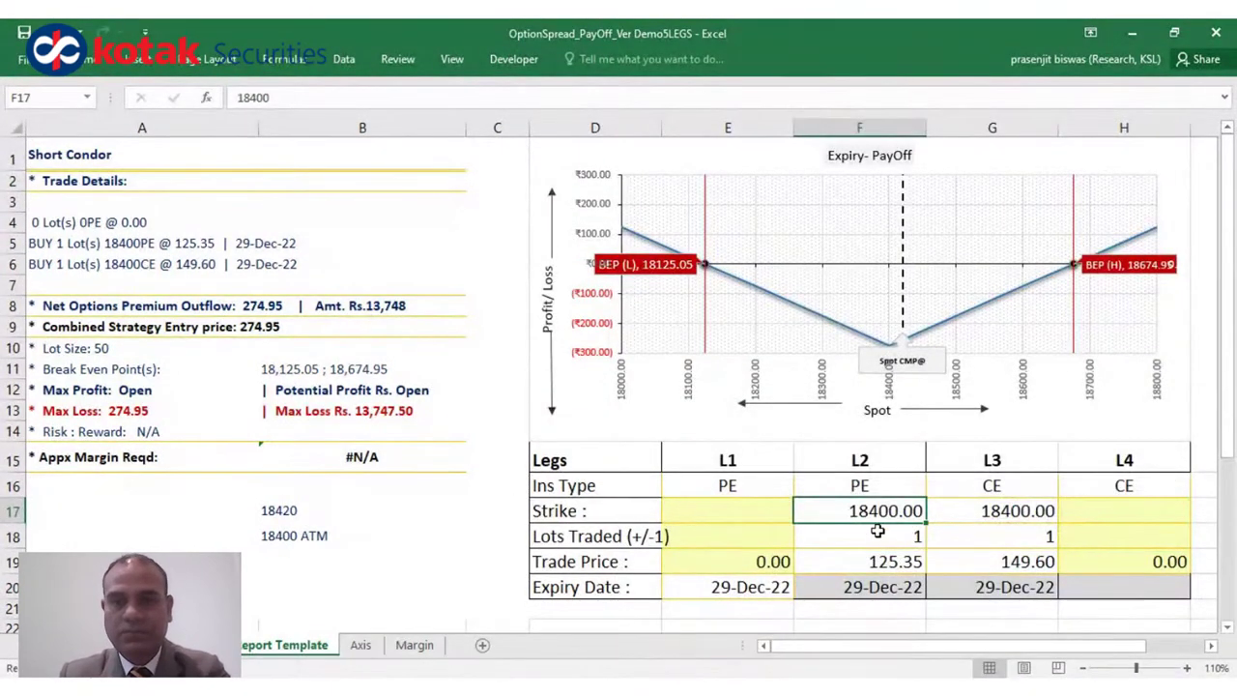
{"action": "left_click", "coordinate": [877, 531]}
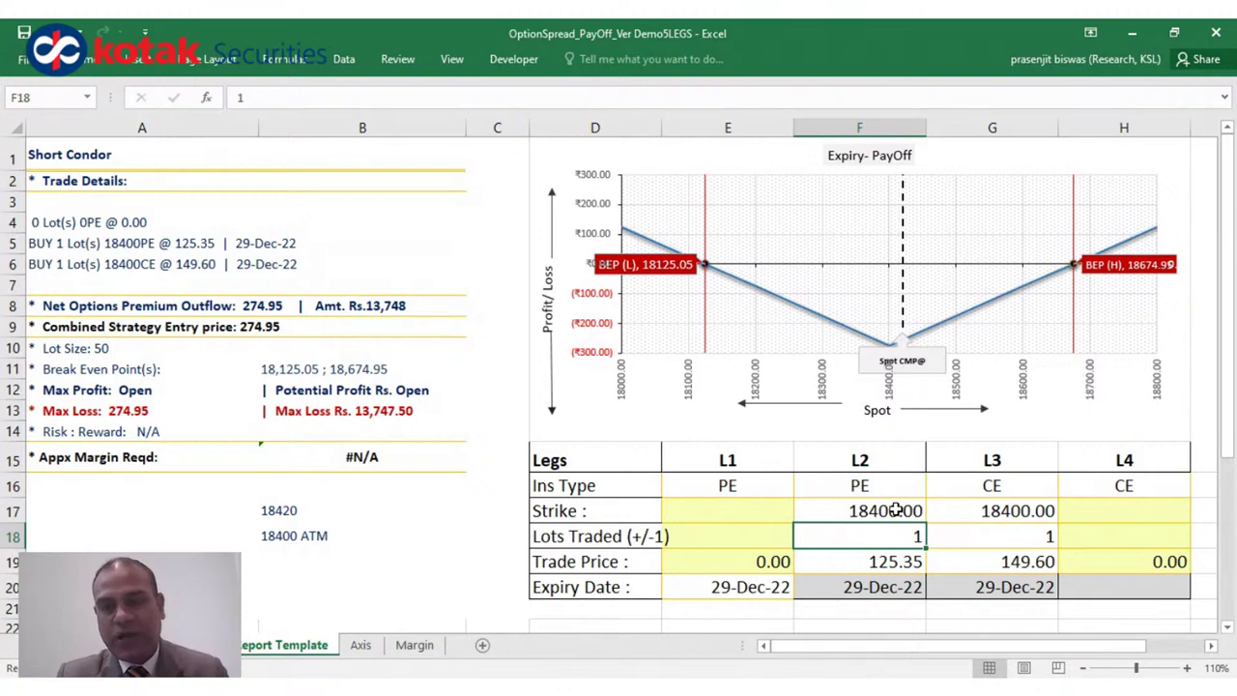
{"action": "left_click", "coordinate": [897, 565]}
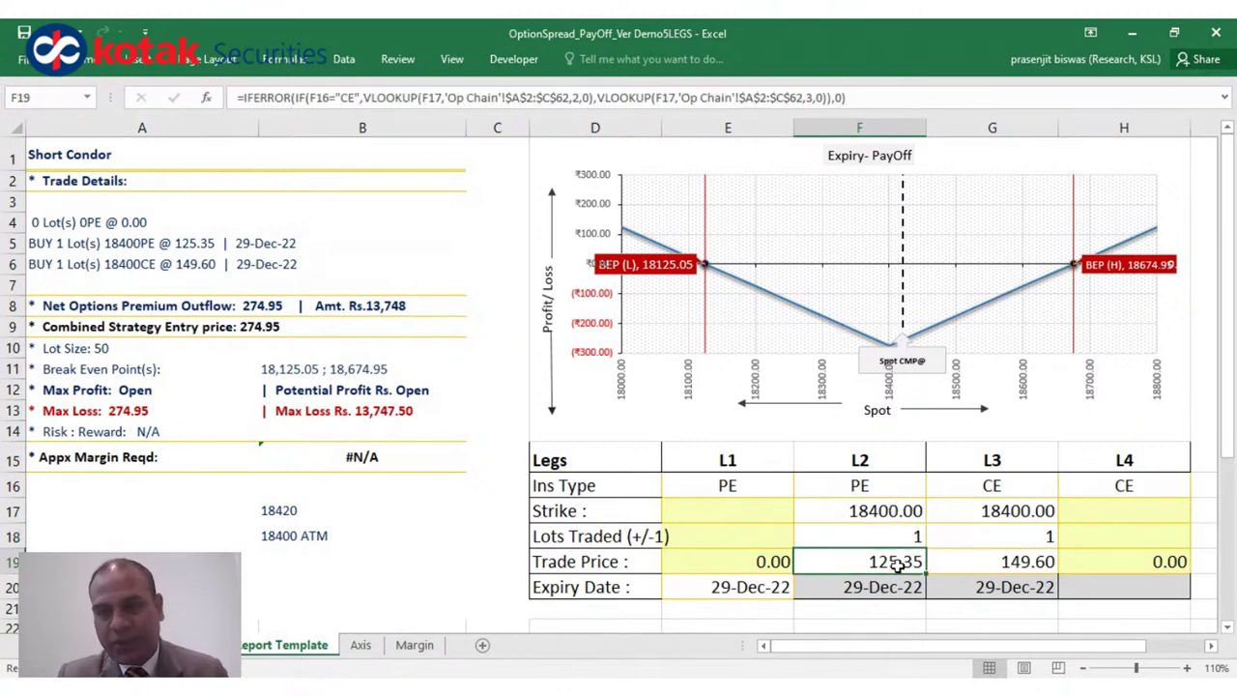
{"action": "left_click", "coordinate": [1042, 506]}
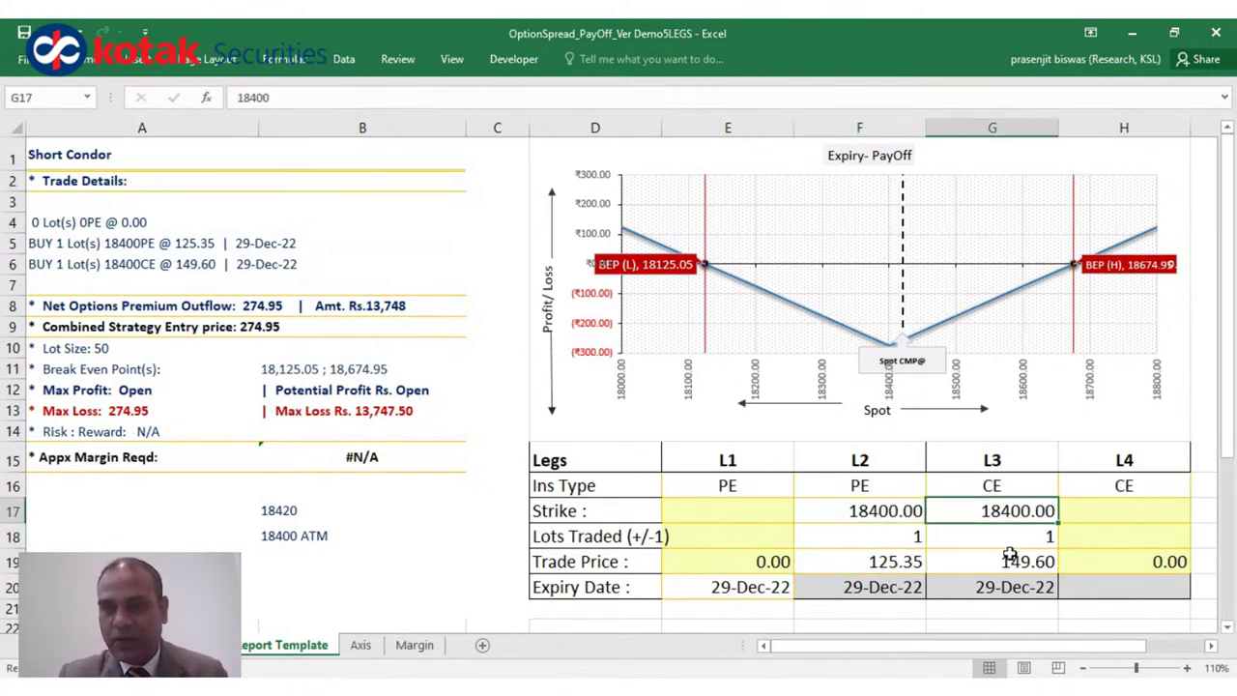
{"action": "left_click", "coordinate": [897, 562]}
{"action": "key", "text": "shift+Right"}
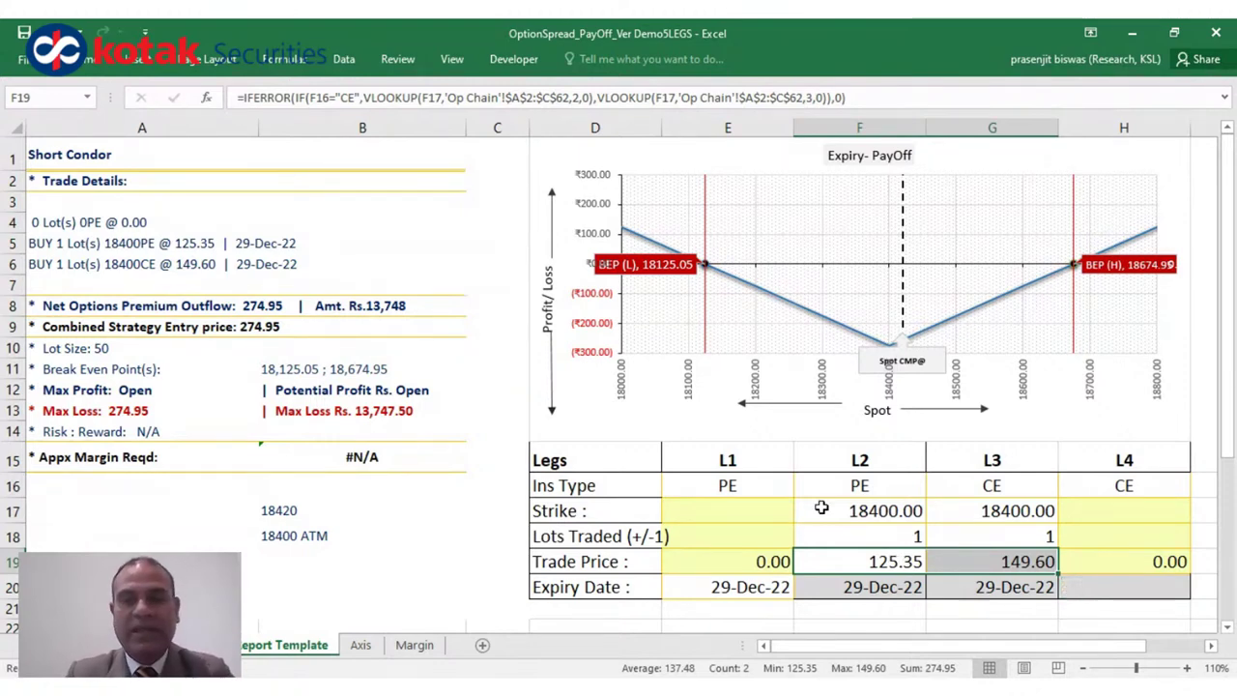
- Add a sold put as leg L1 with strike 18200 and -1 lots traded
{"action": "left_click", "coordinate": [769, 512]}
{"action": "type", "text": "18"}
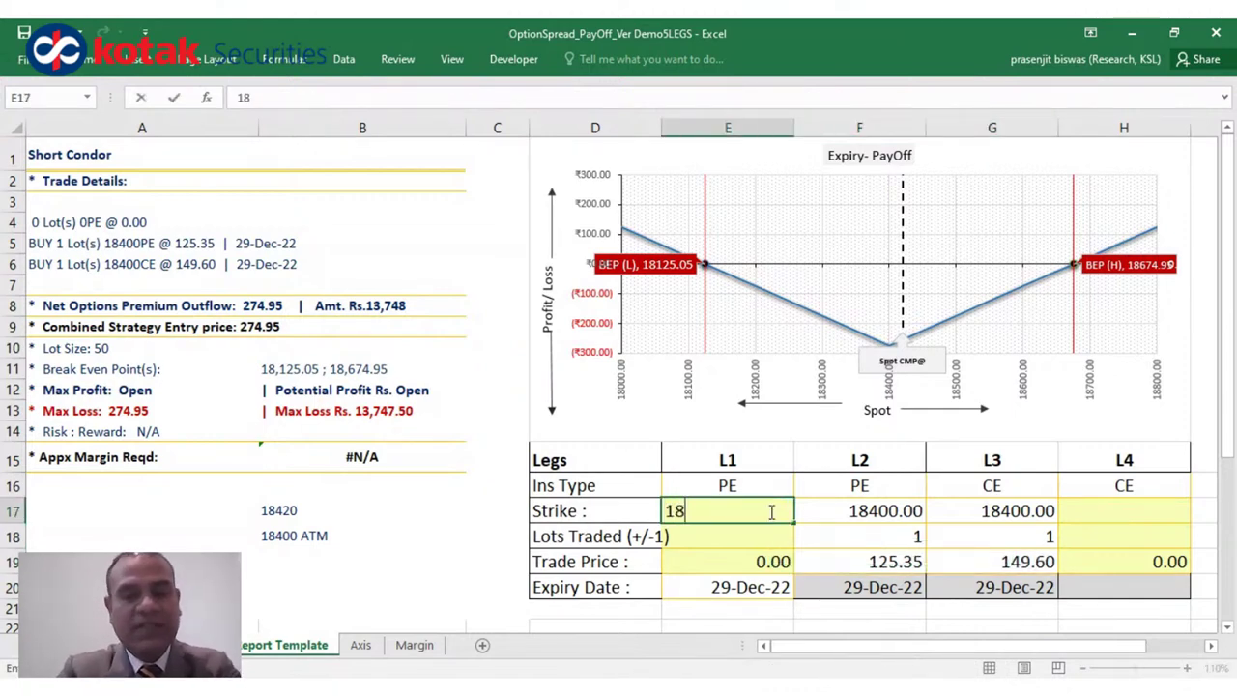
{"action": "type", "text": "200"}
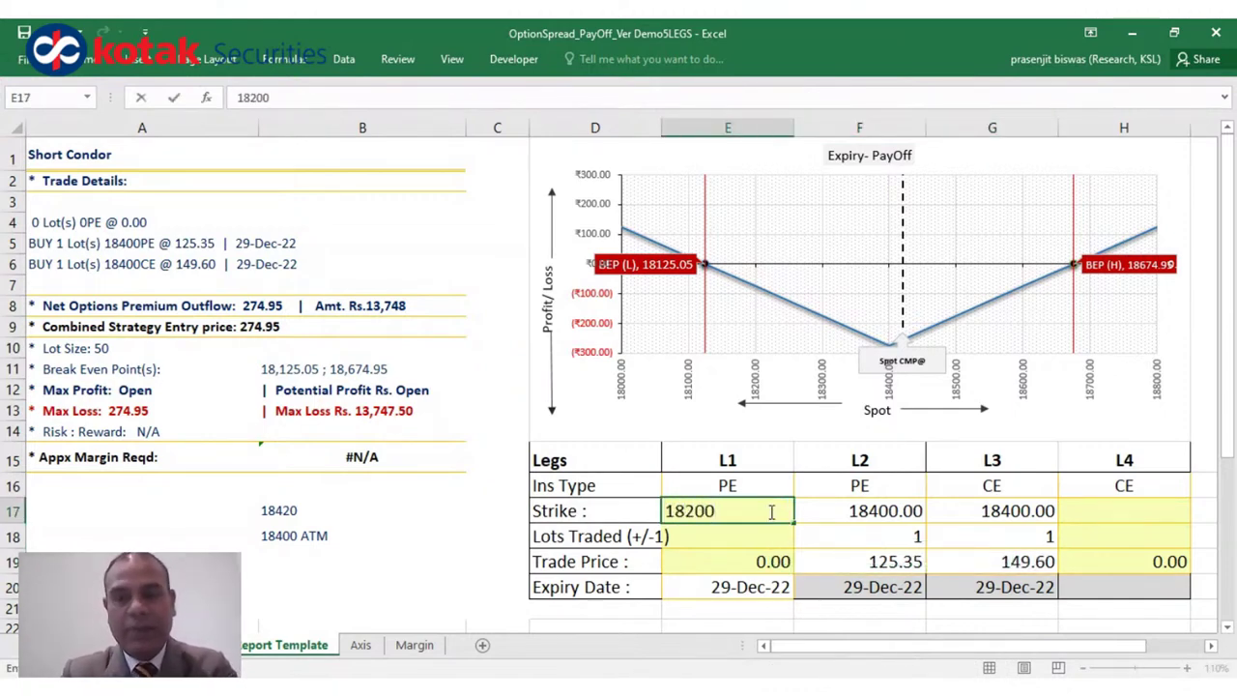
{"action": "key", "text": "Return"}
{"action": "type", "text": "-1"}
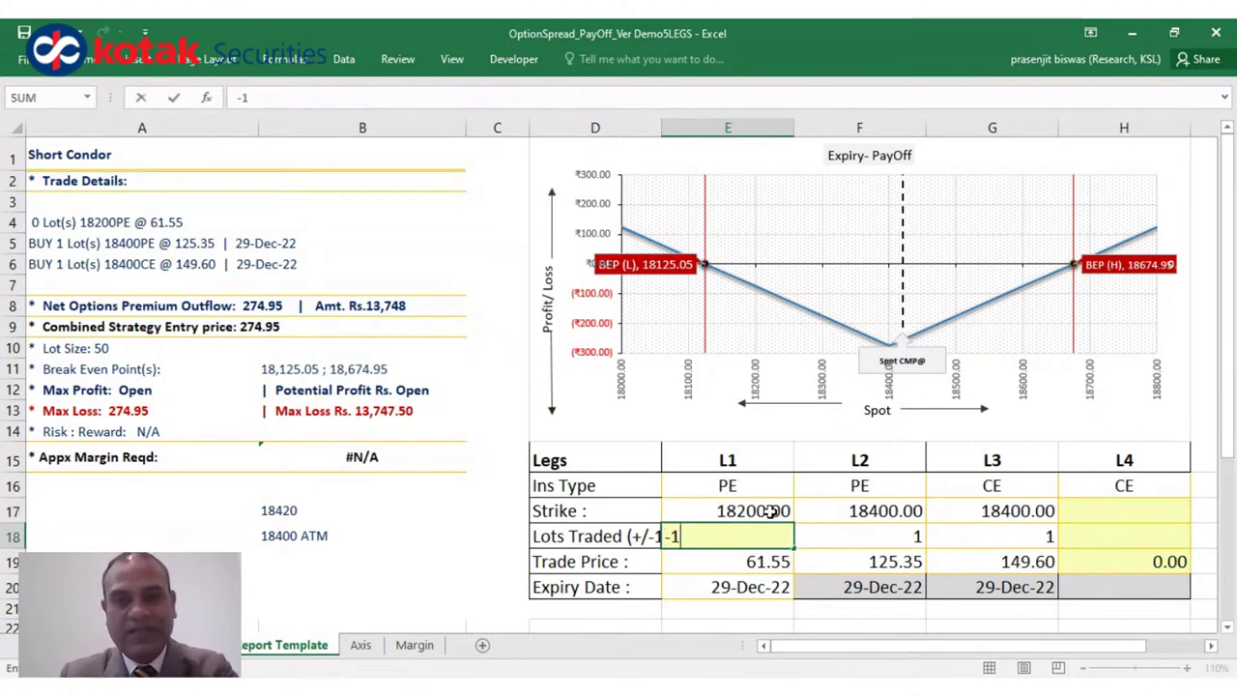
{"action": "key", "text": "Right"}
- Add a sold call as leg L4 with strike 18600 and -1 lots traded
{"action": "key", "text": "Right"}
{"action": "key", "text": "Right"}
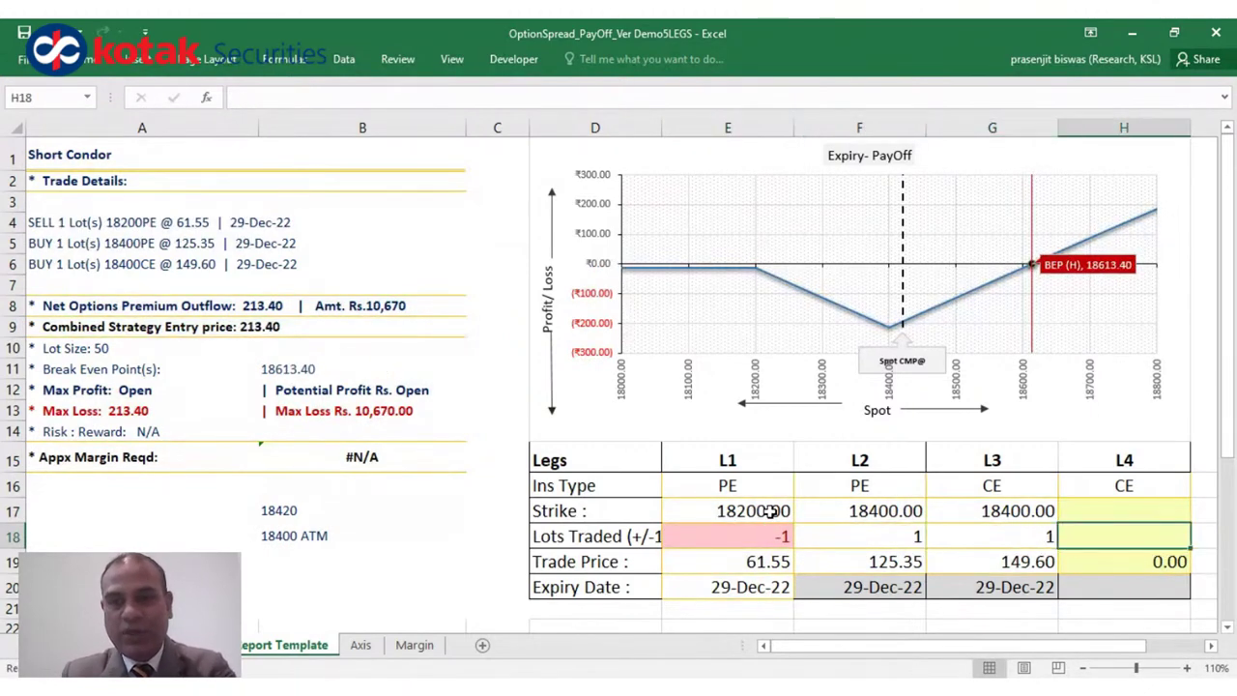
{"action": "key", "text": "Up"}
{"action": "type", "text": "185"}
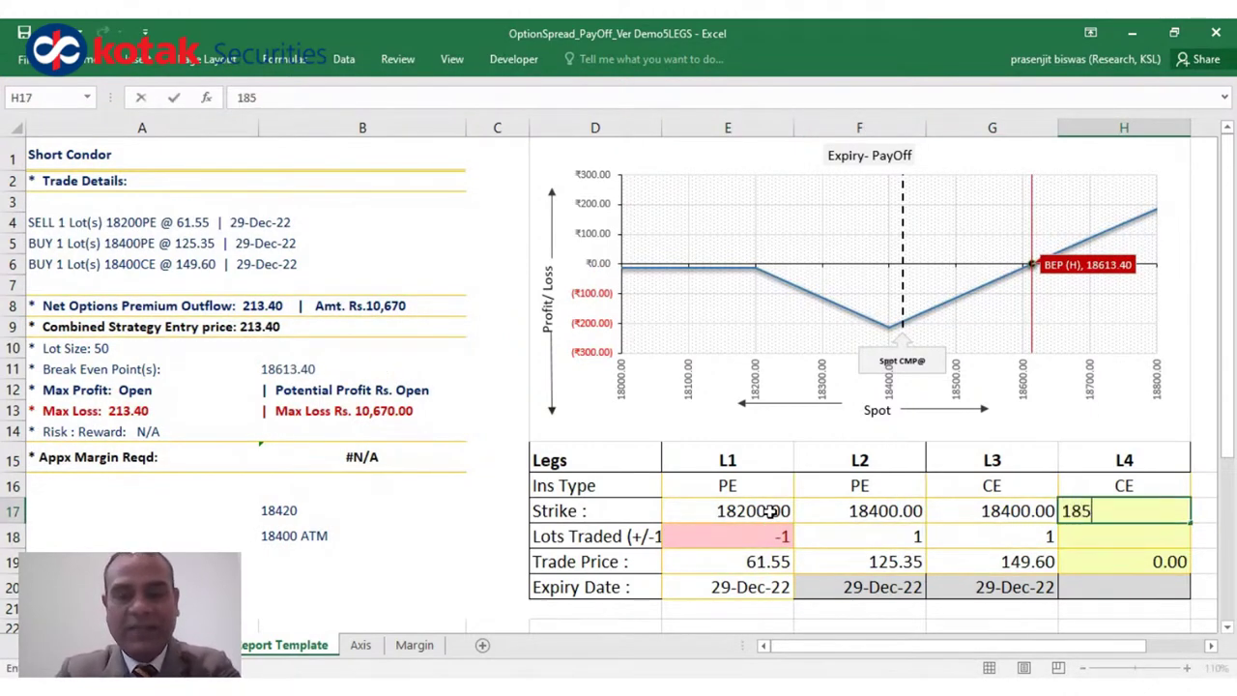
{"action": "key", "text": "BackSpace"}
{"action": "type", "text": "600"}
{"action": "key", "text": "Return"}
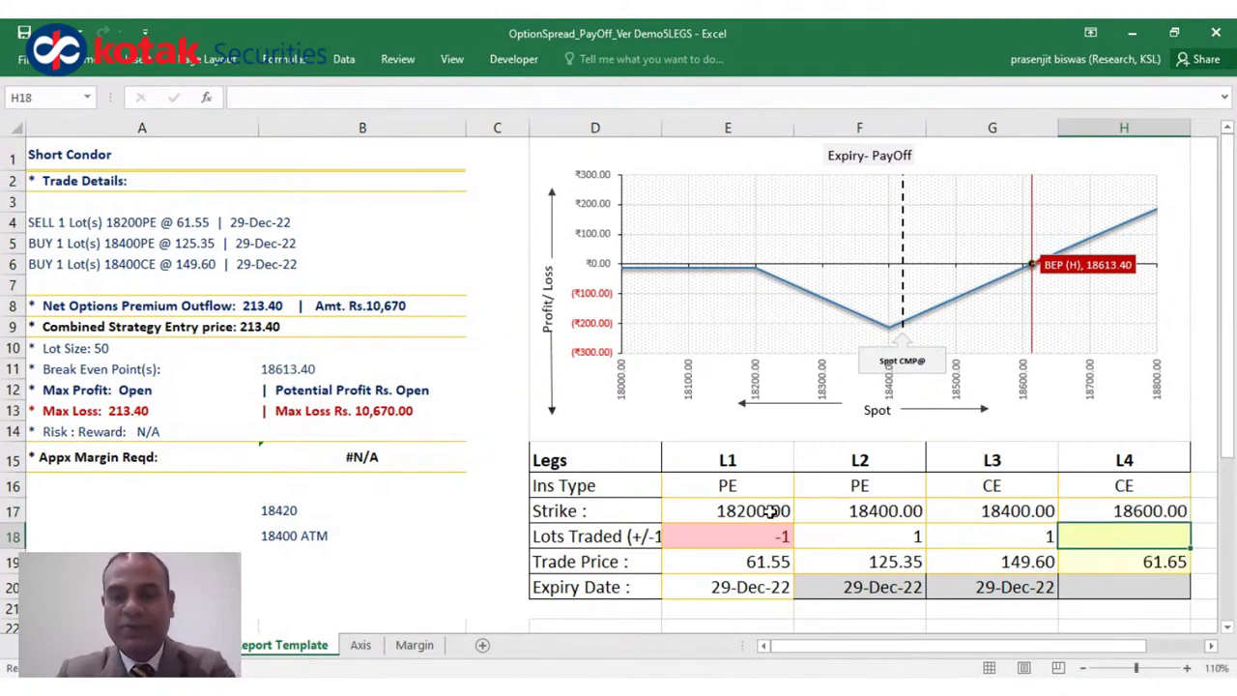
{"action": "type", "text": "-1"}
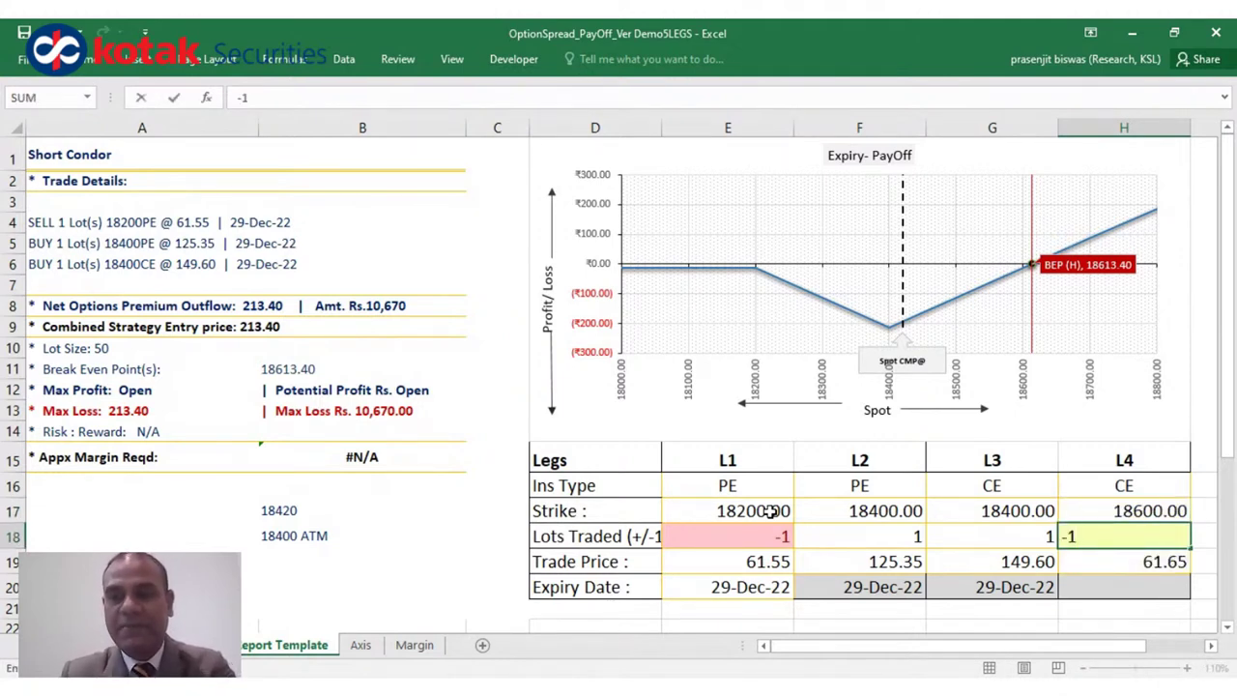
{"action": "key", "text": "Return"}
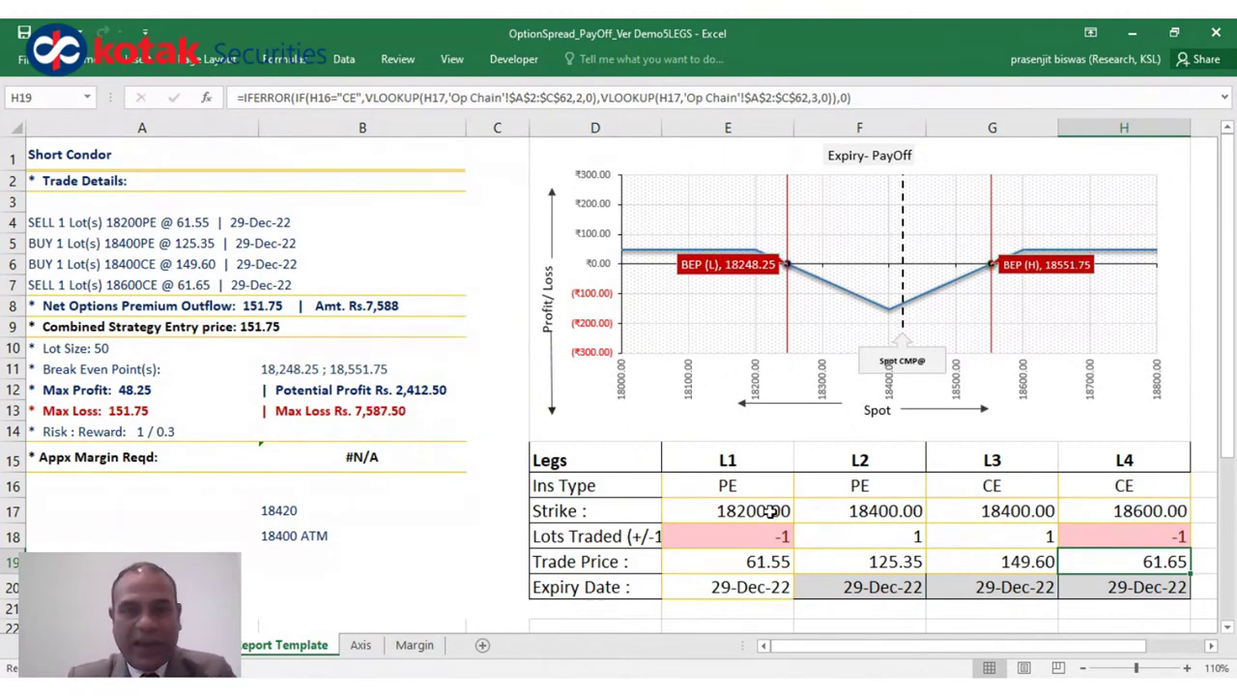
- Check the trade prices of the bought and sold legs and the combined strategy entry price
{"action": "left_click", "coordinate": [891, 569]}
{"action": "key", "text": "shift+Right"}
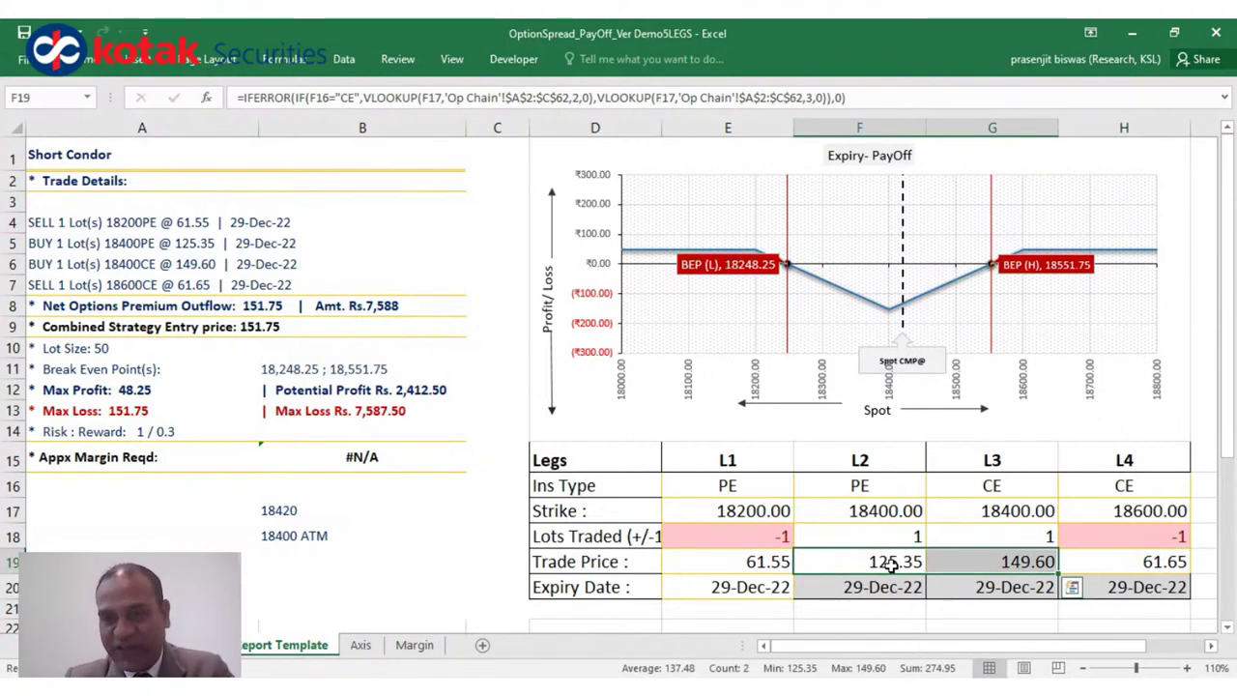
{"action": "left_click", "coordinate": [772, 566]}
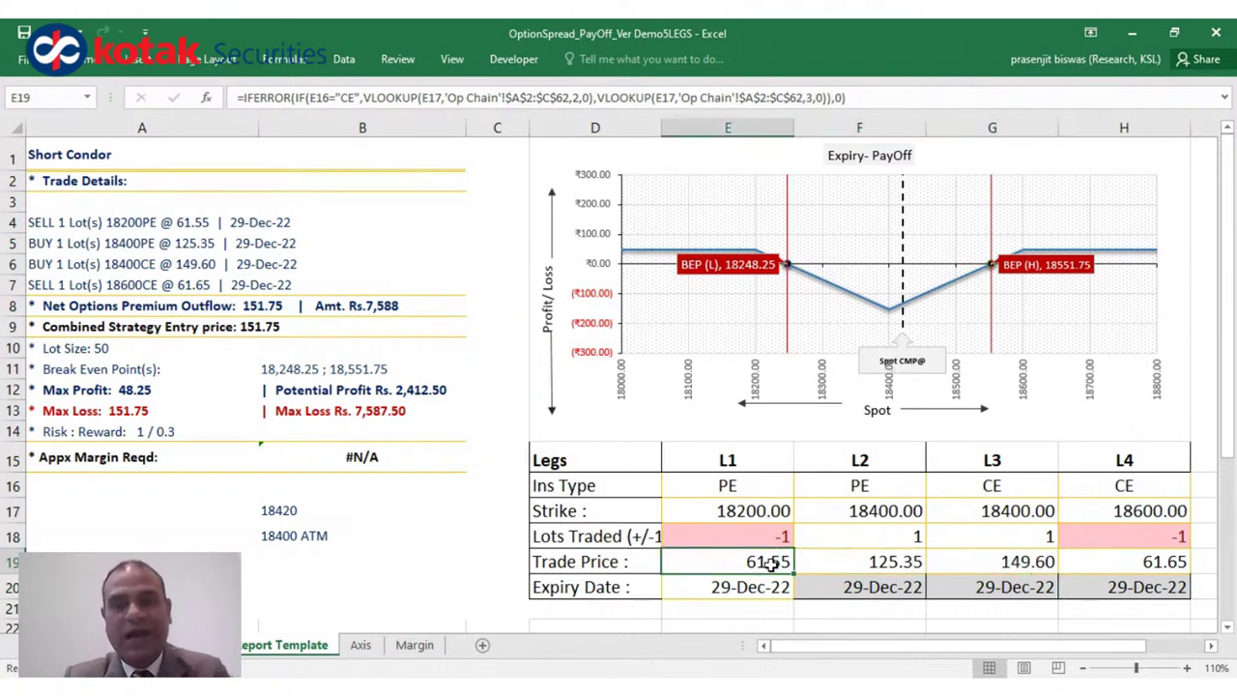
{"action": "left_click", "coordinate": [1163, 568]}
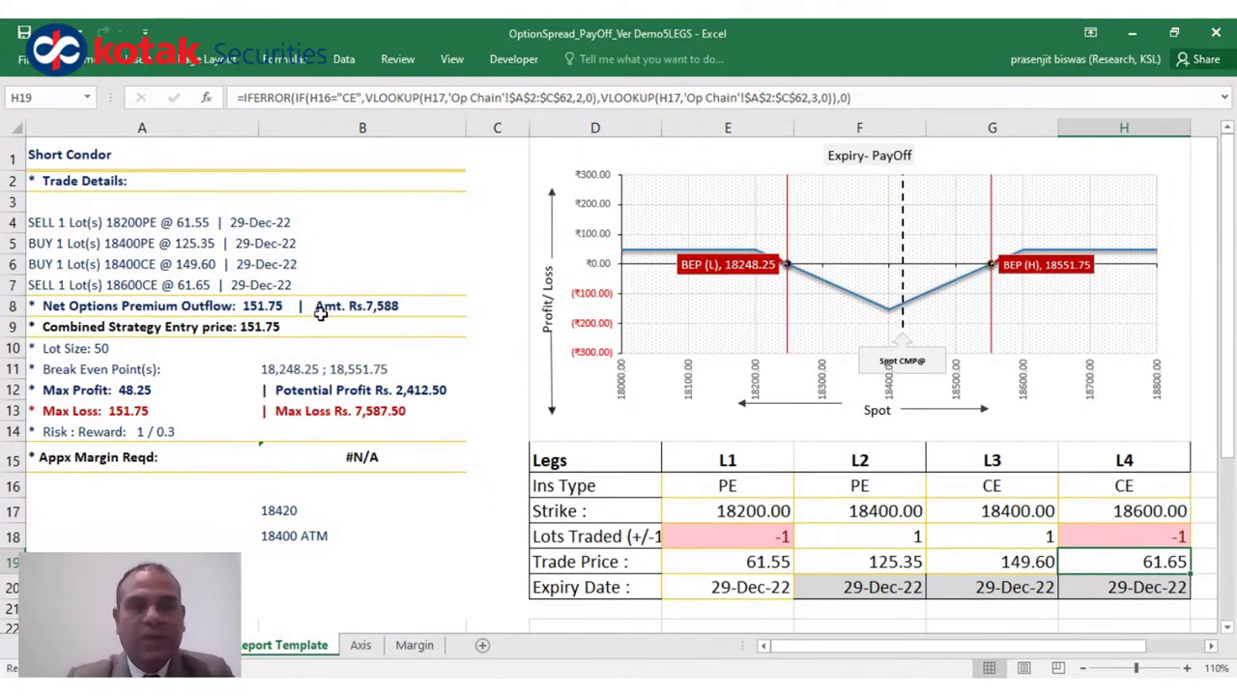
{"action": "left_click", "coordinate": [273, 326]}
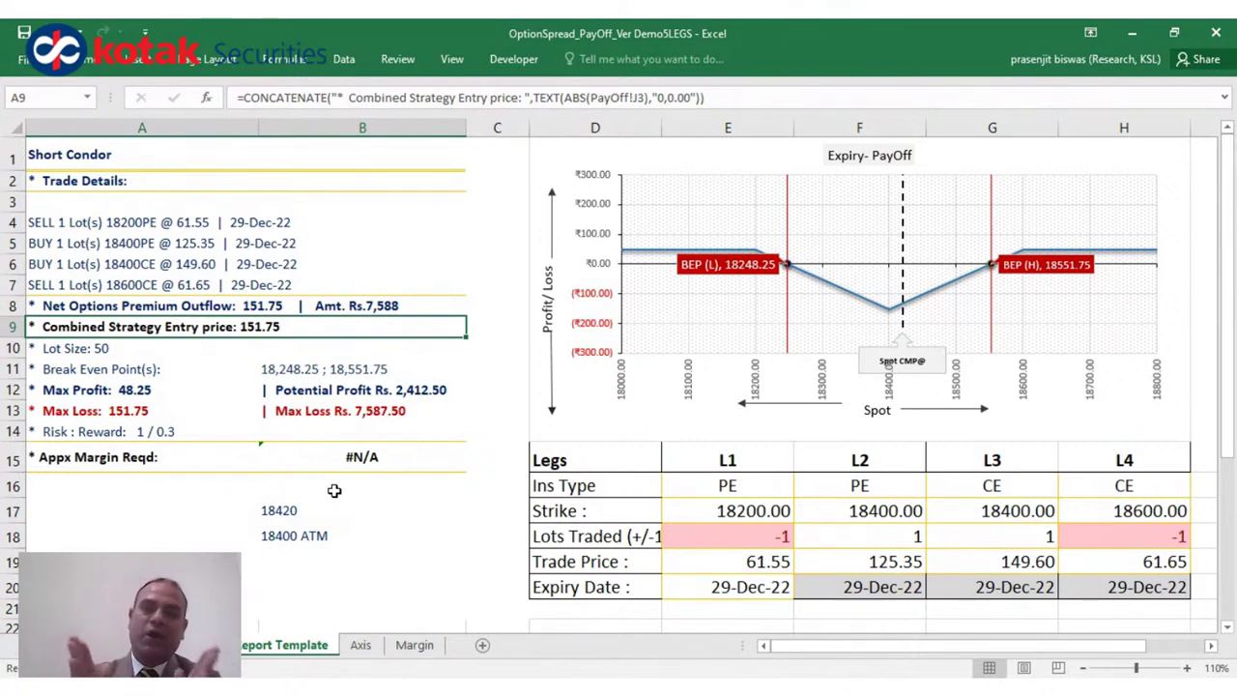
- Remove the lots traded and strike entries from leg L4
{"action": "key", "text": "Delete"}
{"action": "key", "text": "Up"}
{"action": "key", "text": "Delete"}
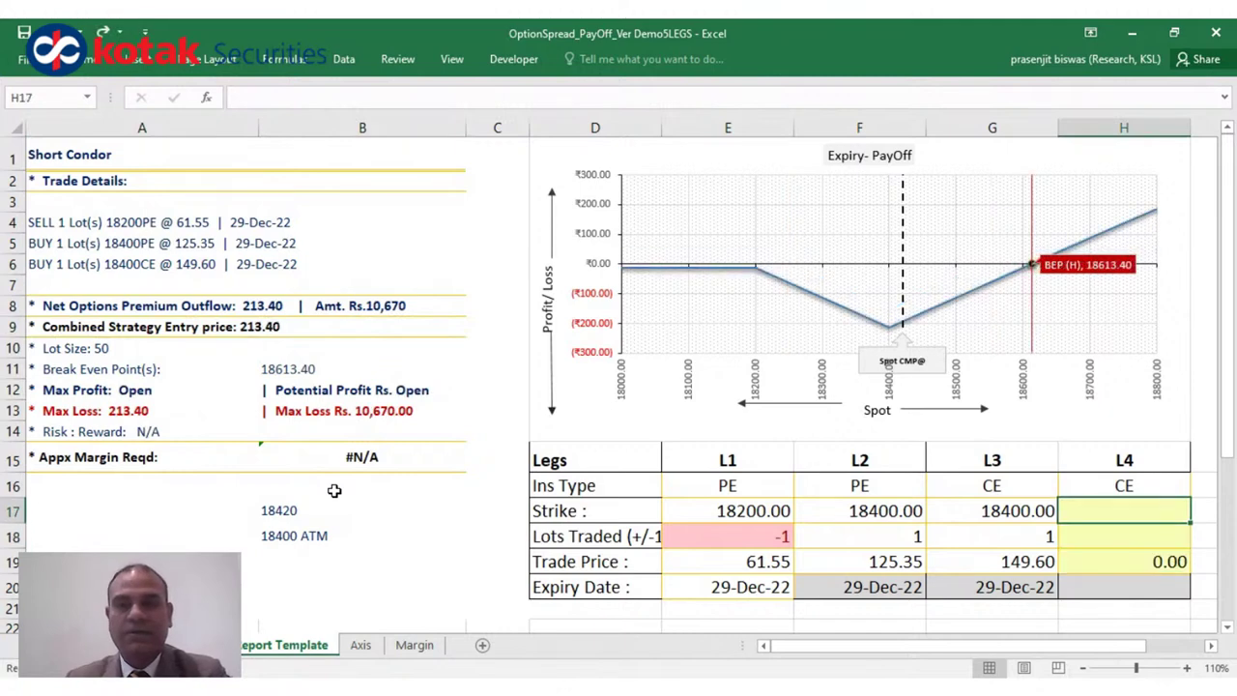
- Clear the lots traded of the sold put in leg L1
{"action": "key", "text": "Down"}
{"action": "key", "text": "Left"}
{"action": "key", "text": "Left"}
{"action": "key", "text": "Left"}
{"action": "key", "text": "Delete"}
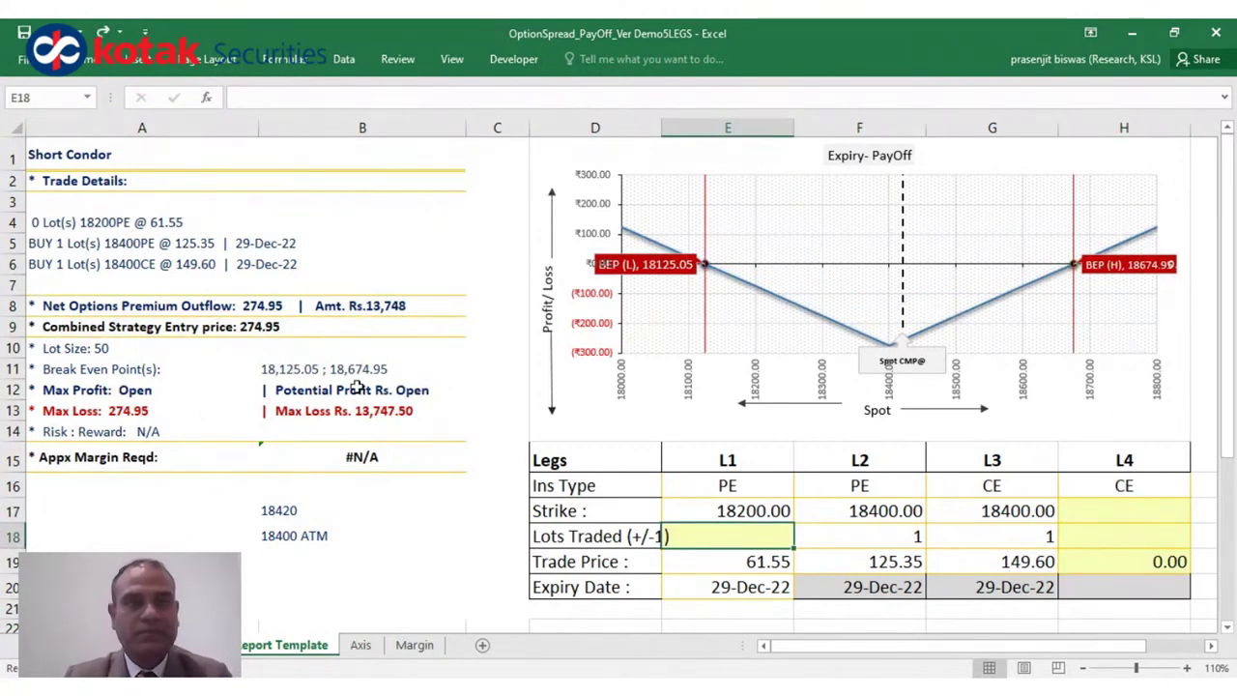
- Undo the deletions in legs L1 and L4, back to both sold legs with -1 lots
{"action": "left_click", "coordinate": [104, 34]}
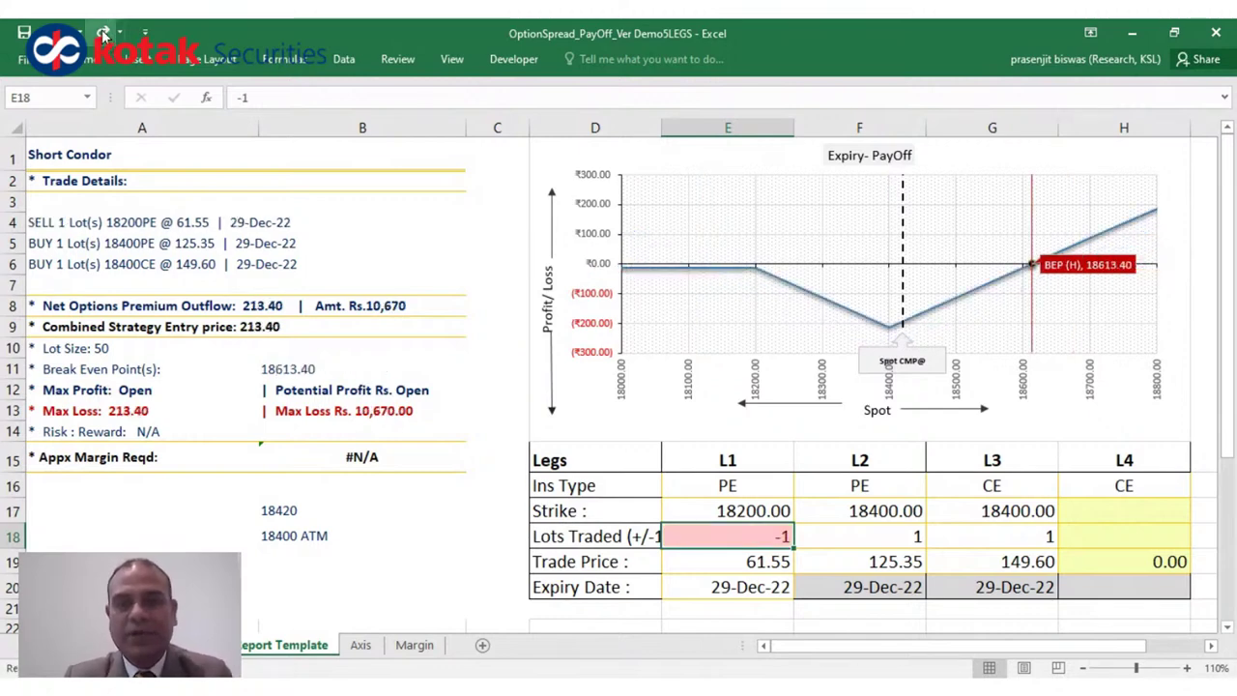
{"action": "left_click", "coordinate": [104, 34]}
{"action": "left_click", "coordinate": [103, 34]}
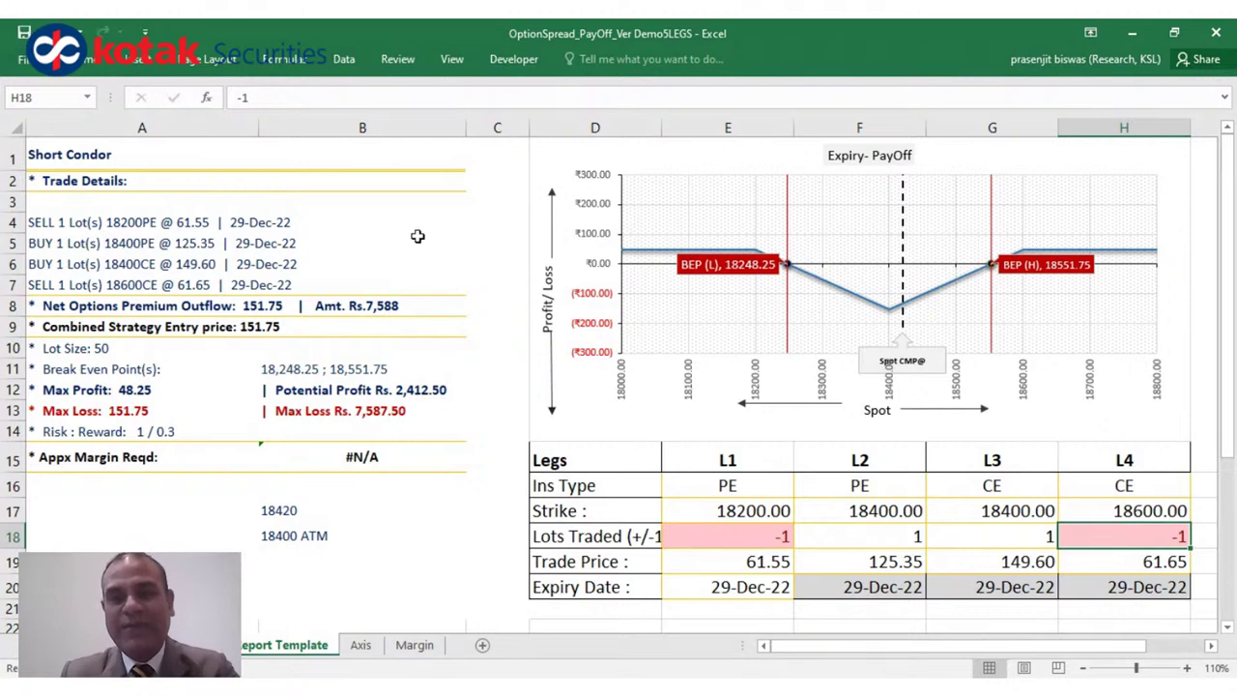
- Clear the lots traded of all four legs, L1 to L4
{"action": "left_click", "coordinate": [856, 548]}
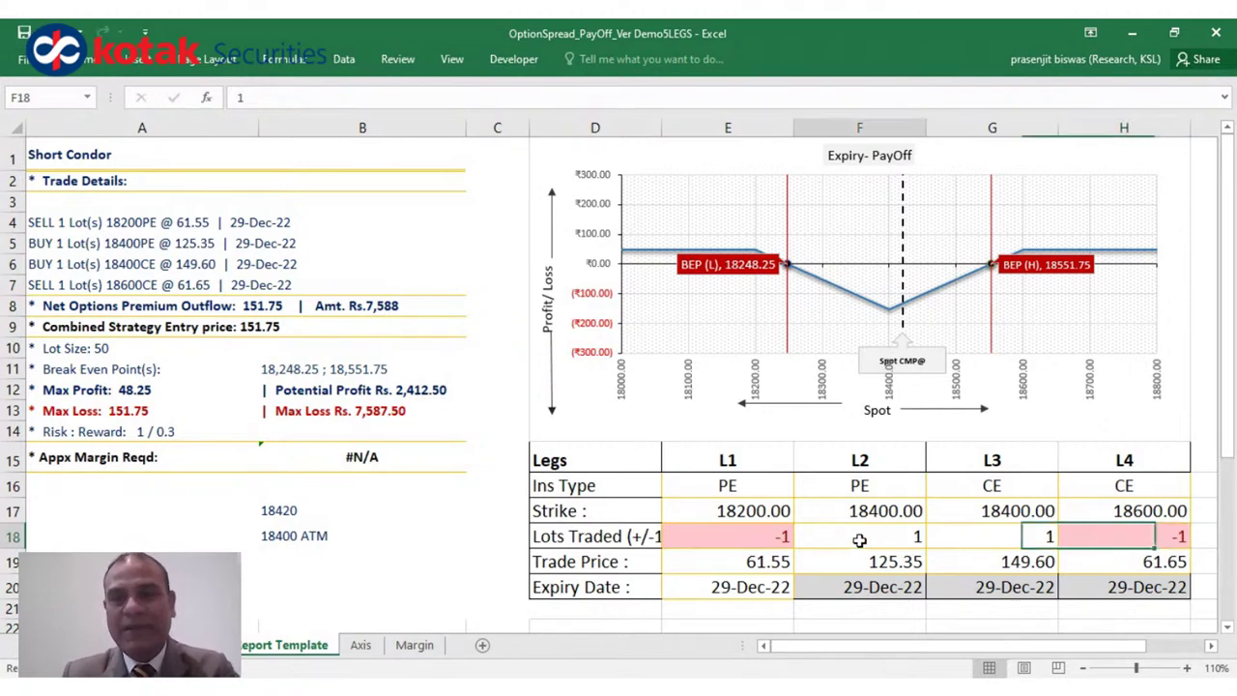
{"action": "left_click", "coordinate": [765, 544]}
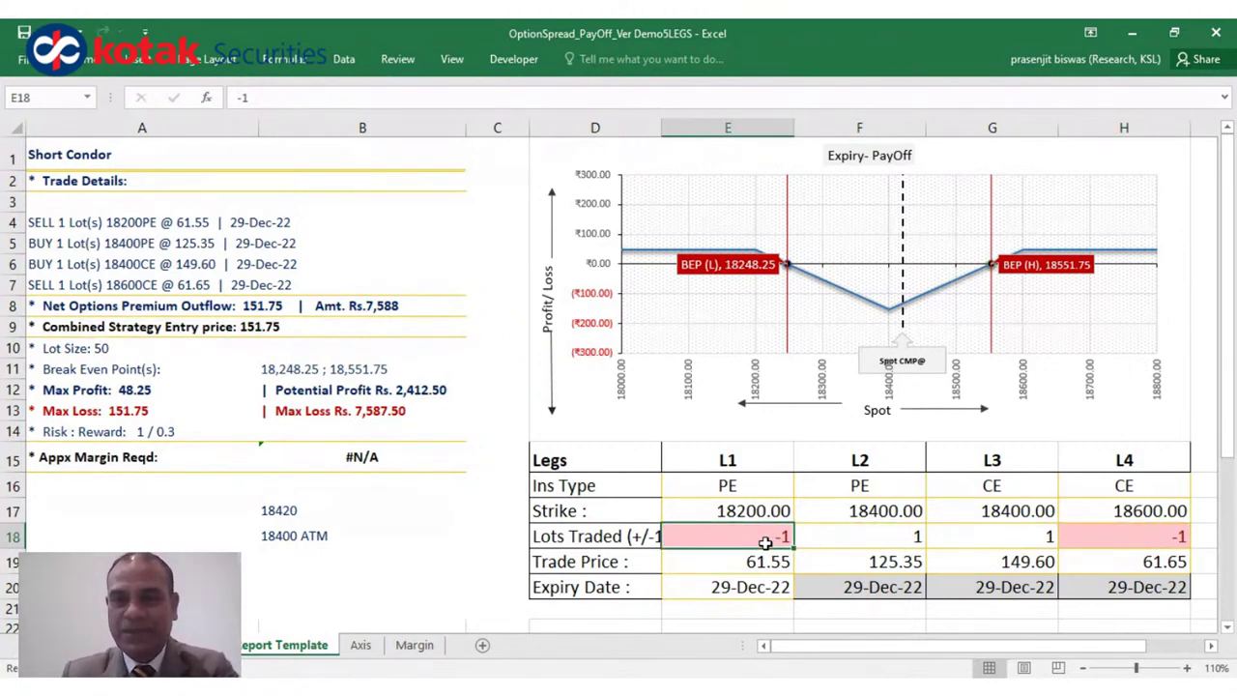
{"action": "key", "text": "shift+Right"}
{"action": "key", "text": "shift+Right"}
{"action": "key", "text": "shift+Right"}
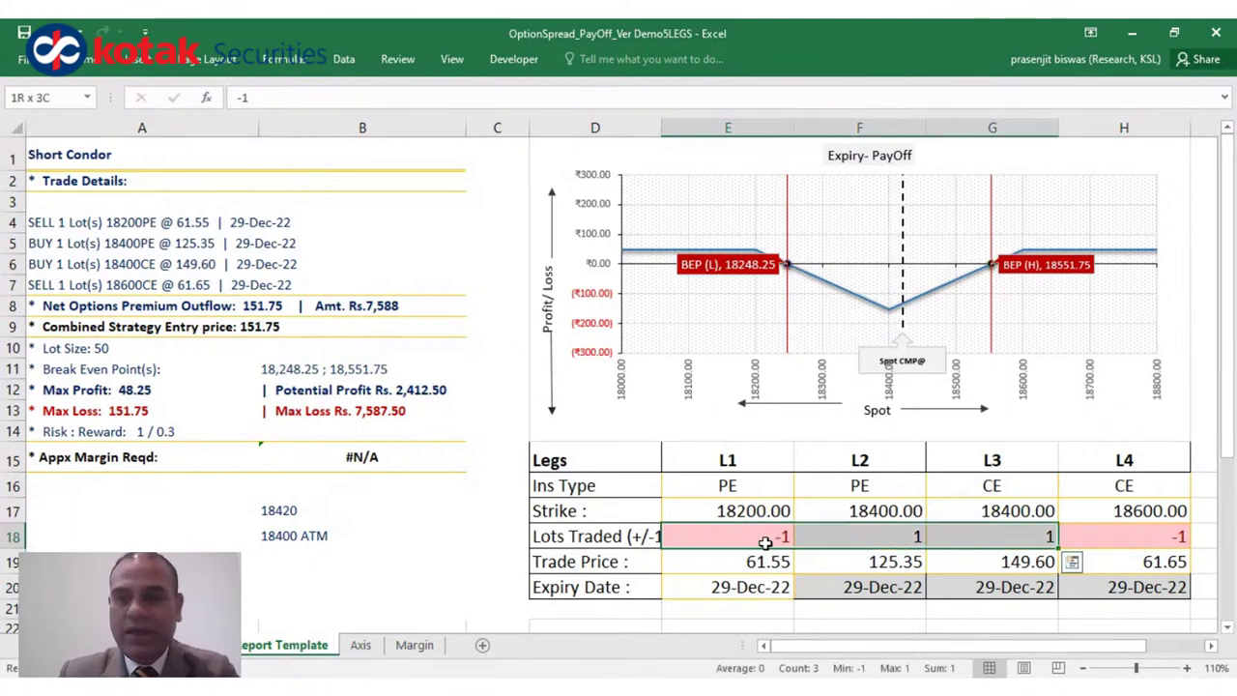
{"action": "key", "text": "Delete"}
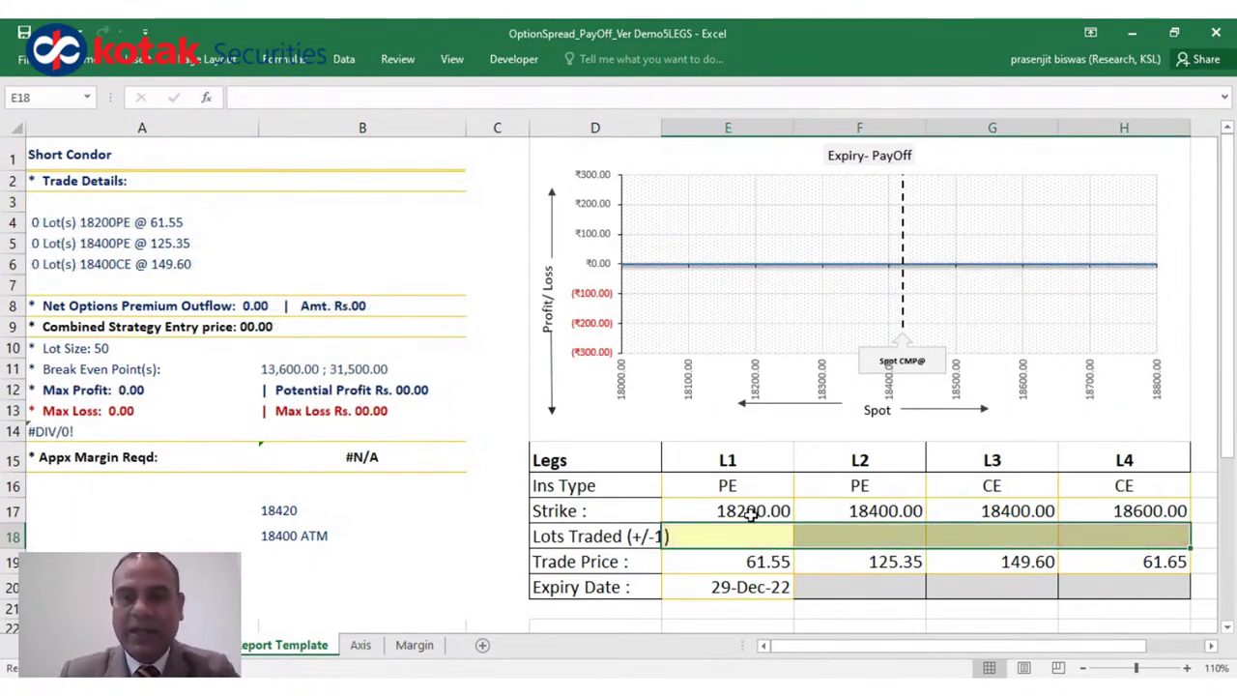
- Remove the strikes of the outer legs L1 and L4
{"action": "left_click", "coordinate": [747, 510]}
{"action": "key", "text": "Delete"}
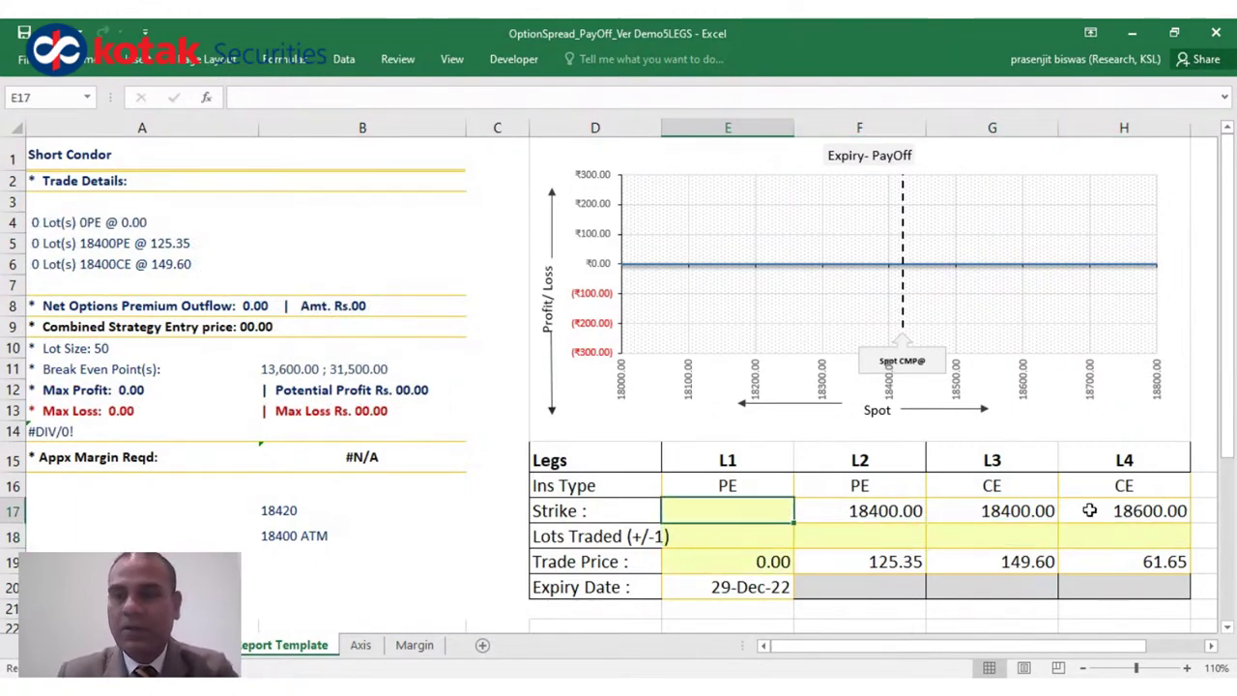
{"action": "left_click", "coordinate": [1086, 511]}
{"action": "key", "text": "Delete"}
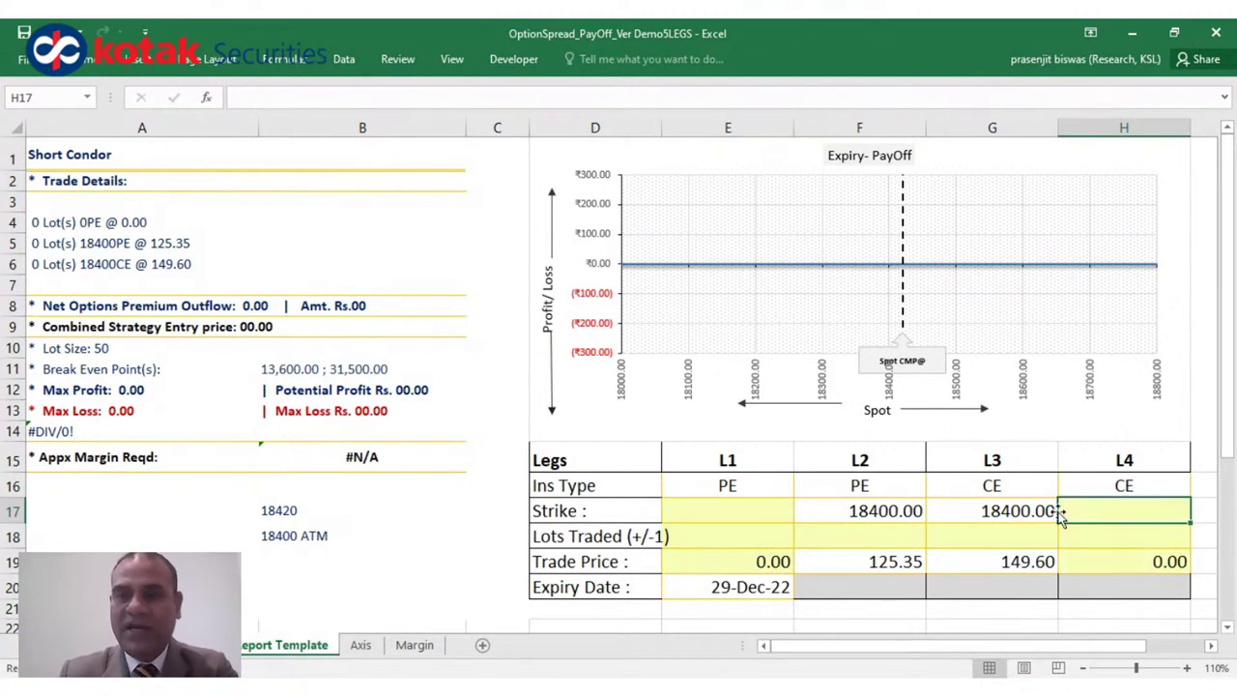
- Set the lots traded of the 18400 put (L2) and the 18400 call (L3) to -1 each
{"action": "left_click", "coordinate": [897, 529]}
{"action": "type", "text": "-1"}
{"action": "key", "text": "Tab"}
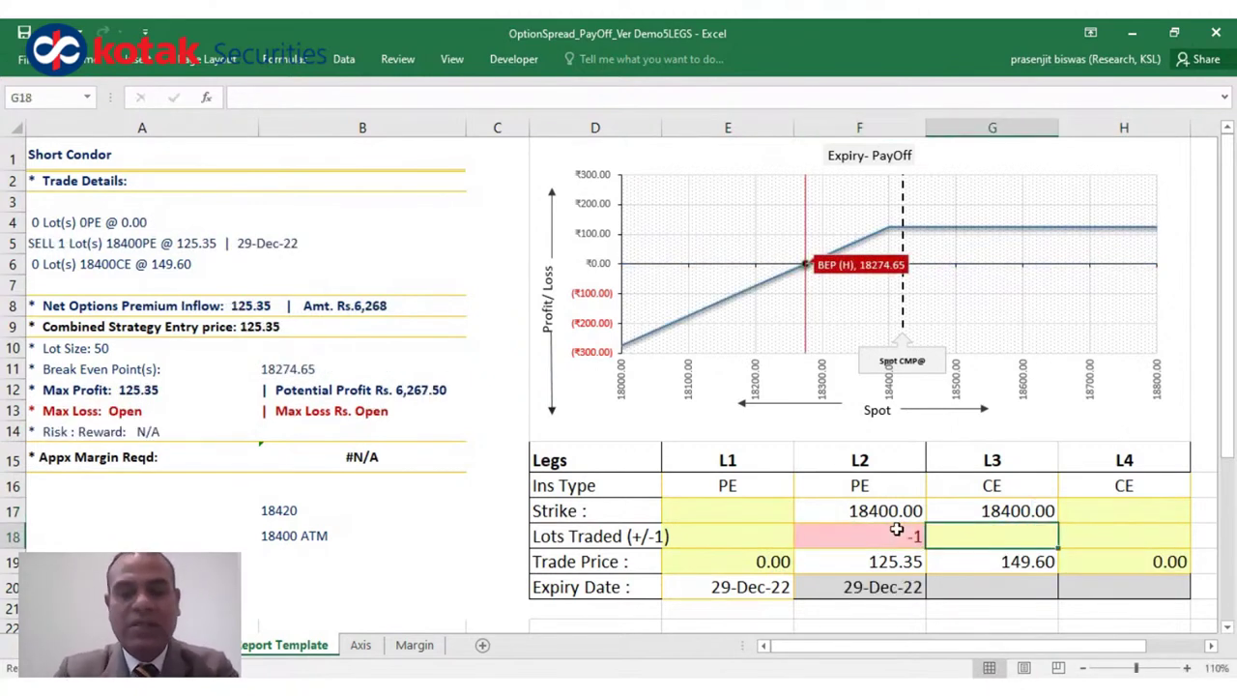
{"action": "type", "text": "-1"}
{"action": "key", "text": "Tab"}
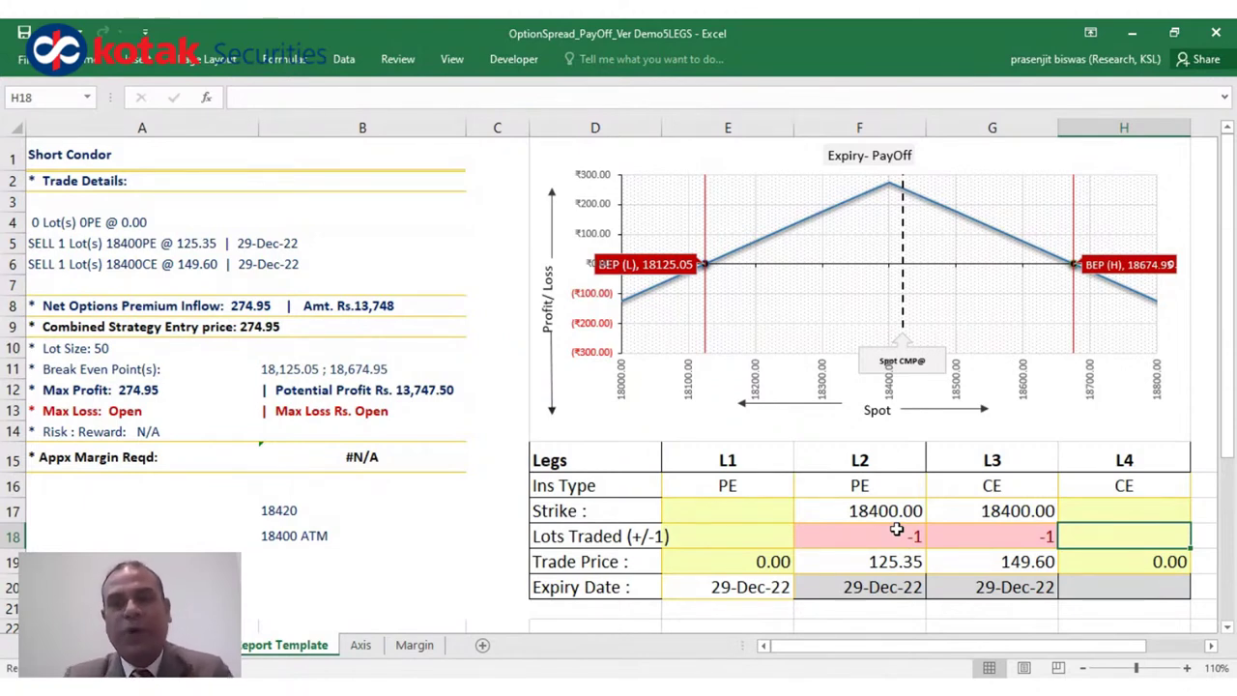
- Add a bought put as leg L1 with strike 18200 and 1 lot traded
{"action": "left_click", "coordinate": [773, 510]}
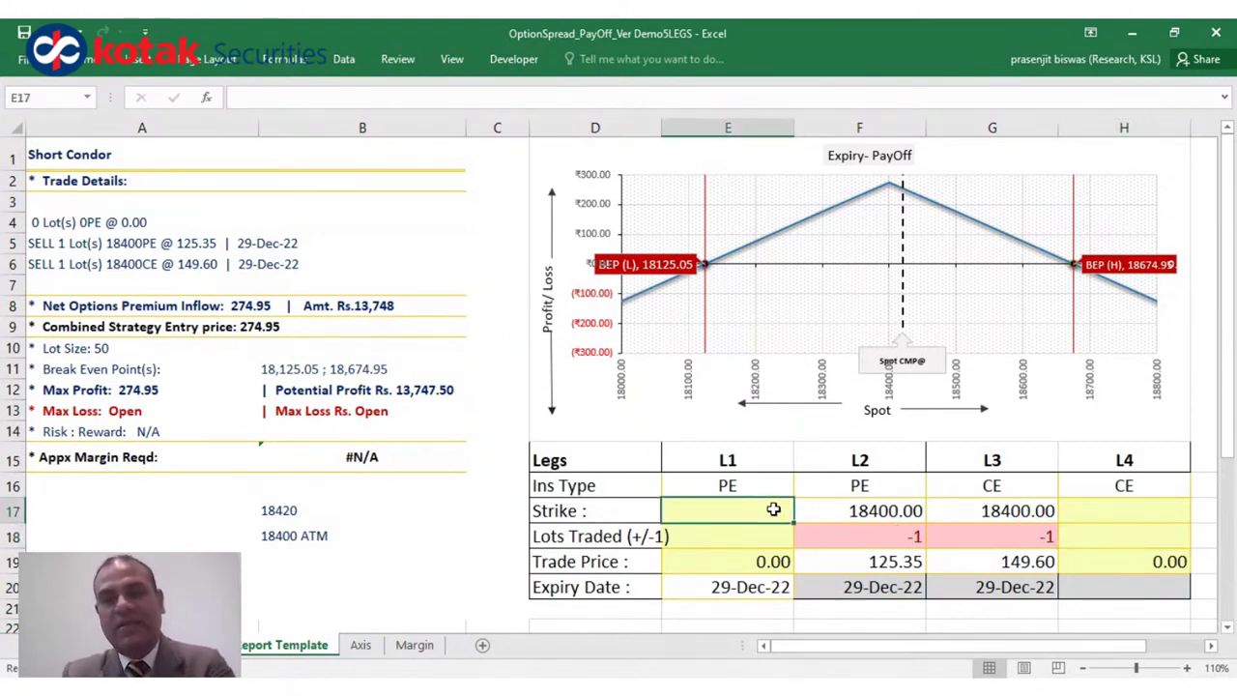
{"action": "type", "text": "18200"}
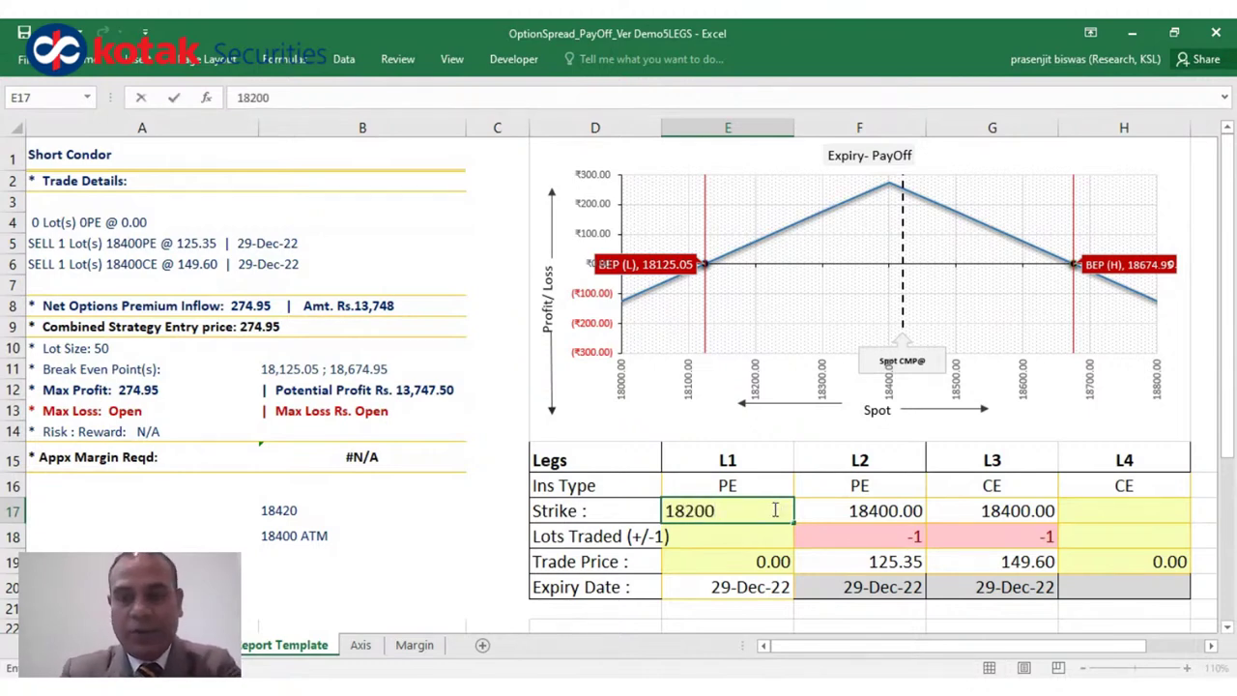
{"action": "key", "text": "Return"}
{"action": "type", "text": "1"}
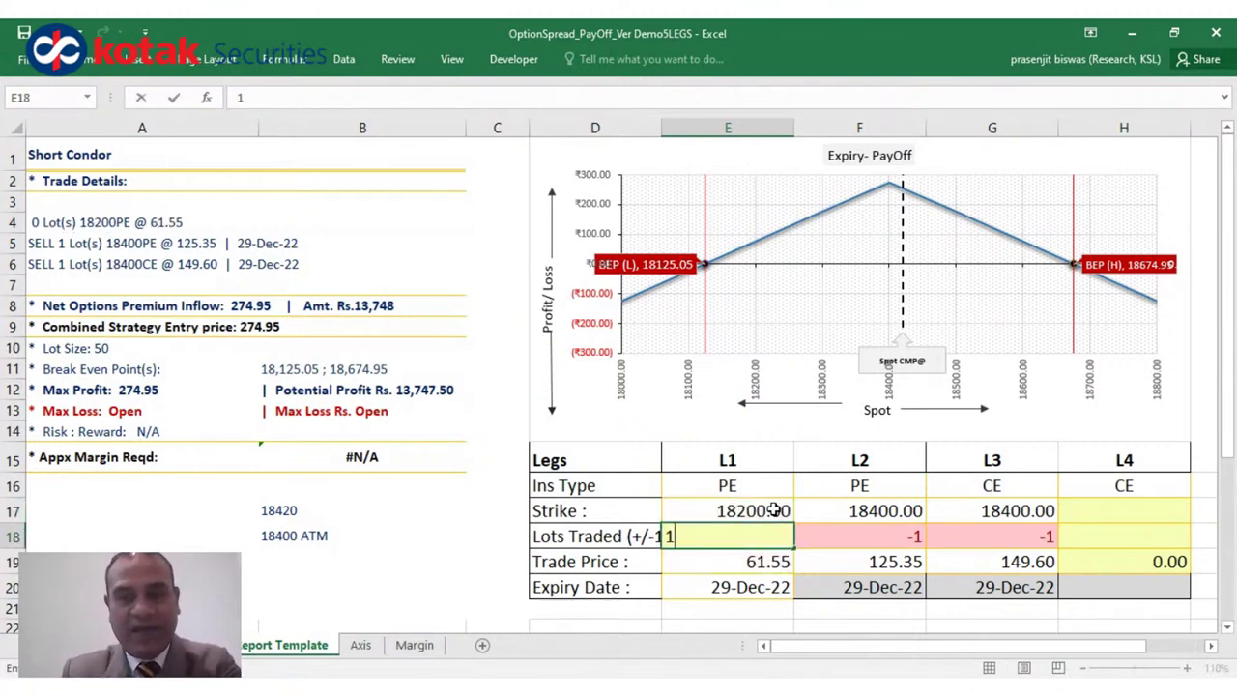
{"action": "key", "text": "Tab"}
- Add a bought call as leg L4 with strike 18600 and 1 lot traded
{"action": "key", "text": "Tab"}
{"action": "key", "text": "Tab"}
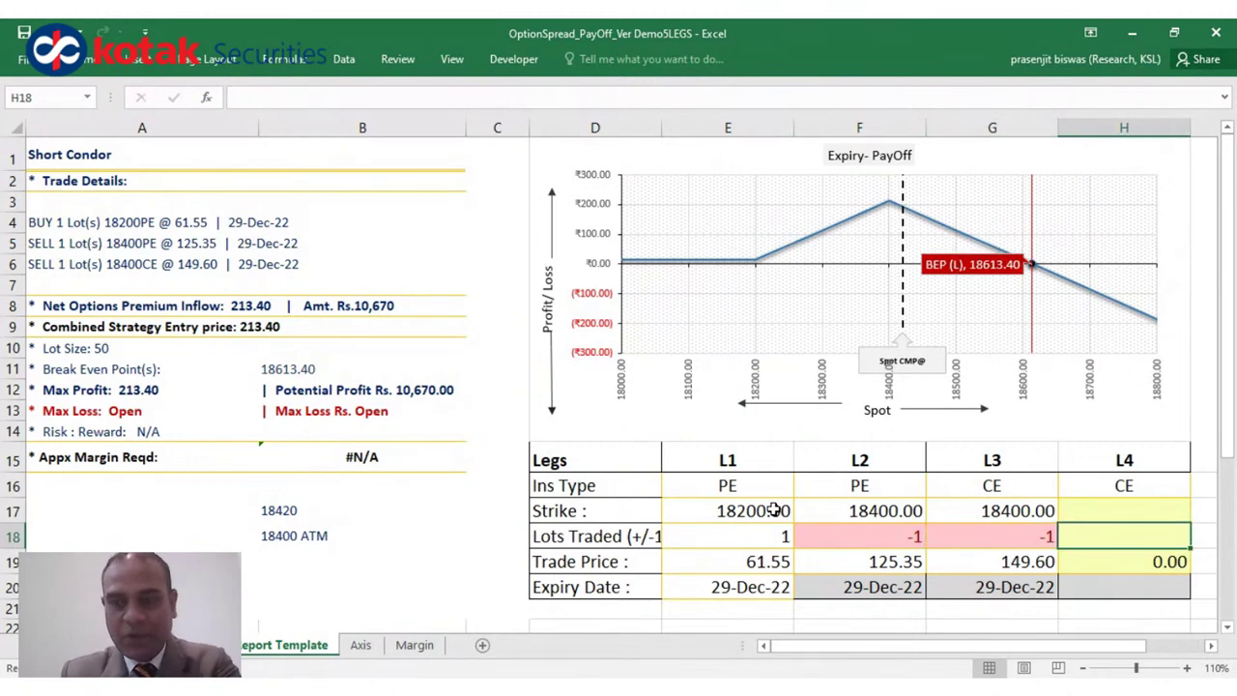
{"action": "key", "text": "Up"}
{"action": "type", "text": "18600"}
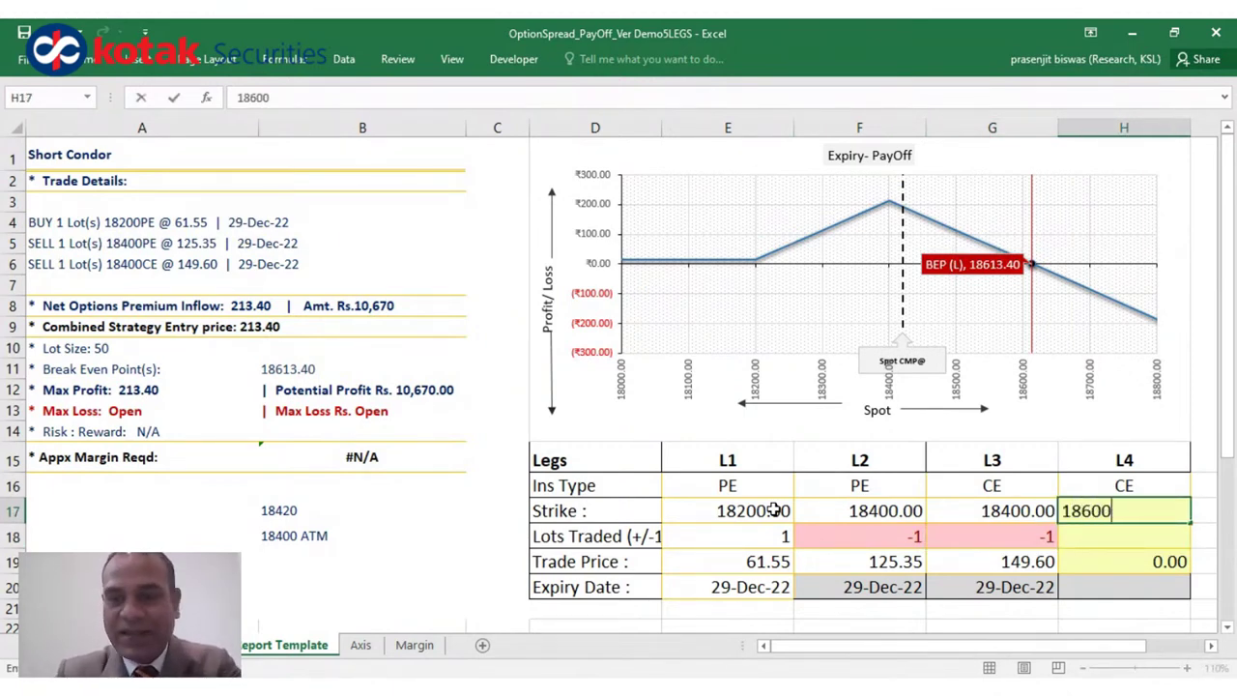
{"action": "key", "text": "Return"}
{"action": "type", "text": "1"}
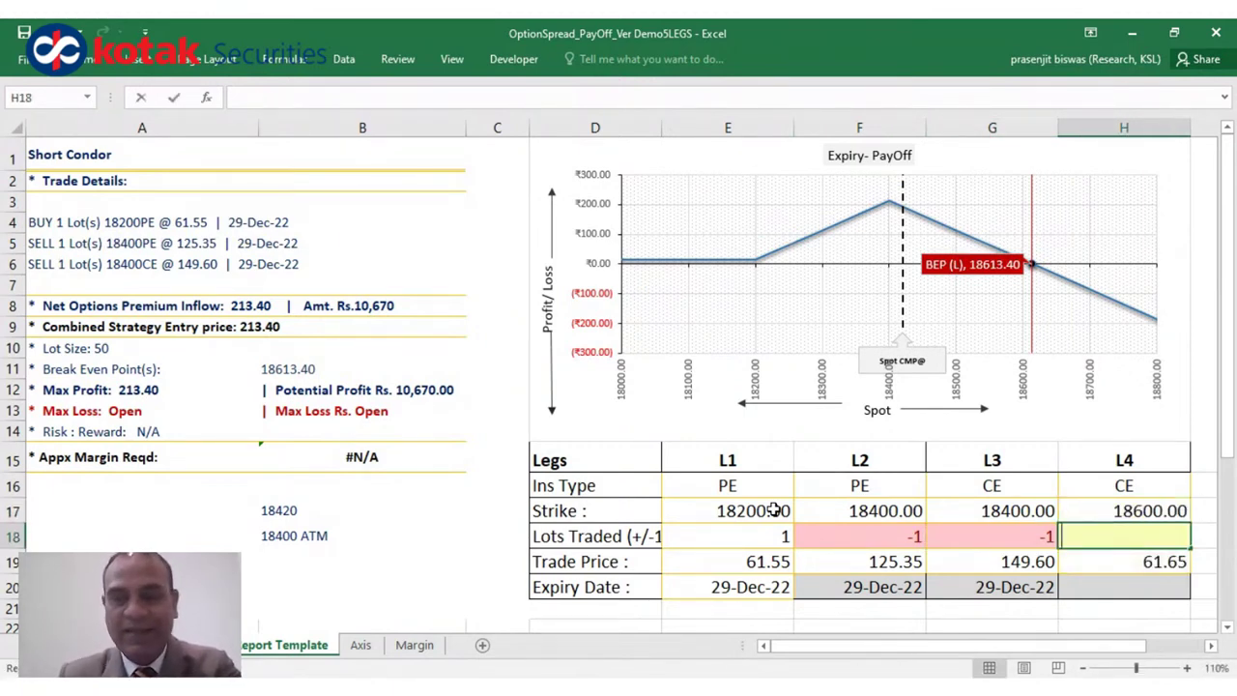
{"action": "key", "text": "Return"}
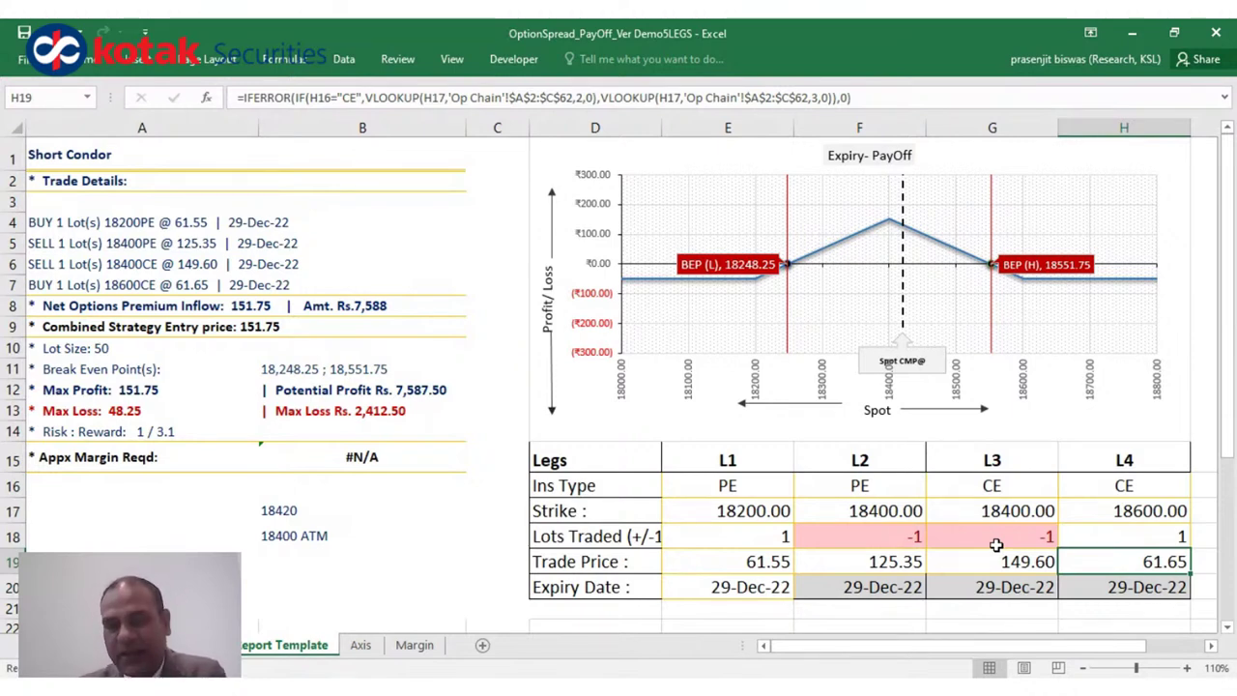
- Undo the entries in leg L4 and the lots traded in L1, and clear the strike of leg L1
{"action": "key", "text": "ctrl+z"}
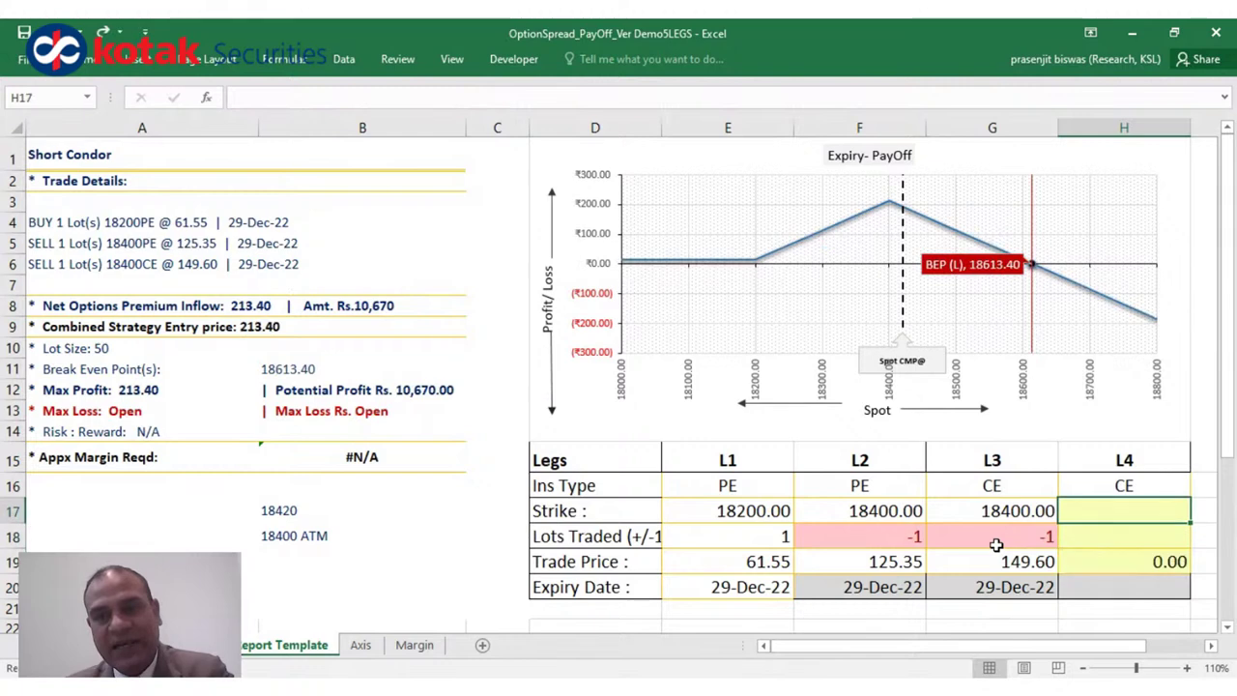
{"action": "key", "text": "ctrl+z"}
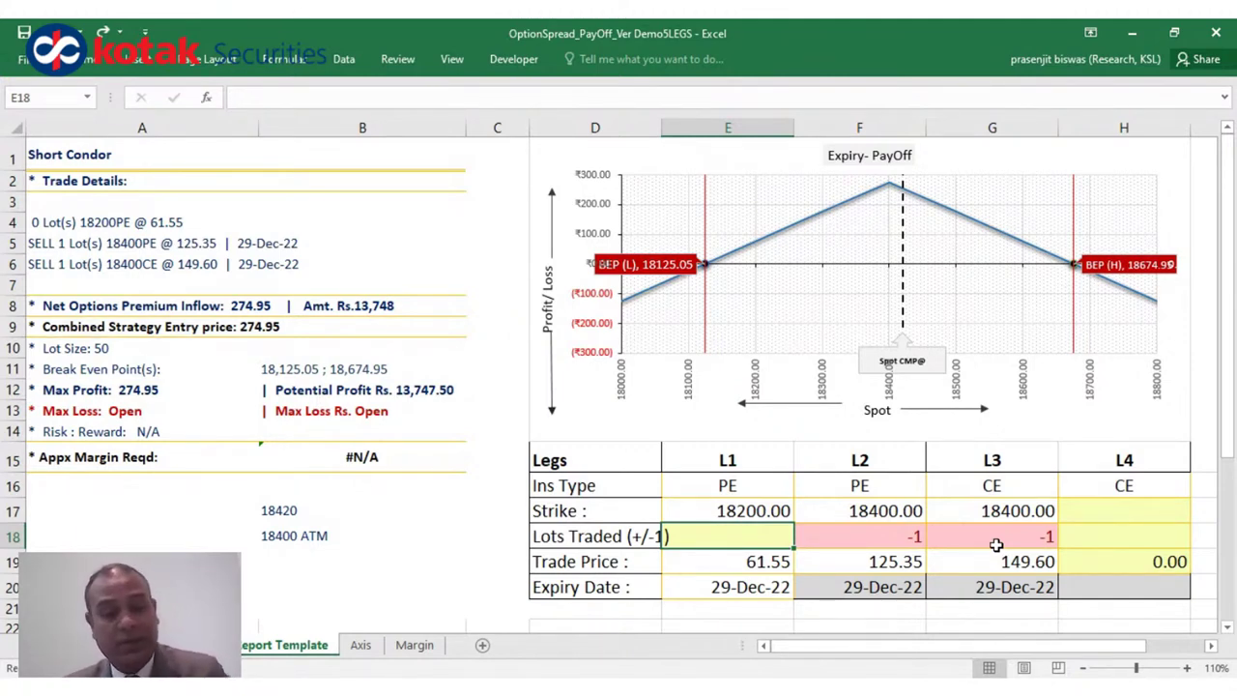
{"action": "key", "text": "Up"}
{"action": "key", "text": "Delete"}
- Clear the lots traded of the 18400 call and put in legs L3 and L2
{"action": "left_click", "coordinate": [996, 545]}
{"action": "key", "text": "Delete"}
{"action": "key", "text": "Left"}
{"action": "key", "text": "Delete"}
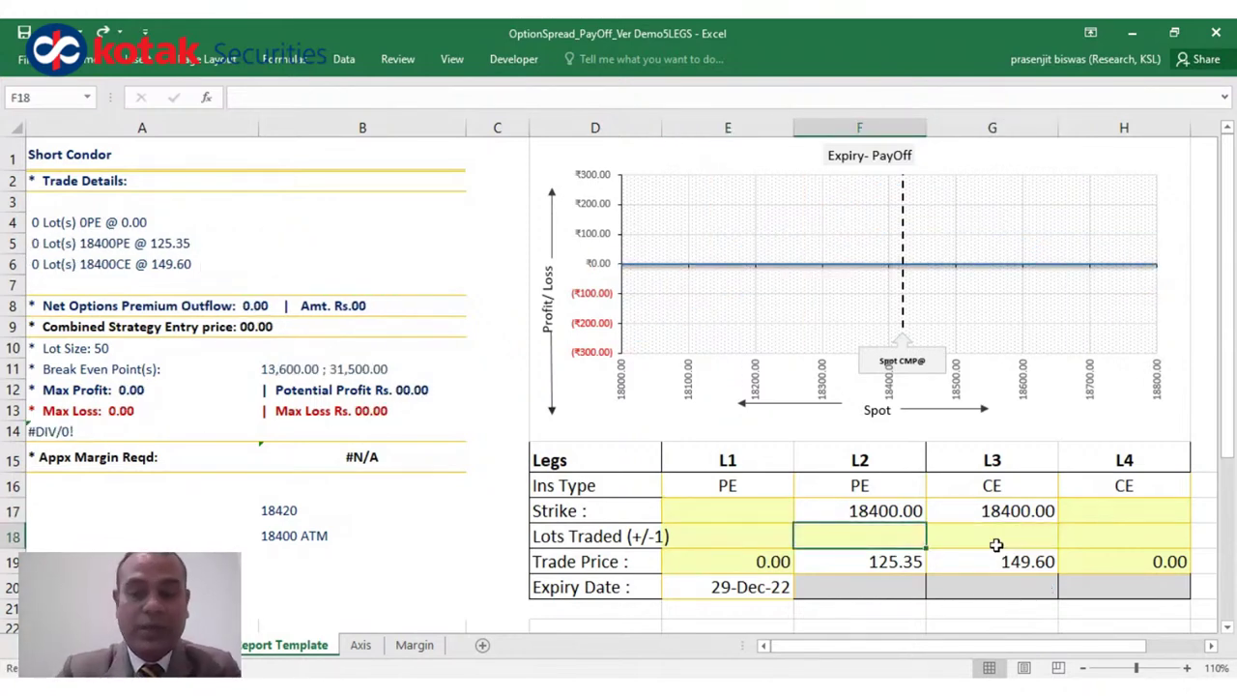
- Sell the 18400 straddle by entering -1 lots traded in legs L2 and L3
{"action": "type", "text": "-1"}
{"action": "key", "text": "Tab"}
{"action": "type", "text": "-1"}
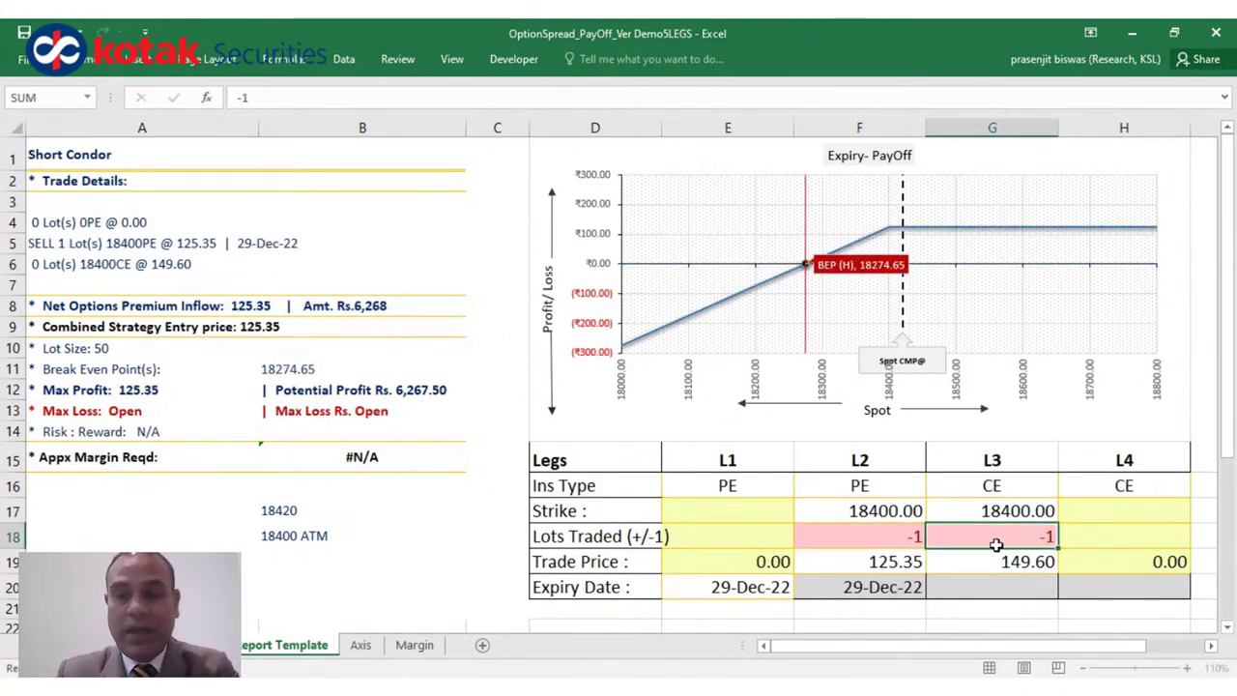
{"action": "key", "text": "Tab"}
- Enter strike 18600 and 1 lot traded in leg L4 as the bought call
{"action": "key", "text": "Up"}
{"action": "type", "text": "18"}
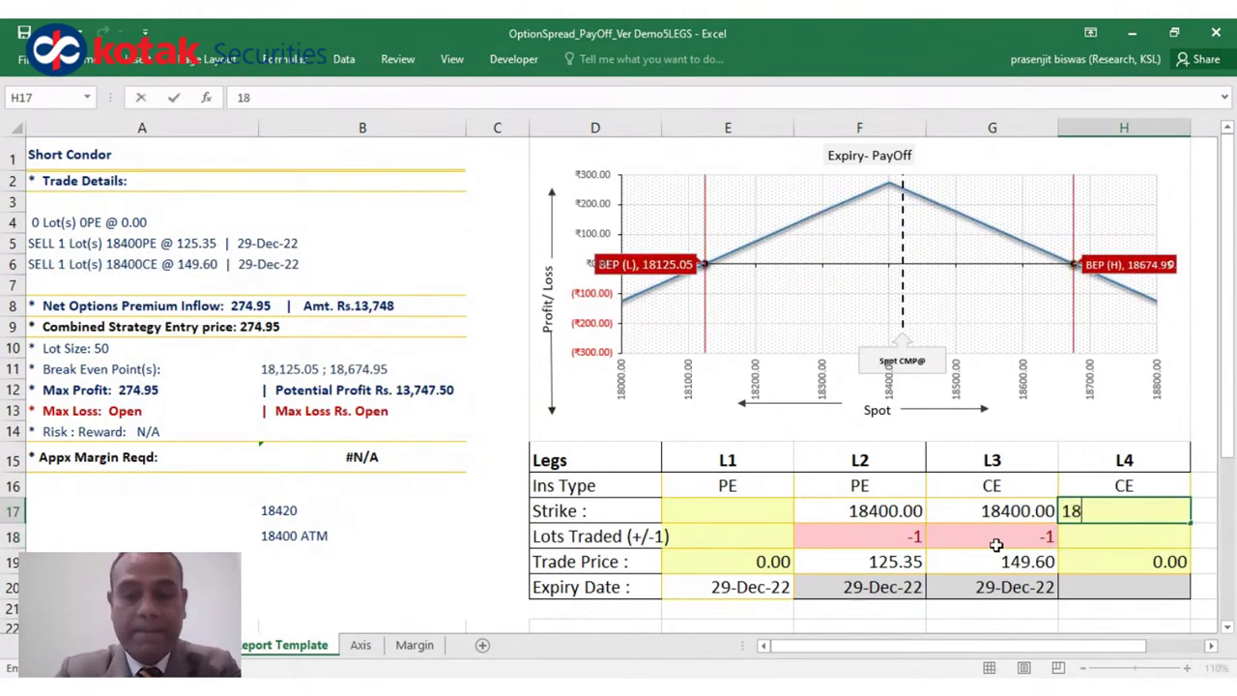
{"action": "type", "text": "600"}
{"action": "key", "text": "Return"}
{"action": "type", "text": "1"}
{"action": "key", "text": "Left"}
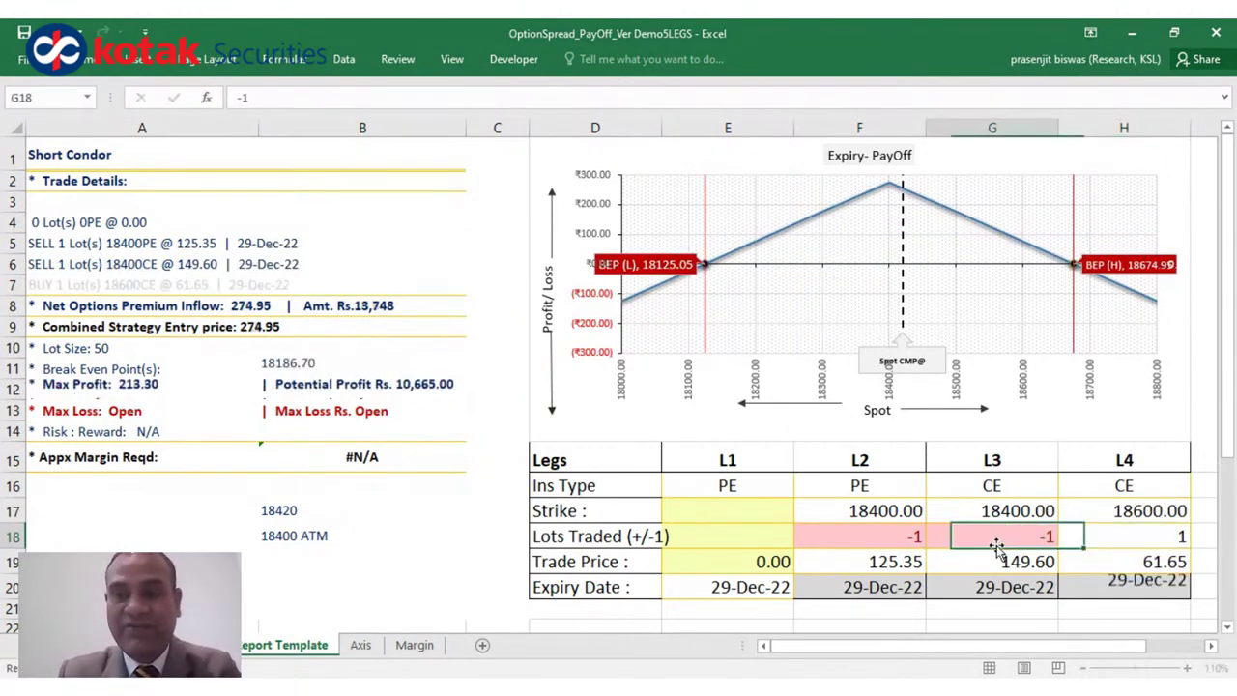
- Enter strike 18200 and 1 lot traded in leg L1 as the bought put
{"action": "key", "text": "Left"}
{"action": "key", "text": "Left"}
{"action": "key", "text": "Up"}
{"action": "type", "text": "18"}
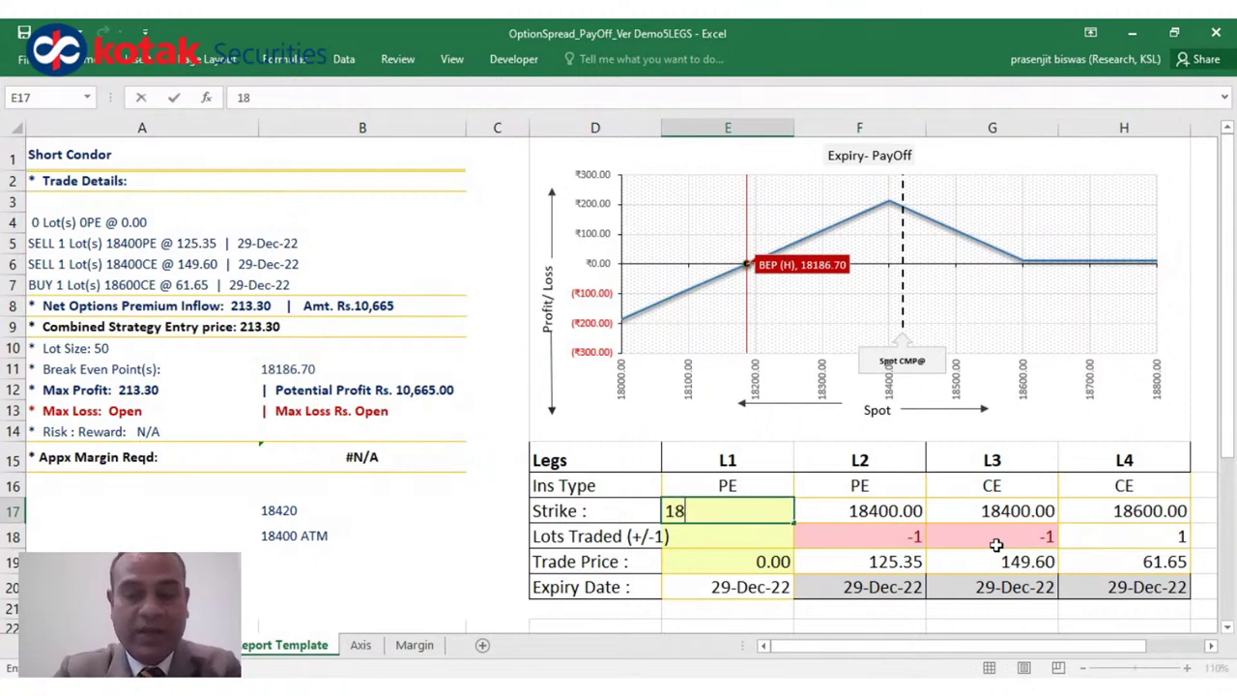
{"action": "type", "text": "200"}
{"action": "key", "text": "Return"}
{"action": "type", "text": "1"}
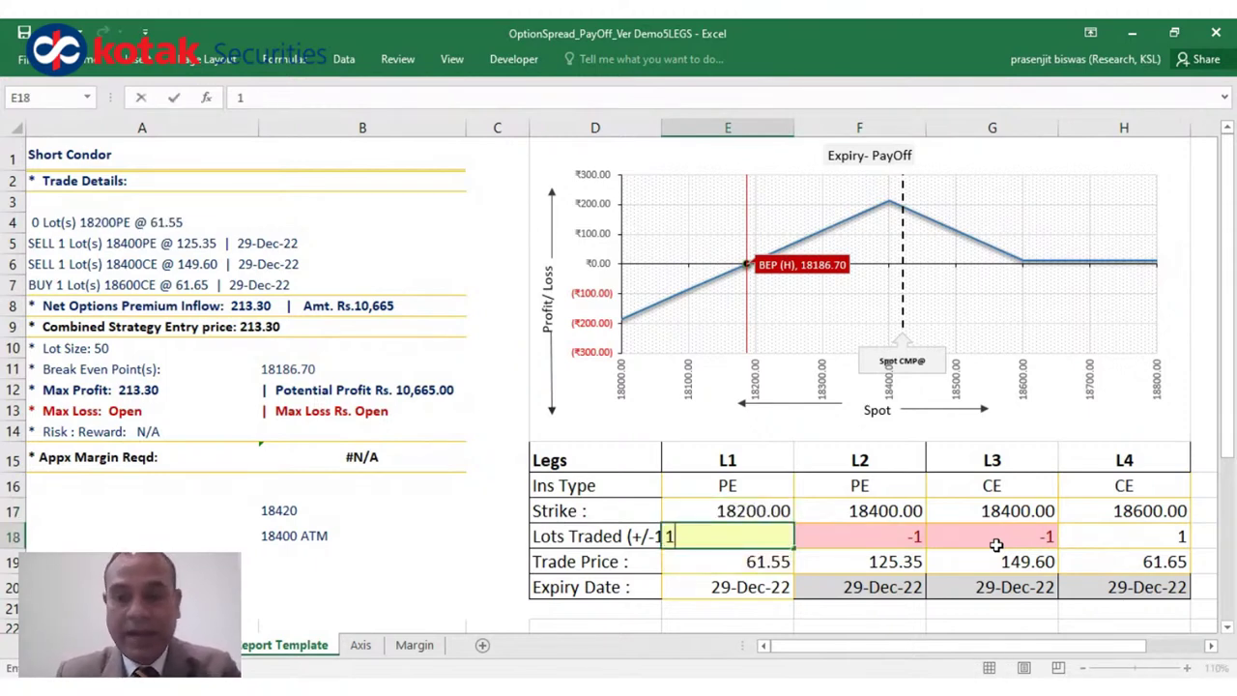
{"action": "key", "text": "Return"}
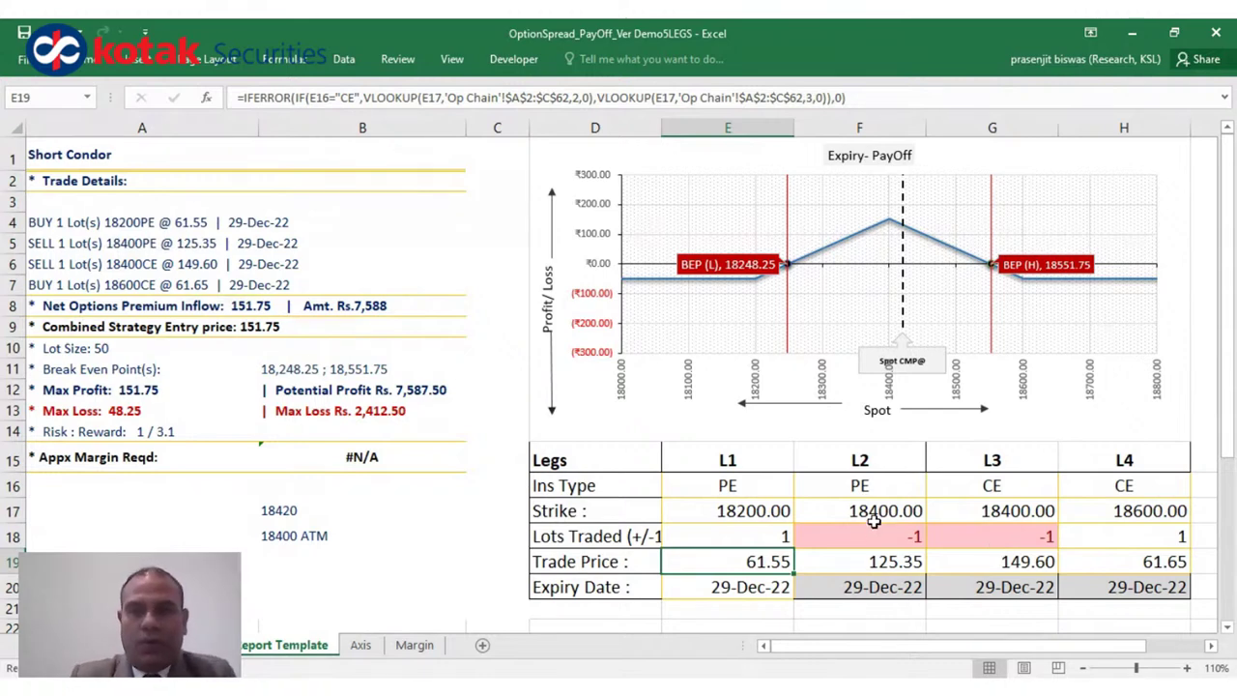
- Examine the strikes of the sold legs L2 and L3 against the combined strategy entry price
{"action": "left_click", "coordinate": [824, 509]}
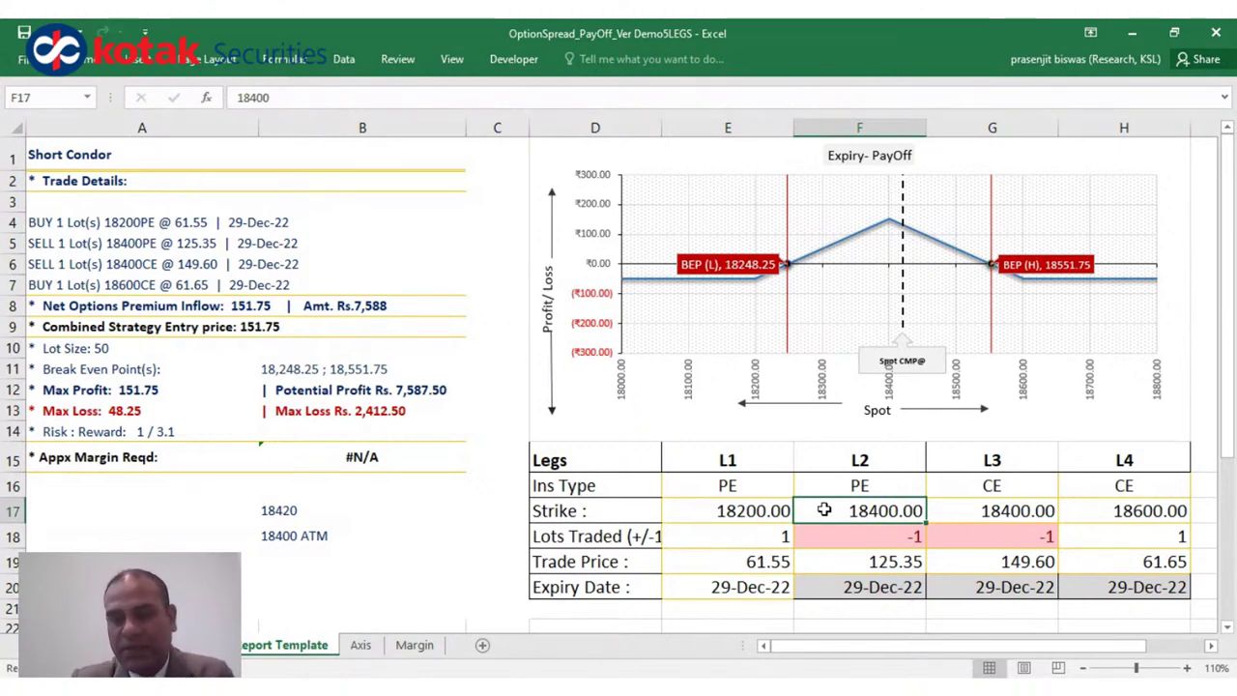
{"action": "key", "text": "shift+Right"}
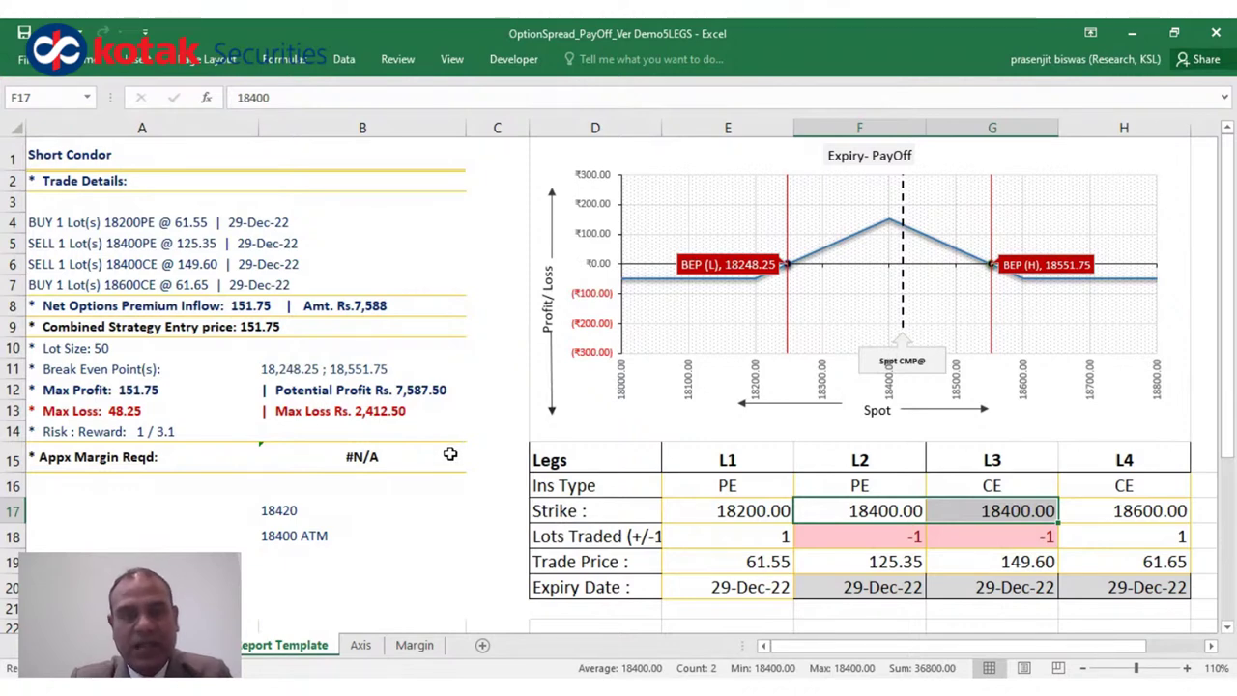
{"action": "left_click", "coordinate": [276, 328]}
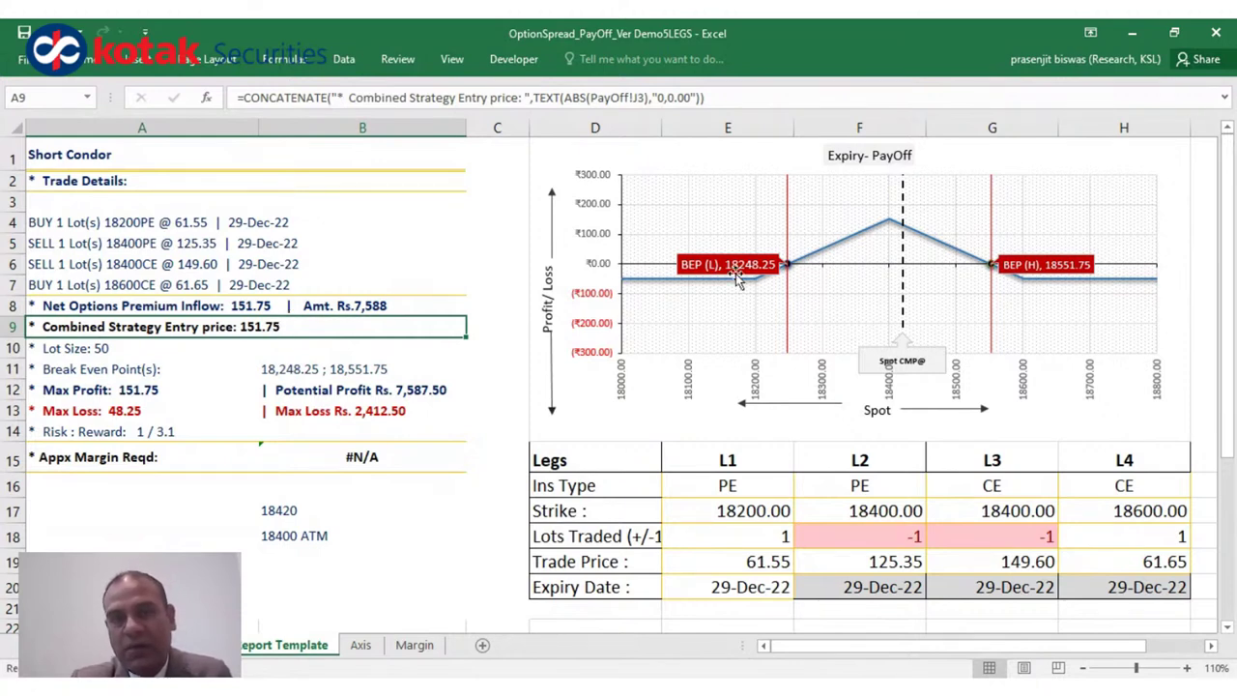
{"action": "left_click", "coordinate": [894, 516]}
{"action": "key", "text": "shift+Right"}
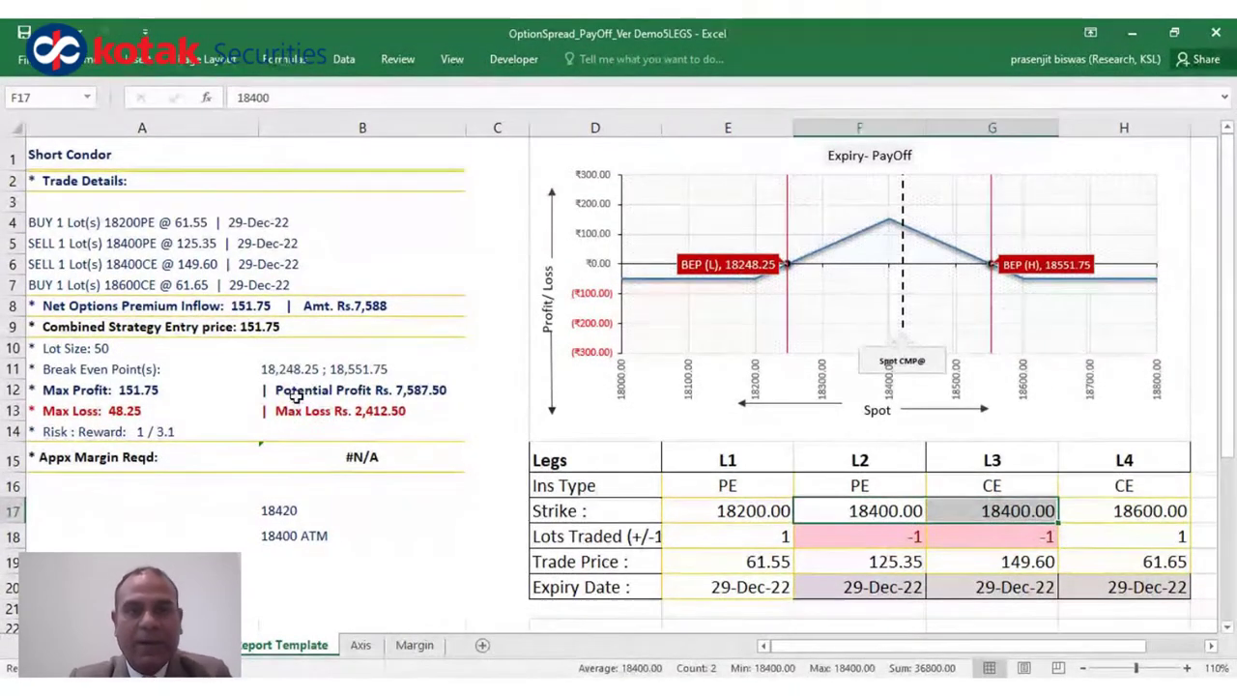
{"action": "left_click", "coordinate": [1027, 513]}
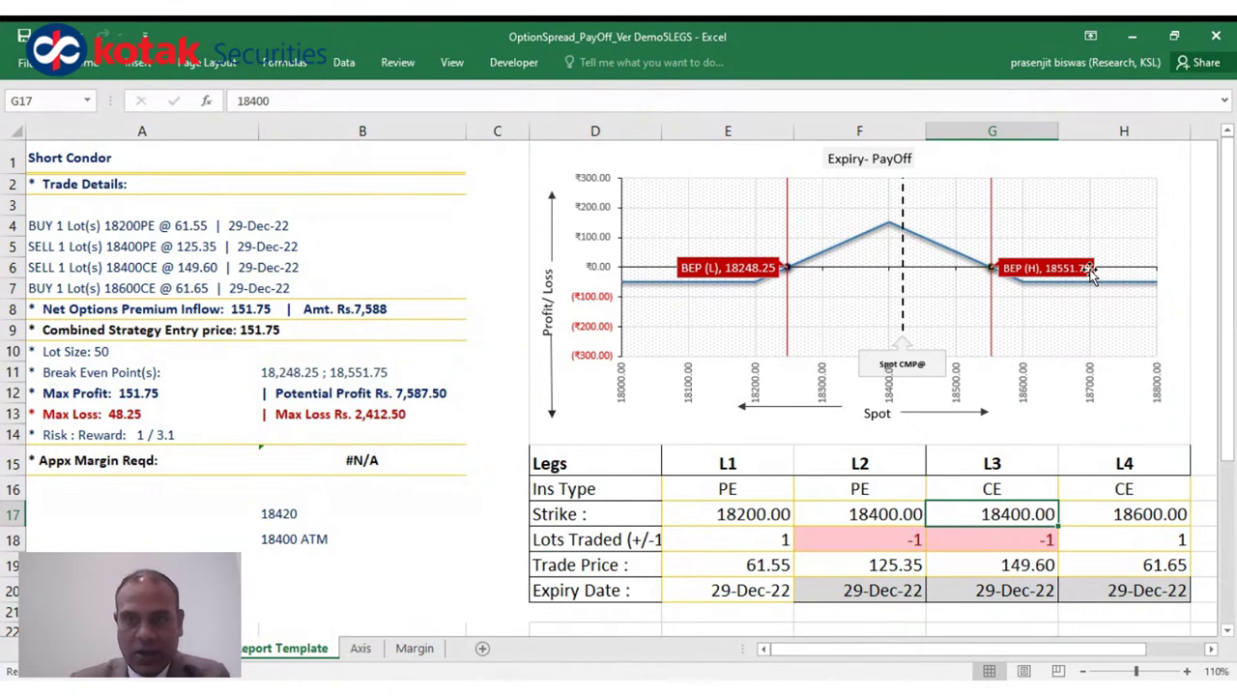
- Compare the put strikes of legs L1 and L2, and the call strikes of legs L3 and L4
{"action": "left_click", "coordinate": [730, 519]}
{"action": "key", "text": "shift+Right"}
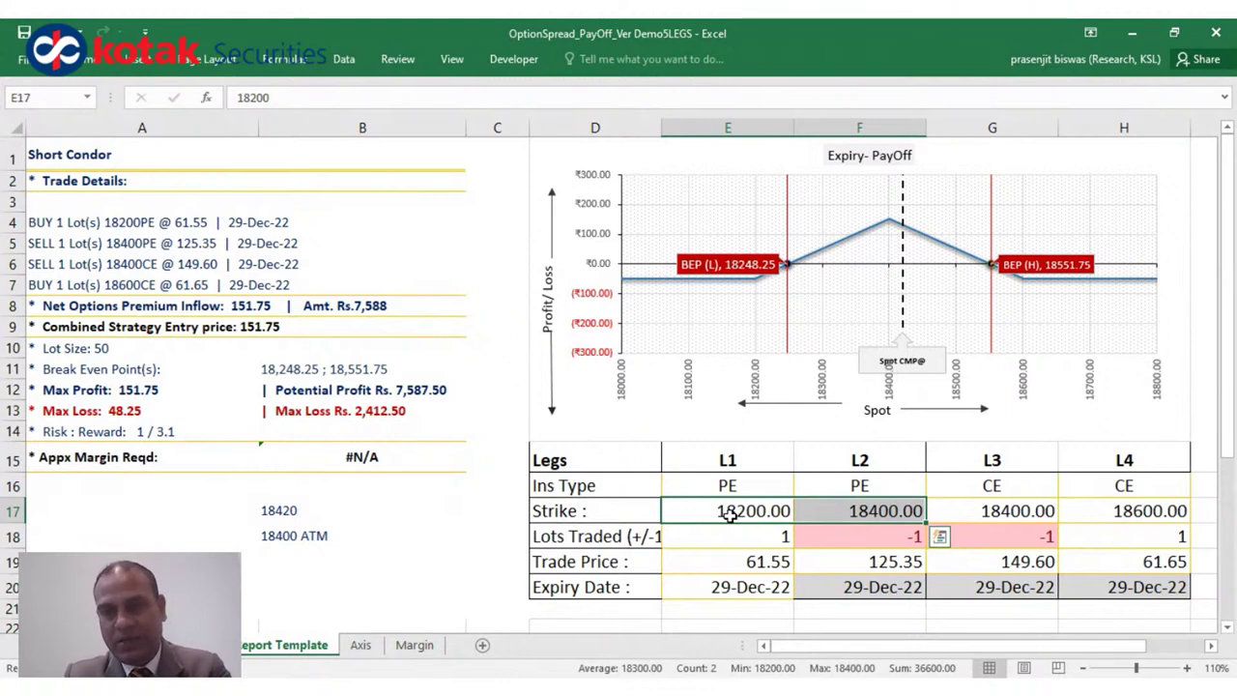
{"action": "key", "text": "Right"}
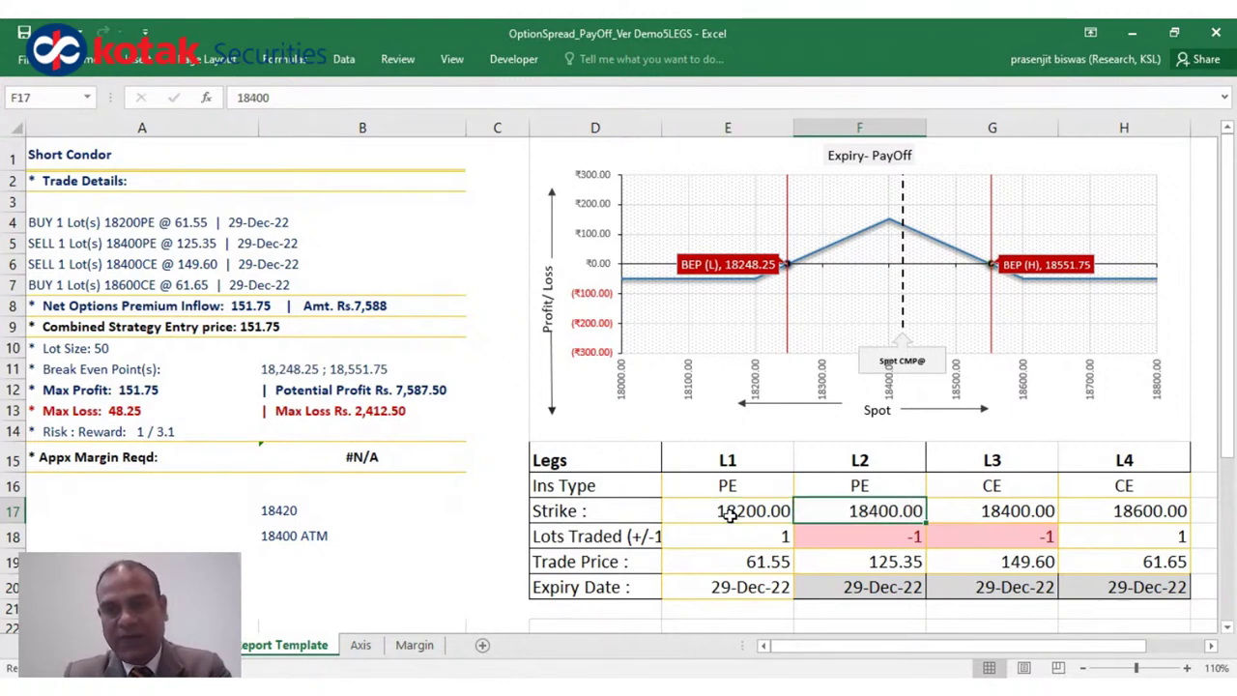
{"action": "key", "text": "Right"}
{"action": "key", "text": "shift+Right"}
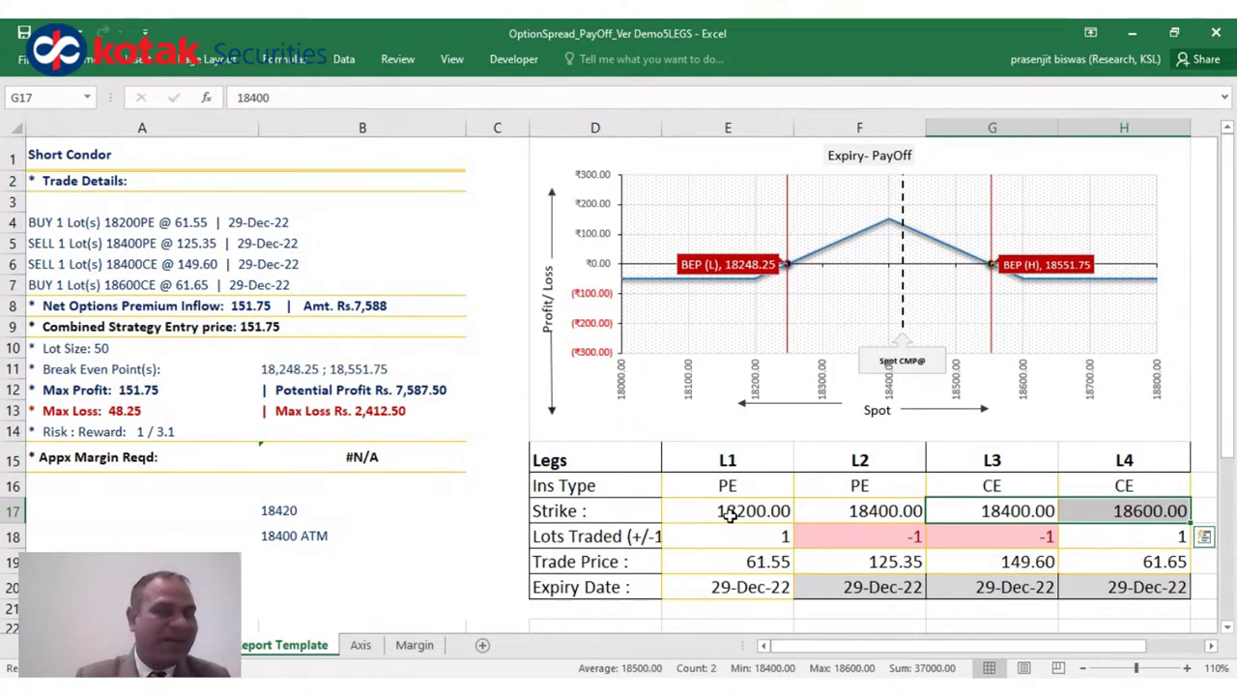
- Examine the gap between the put strikes of legs L1 and L2 against the maximum loss in the trade summary
{"action": "key", "text": "Left"}
{"action": "key", "text": "Left"}
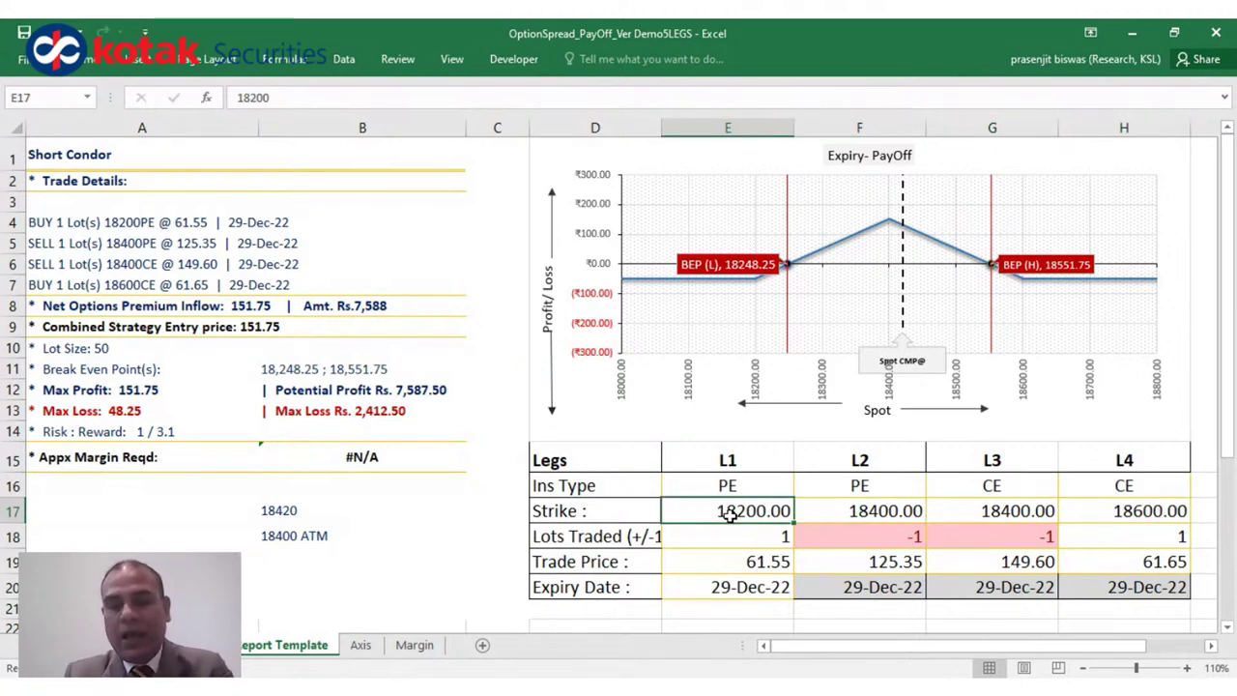
{"action": "key", "text": "Right"}
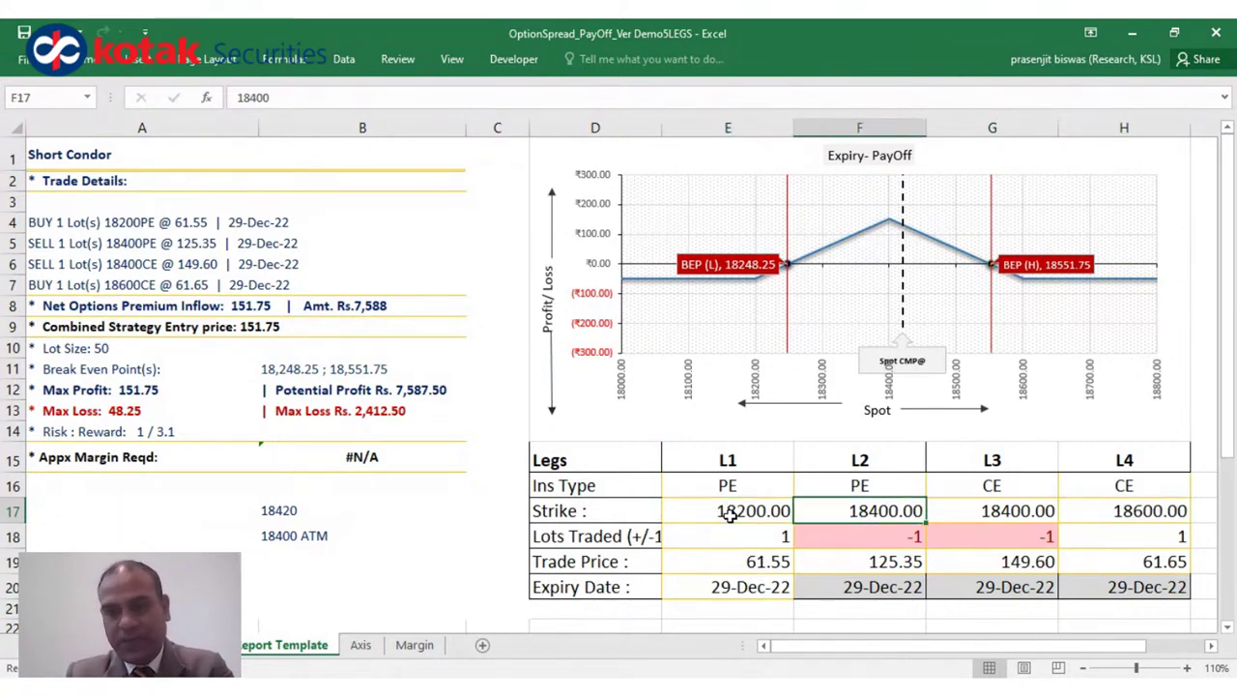
{"action": "key", "text": "Left"}
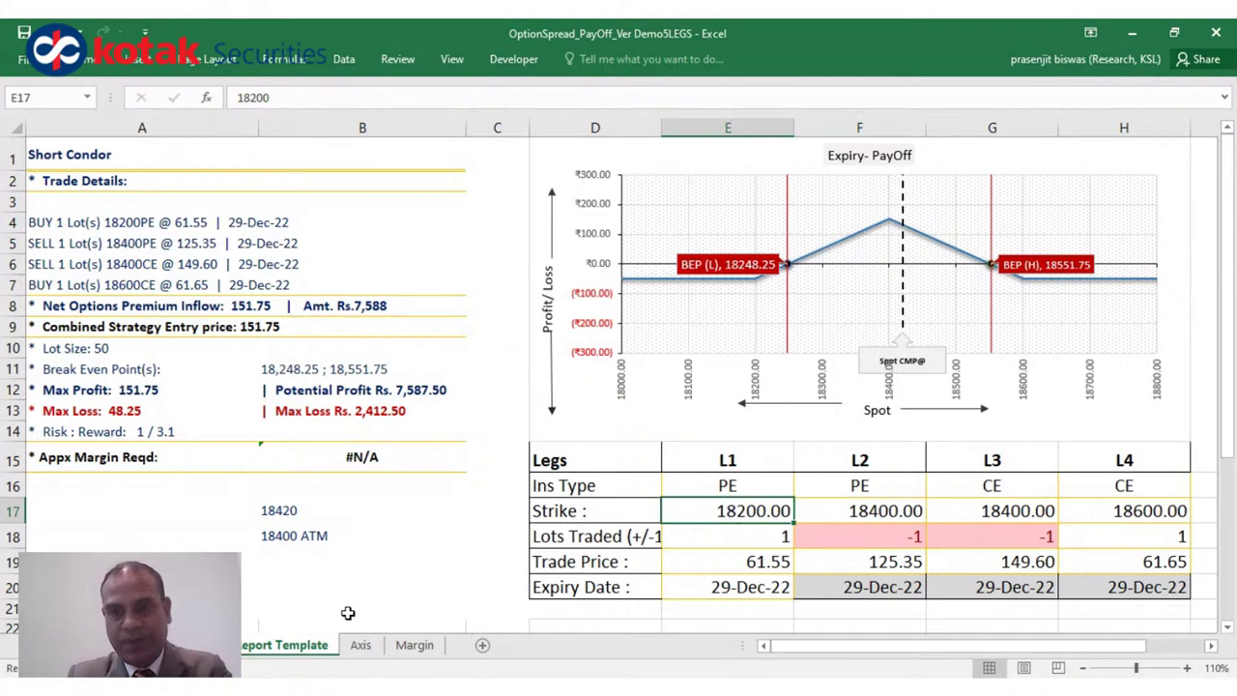
{"action": "key", "text": "Right"}
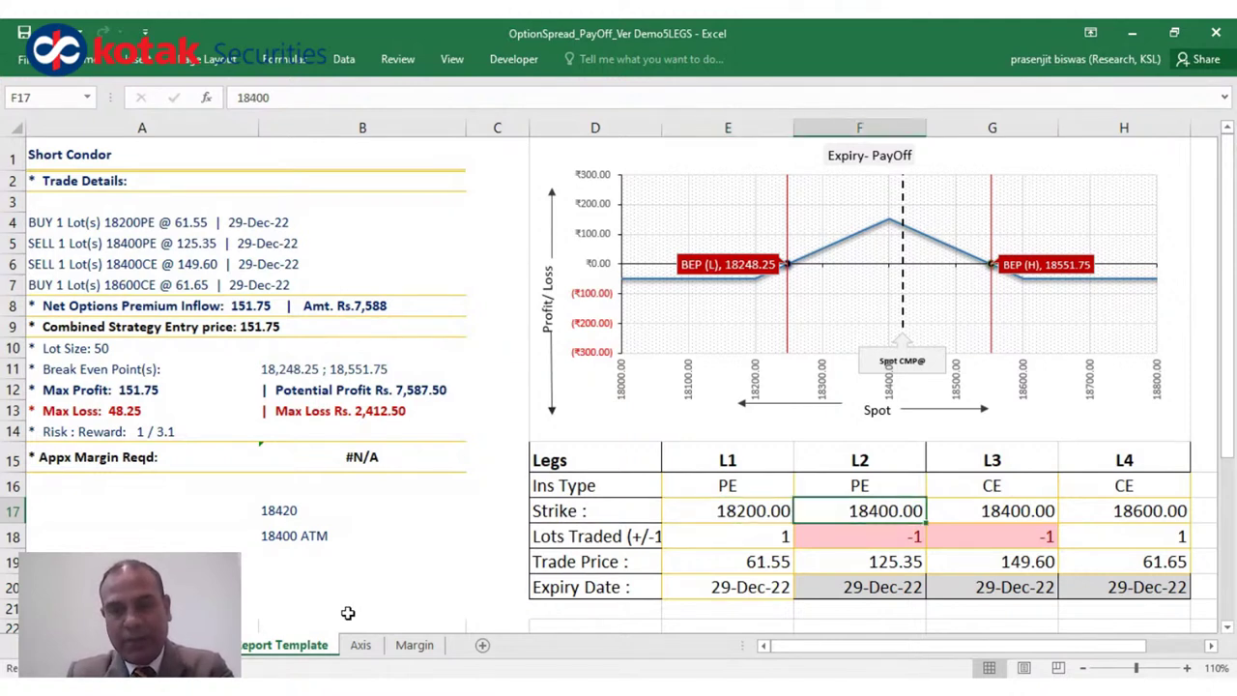
{"action": "key", "text": "Left"}
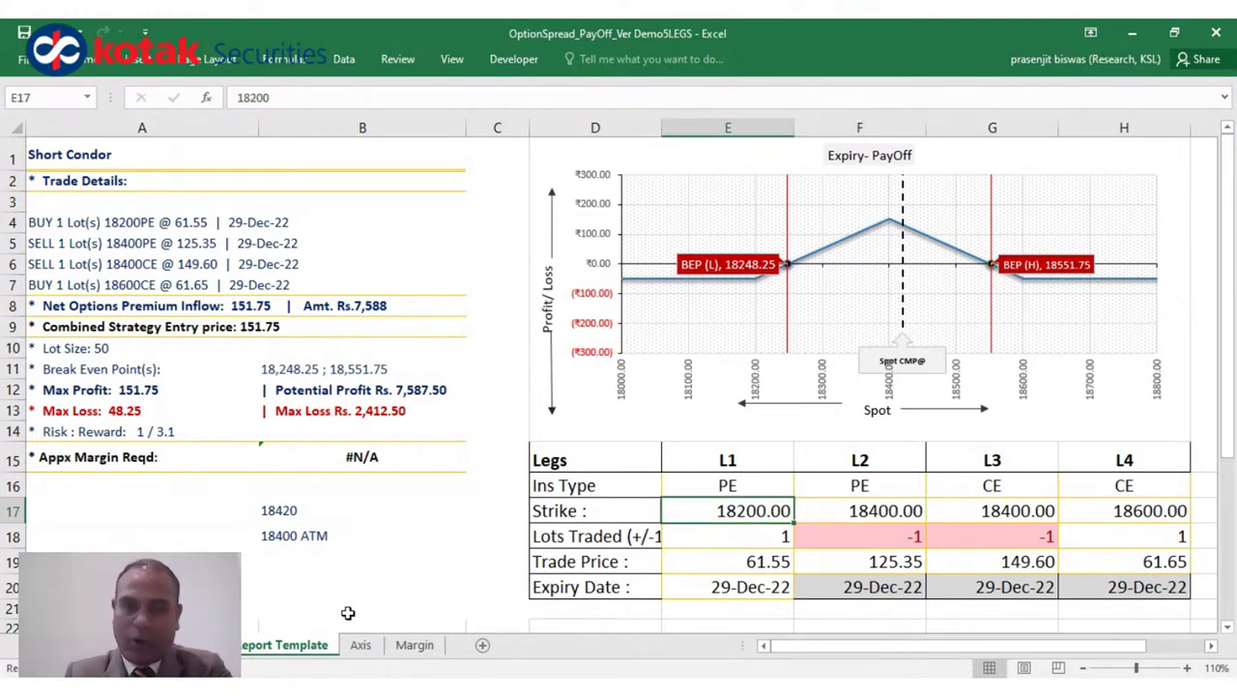
{"action": "key", "text": "Right"}
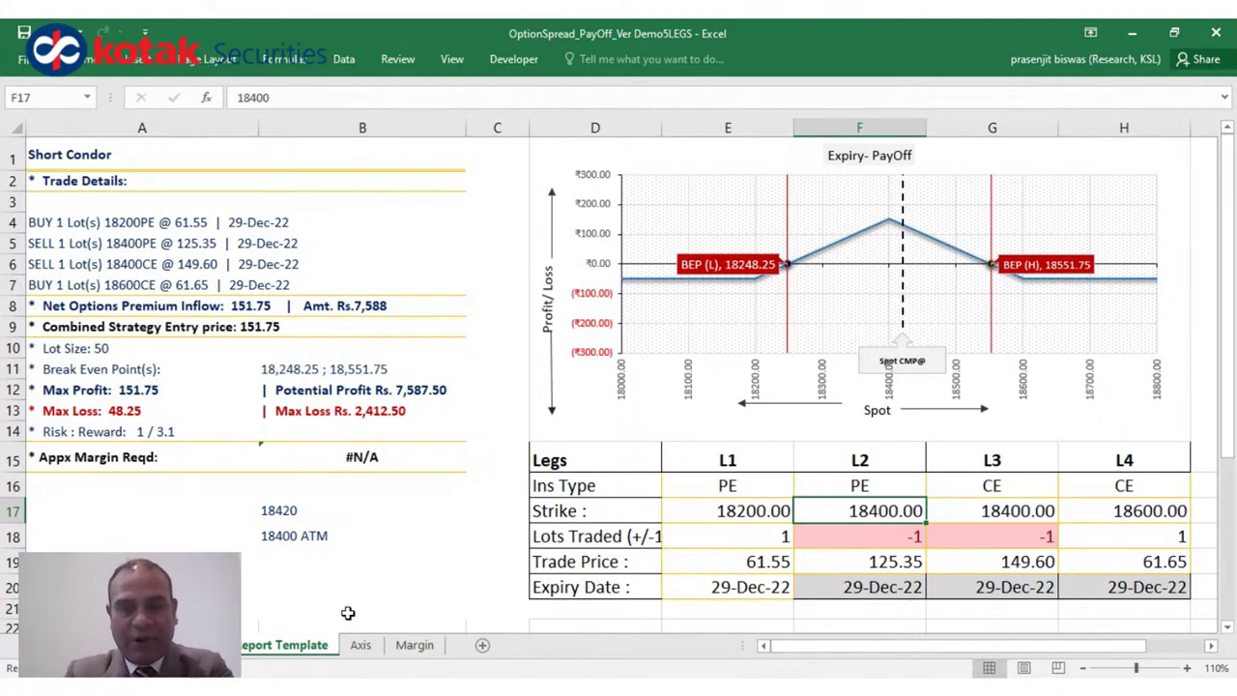
{"action": "key", "text": "shift+Left"}
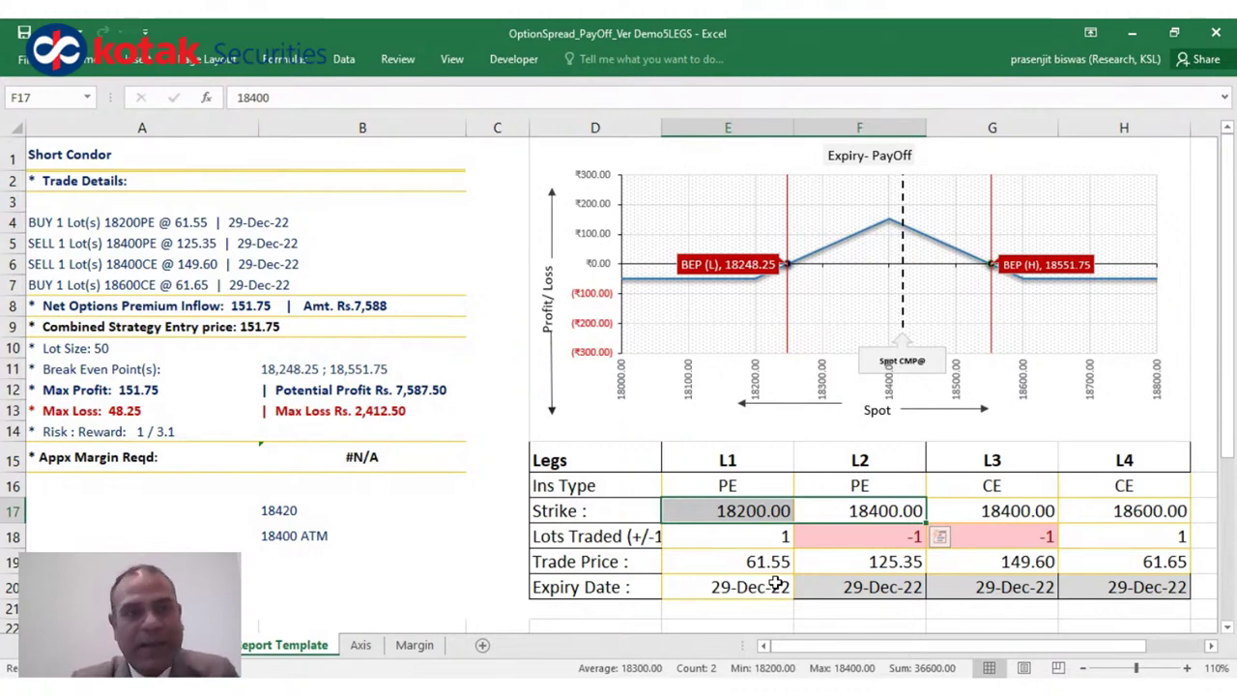
{"action": "left_click", "coordinate": [143, 412]}
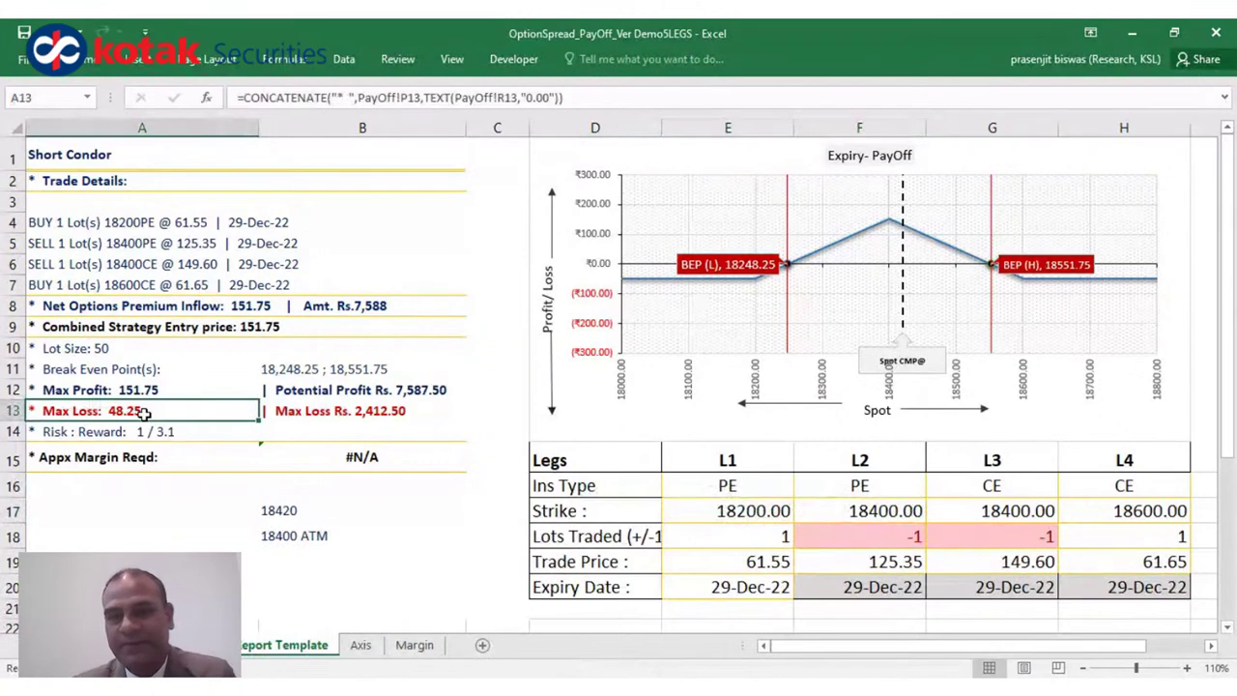
- Widen the bought outer legs by setting the L1 put strike to 18100 and the L4 call strike to 18700
{"action": "left_click", "coordinate": [735, 515]}
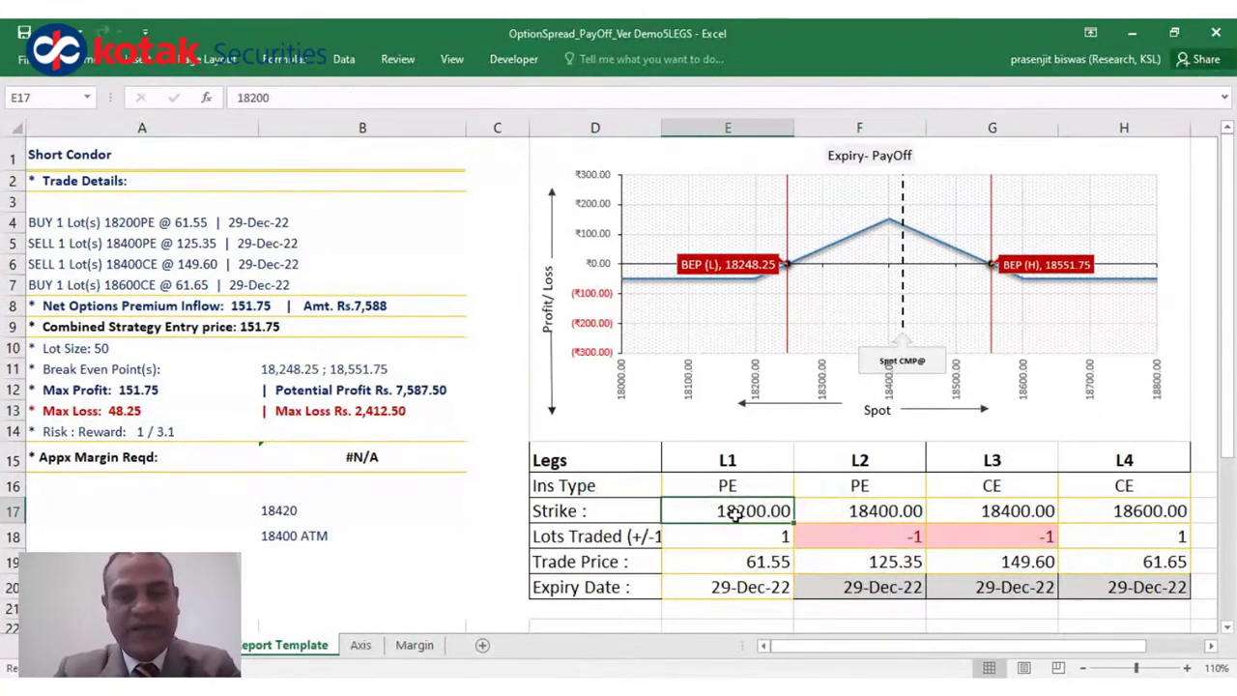
{"action": "type", "text": "18100"}
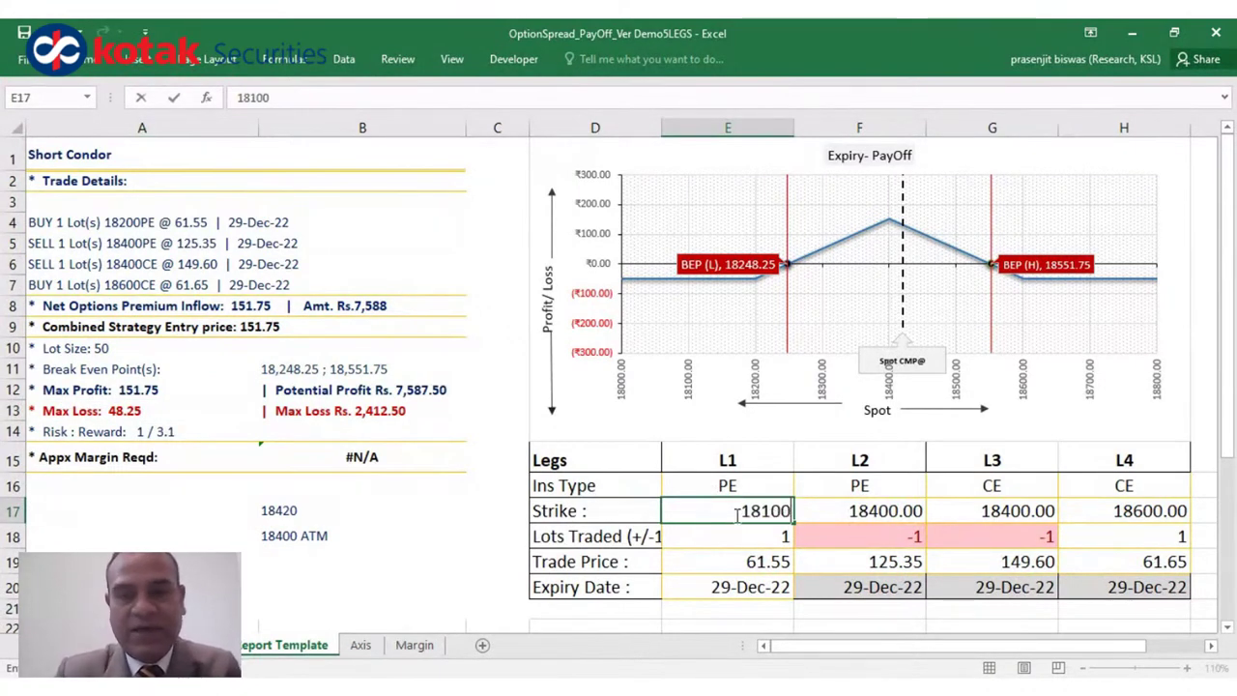
{"action": "key", "text": "Tab"}
{"action": "key", "text": "Tab"}
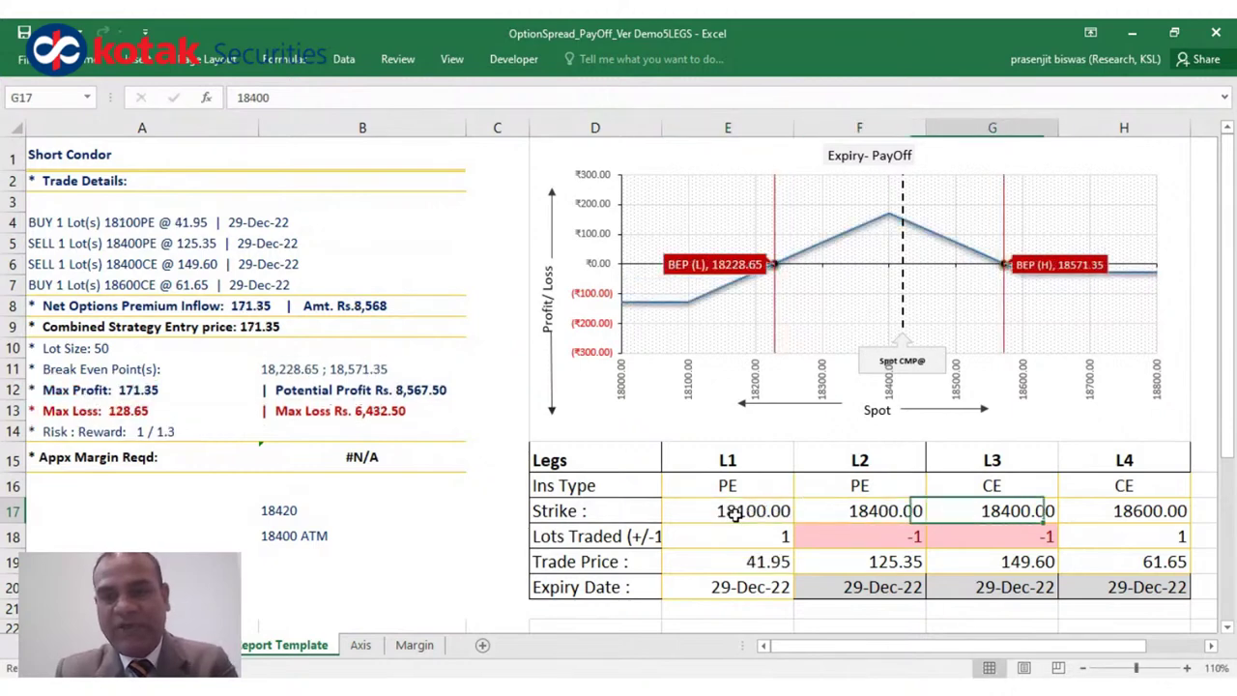
{"action": "key", "text": "Tab"}
{"action": "type", "text": "1870"}
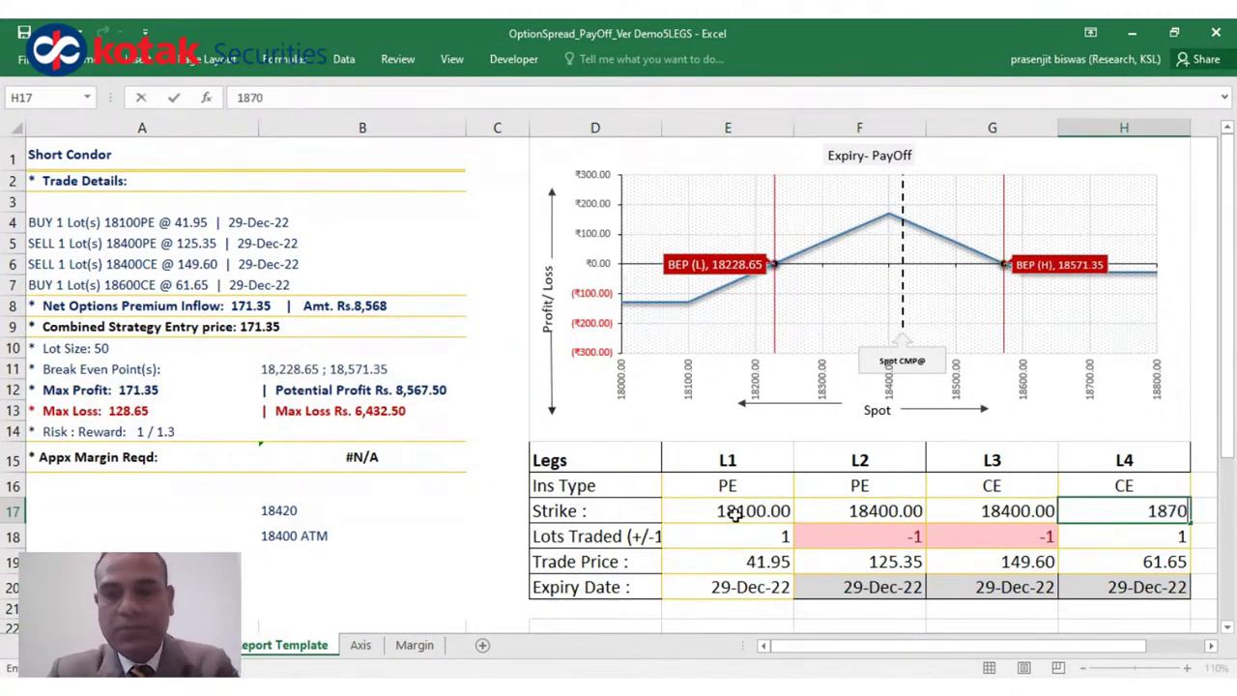
{"action": "type", "text": "0"}
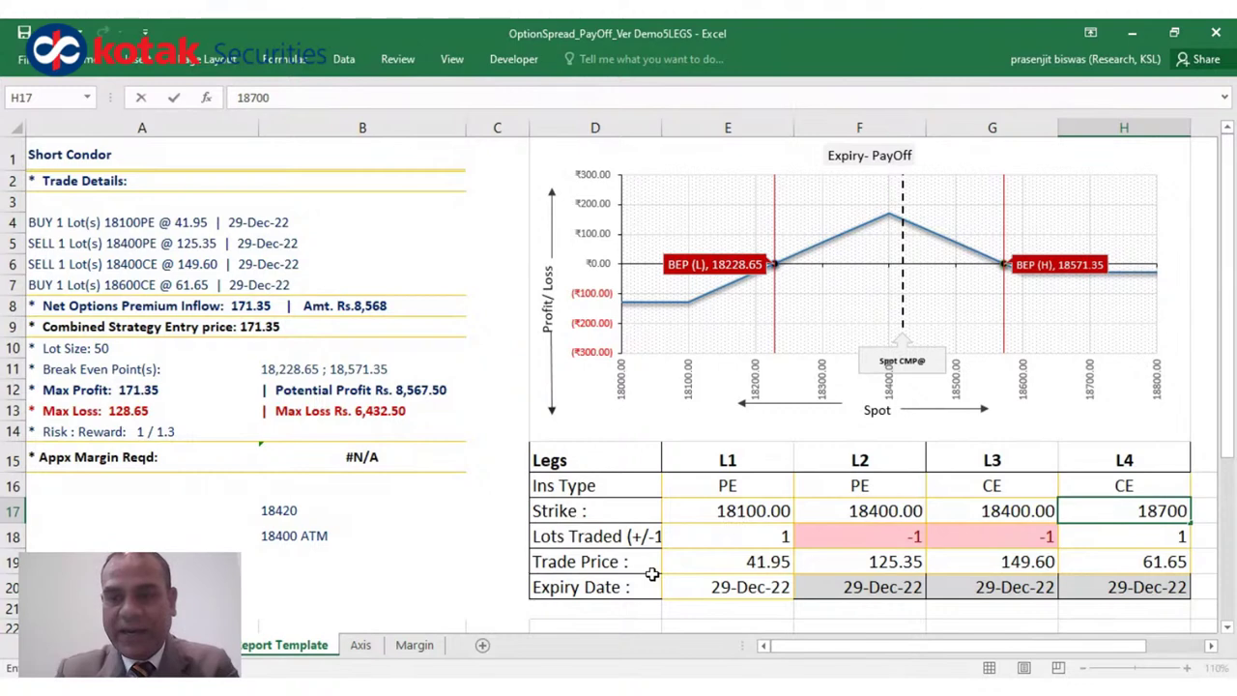
{"action": "key", "text": "Return"}
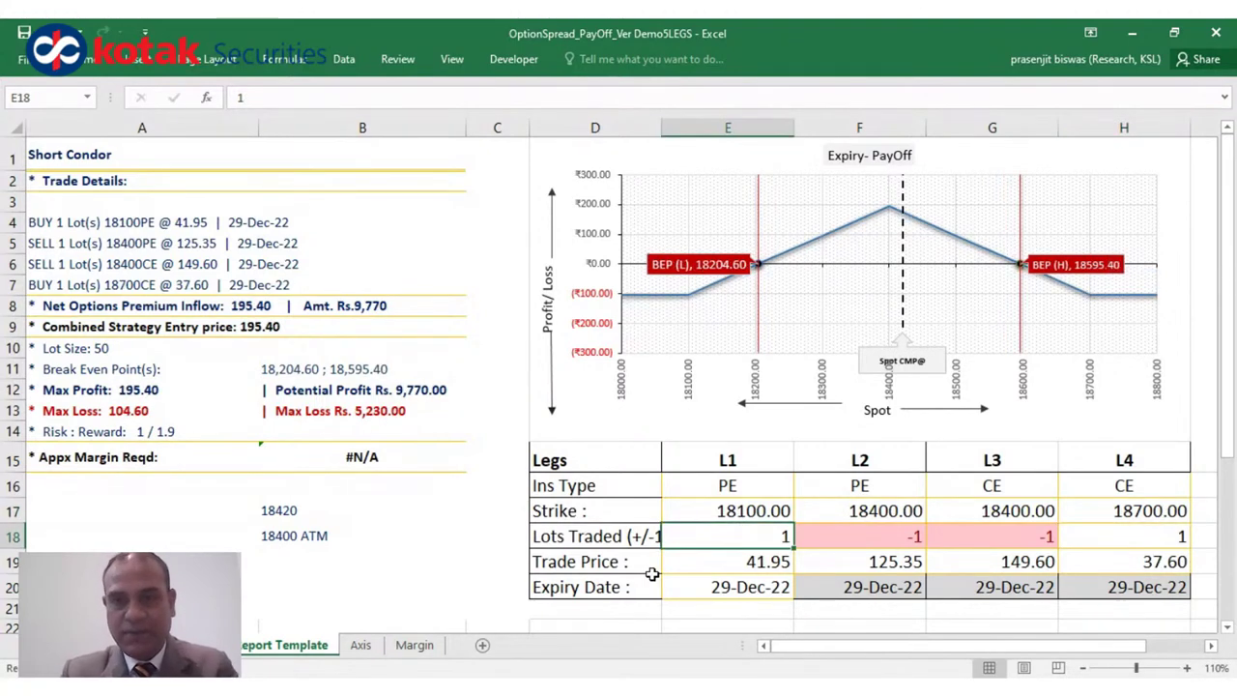
- Compare the trade prices of sold legs L2 and L3 with those of bought legs L1 and L4 and the combined entry price
{"action": "left_click", "coordinate": [908, 569]}
{"action": "key", "text": "shift+Right"}
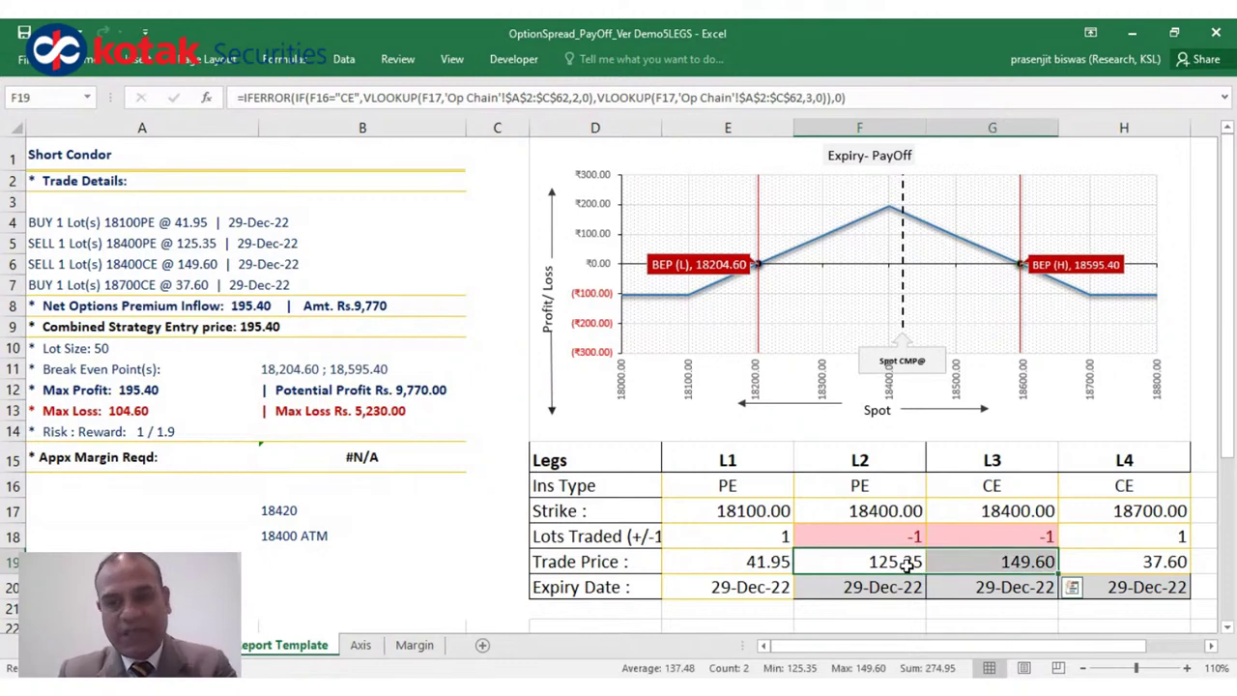
{"action": "left_click", "coordinate": [774, 565]}
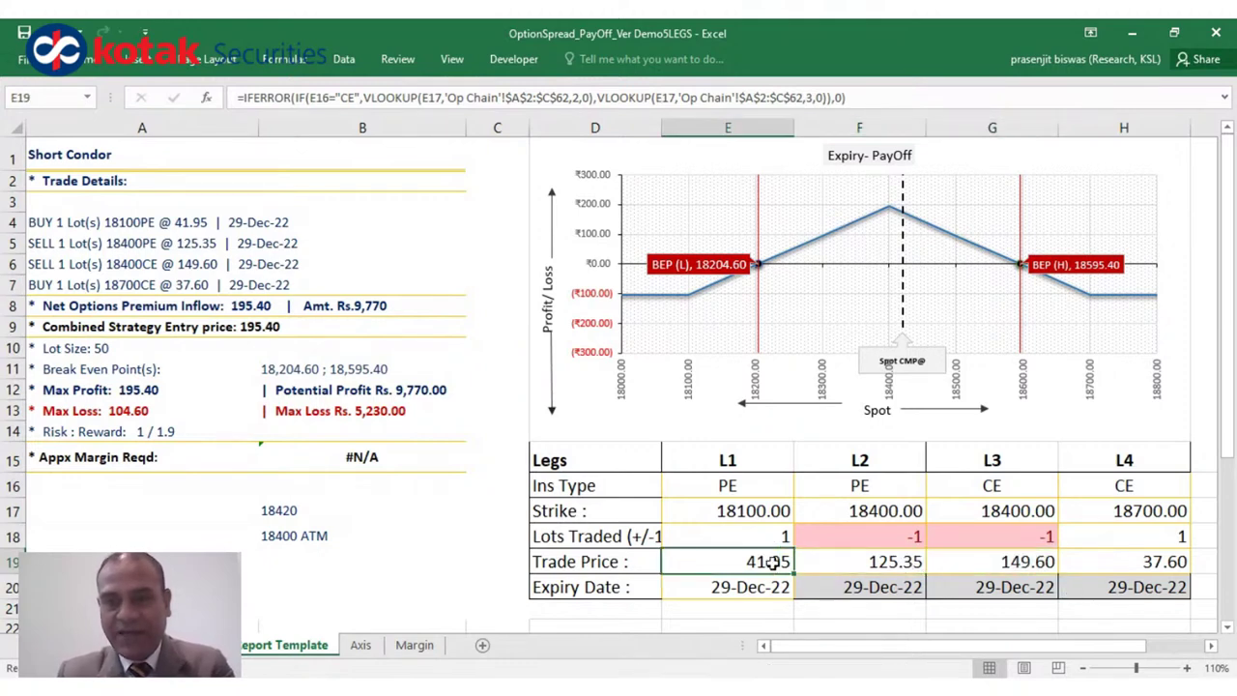
{"action": "left_click", "coordinate": [1129, 560], "text": "ctrl"}
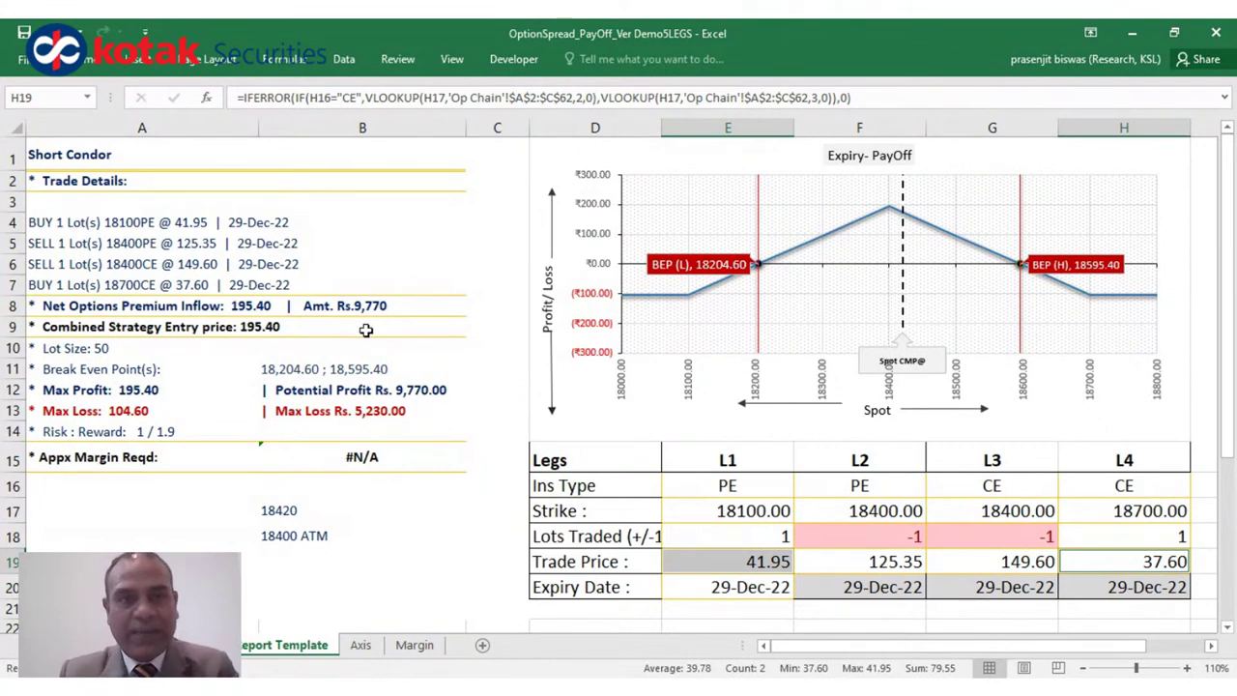
{"action": "left_click", "coordinate": [275, 326]}
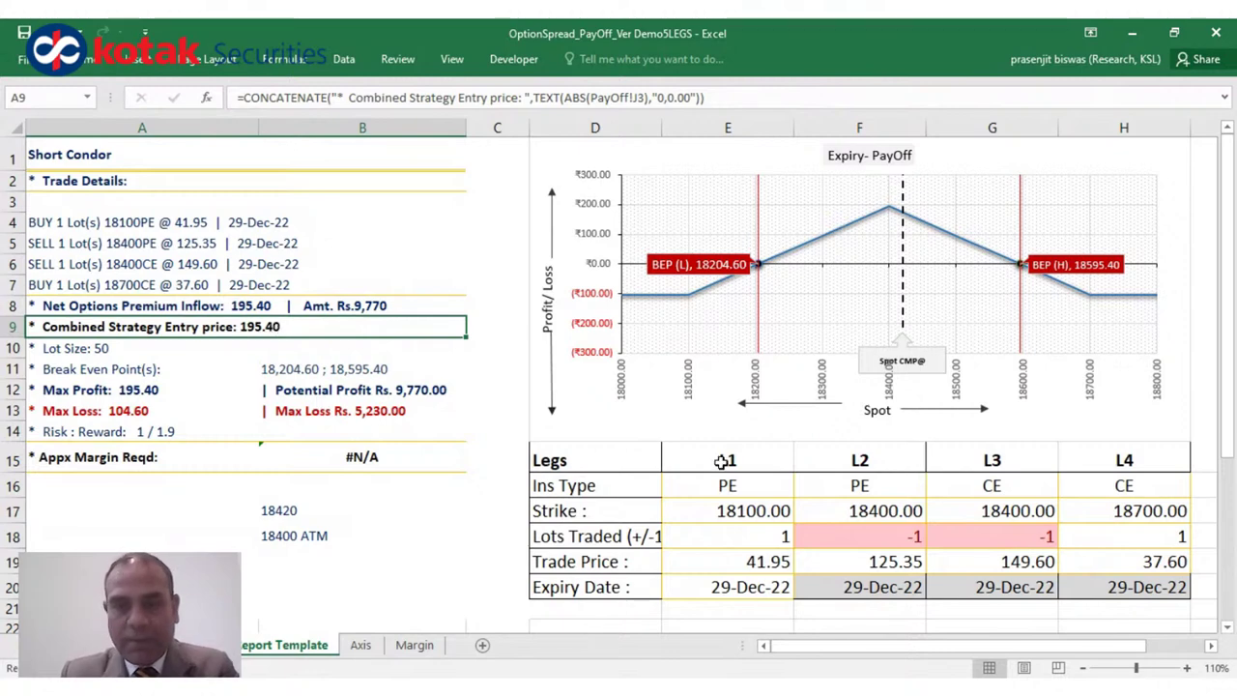
- Examine the strike gaps between the put legs, the call legs and the two sold legs, along with the break-even points
{"action": "left_click", "coordinate": [745, 508]}
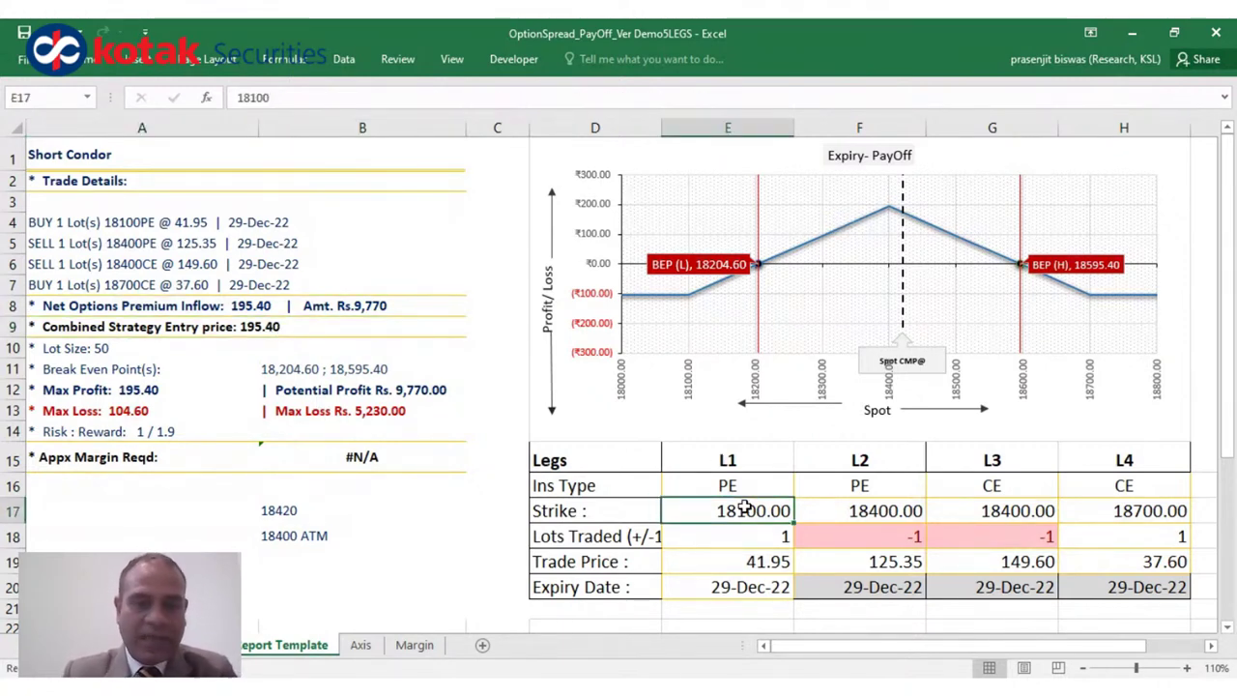
{"action": "key", "text": "shift+Right"}
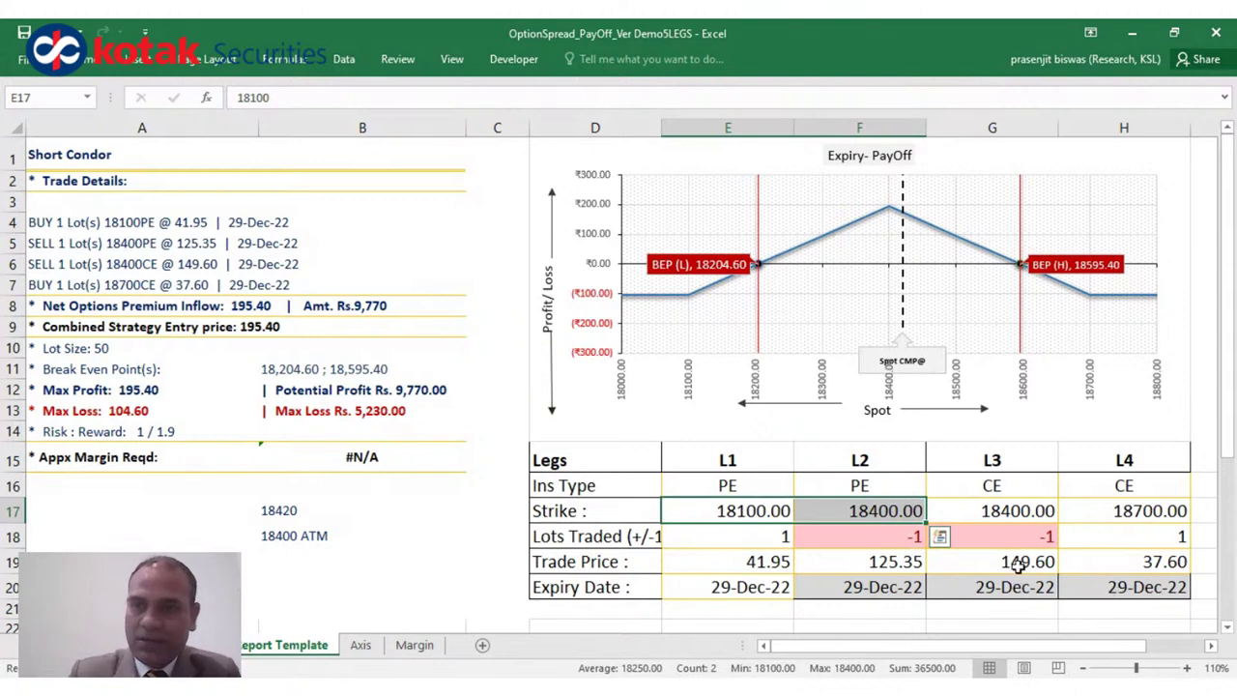
{"action": "left_click", "coordinate": [1023, 519]}
{"action": "key", "text": "shift+Right"}
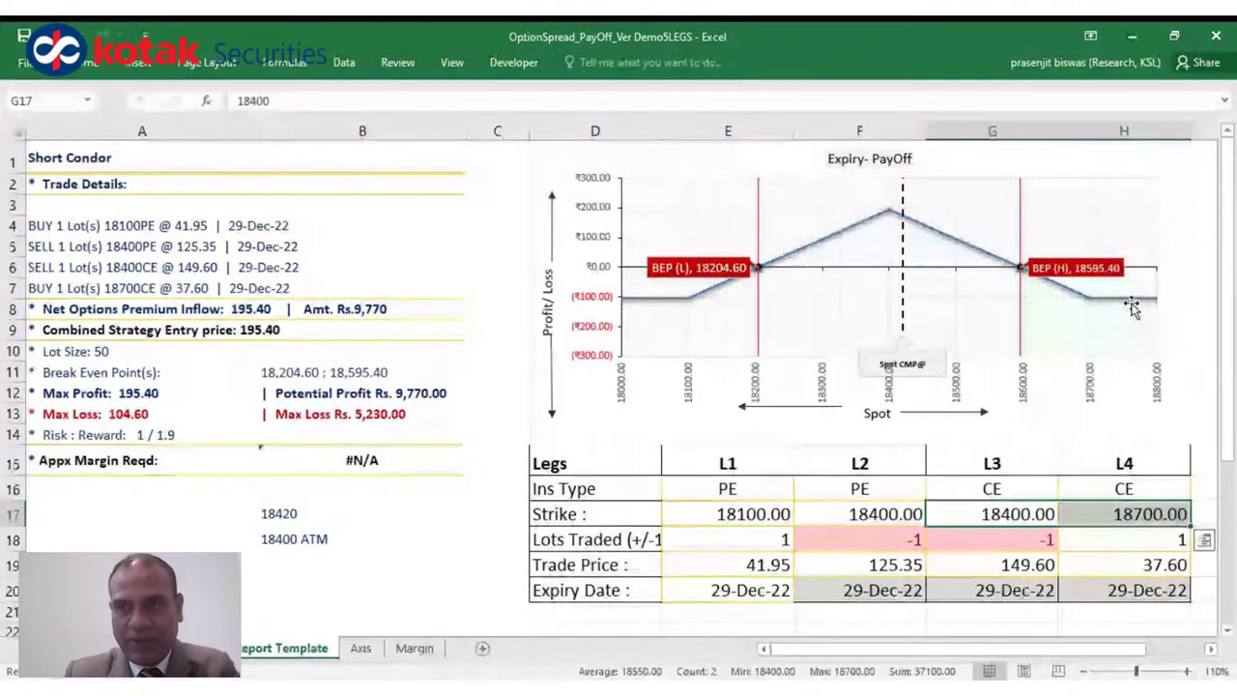
{"action": "left_click", "coordinate": [877, 511]}
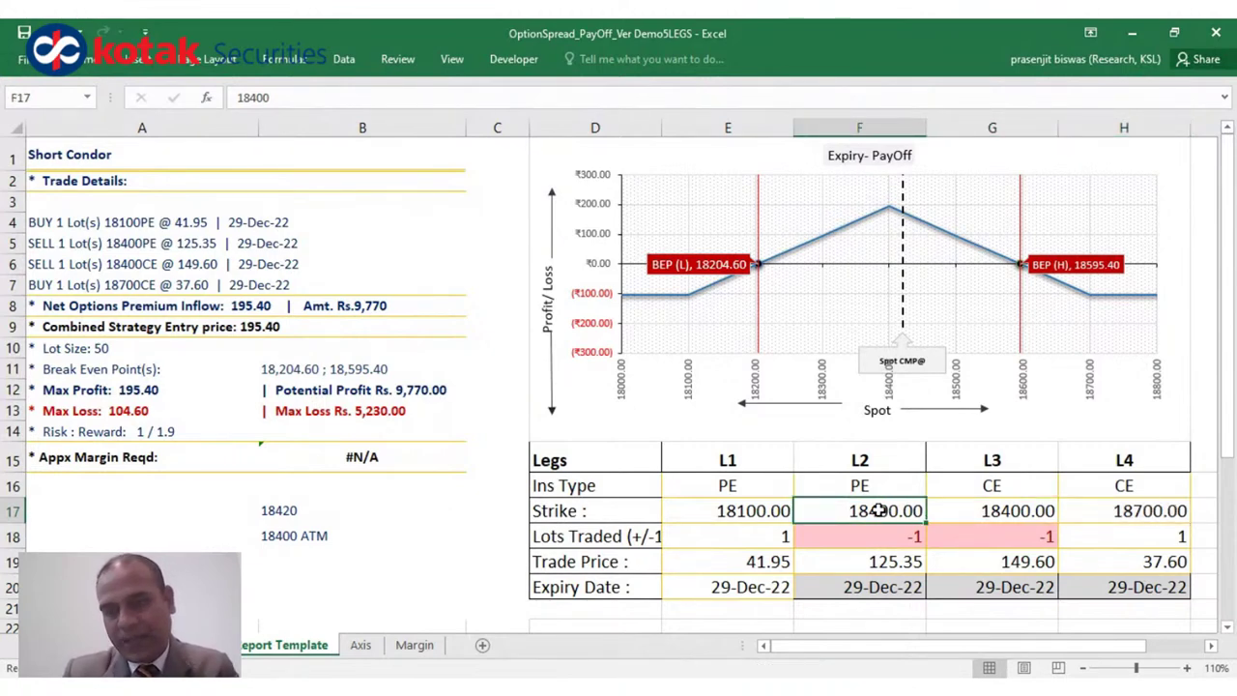
{"action": "key", "text": "shift+Right"}
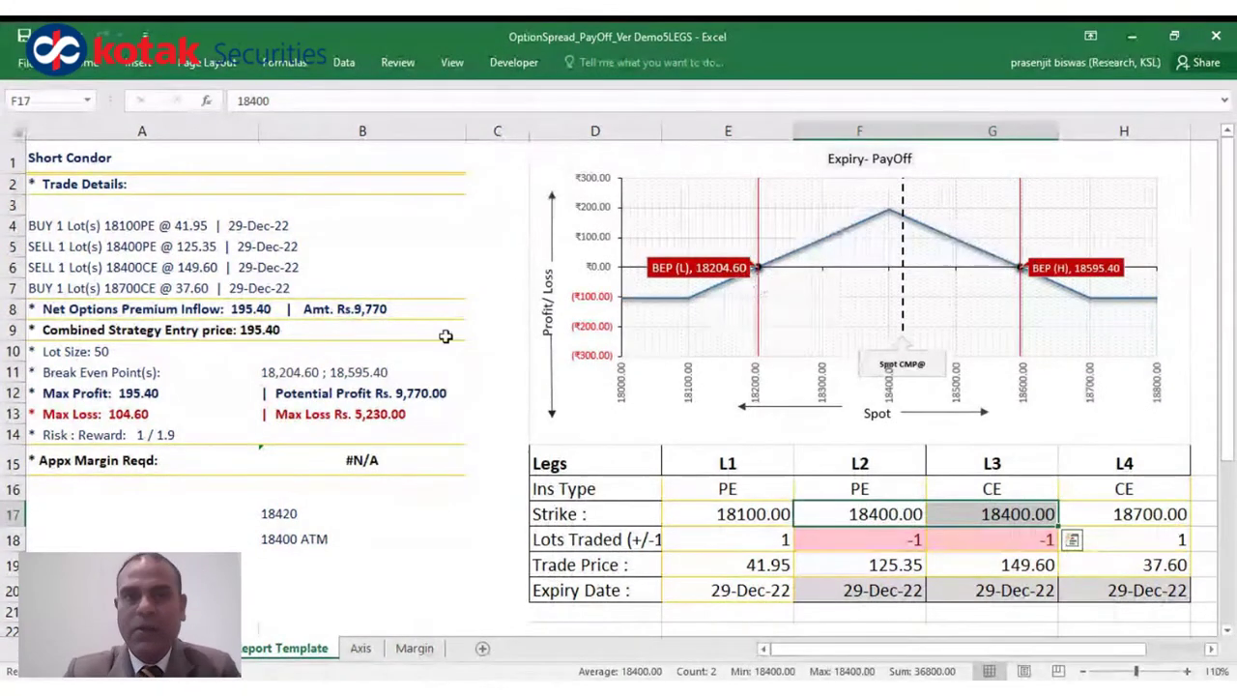
{"action": "left_click", "coordinate": [462, 367]}
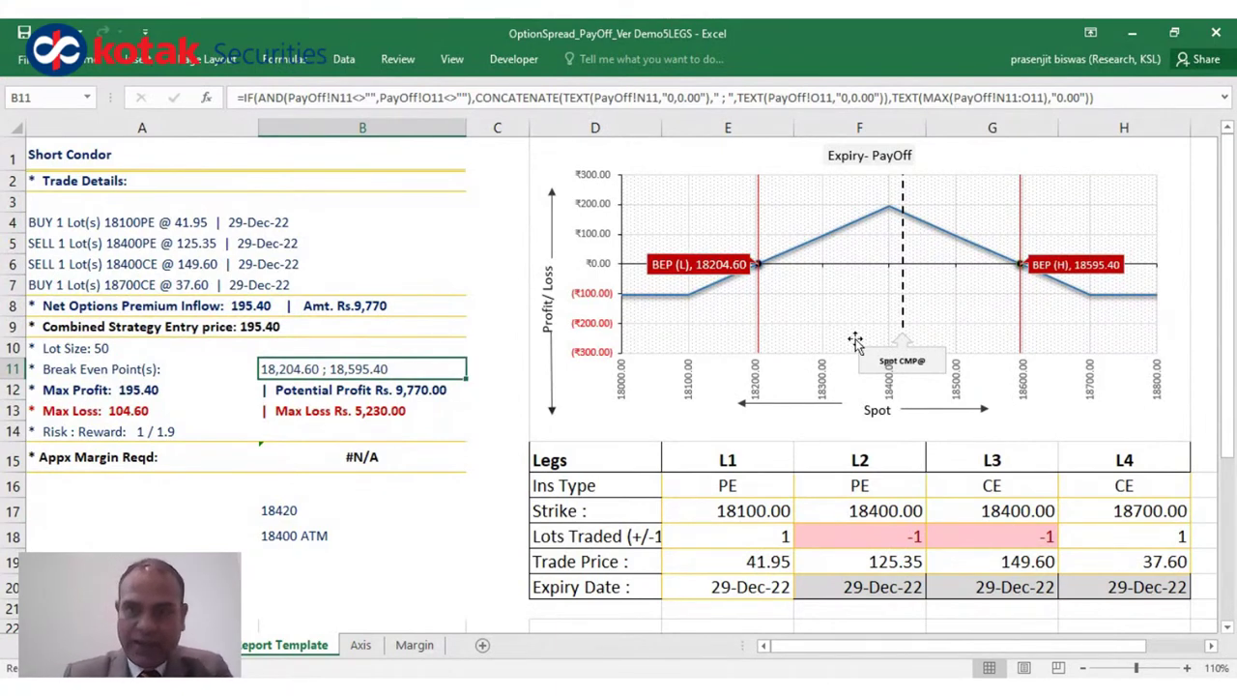
- Reverse the position by setting lots traded to -1 in L1, 1 in L2, 1 in L3 and -1 in L4
{"action": "left_click", "coordinate": [761, 534]}
{"action": "type", "text": "-1"}
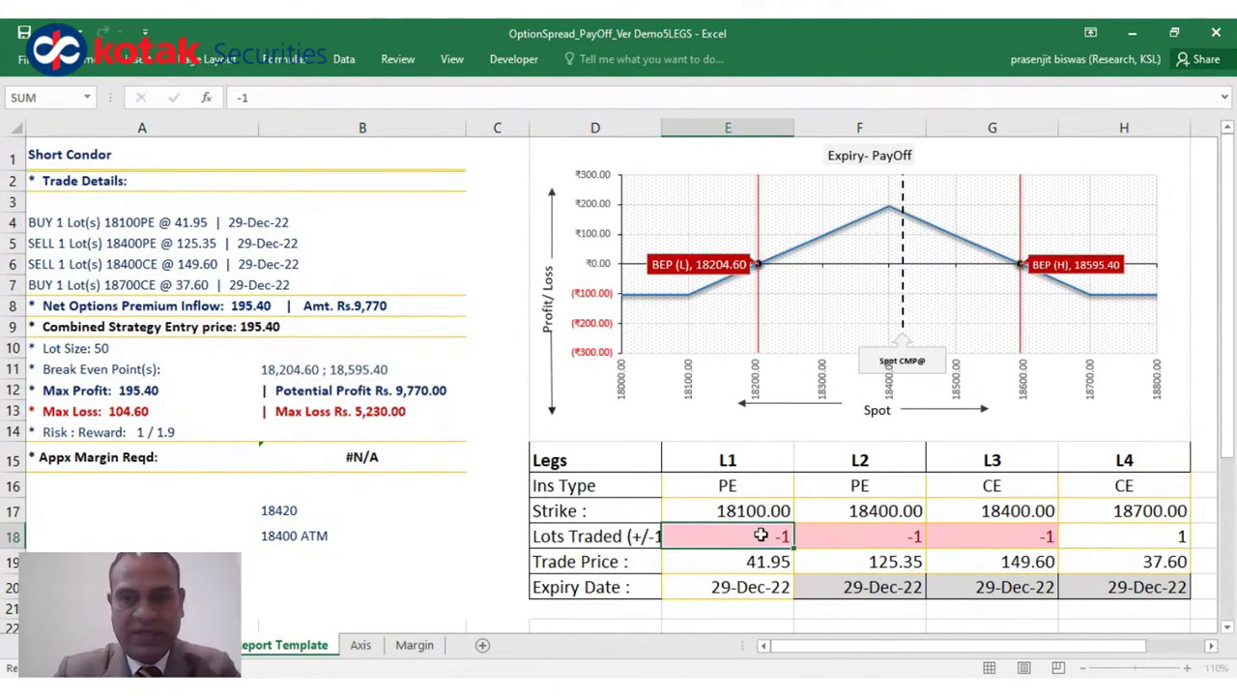
{"action": "key", "text": "Tab"}
{"action": "type", "text": "1"}
{"action": "key", "text": "Tab"}
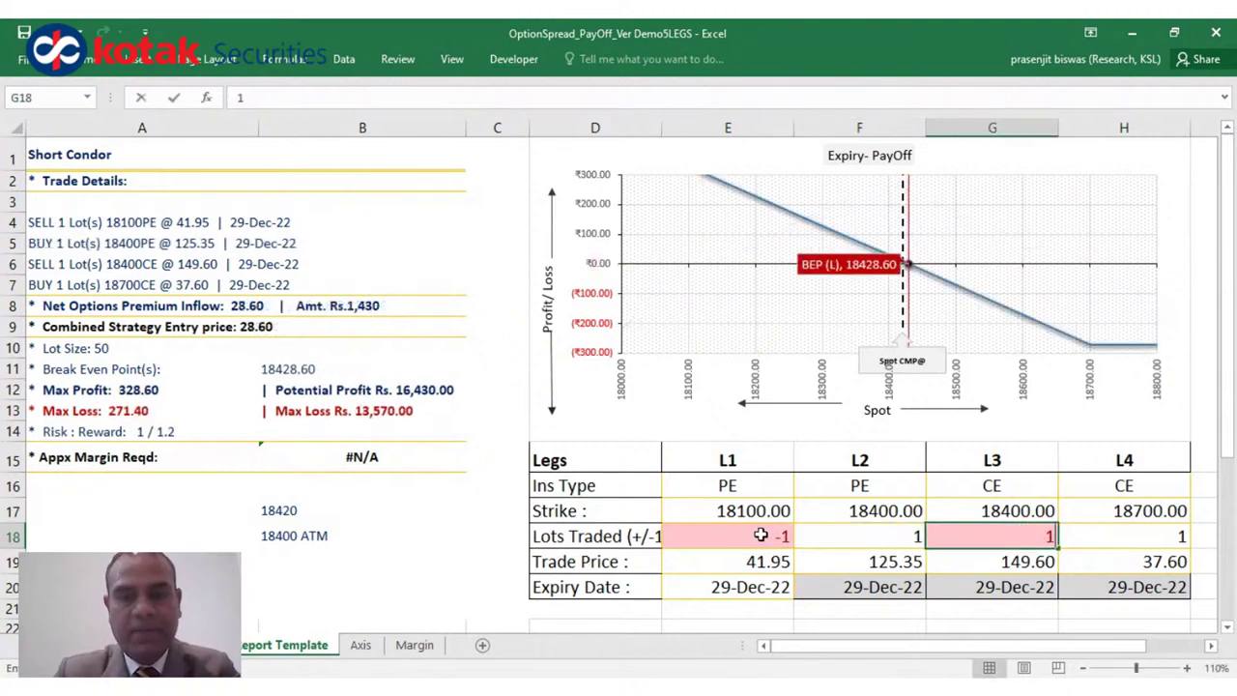
{"action": "type", "text": "1"}
{"action": "key", "text": "Tab"}
{"action": "type", "text": "-1"}
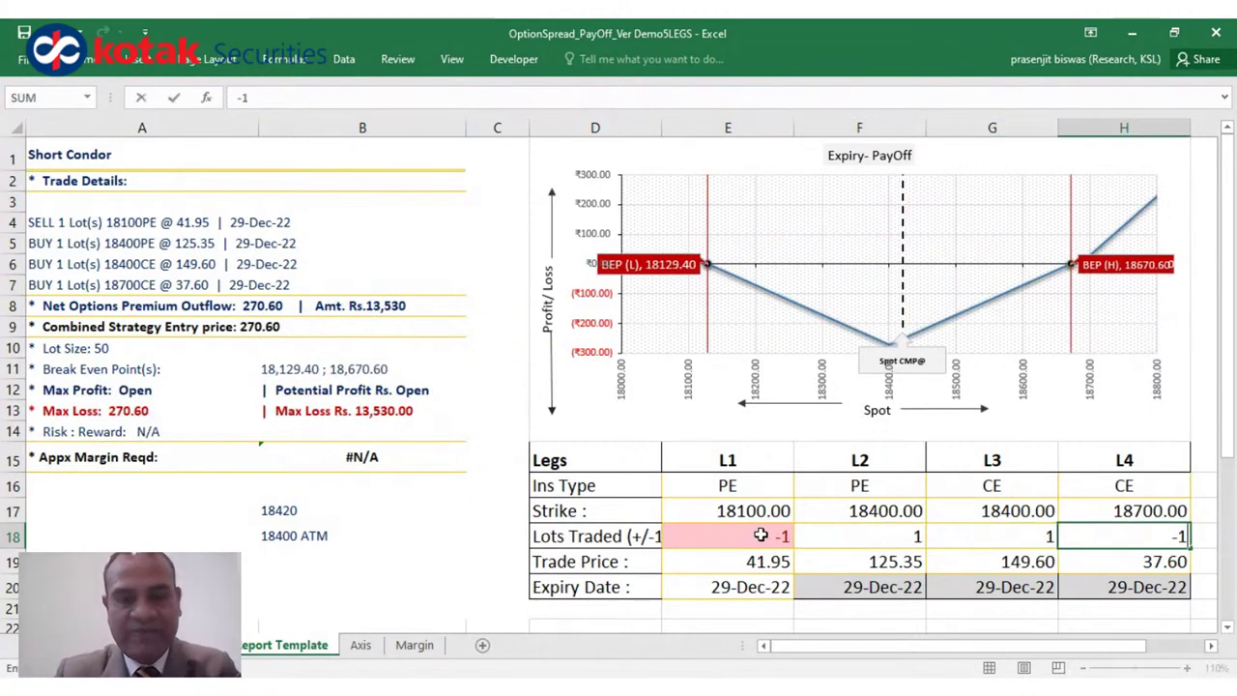
{"action": "key", "text": "Tab"}
- Examine the trade details, premium, break-evens and payoff chart of the reversed position
{"action": "key", "text": "Left"}
{"action": "key", "text": "Left"}
{"action": "key", "text": "Left"}
{"action": "key", "text": "Left"}
{"action": "key", "text": "Left"}
{"action": "key", "text": "Left"}
{"action": "key", "text": "Left"}
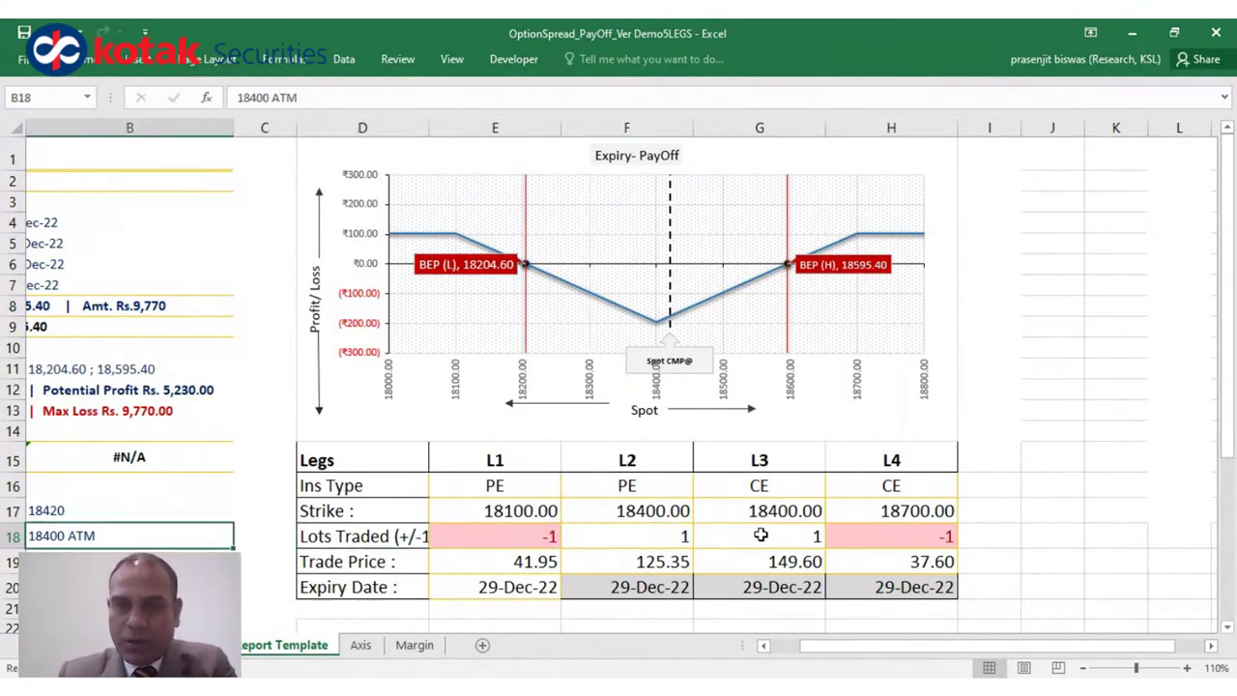
{"action": "key", "text": "Left"}
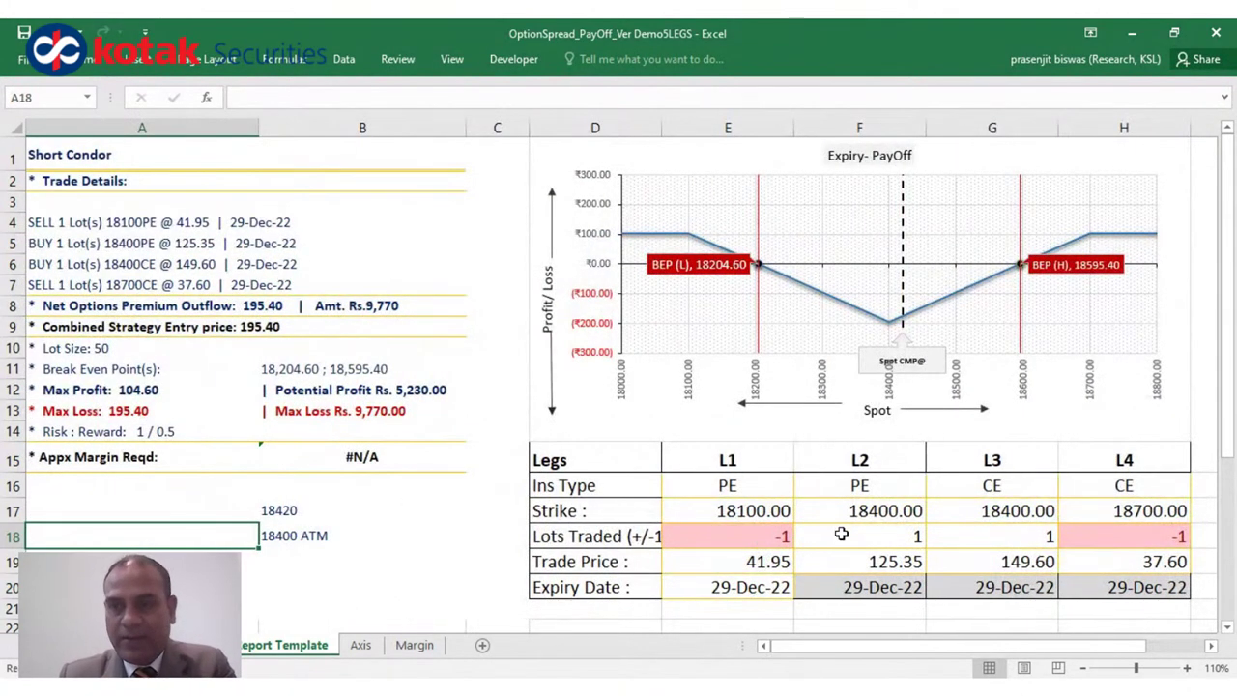
{"action": "left_click", "coordinate": [842, 534]}
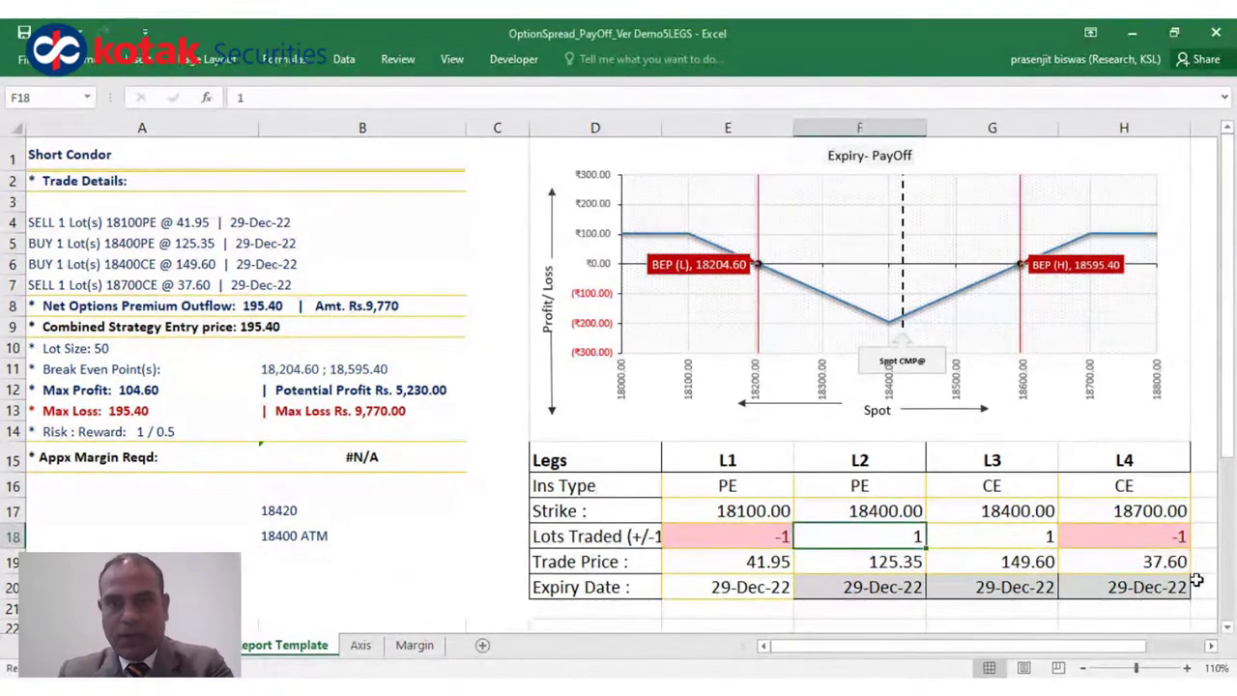
{"action": "left_click", "coordinate": [489, 523]}
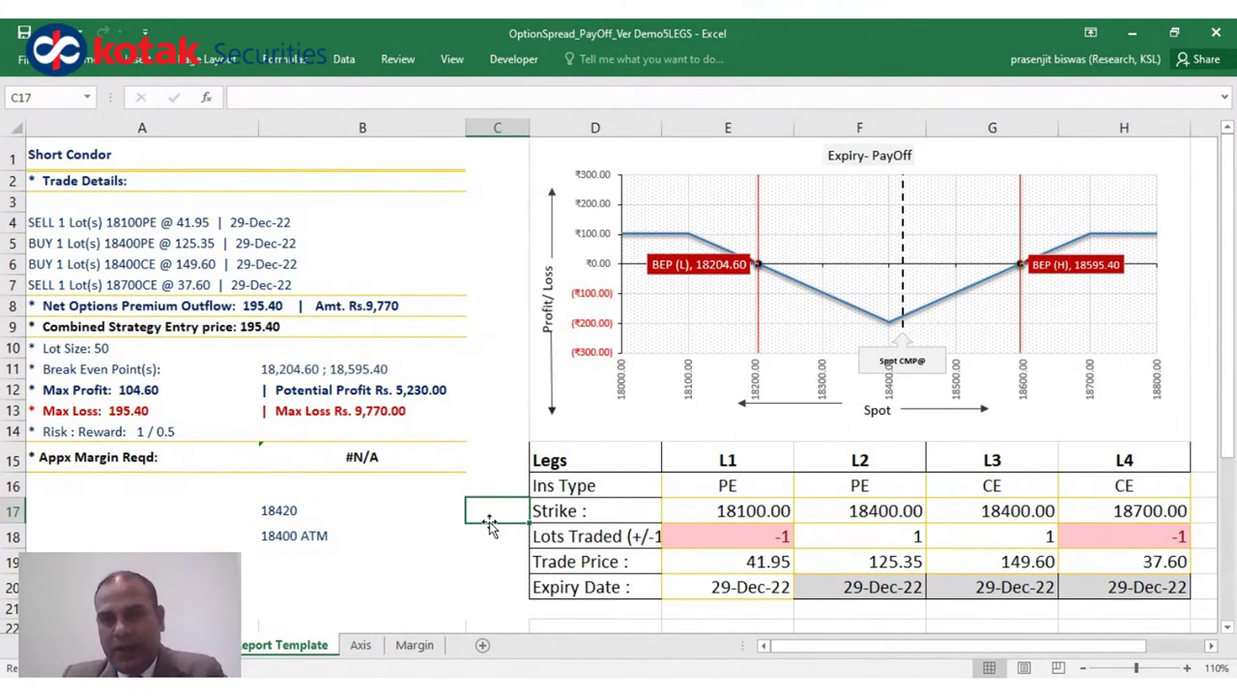
- Clear the lots traded in all four legs, L1 to L4
{"action": "left_click", "coordinate": [773, 534]}
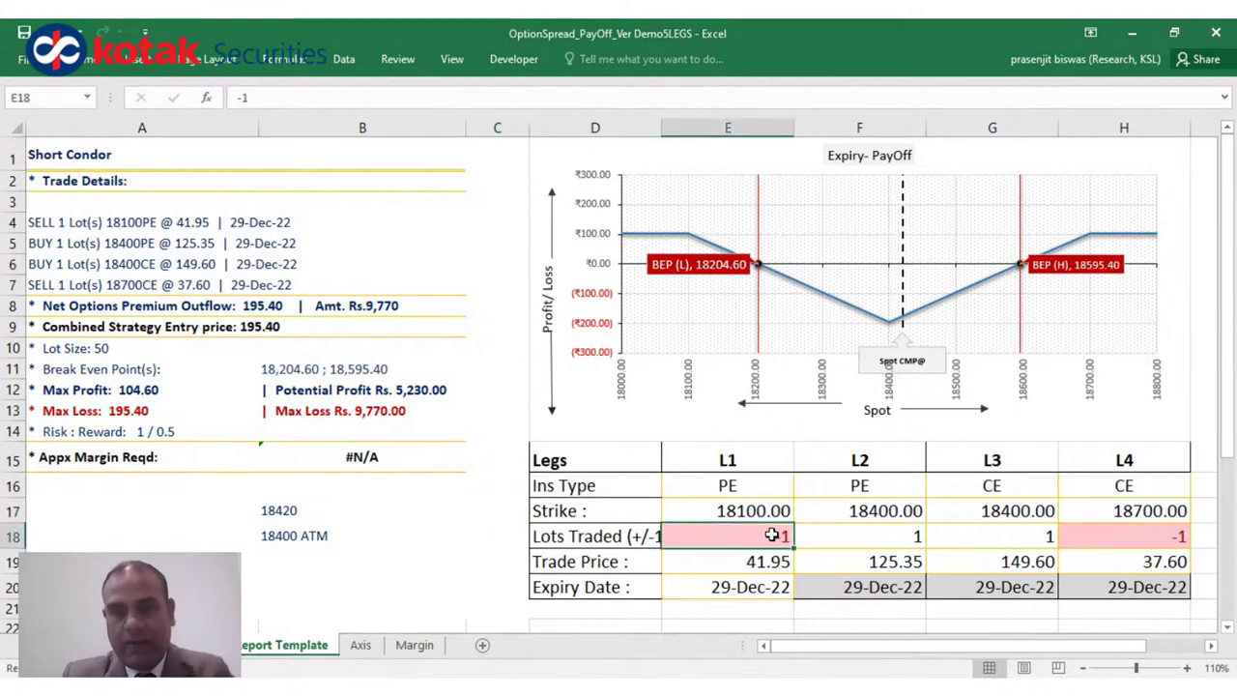
{"action": "key", "text": "shift+Right"}
{"action": "key", "text": "shift+Right"}
{"action": "key", "text": "shift+Right"}
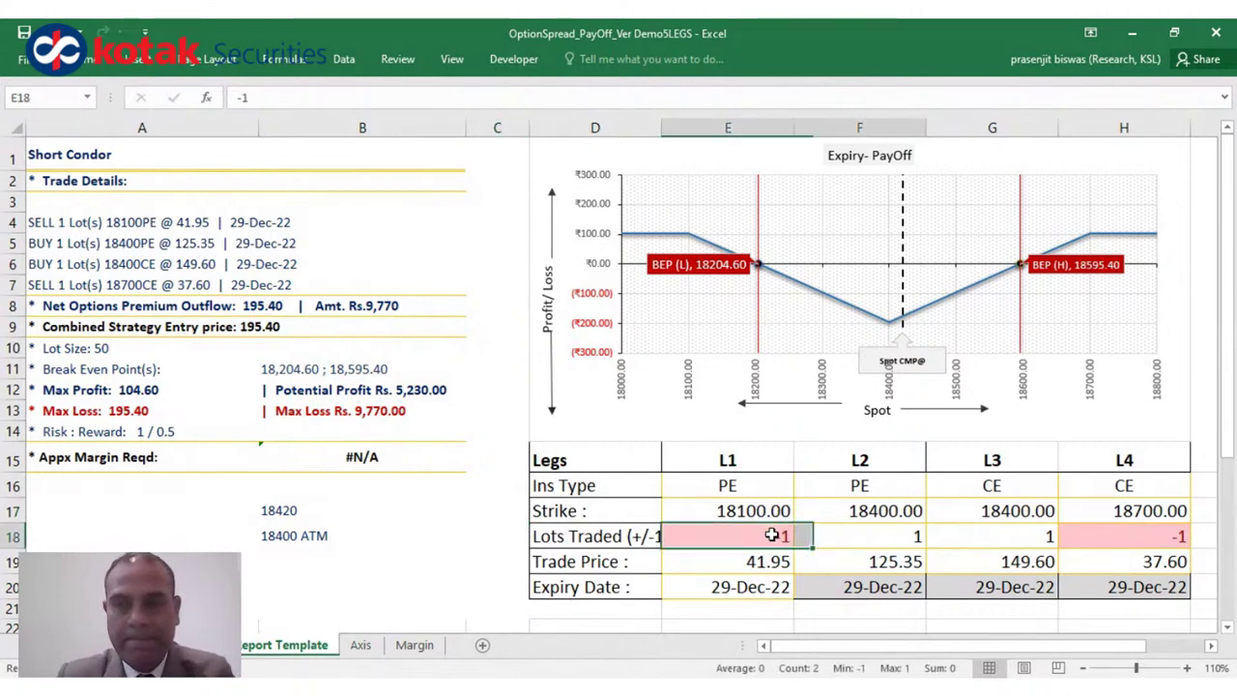
{"action": "key", "text": "Delete"}
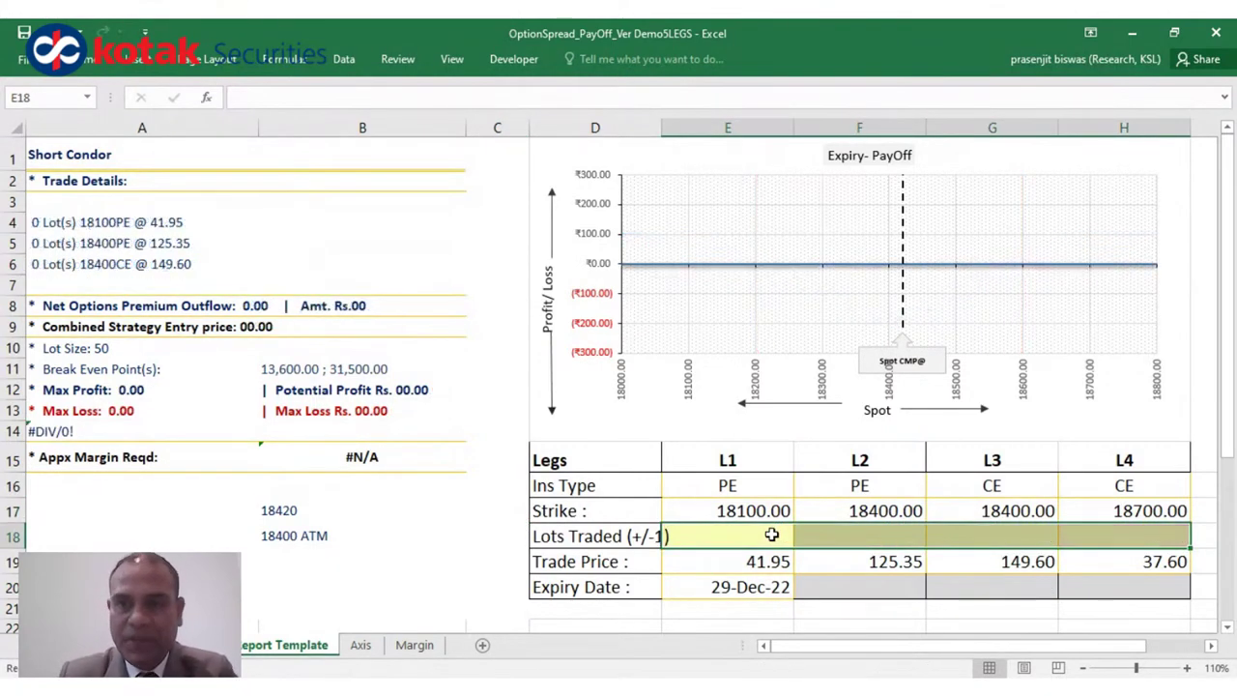
{"action": "left_click", "coordinate": [769, 512]}
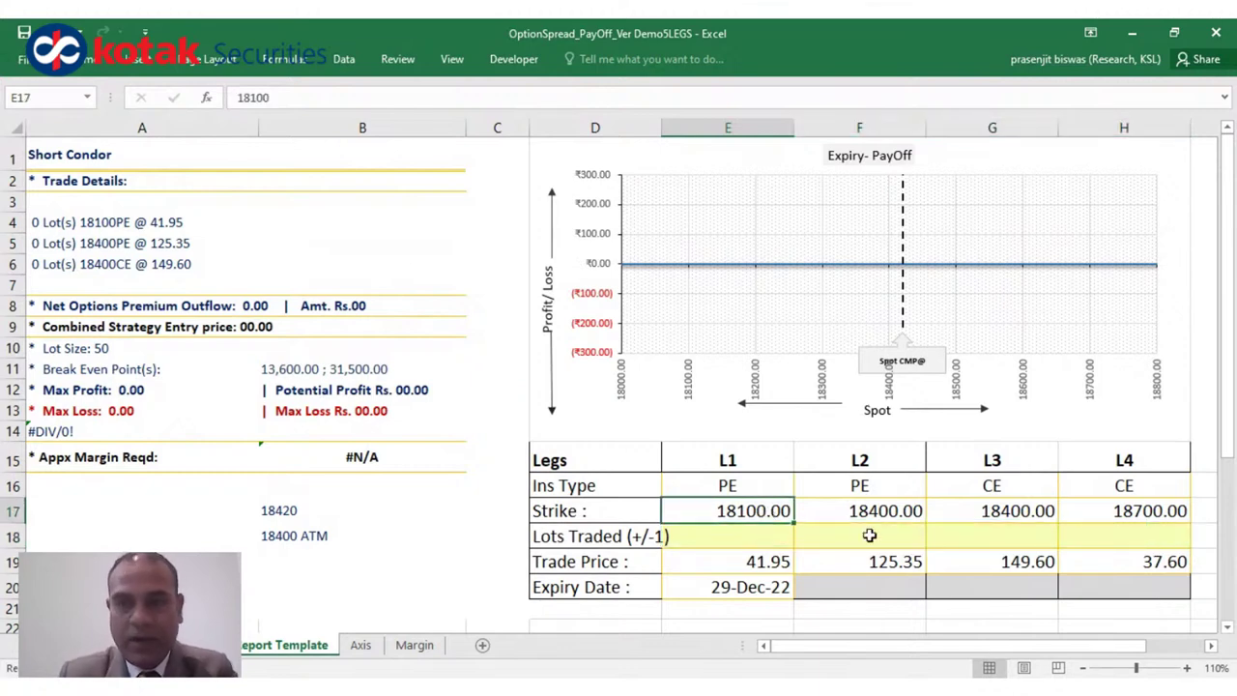
- Set the lots traded to -1 in L2 and L3 to sell the 18400 put and the 18400 call
{"action": "left_click", "coordinate": [899, 544]}
{"action": "type", "text": "-1"}
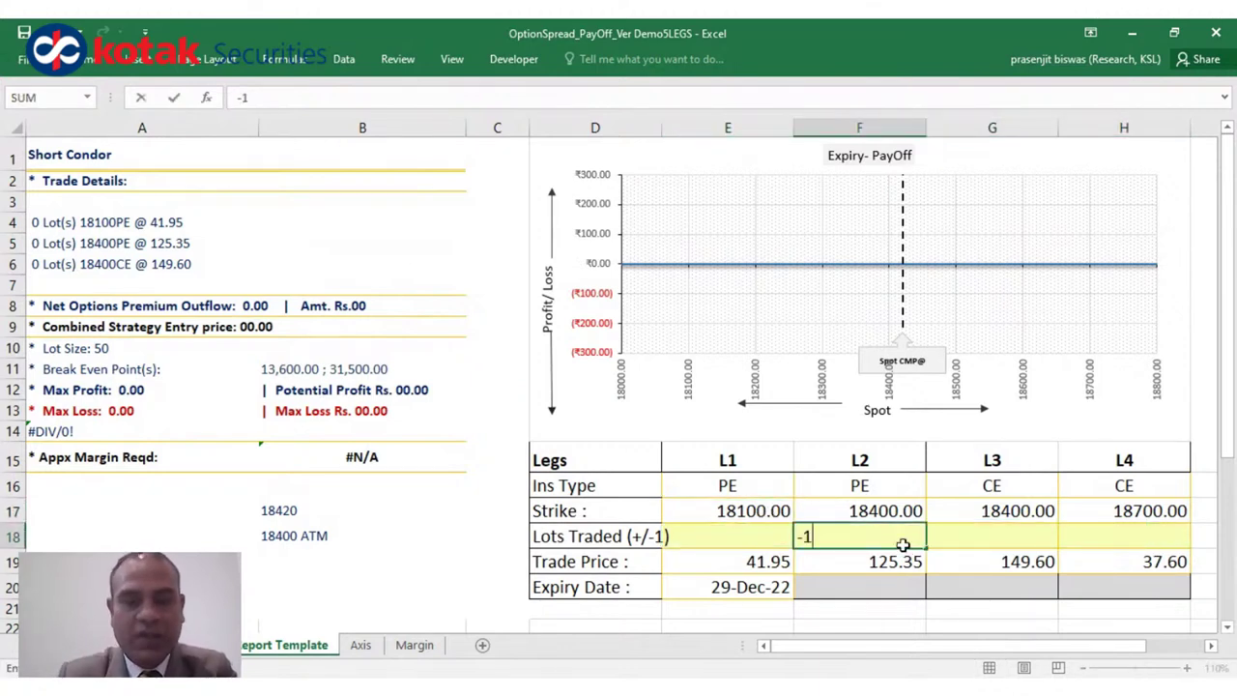
{"action": "key", "text": "Tab"}
{"action": "type", "text": "-1"}
{"action": "key", "text": "Tab"}
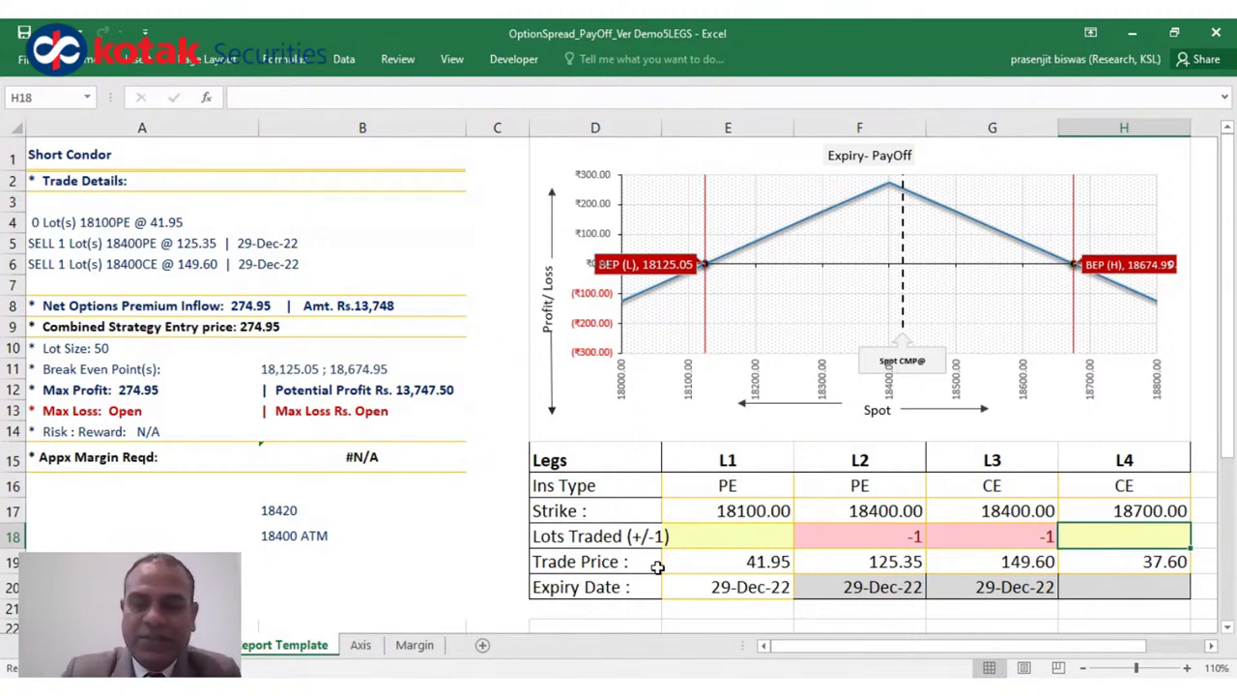
- Buy the outer 18700 call and 18100 put by setting the lots traded to 1 in L4 and L1
{"action": "type", "text": "1"}
{"action": "key", "text": "Left"}
{"action": "key", "text": "Left"}
{"action": "key", "text": "Left"}
{"action": "key", "text": "Left"}
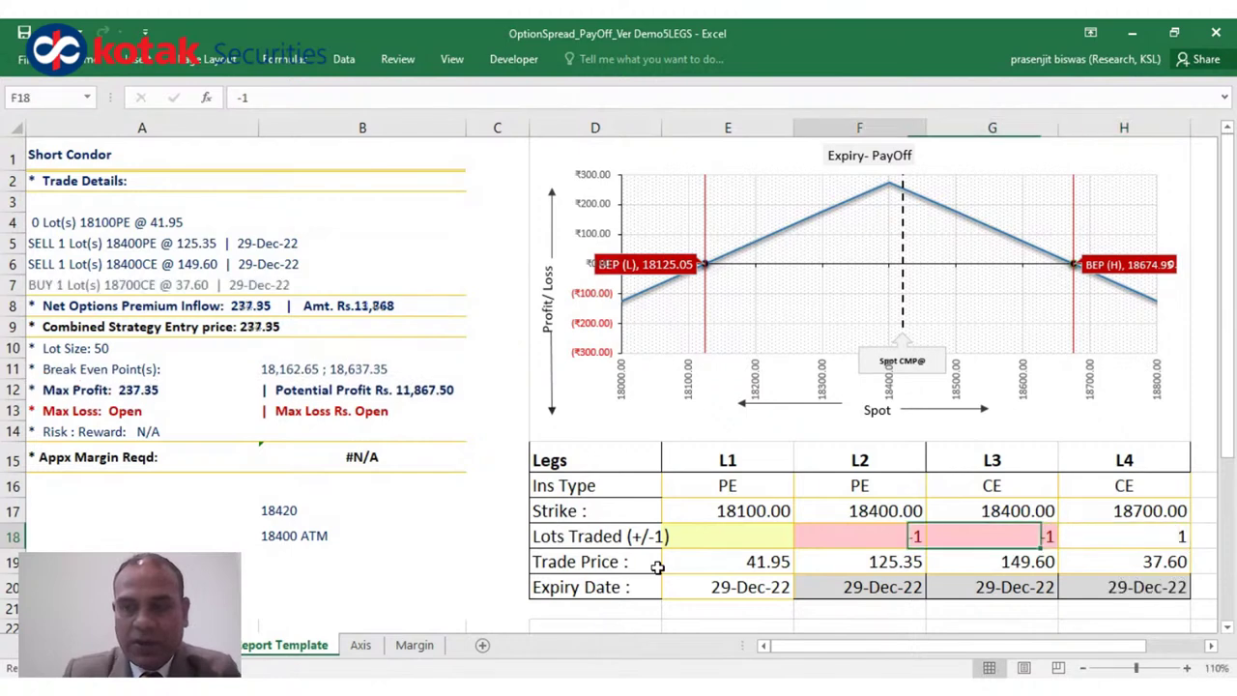
{"action": "key", "text": "Right"}
{"action": "type", "text": "1"}
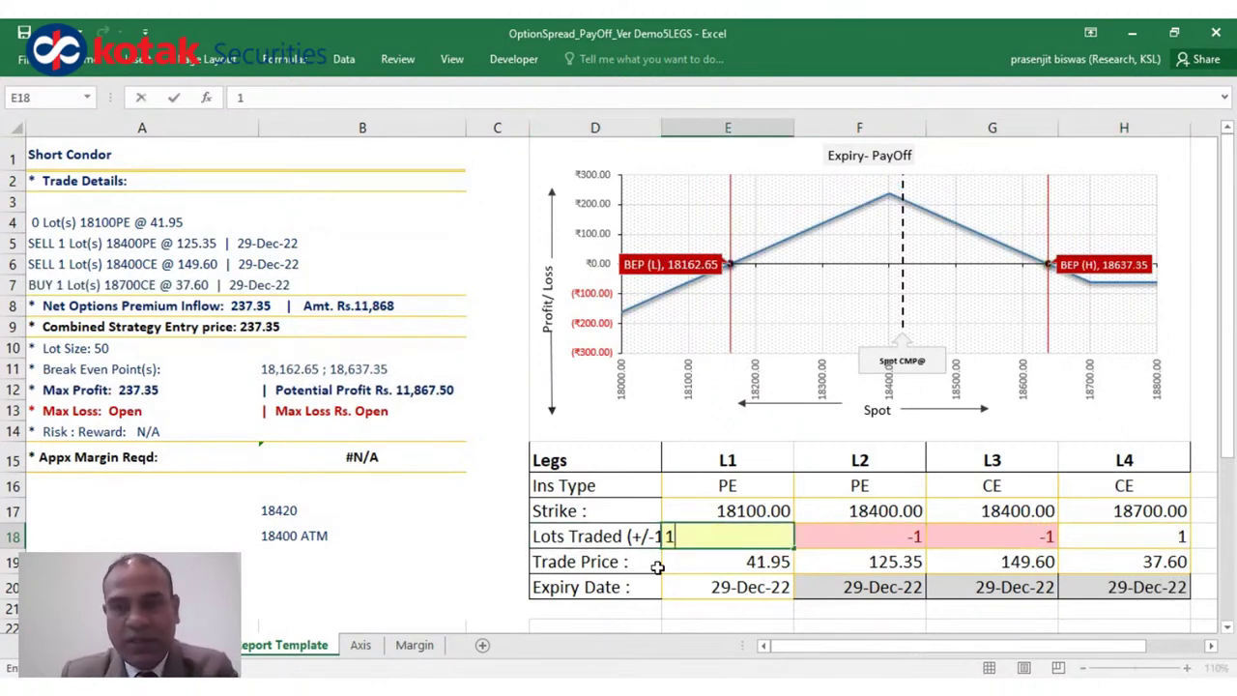
{"action": "key", "text": "Return"}
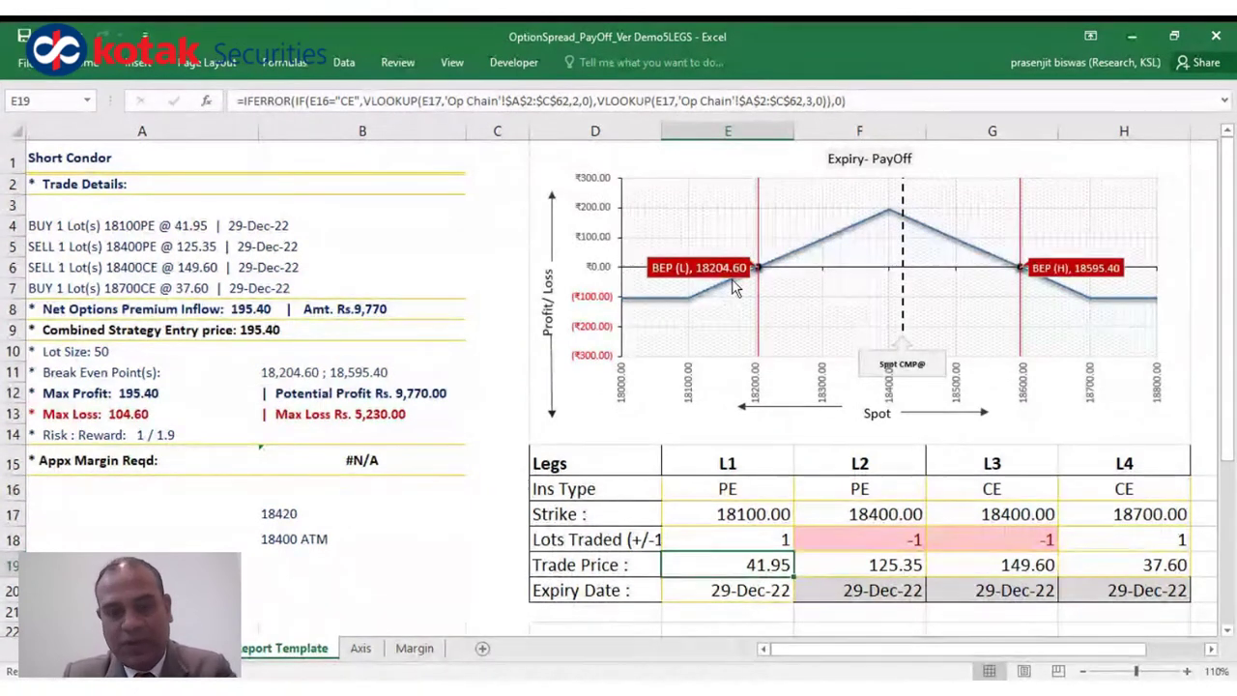
- Clear the lots traded in L1 and L4, keeping only the sold 18400 put and call
{"action": "key", "text": "Up"}
{"action": "key", "text": "Delete"}
{"action": "key", "text": "Right"}
{"action": "key", "text": "Right"}
{"action": "key", "text": "Right"}
{"action": "key", "text": "Delete"}
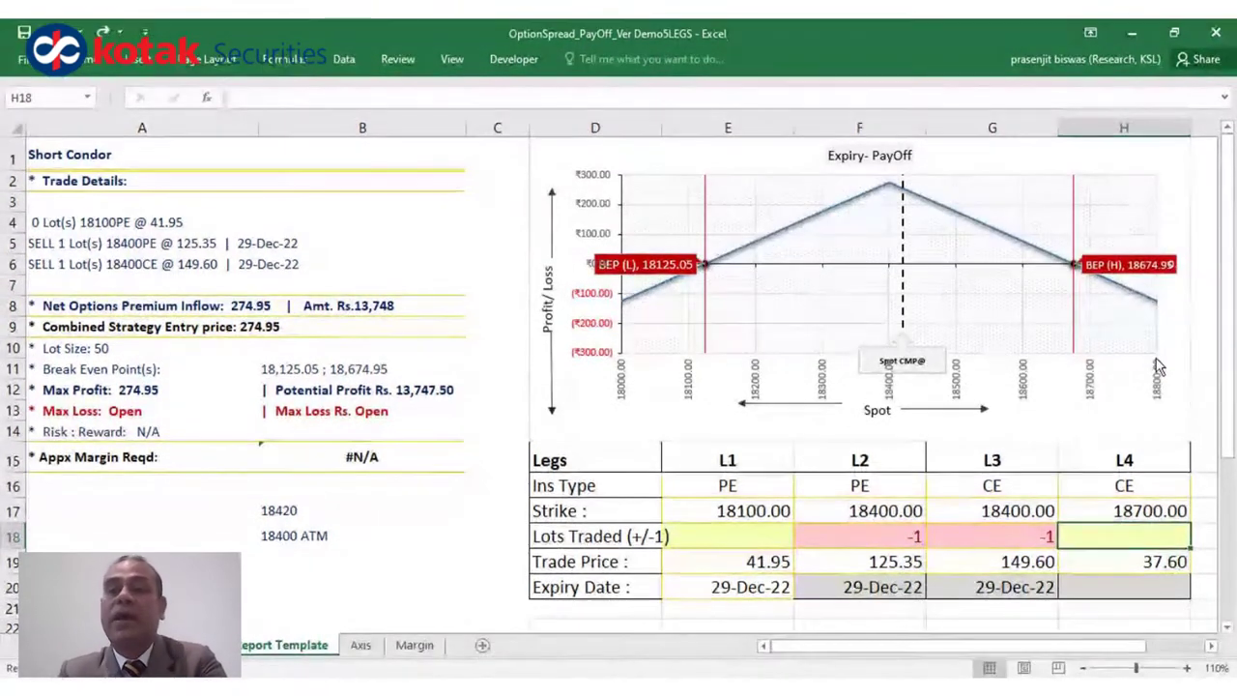
- Add the bought 18700 call and 18100 put back with 1 lot traded each in L4 and L1
{"action": "type", "text": "1"}
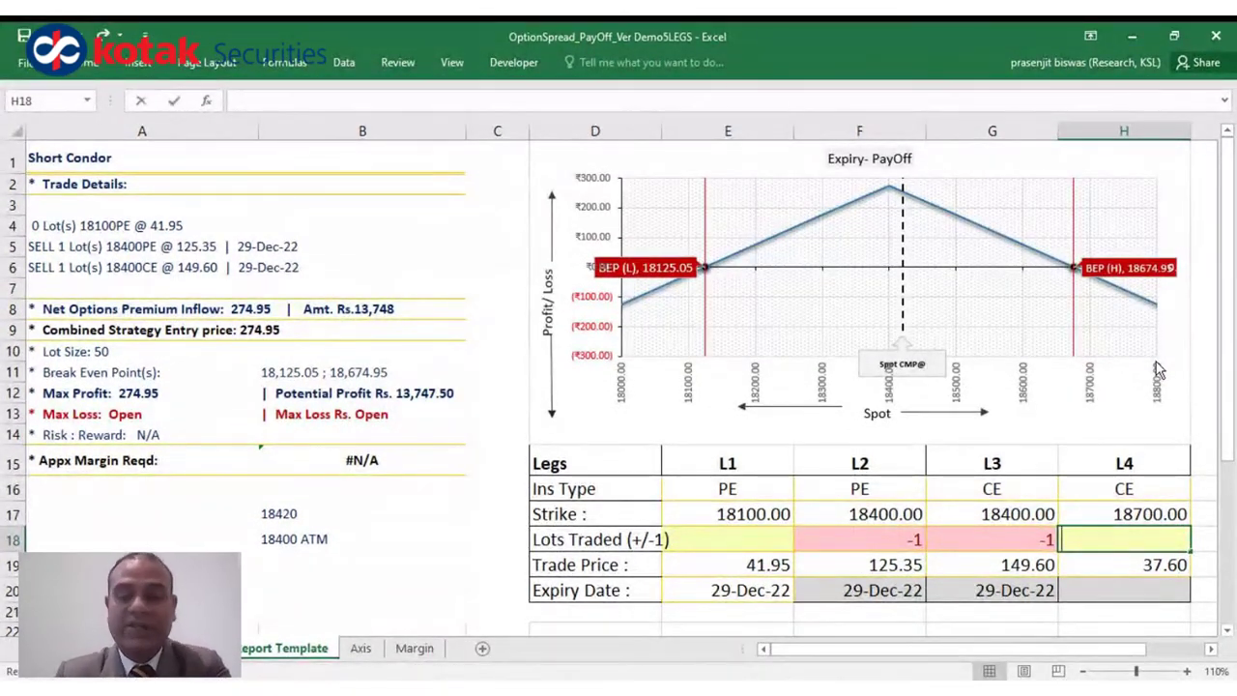
{"action": "key", "text": "Left"}
{"action": "key", "text": "Left"}
{"action": "key", "text": "Left"}
{"action": "type", "text": "1"}
{"action": "key", "text": "Right"}
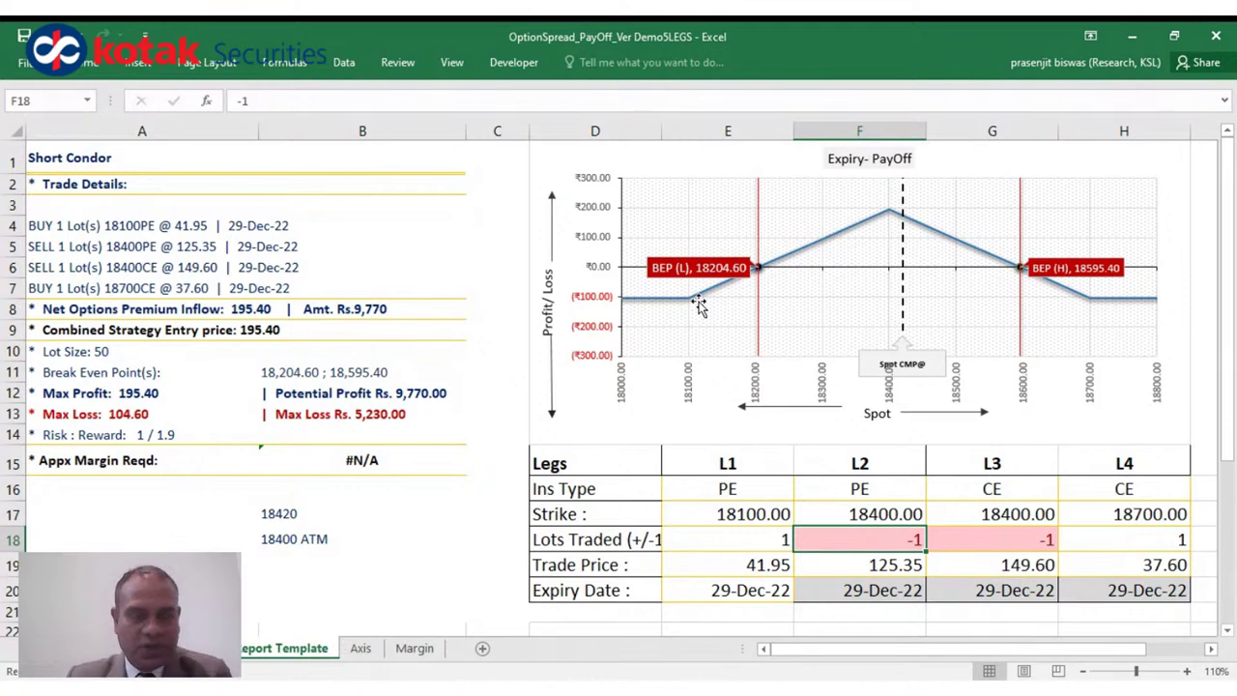
{"action": "left_click", "coordinate": [473, 424]}
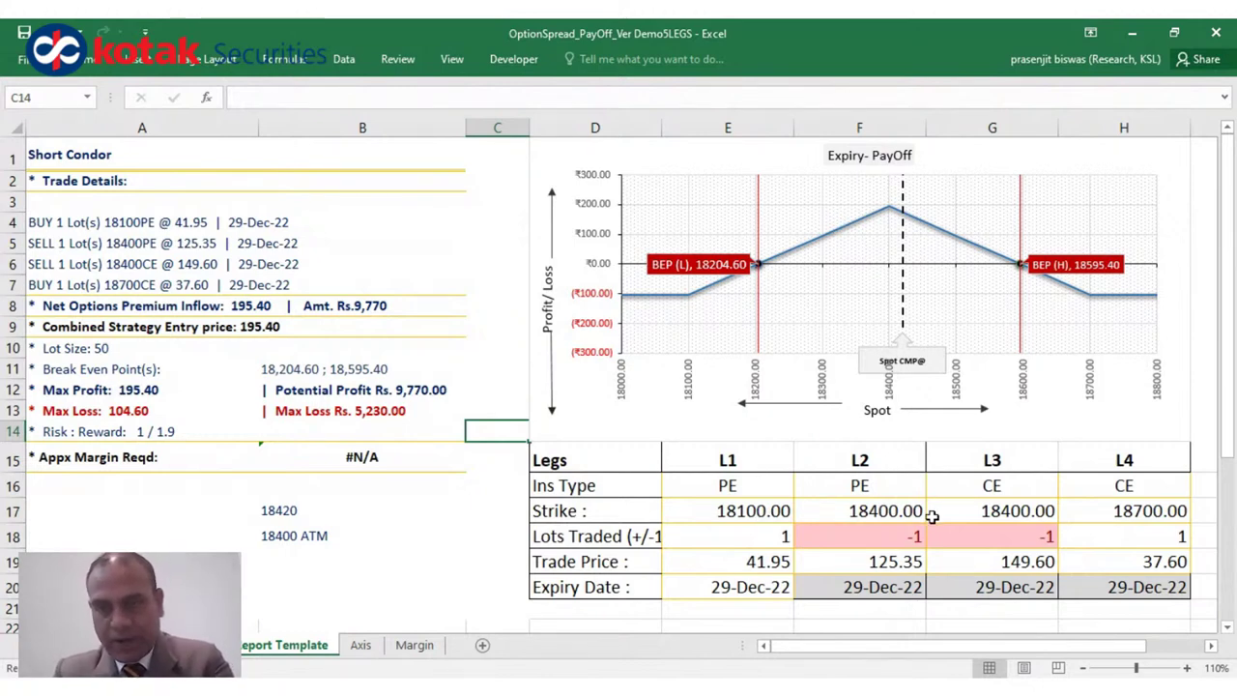
- Widen the sold legs by setting the strike to 18300 in L2 and 18500 in L3
{"action": "left_click", "coordinate": [908, 517]}
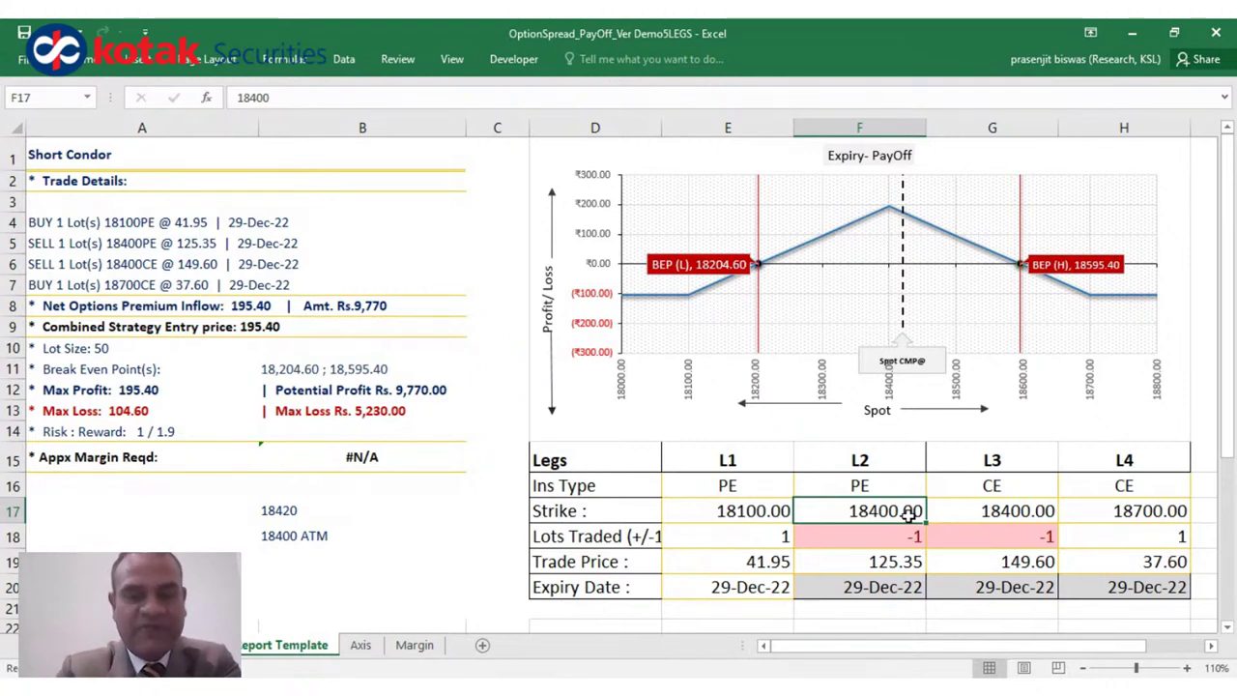
{"action": "type", "text": "183"}
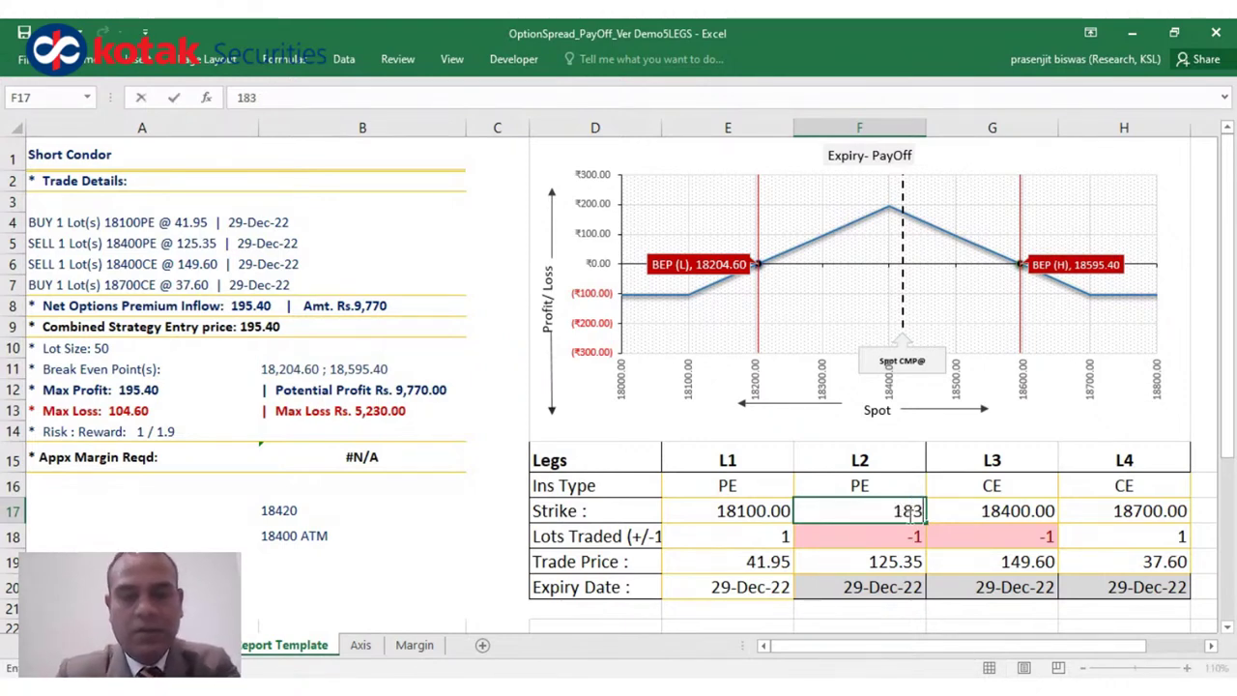
{"action": "type", "text": "00"}
{"action": "key", "text": "Tab"}
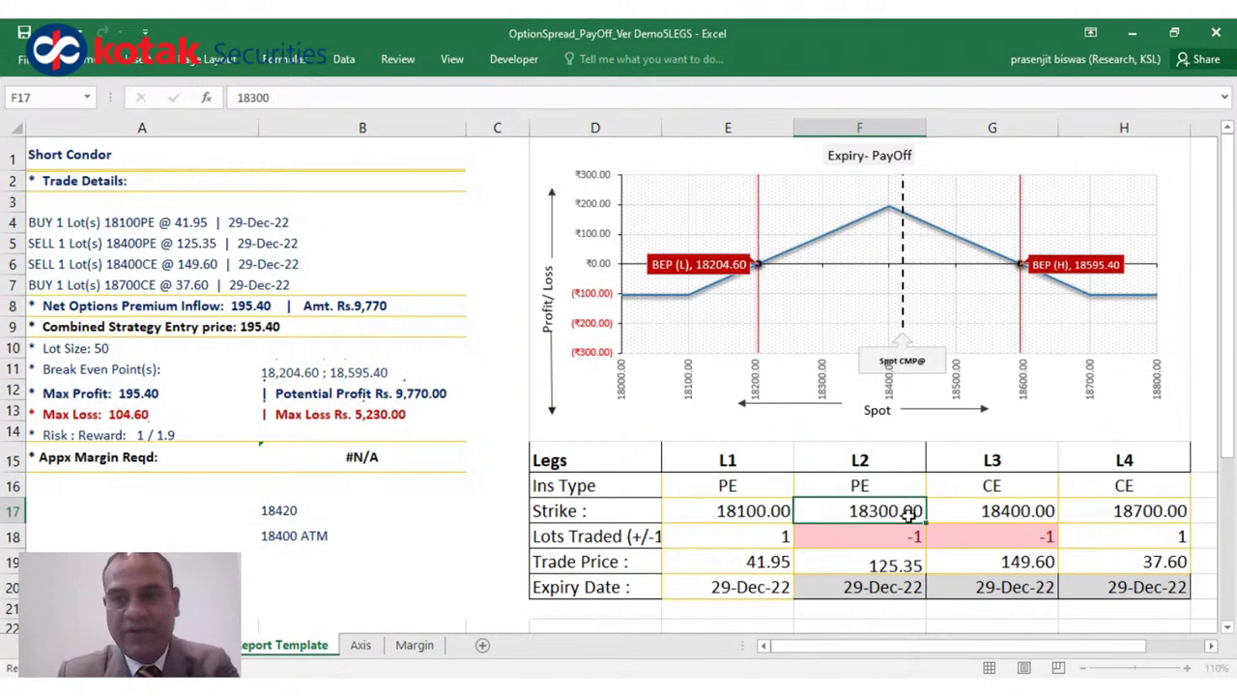
{"action": "type", "text": "18500"}
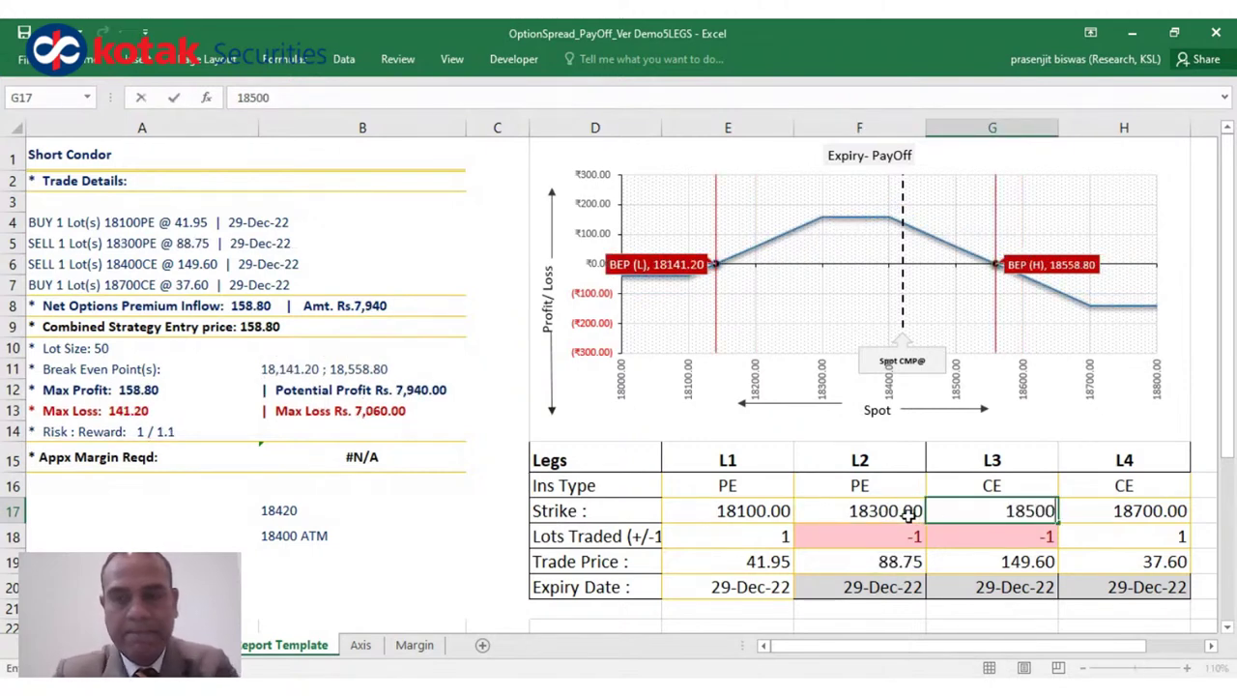
{"action": "left_click", "coordinate": [909, 517]}
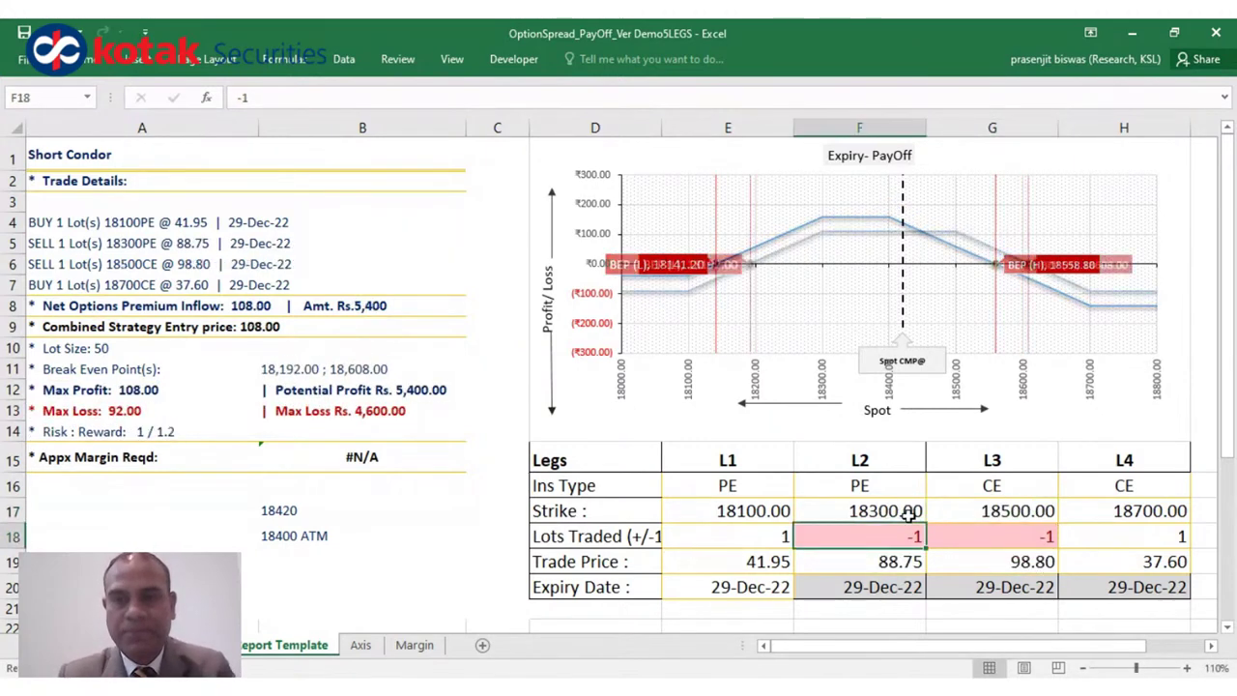
{"action": "left_click", "coordinate": [458, 530]}
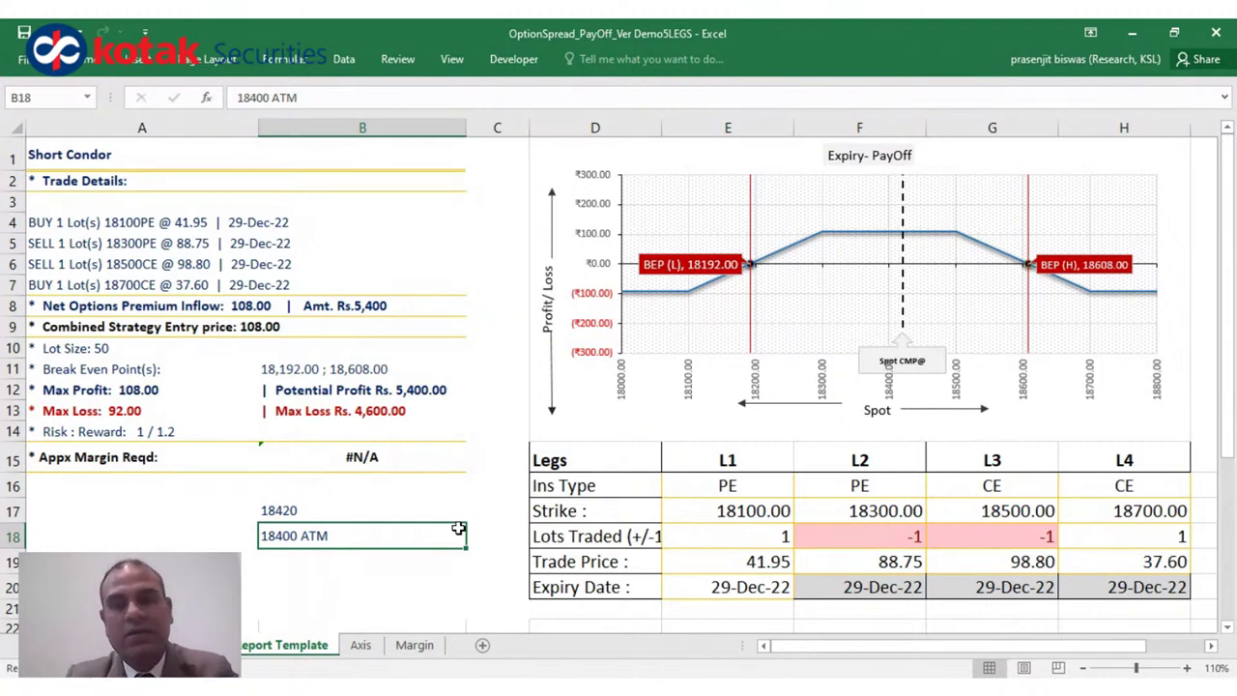
- Return the strikes of the sold legs L3 and L2 to 18400
{"action": "left_click", "coordinate": [992, 511]}
{"action": "type", "text": "18400"}
{"action": "left_click", "coordinate": [860, 510]}
{"action": "type", "text": "18400"}
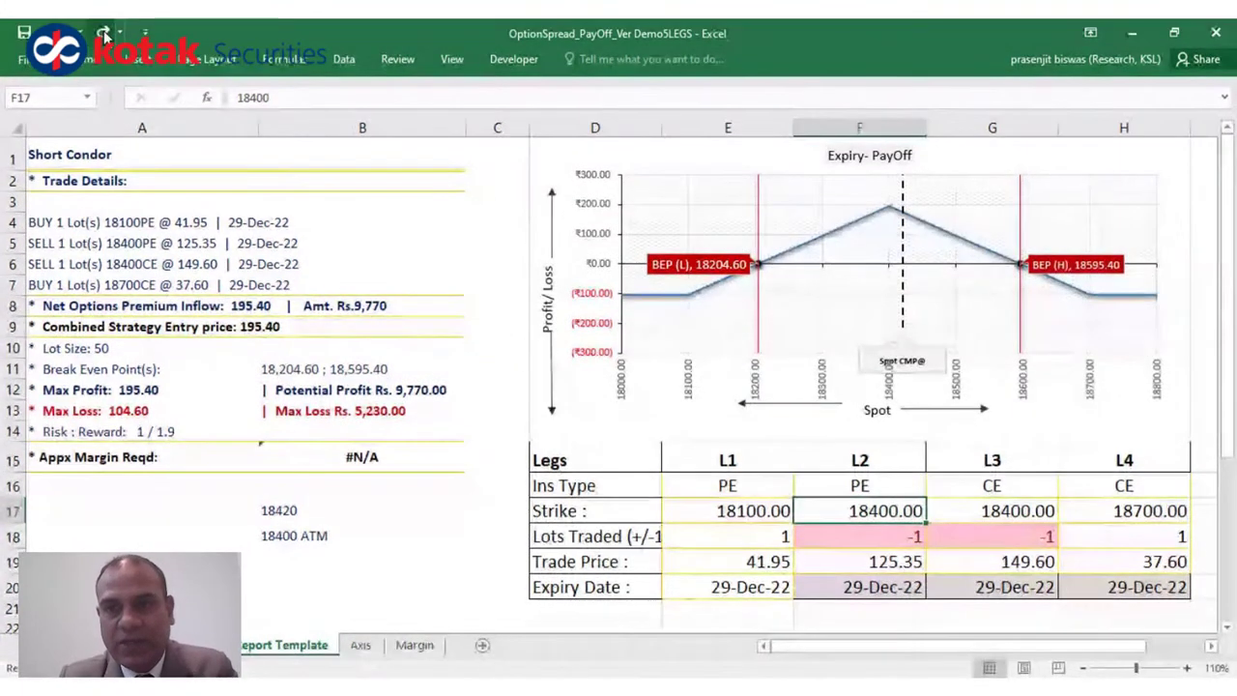
- Switch the L2 and L3 strikes between 18300/18500 and 18400 by redoing and undoing the changes, ending on 18300 and 18500
{"action": "left_click", "coordinate": [103, 37]}
{"action": "left_click", "coordinate": [102, 37]}
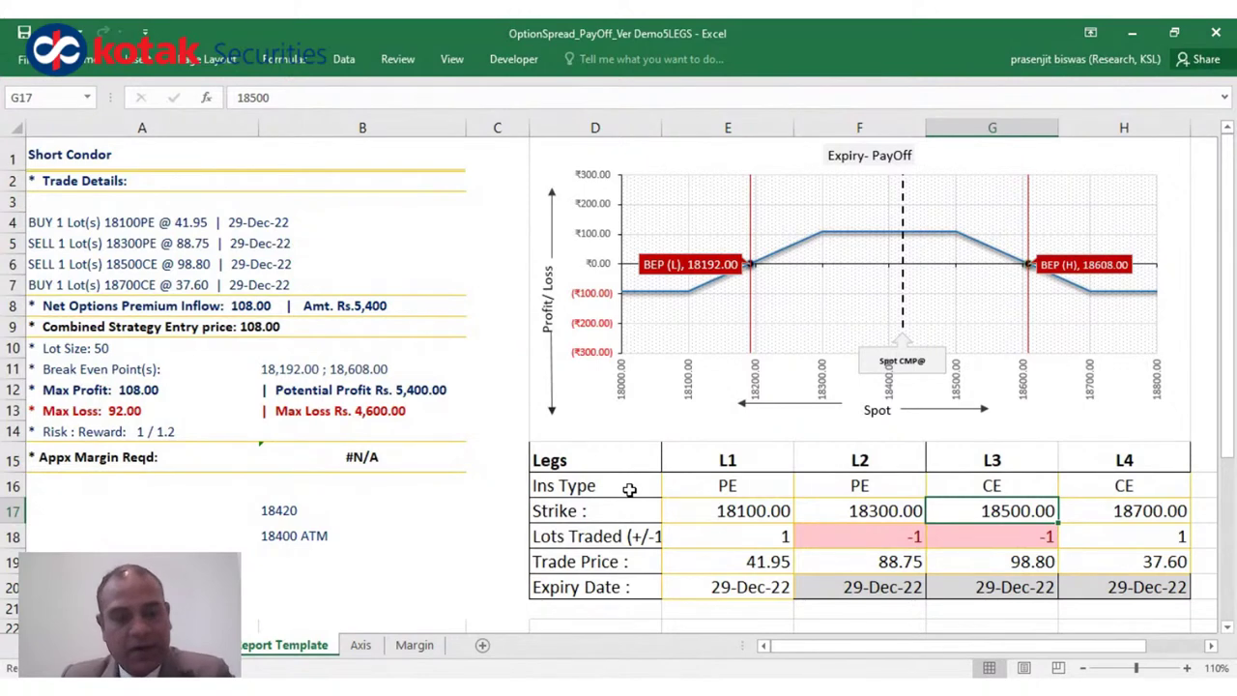
{"action": "key", "text": "ctrl+z"}
{"action": "key", "text": "ctrl+z"}
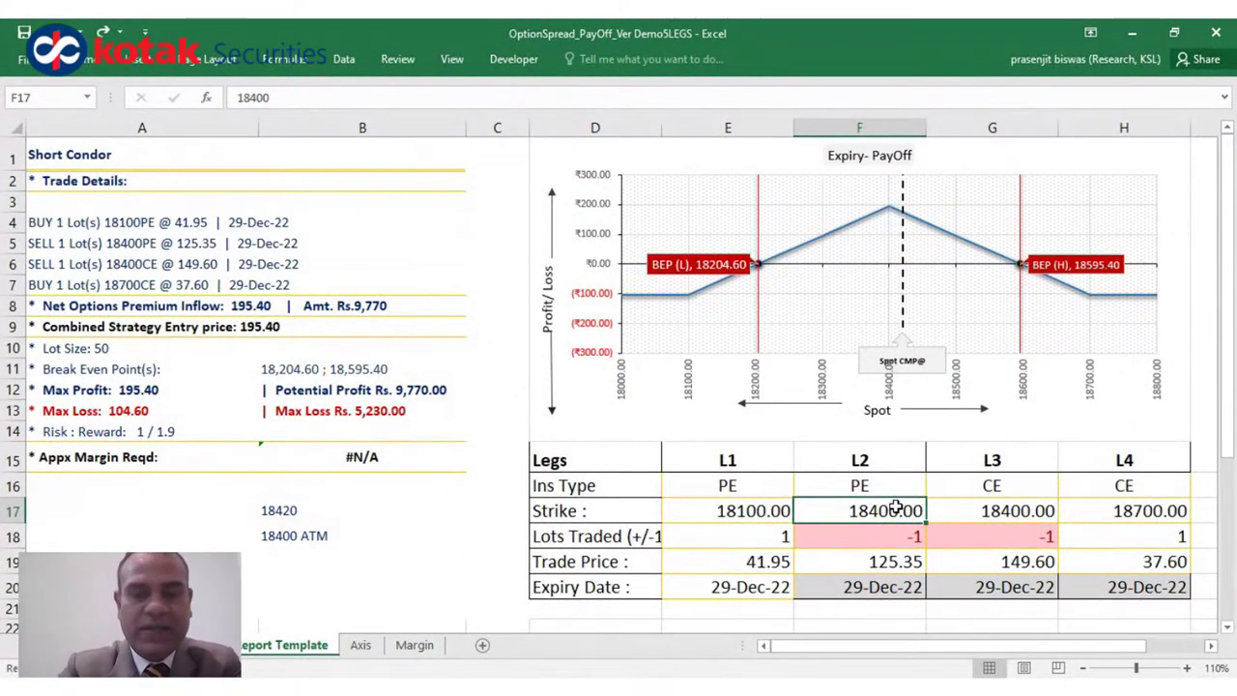
{"action": "left_click", "coordinate": [102, 34]}
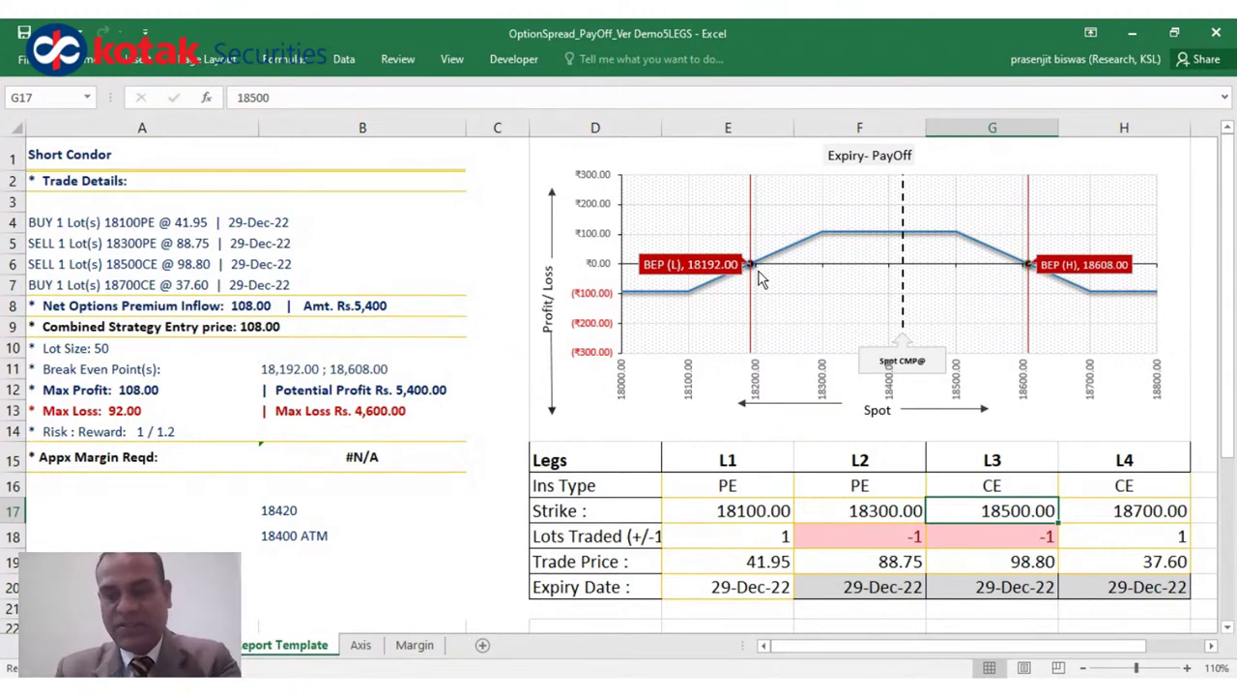
- Widen the sold legs further by setting the strike to 18200 in L2 and 18600 in L3
{"action": "key", "text": "Left"}
{"action": "type", "text": "18200"}
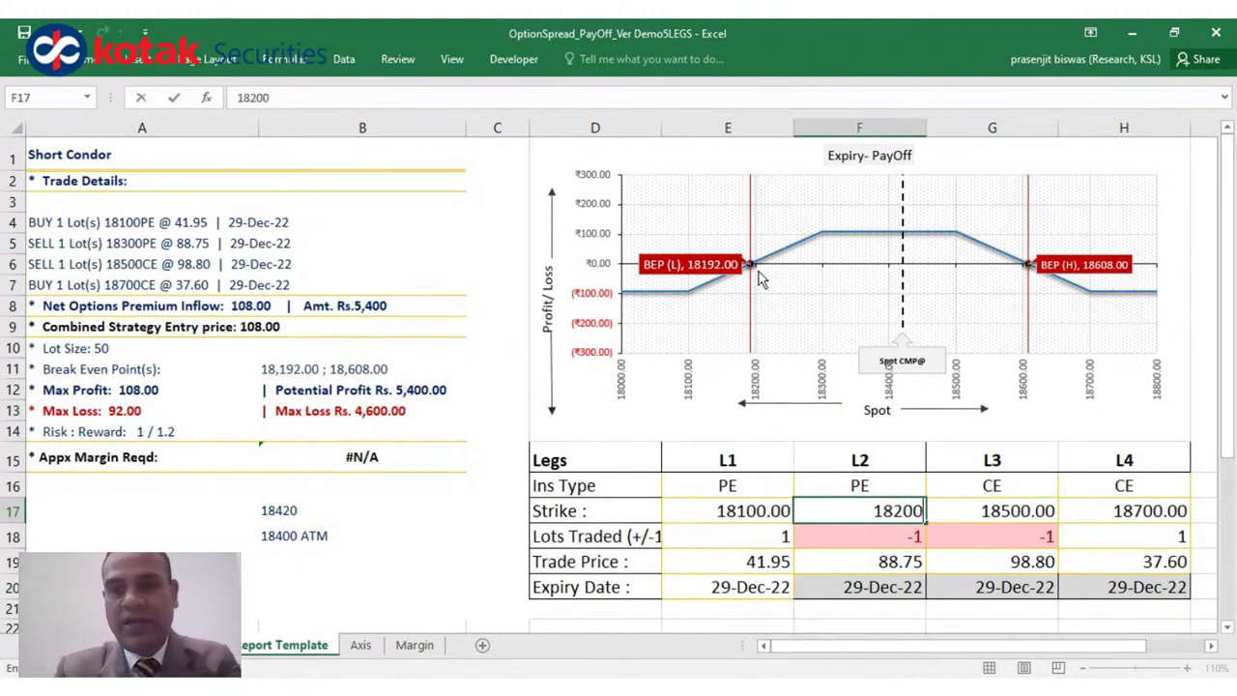
{"action": "key", "text": "Right"}
{"action": "type", "text": "1"}
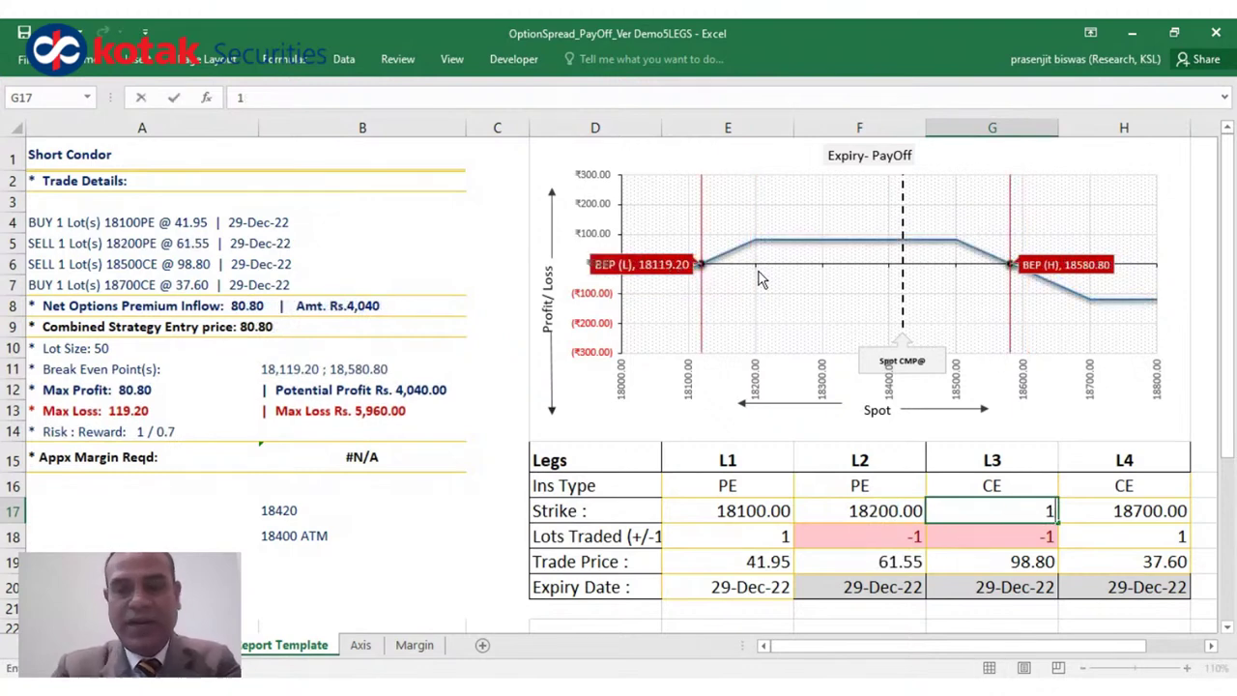
{"action": "type", "text": "8600"}
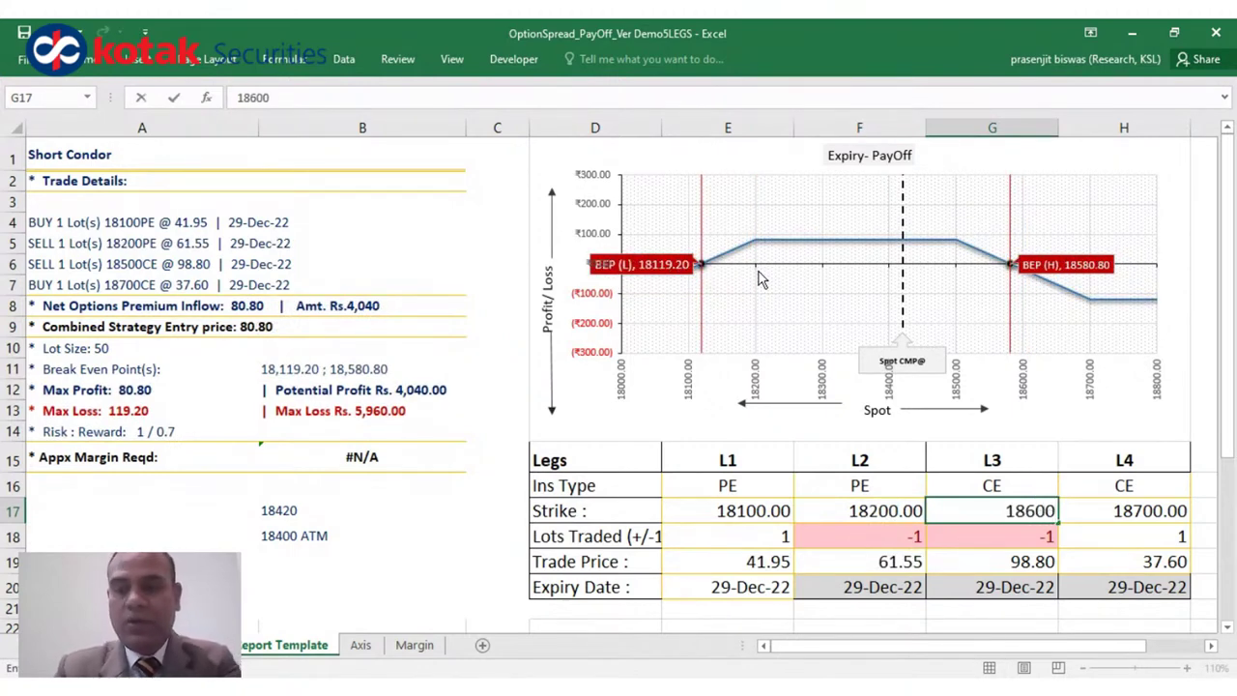
{"action": "key", "text": "Return"}
{"action": "key", "text": "Left"}
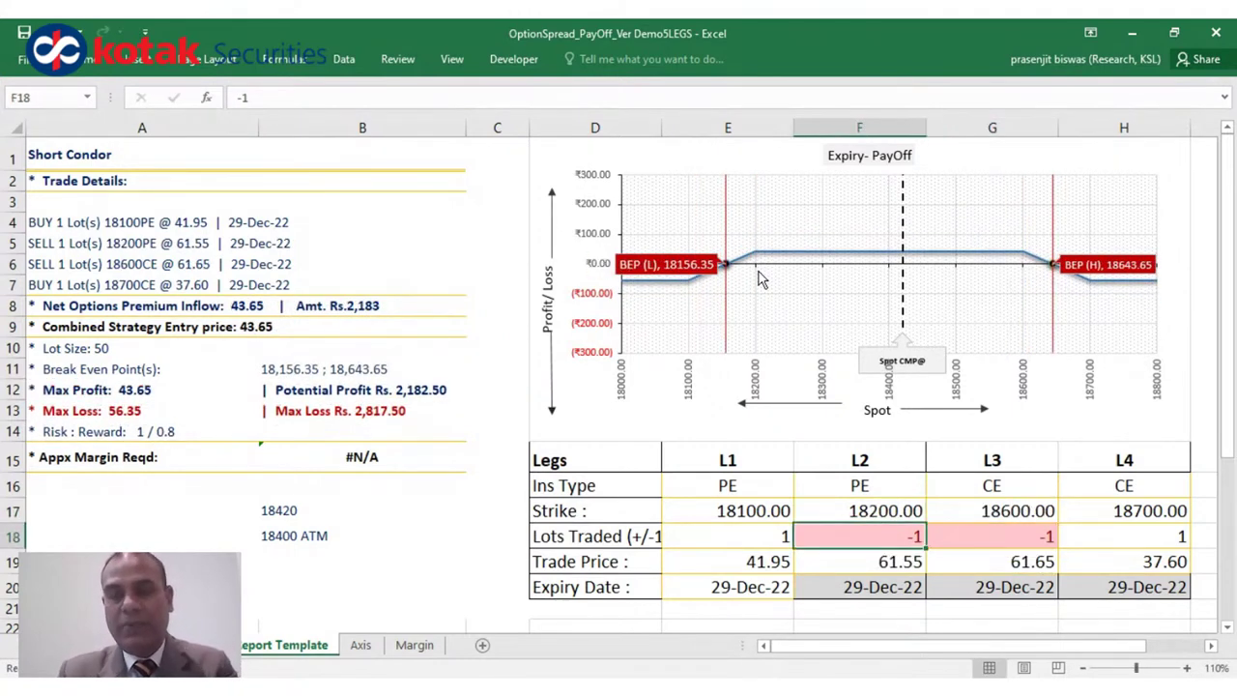
- Examine the sold strikes in L2 and L3 against the bought legs L1 and L4 and the payoff chart
{"action": "left_click", "coordinate": [870, 517]}
{"action": "key", "text": "shift+Right"}
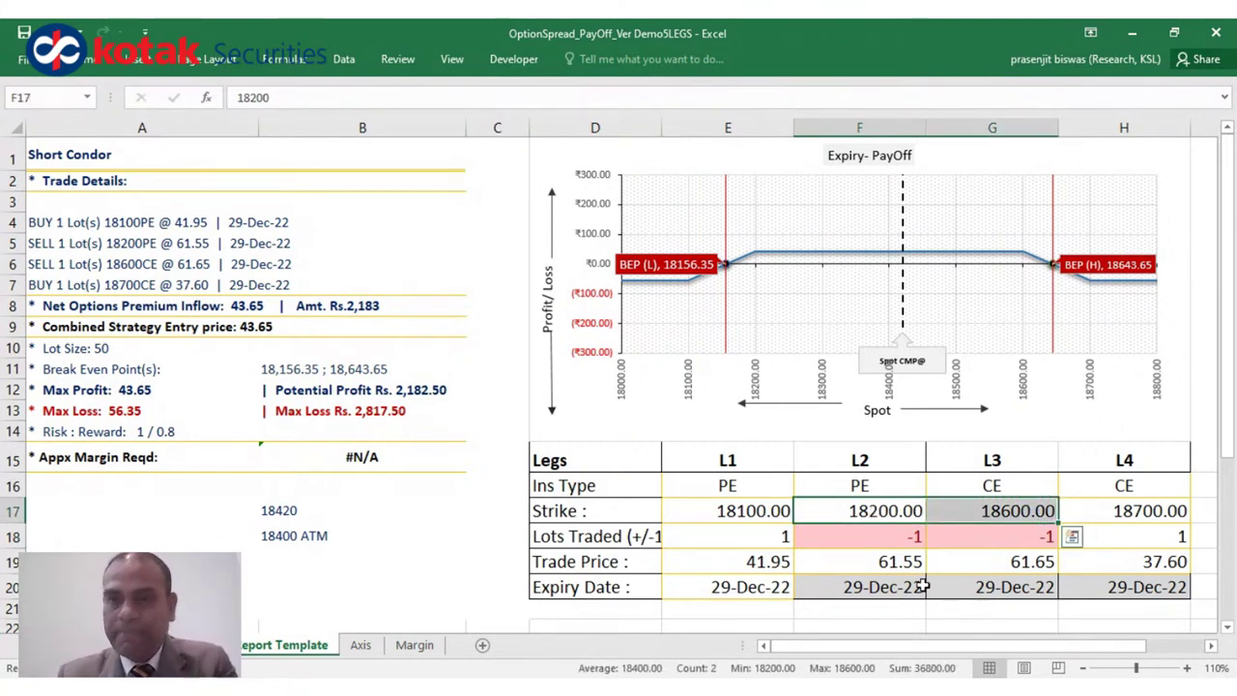
{"action": "left_click", "coordinate": [763, 519]}
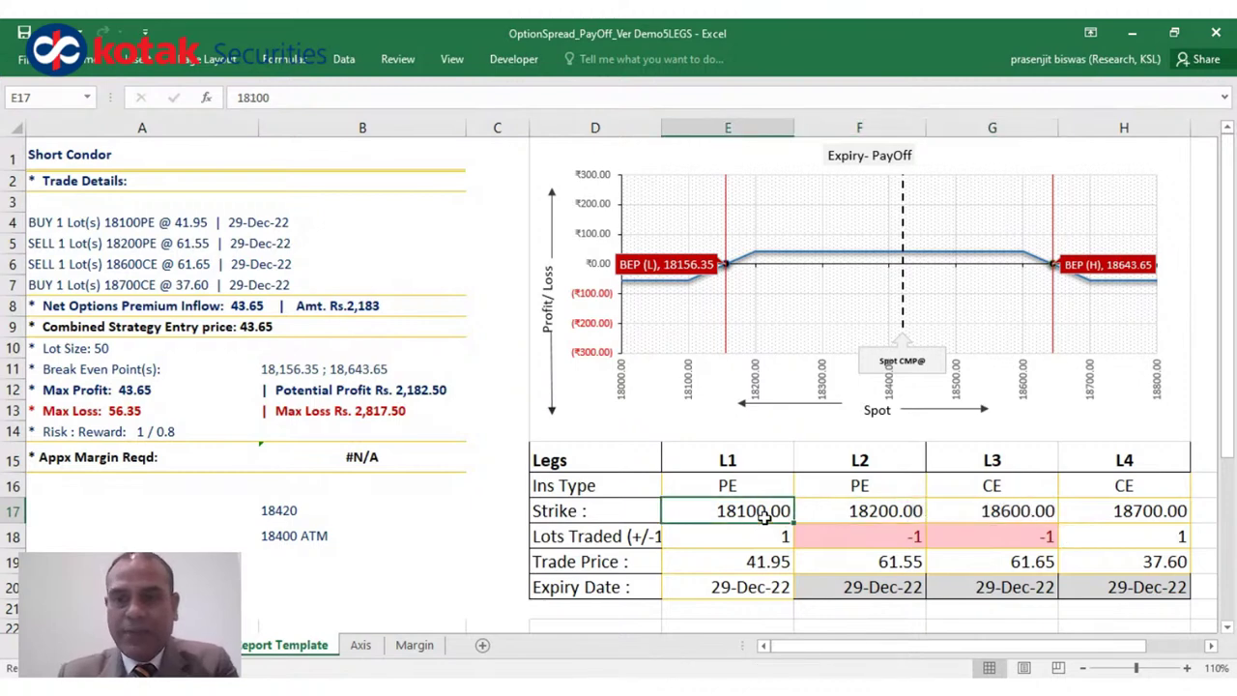
{"action": "left_click", "coordinate": [766, 538]}
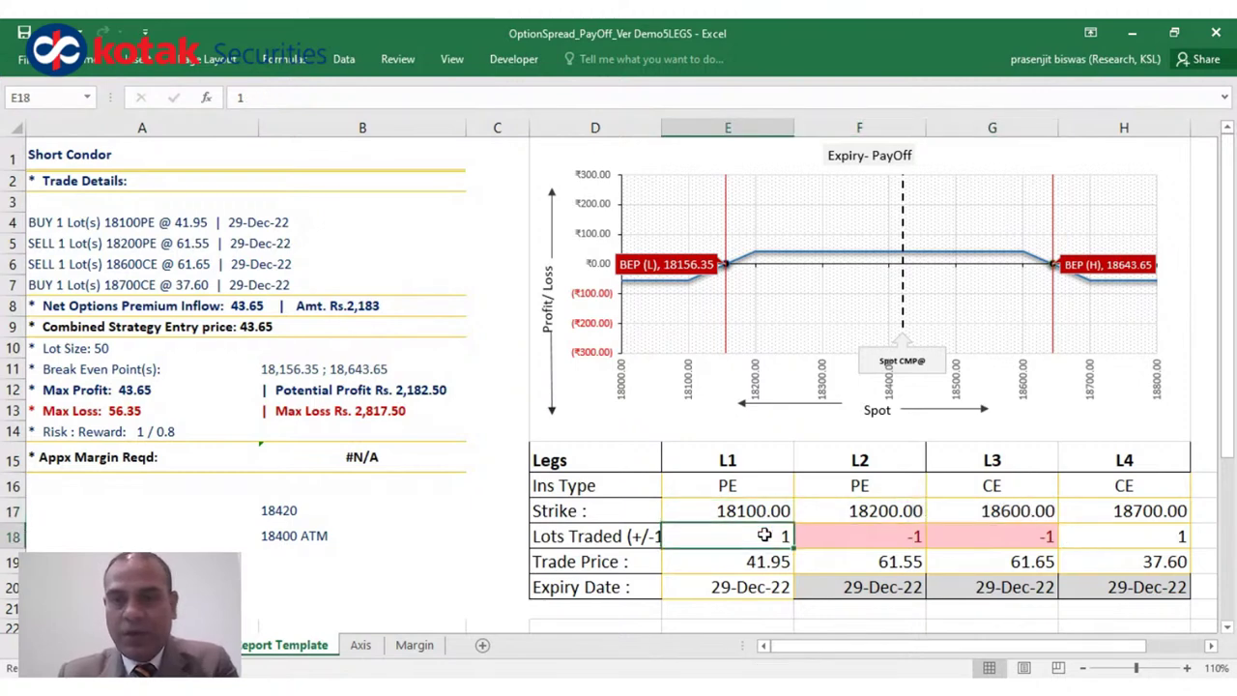
{"action": "left_click", "coordinate": [1177, 533]}
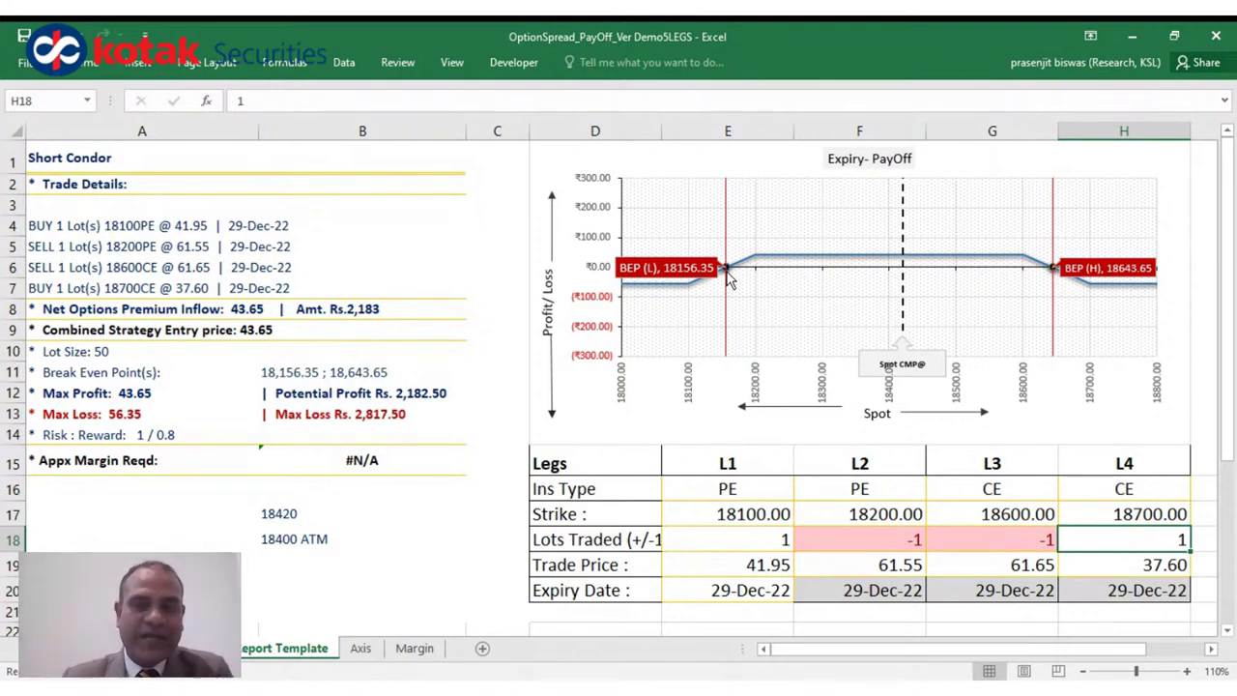
- Set the strikes of both sold legs, L2 and L3, to 18400
{"action": "key", "text": "Left"}
{"action": "key", "text": "Left"}
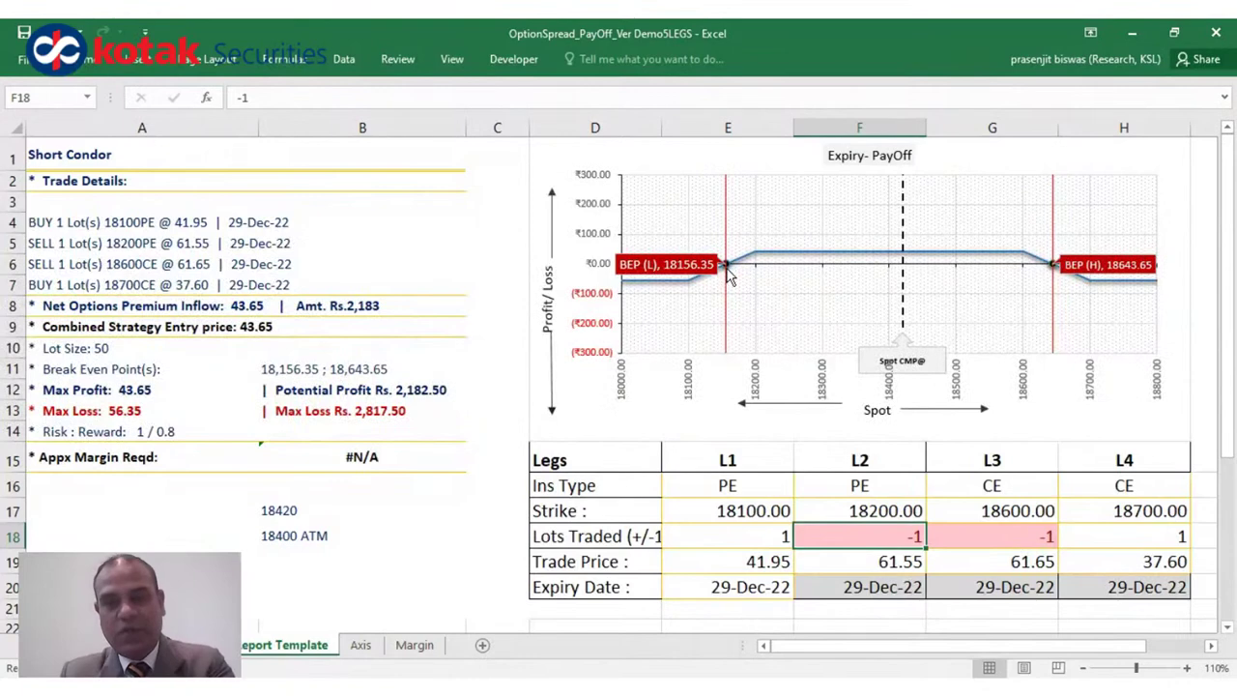
{"action": "key", "text": "Up"}
{"action": "type", "text": "18400"}
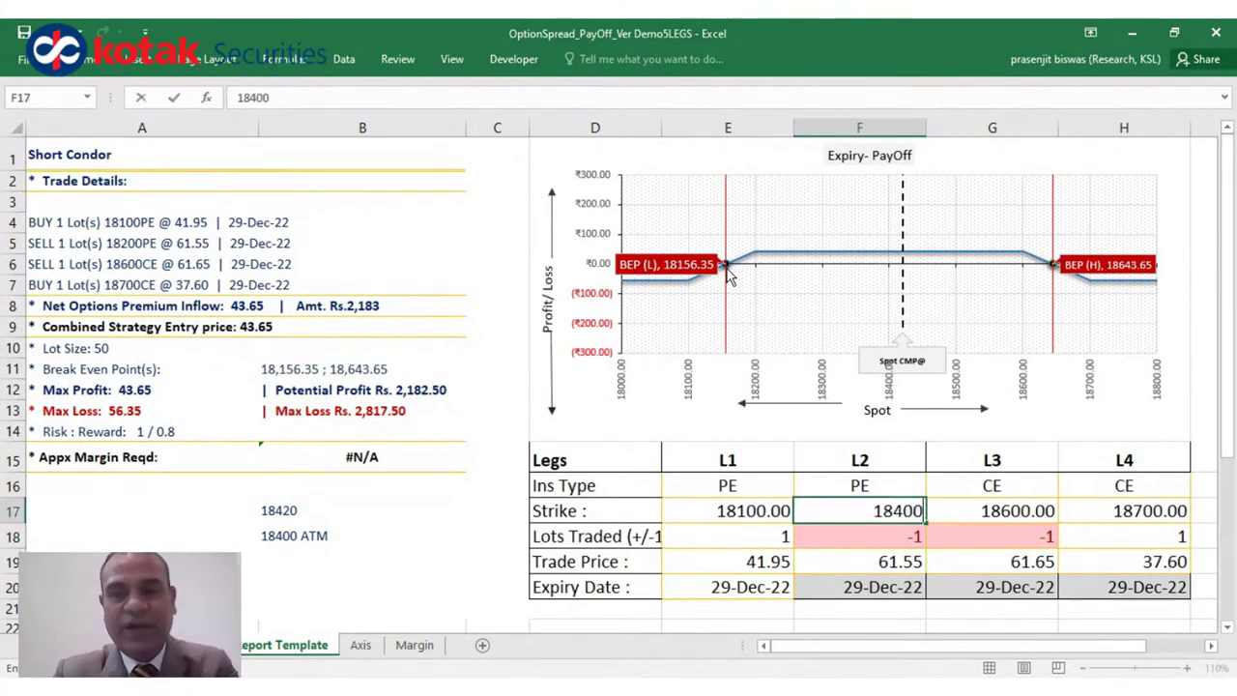
{"action": "key", "text": "Right"}
{"action": "type", "text": "18400"}
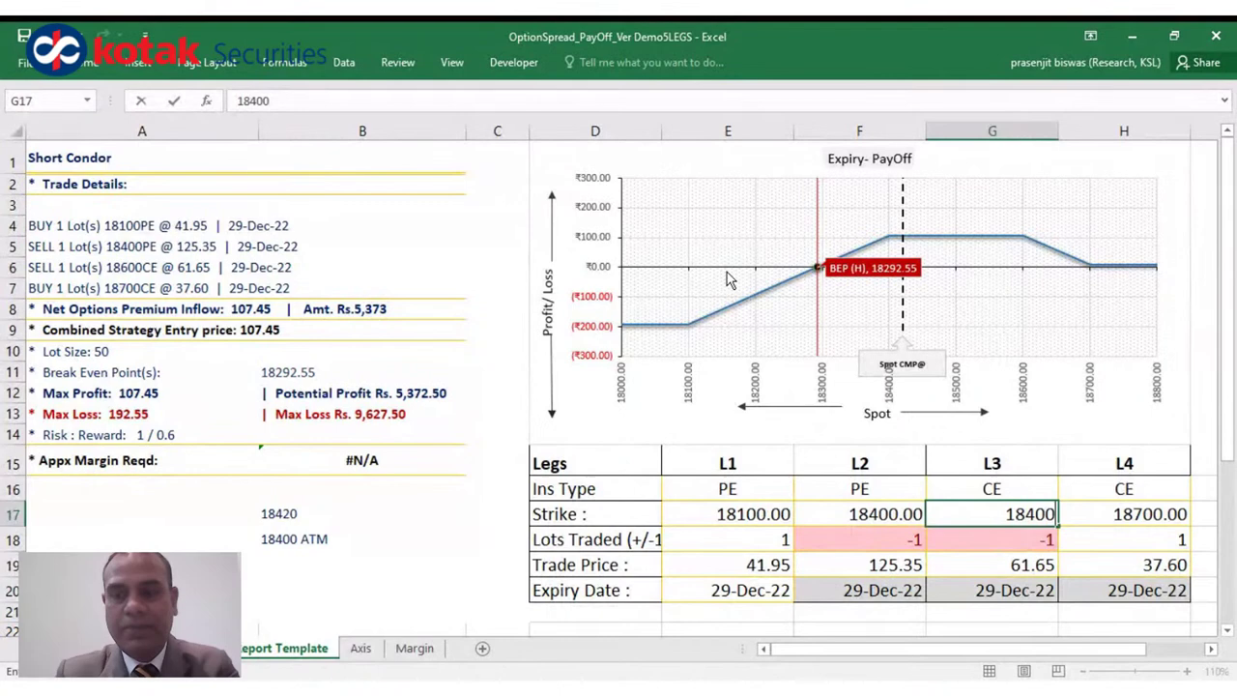
{"action": "key", "text": "Return"}
{"action": "key", "text": "Left"}
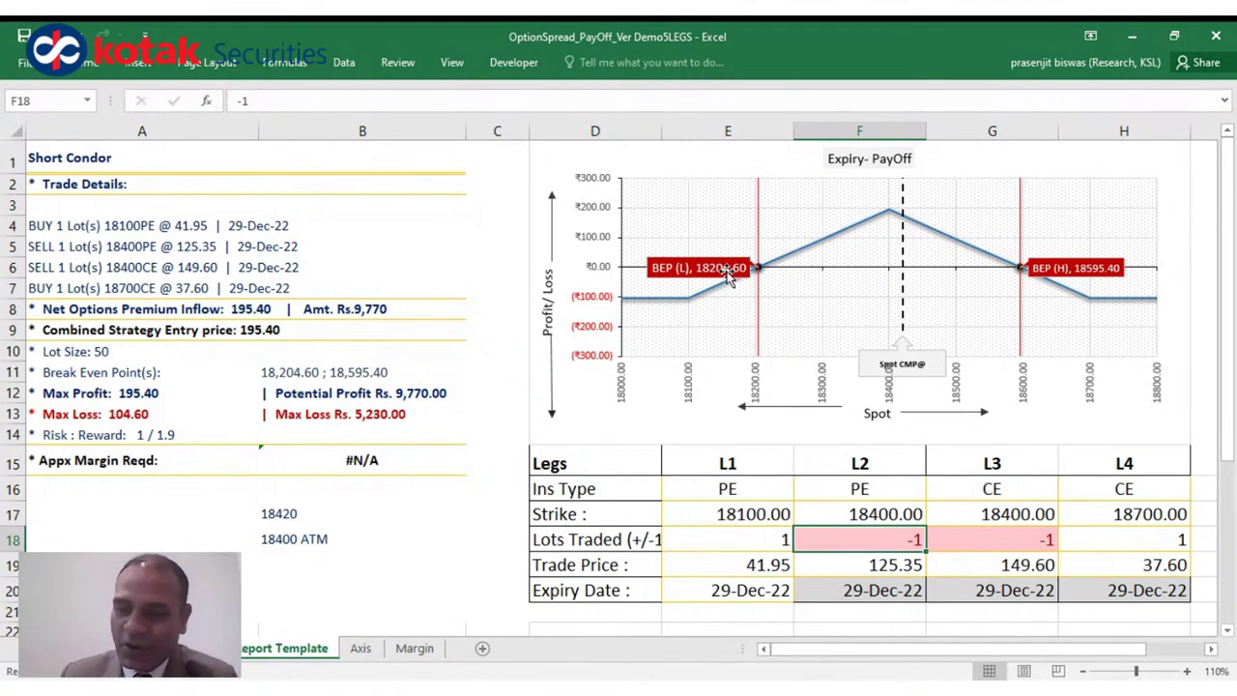
- Remove the bought 18100 put and 18700 call from the position by clearing their lots traded
{"action": "left_click", "coordinate": [754, 537]}
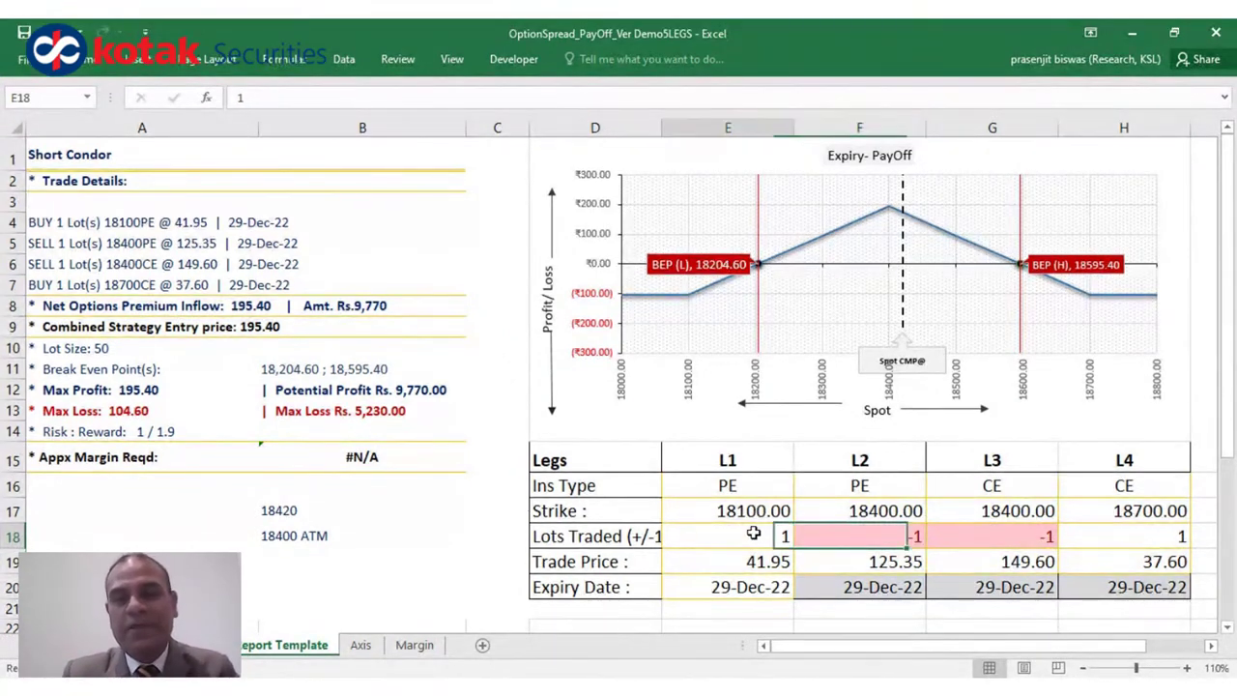
{"action": "key", "text": "Delete"}
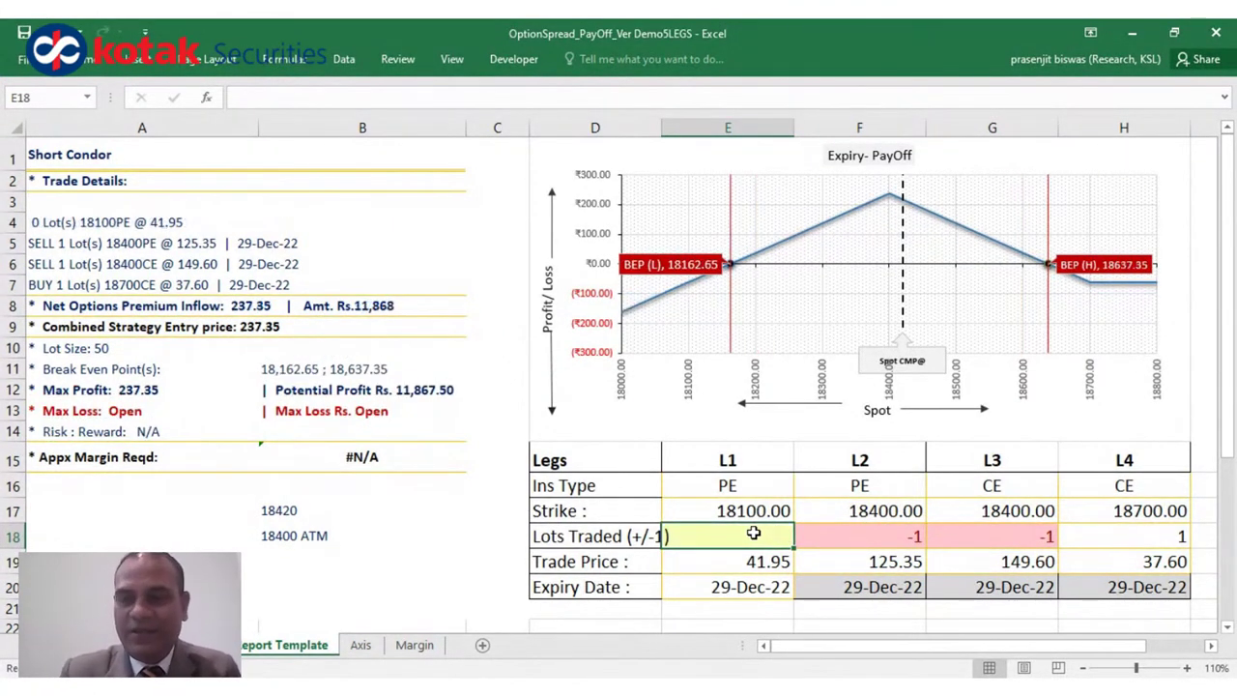
{"action": "key", "text": "Right"}
{"action": "key", "text": "Right"}
{"action": "key", "text": "Right"}
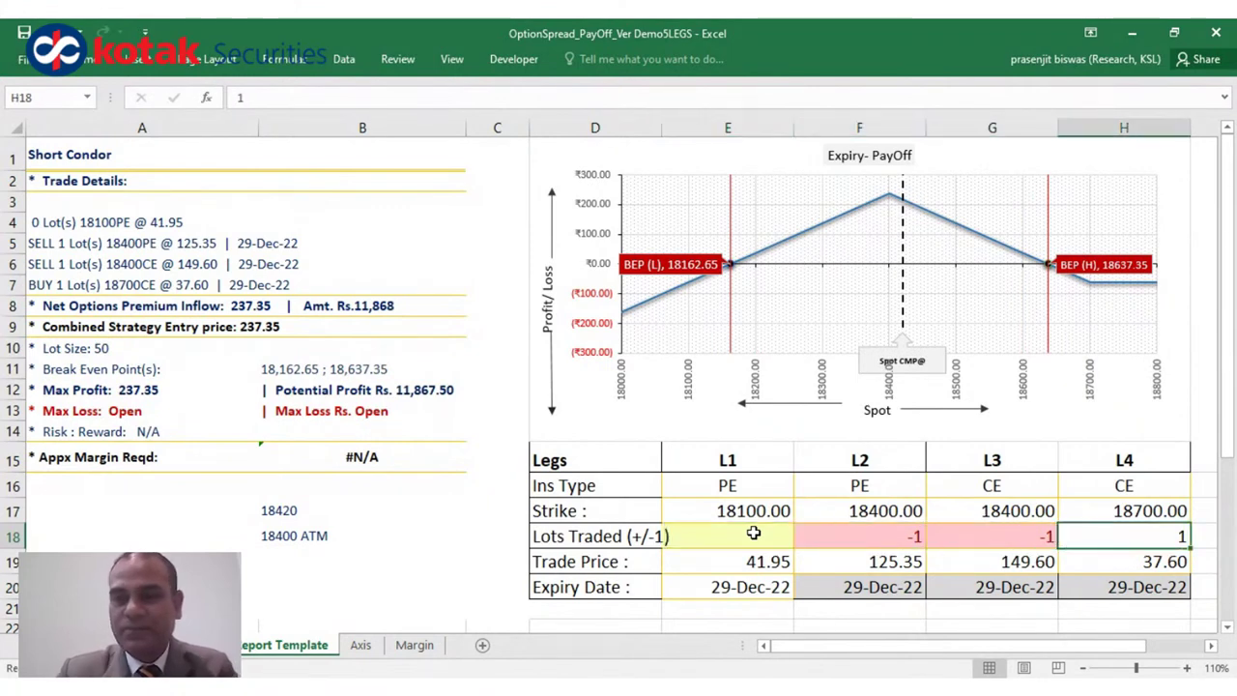
{"action": "key", "text": "Delete"}
{"action": "key", "text": "Left"}
{"action": "key", "text": "Left"}
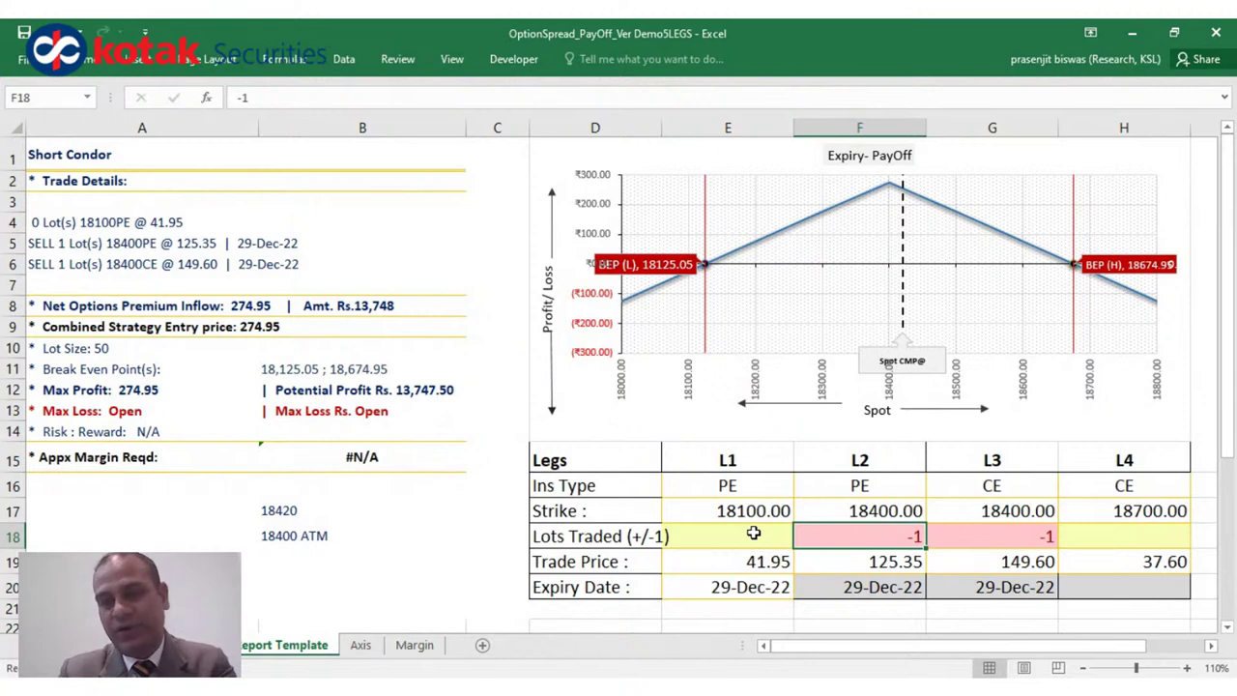
- Turn the sold 18400 straddle into a bought one by setting the lots traded of L2 and L3 to 1
{"action": "type", "text": "11"}
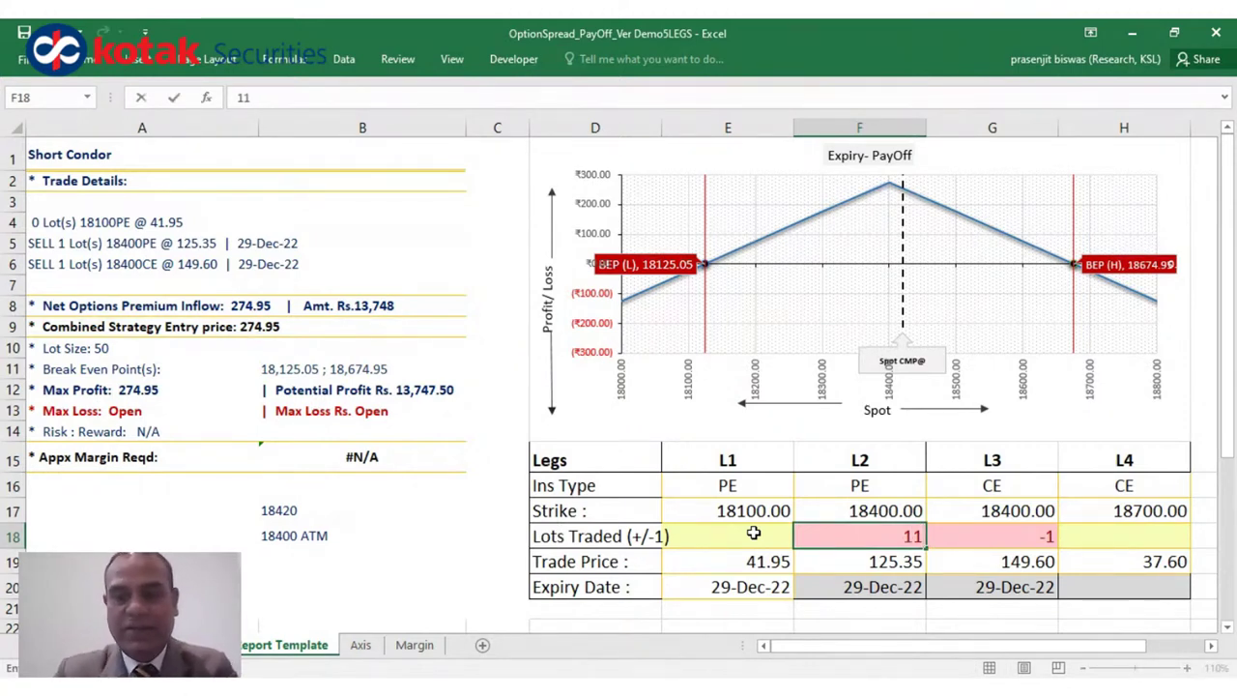
{"action": "key", "text": "Right"}
{"action": "key", "text": "Left"}
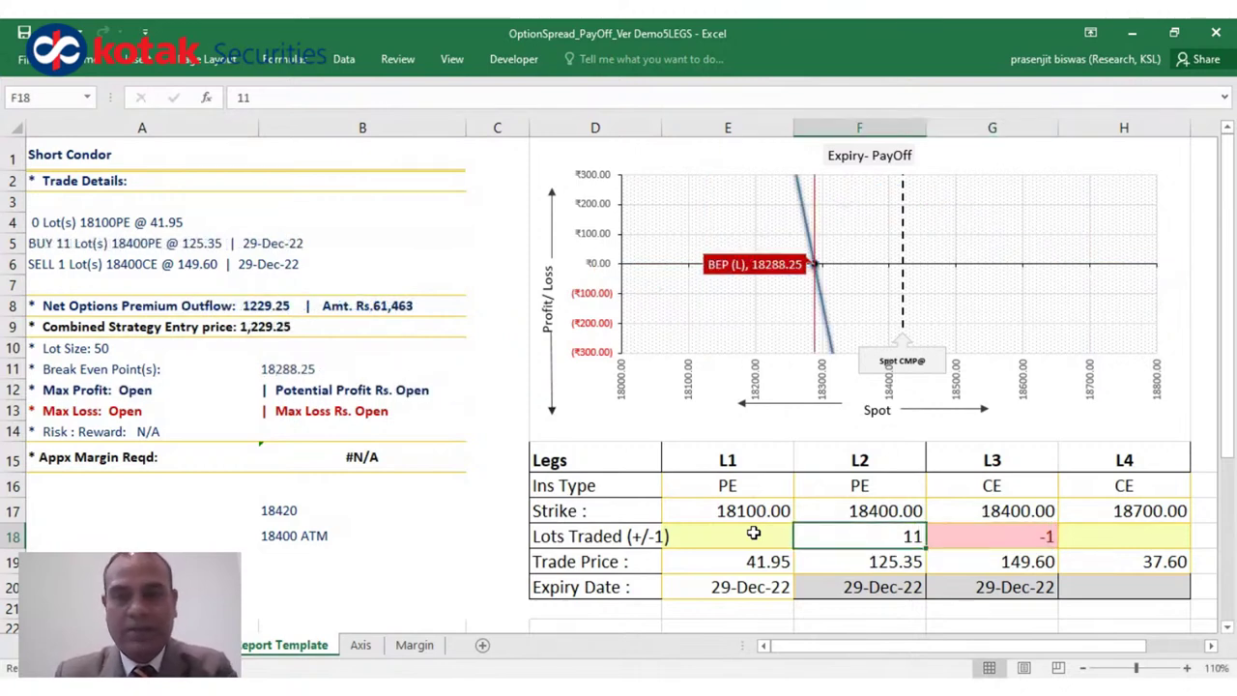
{"action": "type", "text": "1"}
{"action": "key", "text": "Right"}
{"action": "type", "text": "1"}
{"action": "key", "text": "Right"}
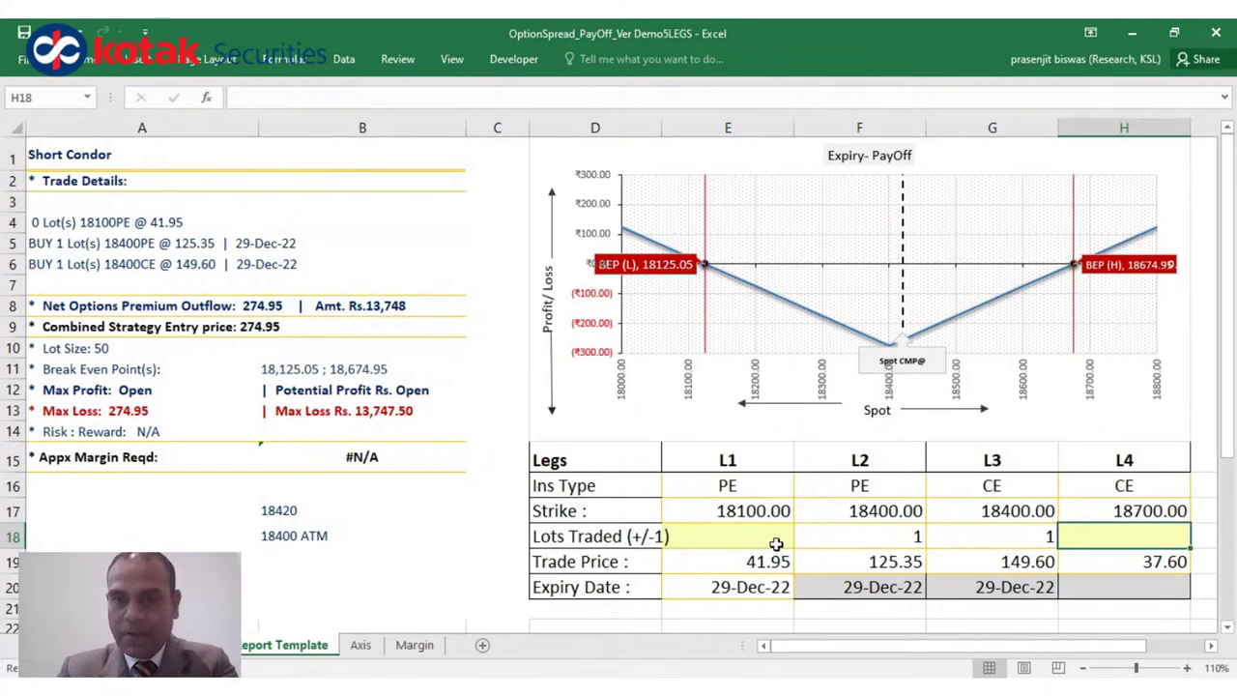
- Sell the outer 18100 put and 18700 call by setting the lots traded of L1 and L4 to -1
{"action": "double_click", "coordinate": [776, 537]}
{"action": "type", "text": "-1"}
{"action": "key", "text": "Right"}
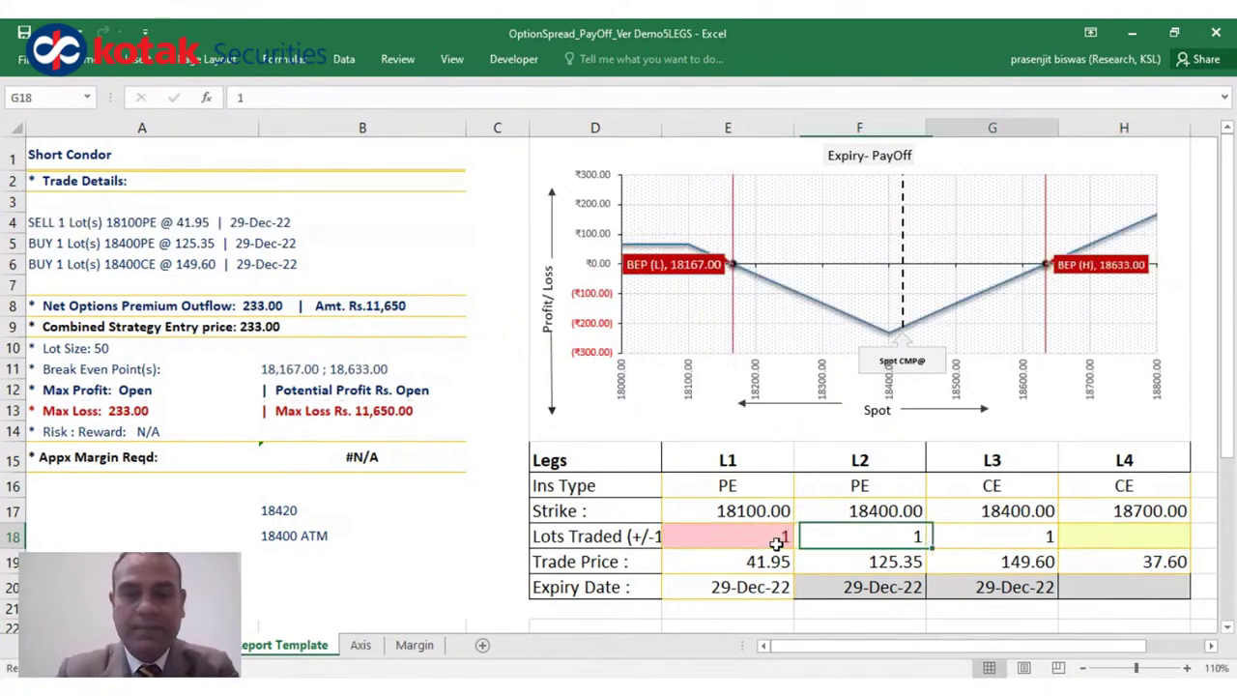
{"action": "key", "text": "Right"}
{"action": "key", "text": "Right"}
{"action": "type", "text": "-1"}
{"action": "key", "text": "Right"}
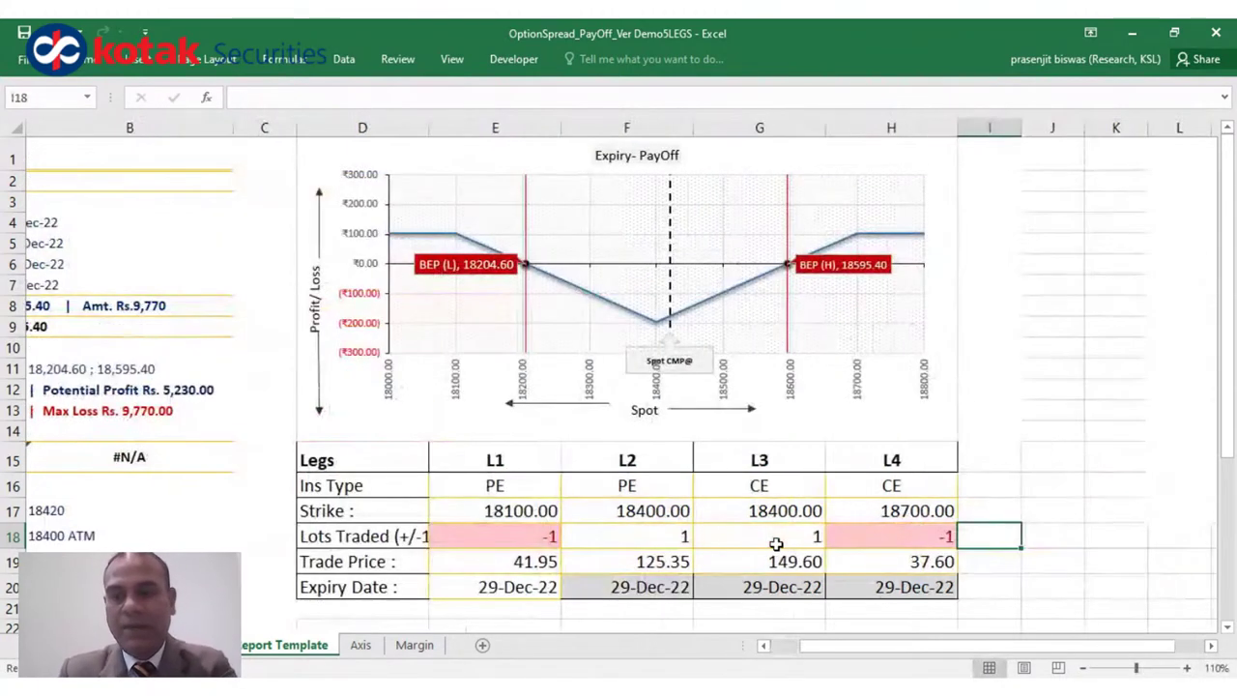
- Examine the trade details, break-evens and payoff chart against the lots traded in the sold and bought legs
{"action": "key", "text": "Left"}
{"action": "key", "text": "Left"}
{"action": "key", "text": "Left"}
{"action": "key", "text": "Left"}
{"action": "key", "text": "Left"}
{"action": "key", "text": "Left"}
{"action": "key", "text": "Left"}
{"action": "key", "text": "Left"}
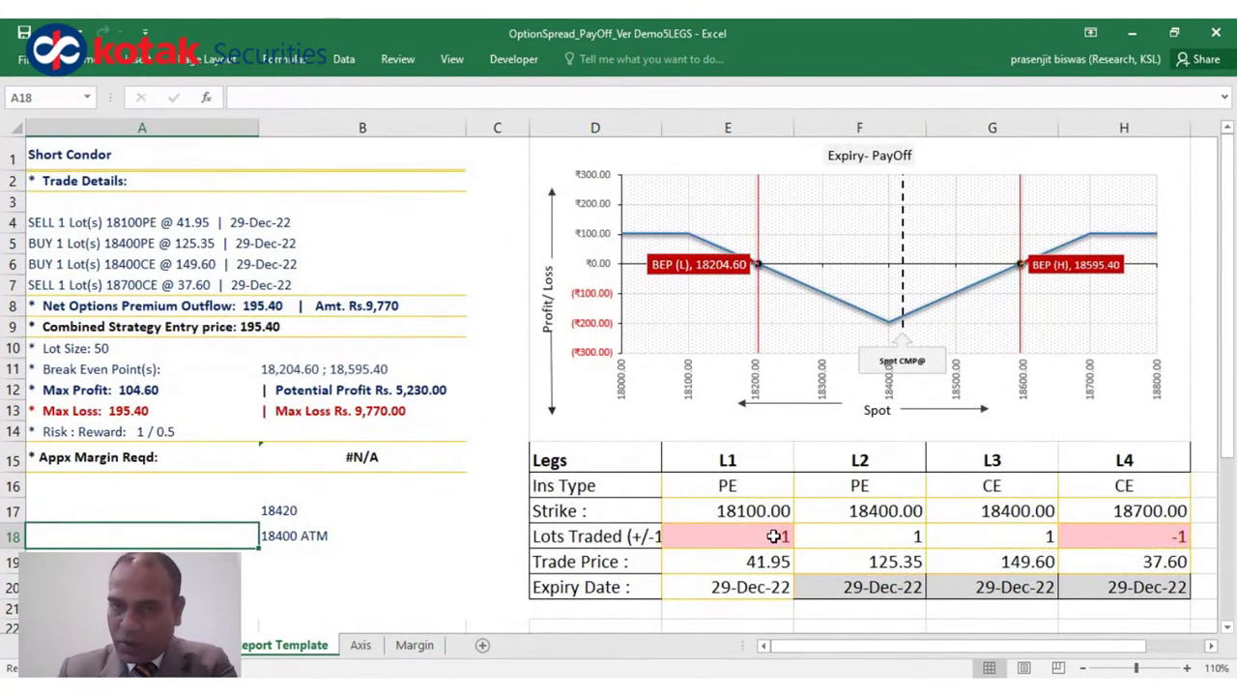
{"action": "left_click", "coordinate": [774, 536]}
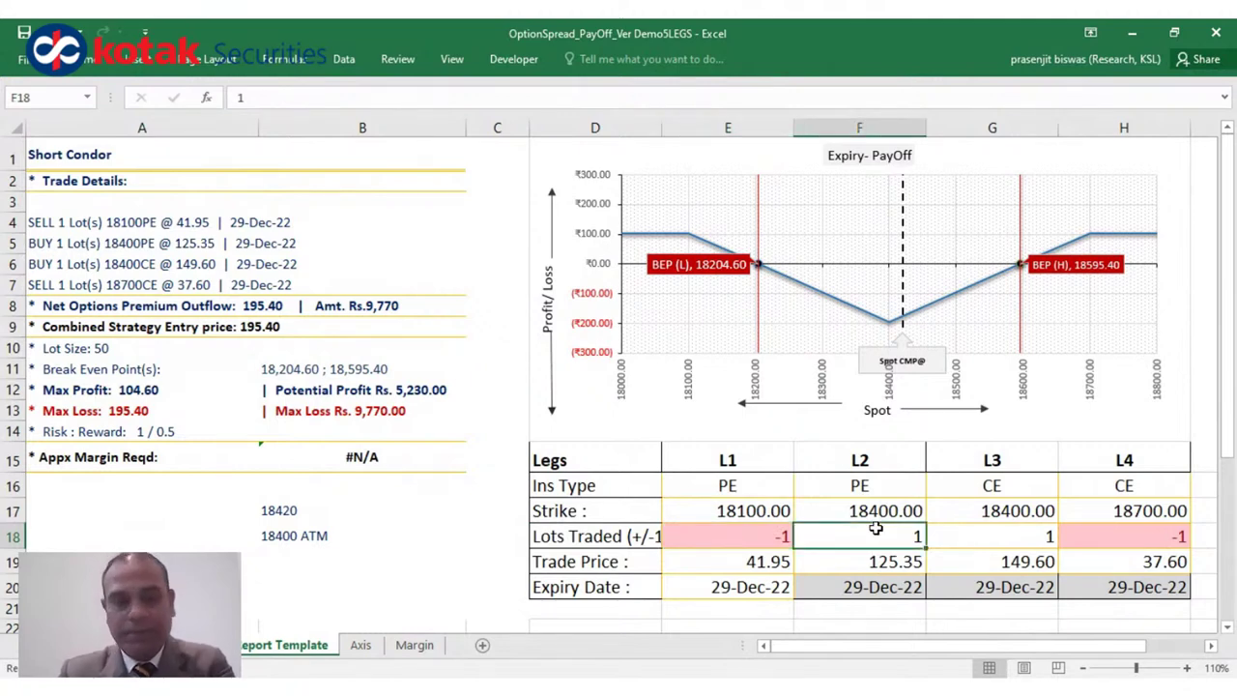
{"action": "key", "text": "shift+Right"}
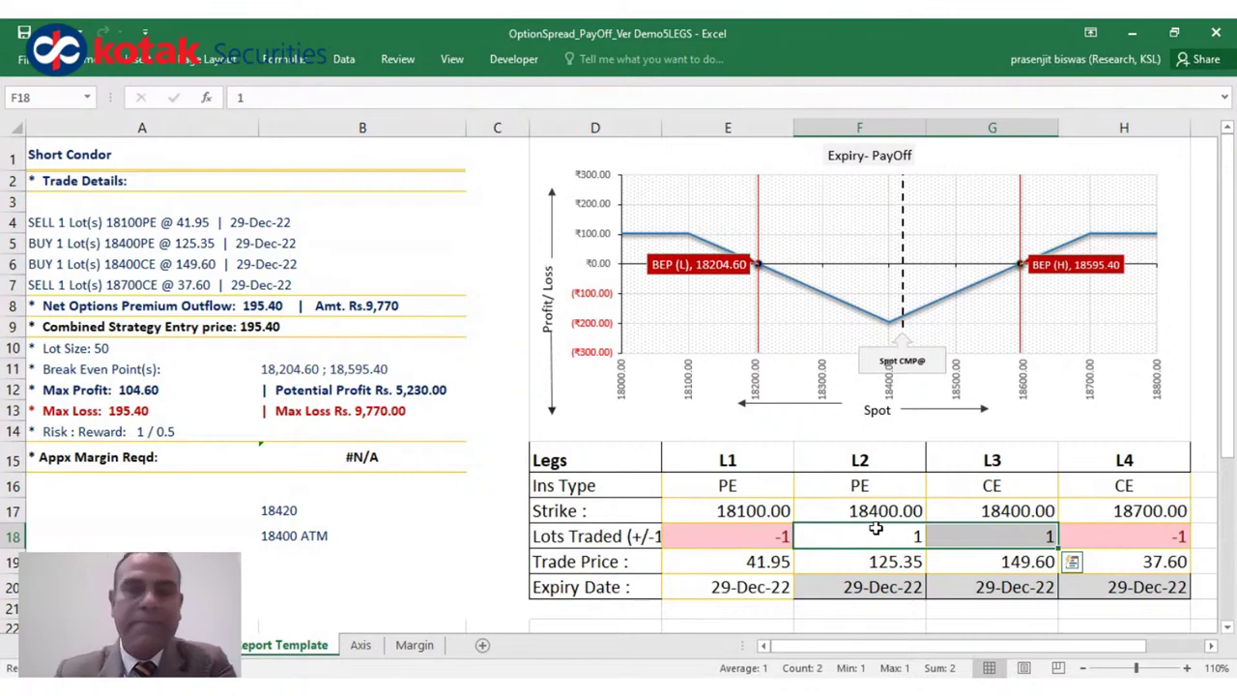
- Clear the strikes and lots traded of all four legs, L1 to L4
{"action": "left_click", "coordinate": [779, 512]}
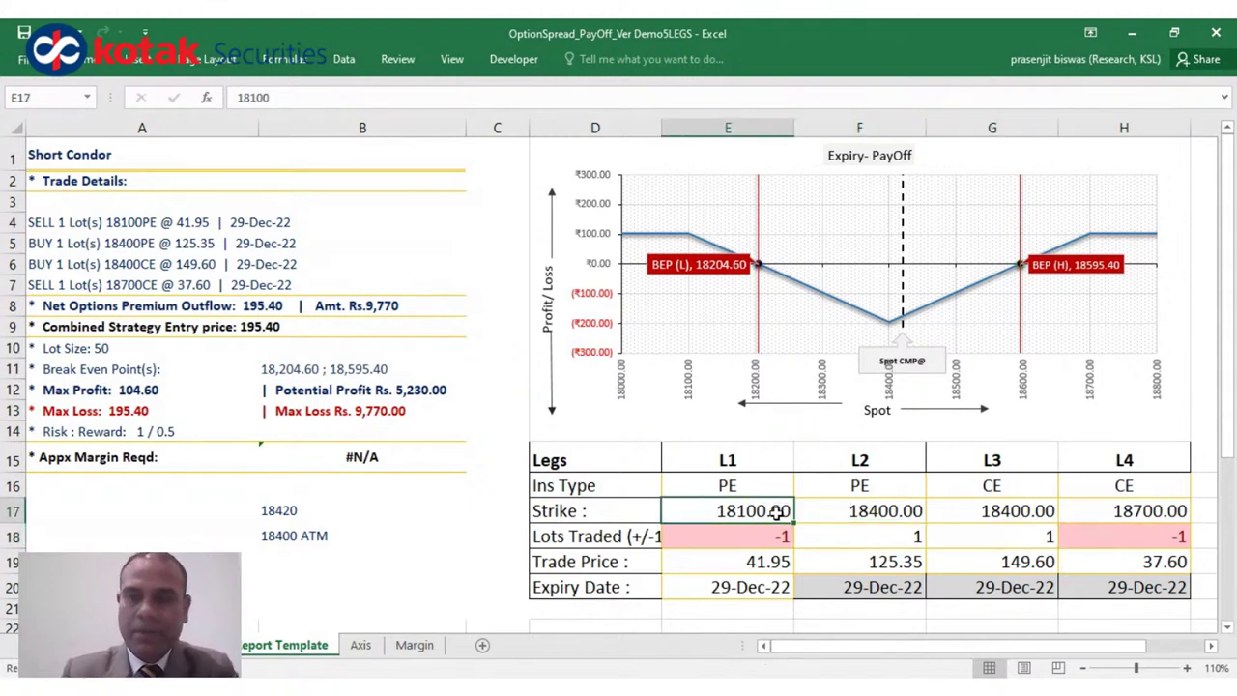
{"action": "key", "text": "shift+Right"}
{"action": "key", "text": "shift+Right"}
{"action": "key", "text": "shift+Right"}
{"action": "key", "text": "shift+Down"}
{"action": "key", "text": "Delete"}
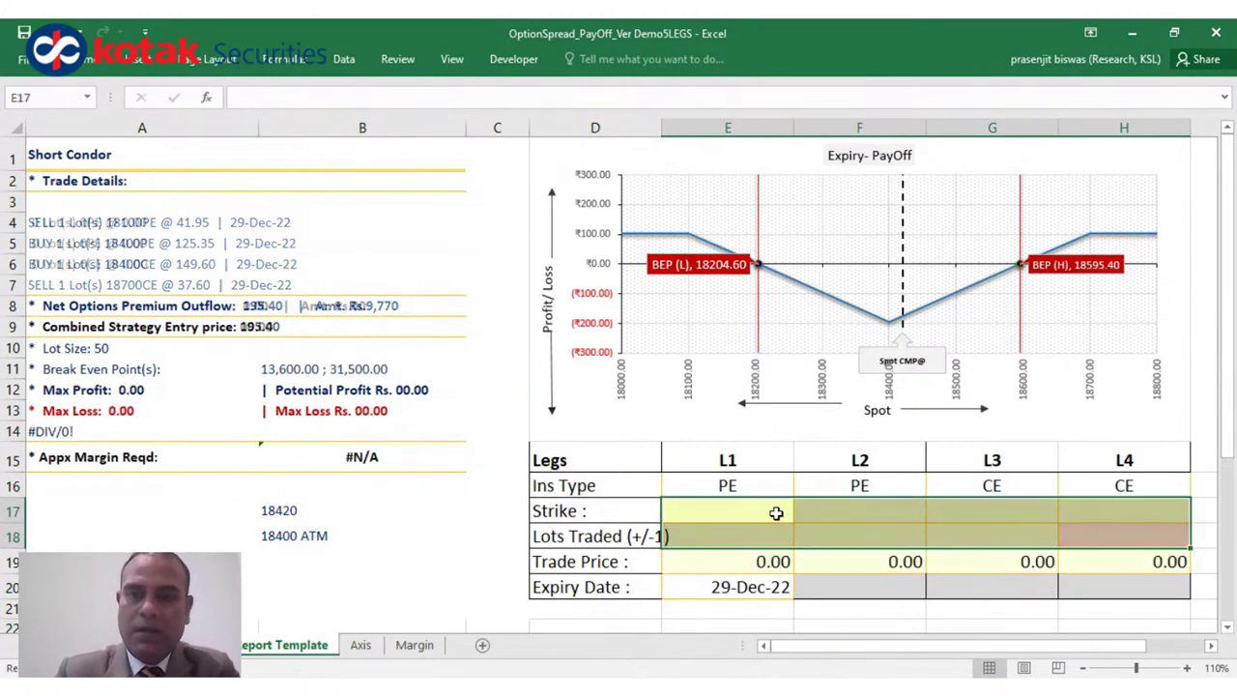
- Enter a strike of 18300 for the put in L2 and 18500 for the call in L3
{"action": "left_click", "coordinate": [835, 511]}
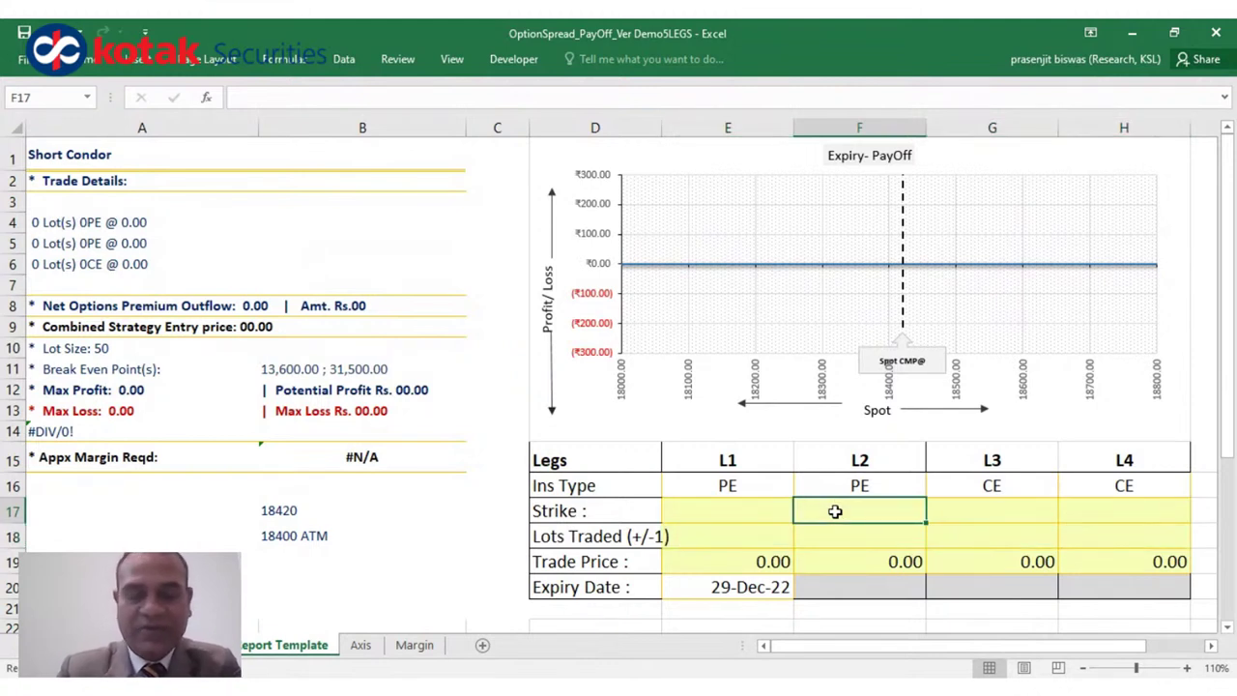
{"action": "type", "text": "18"}
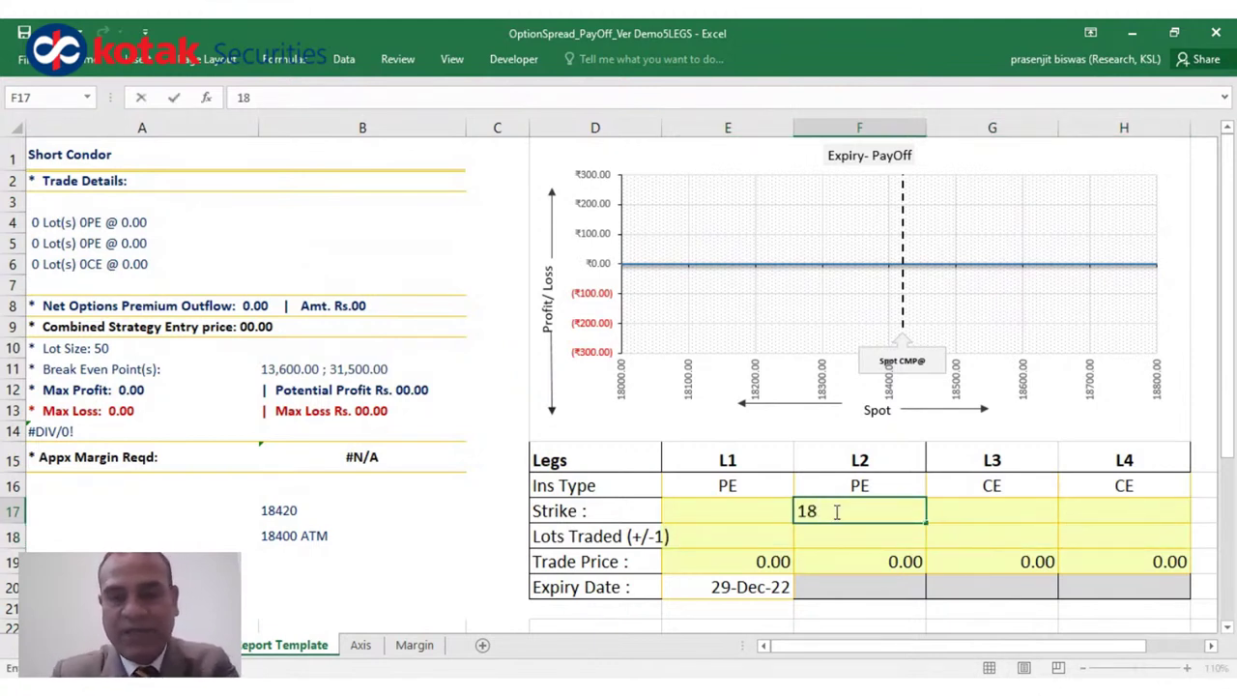
{"action": "type", "text": "300"}
{"action": "key", "text": "Tab"}
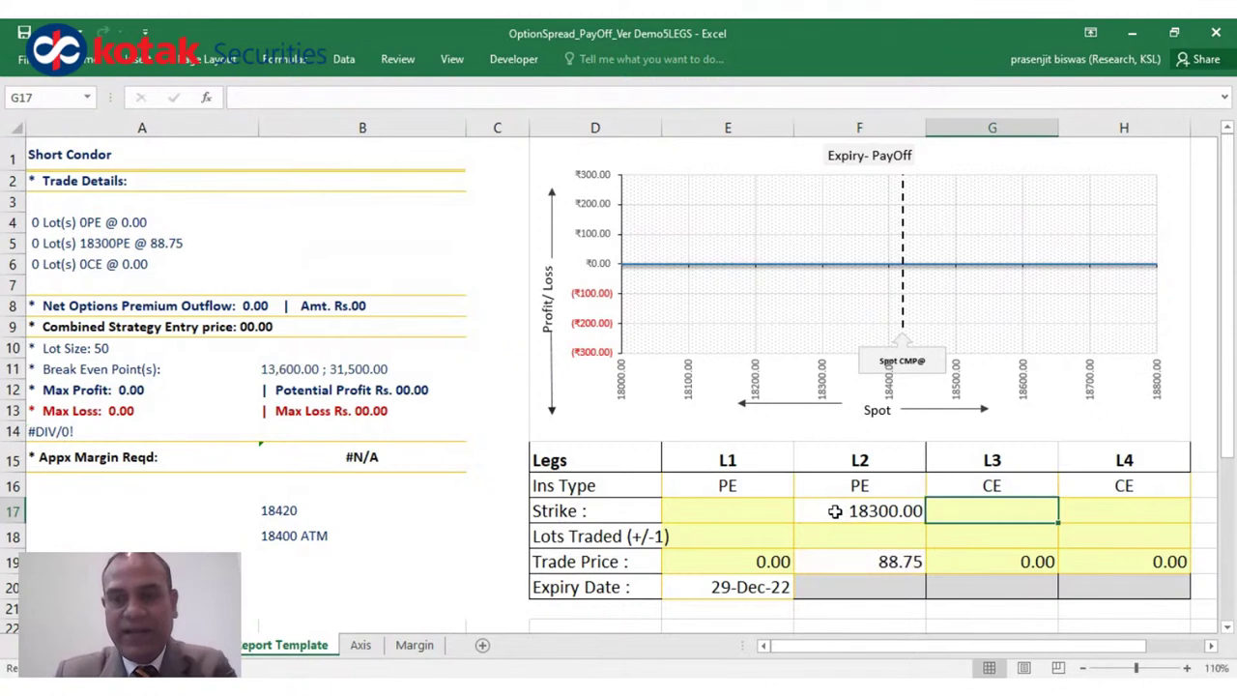
{"action": "type", "text": "18500"}
{"action": "key", "text": "Return"}
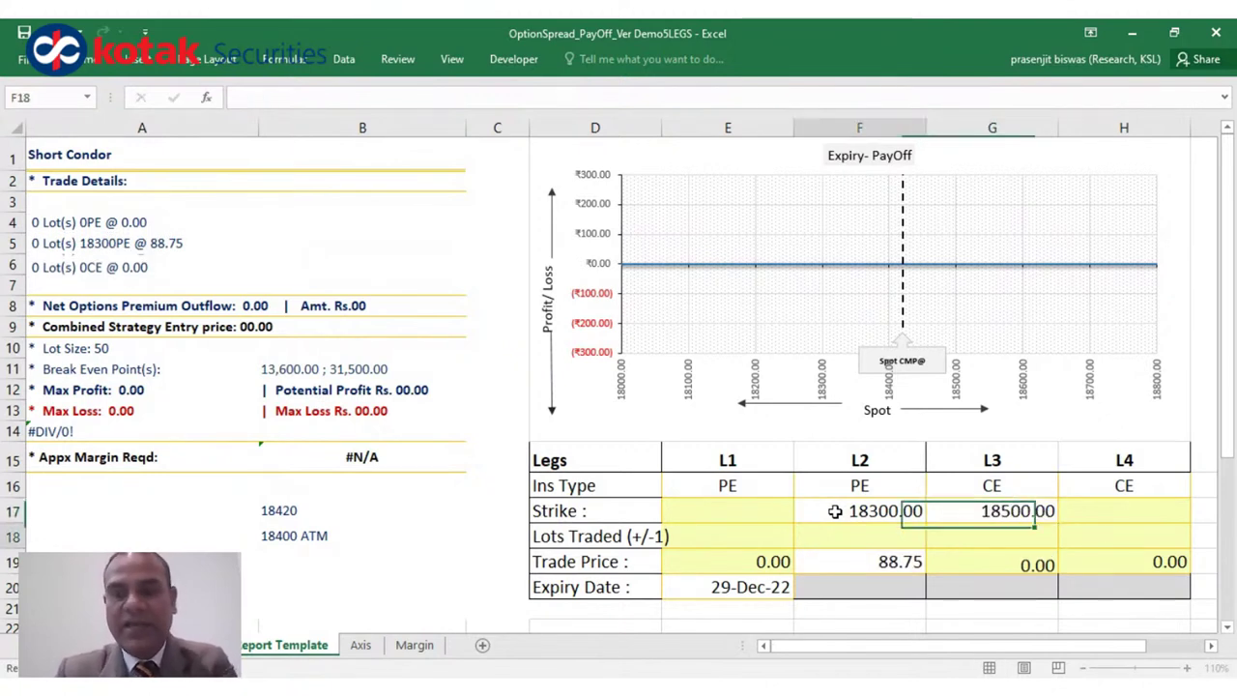
- Buy one lot each of the L2 put and L3 call, and check their combined trade price
{"action": "type", "text": "1"}
{"action": "key", "text": "Tab"}
{"action": "type", "text": "1"}
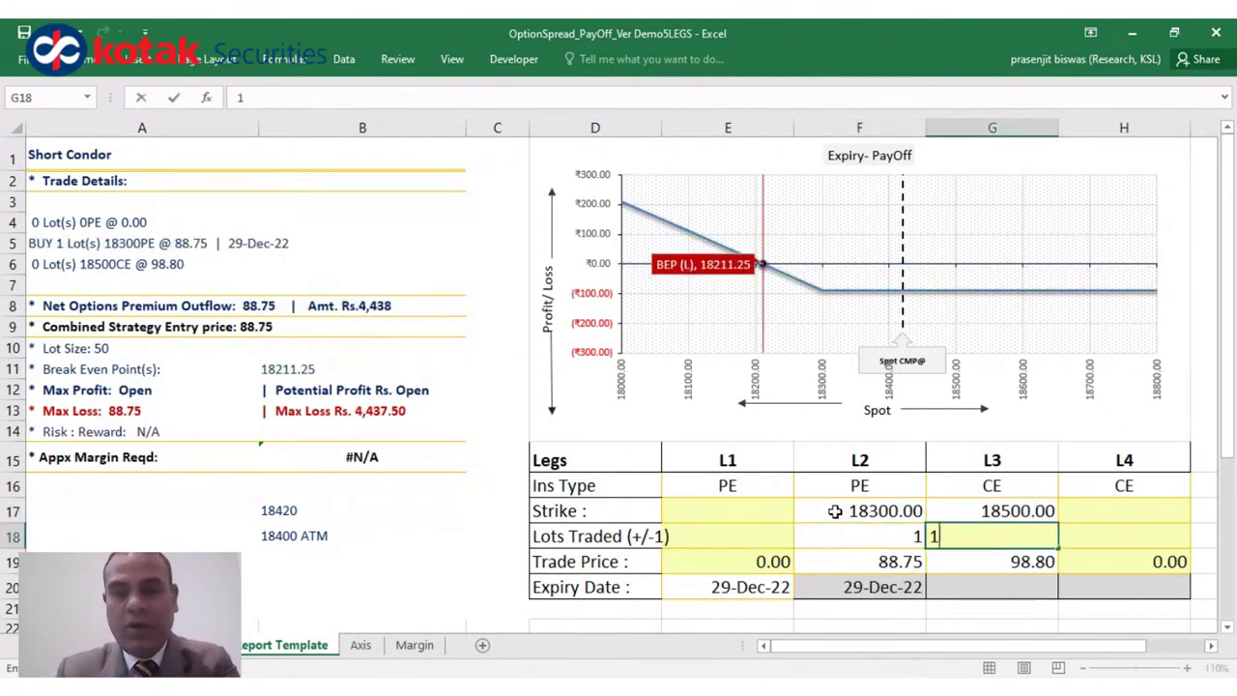
{"action": "key", "text": "Tab"}
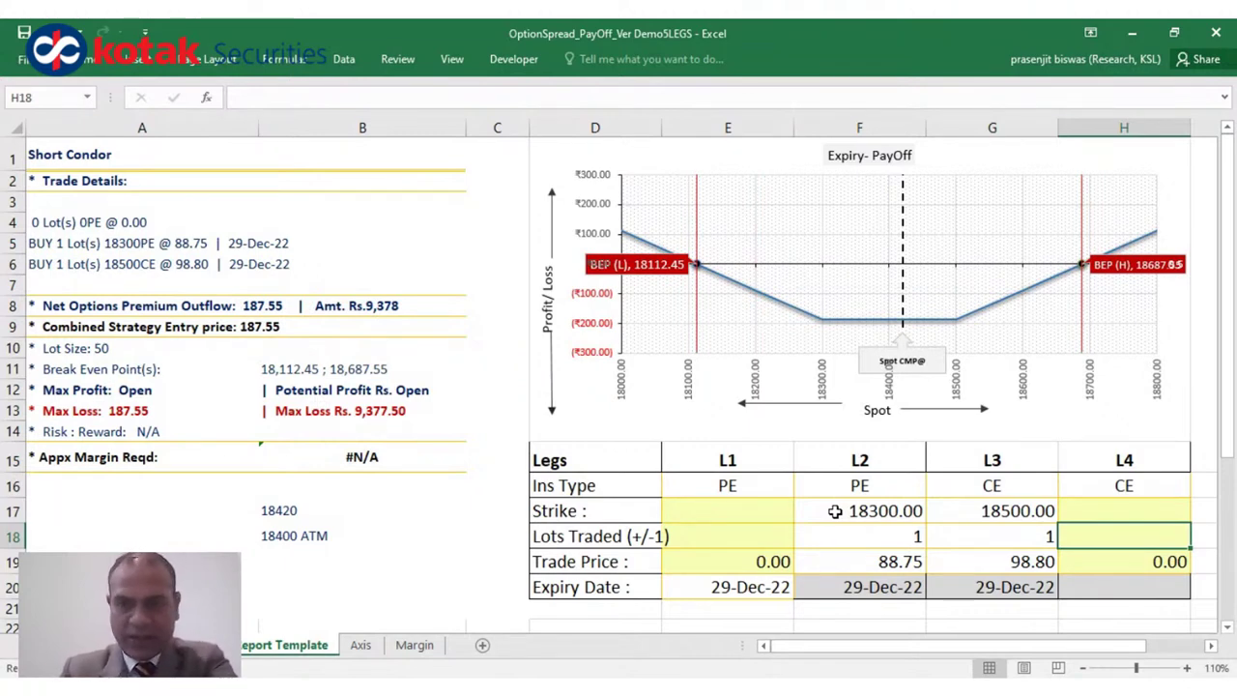
{"action": "left_click", "coordinate": [906, 569]}
{"action": "key", "text": "shift+Right"}
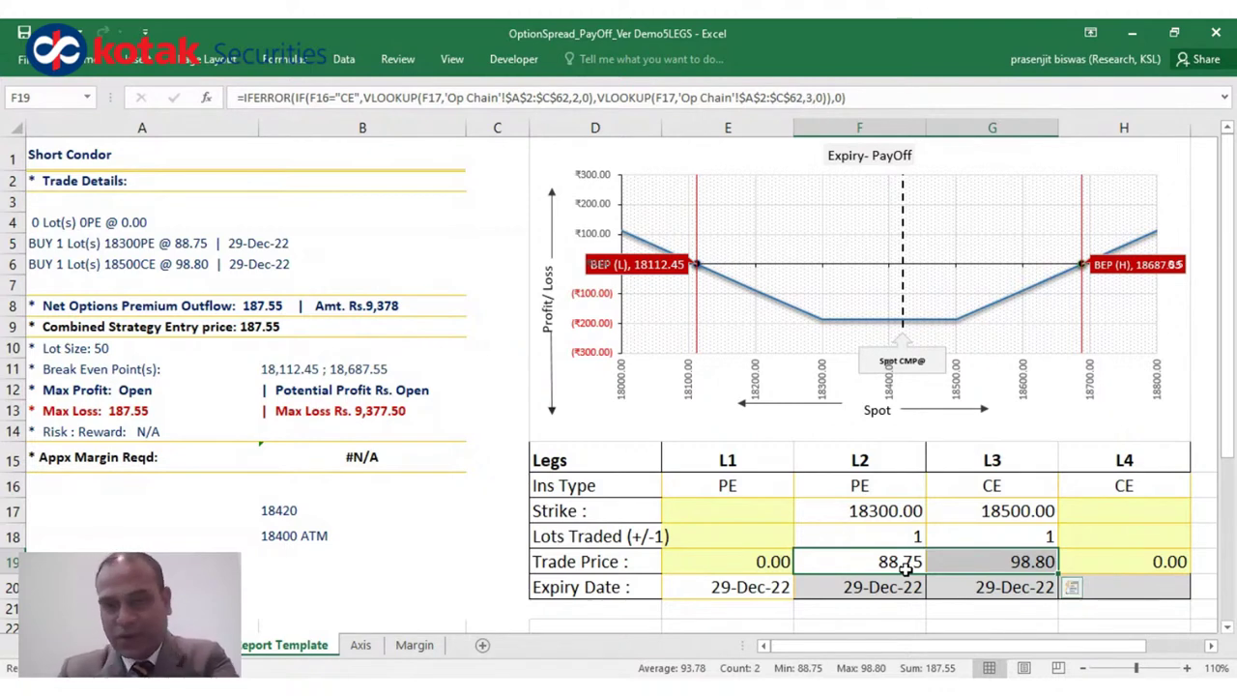
- Add a sold put in L1 with a strike of 18100 and -1 lots traded
{"action": "left_click", "coordinate": [767, 510]}
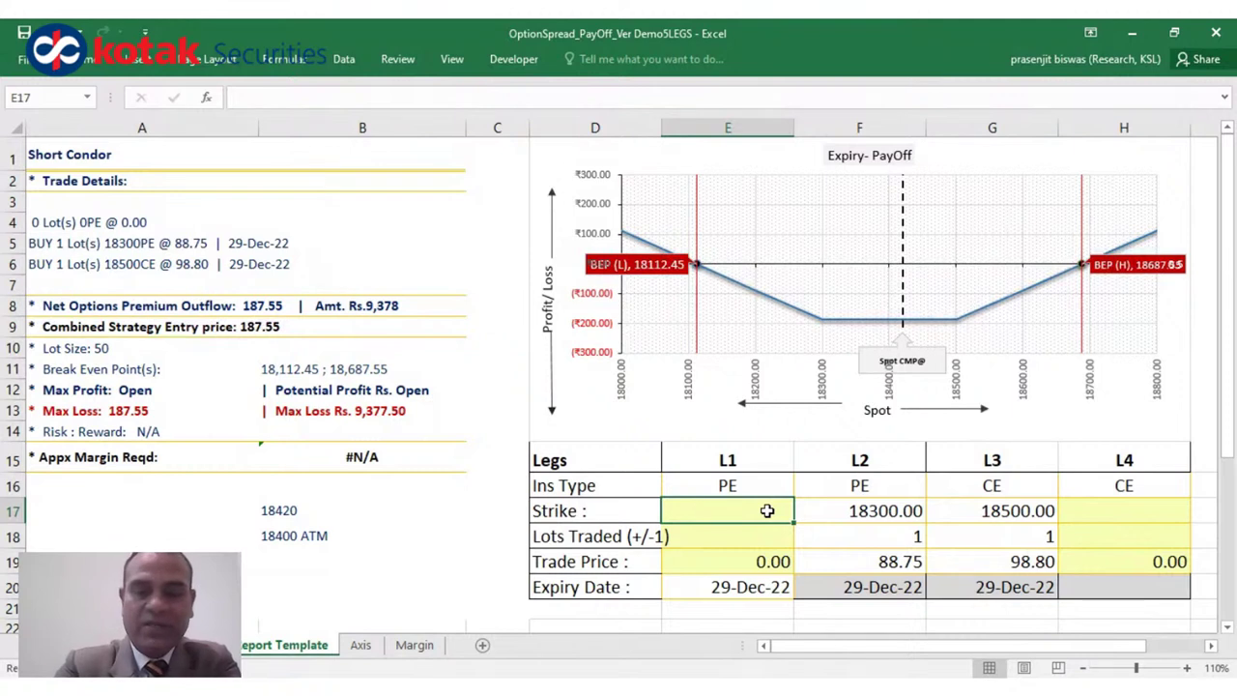
{"action": "type", "text": "18"}
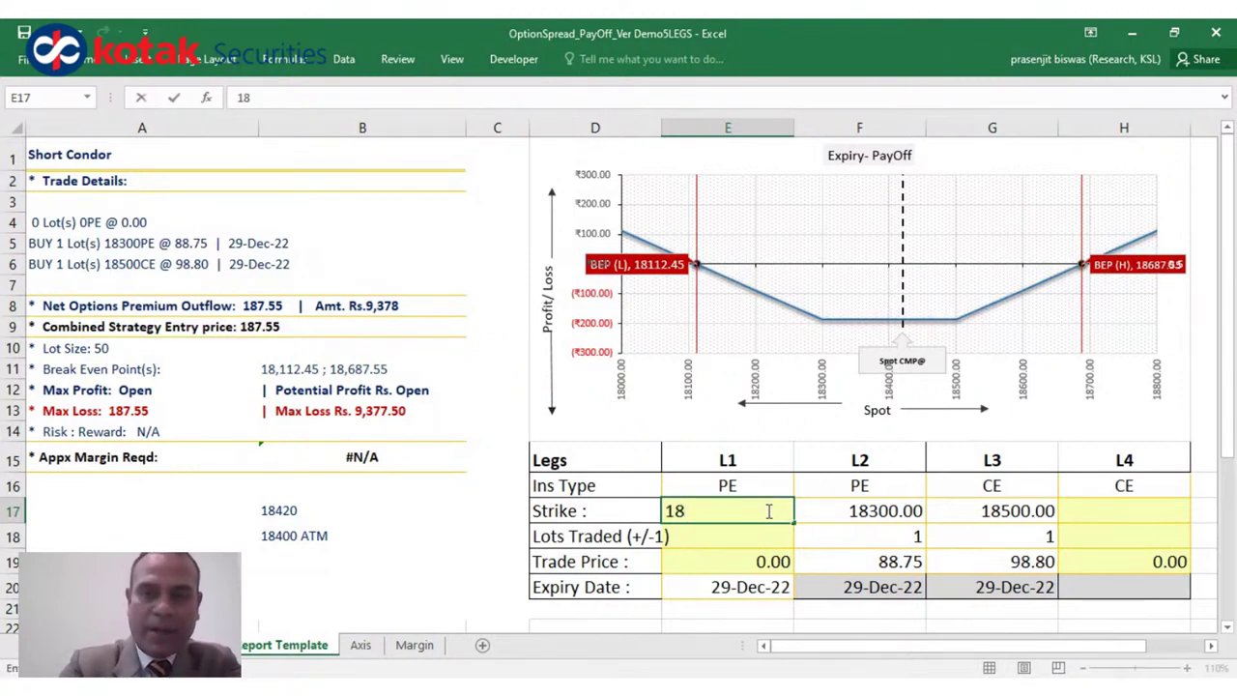
{"action": "type", "text": "1"}
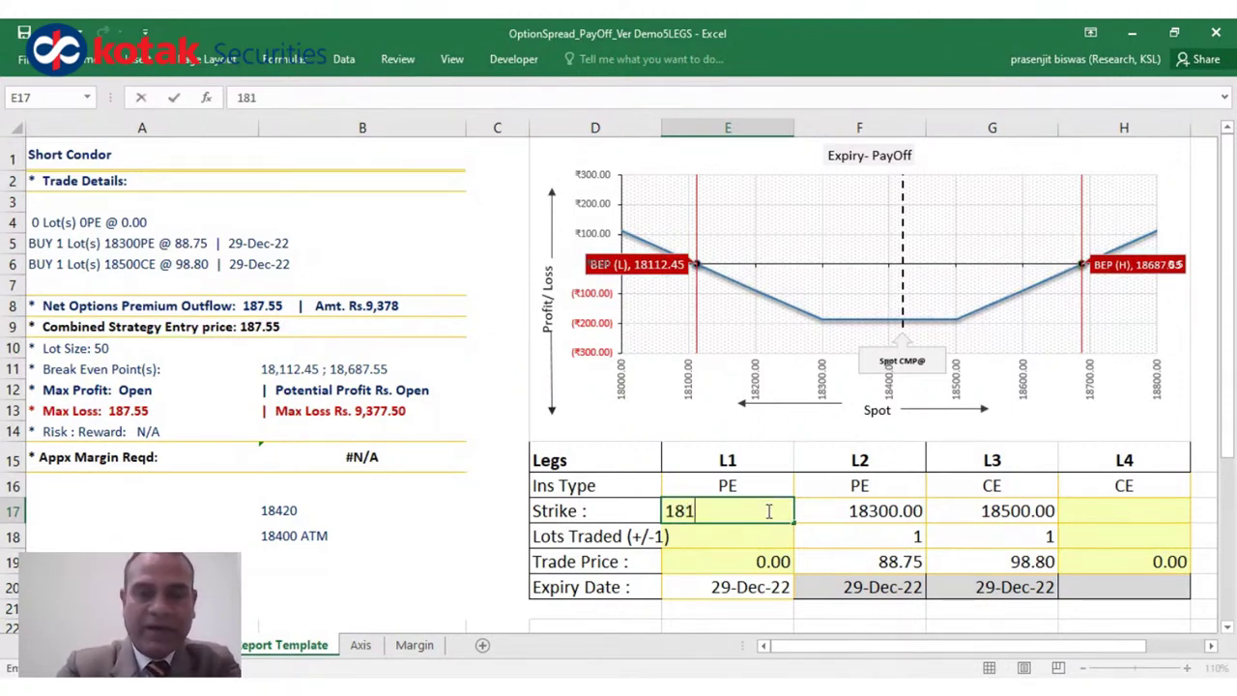
{"action": "type", "text": "00"}
{"action": "key", "text": "Return"}
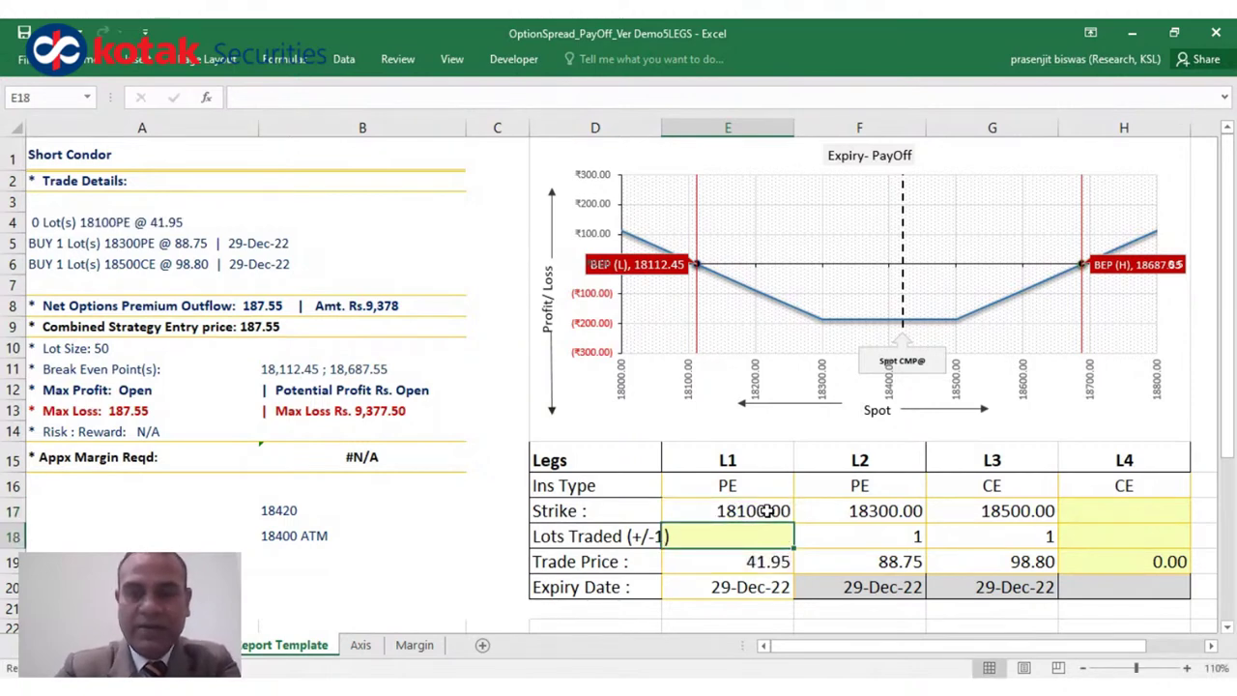
{"action": "type", "text": "-1"}
{"action": "key", "text": "Tab"}
- Add a sold call in L4 with a strike of 18700 and -1 lots traded
{"action": "key", "text": "Tab"}
{"action": "key", "text": "Tab"}
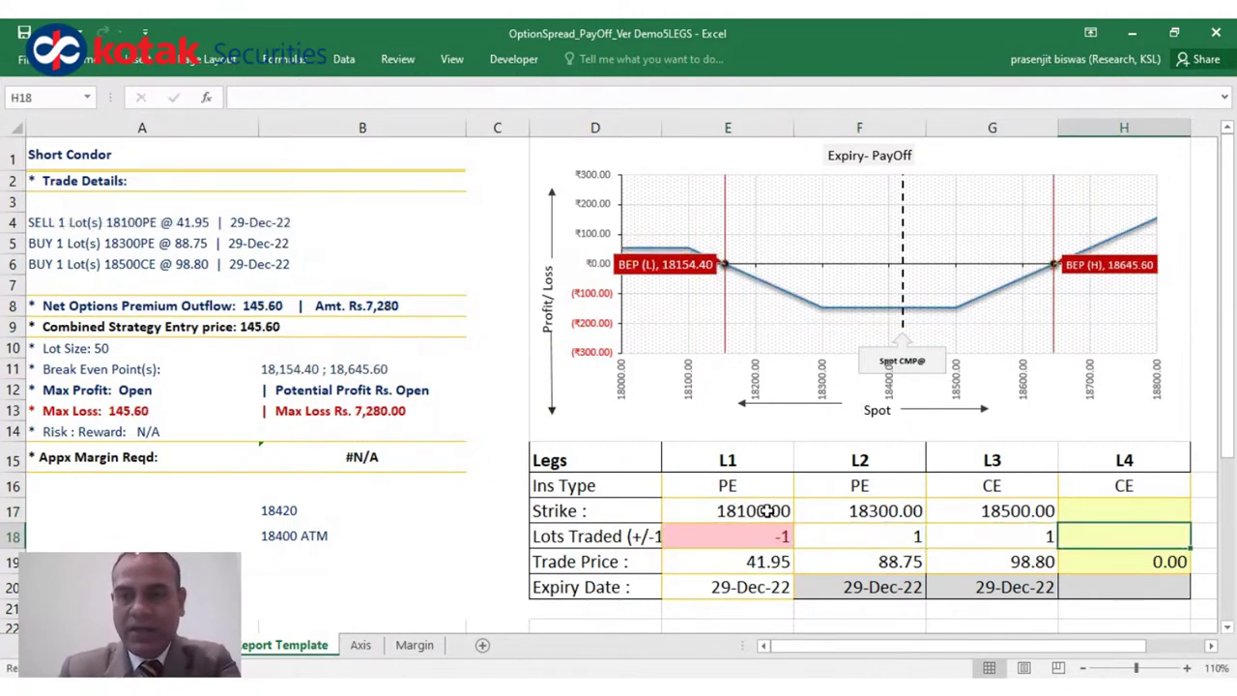
{"action": "key", "text": "Up"}
{"action": "type", "text": "187"}
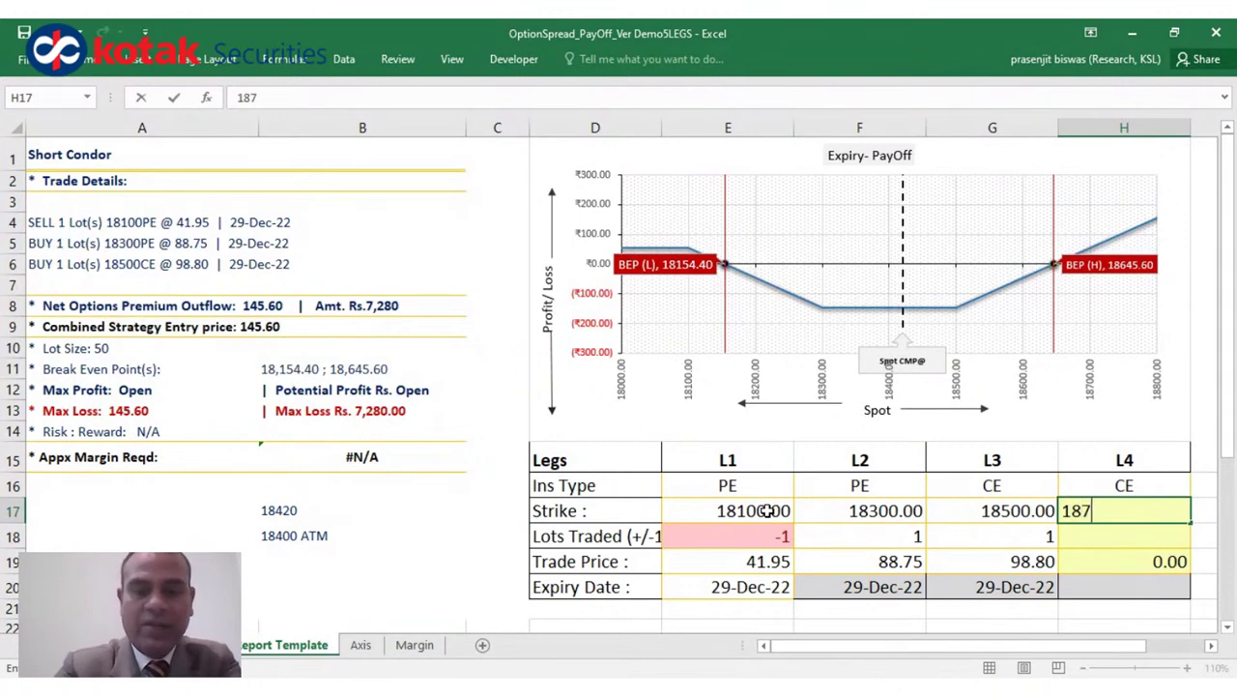
{"action": "type", "text": "00"}
{"action": "key", "text": "Return"}
{"action": "type", "text": "-1"}
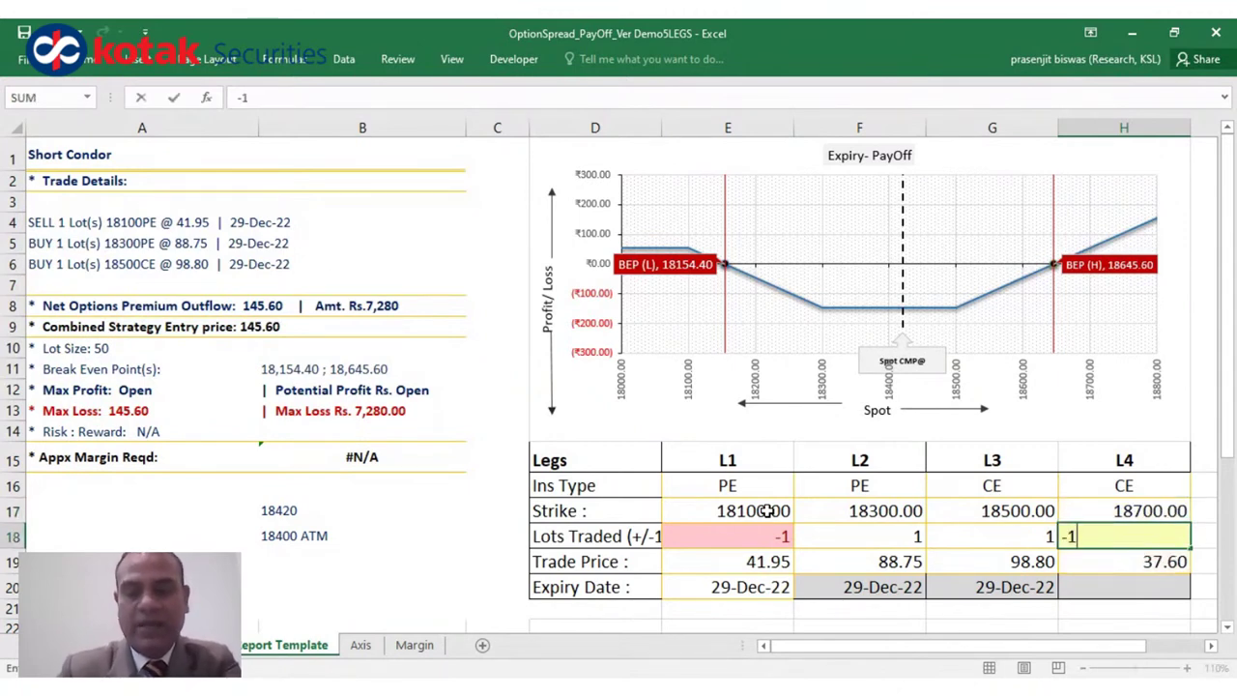
{"action": "key", "text": "Return"}
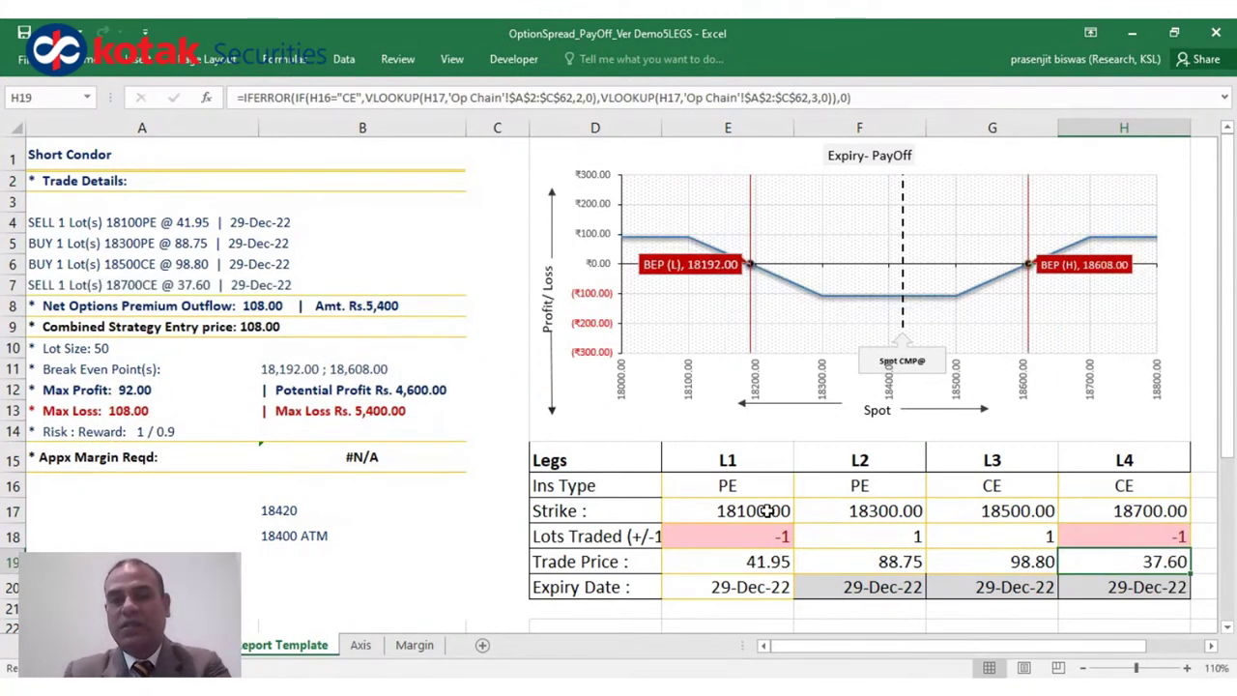
- Examine the combined trade price of the sold legs L1 and L4 and the lots traded across all four legs
{"action": "left_click", "coordinate": [781, 563]}
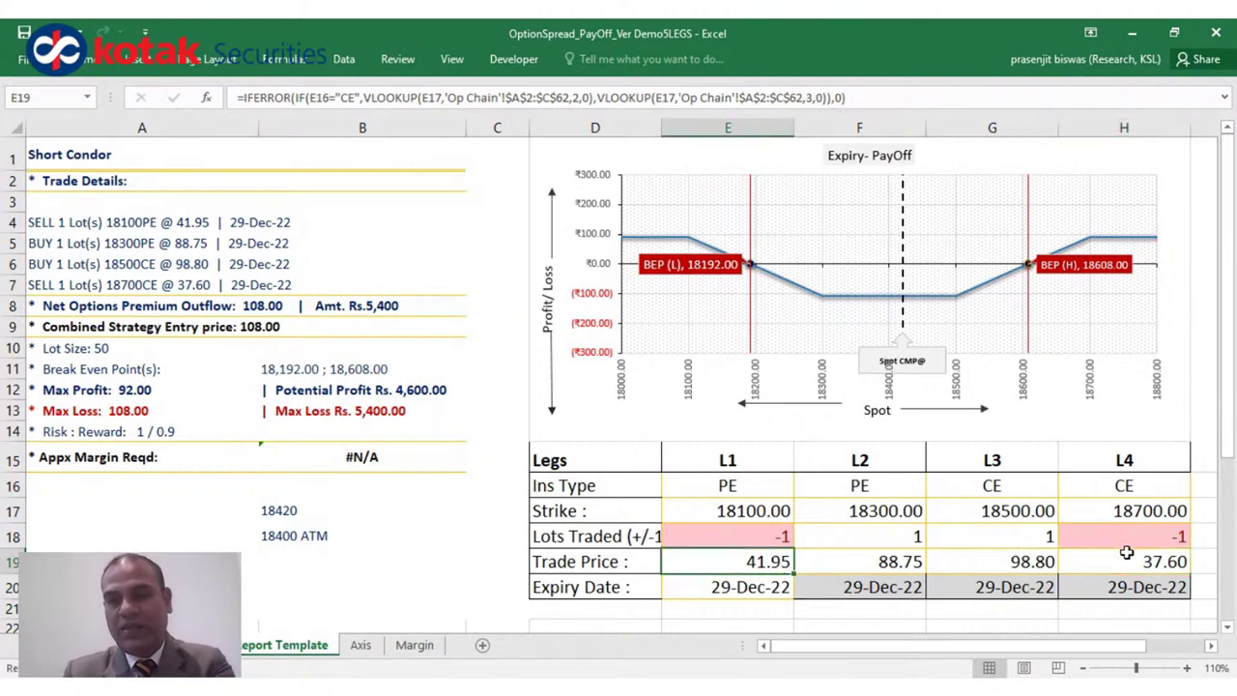
{"action": "left_click", "coordinate": [1126, 553], "text": "ctrl"}
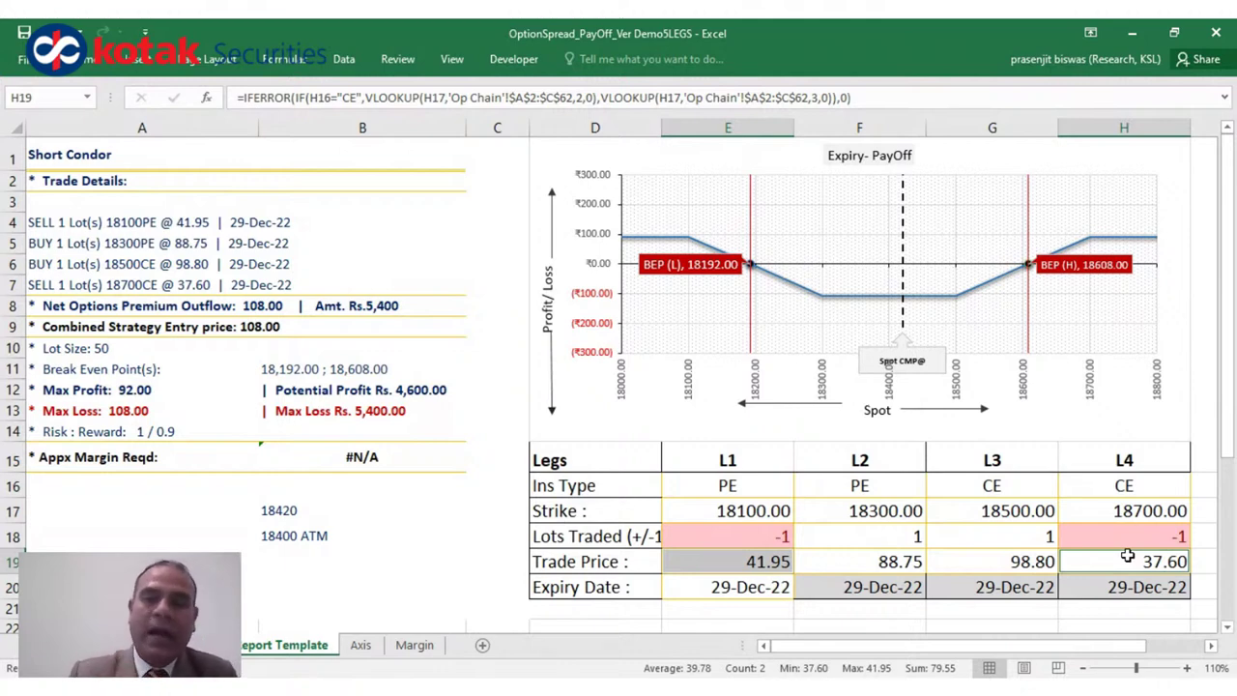
{"action": "left_click", "coordinate": [915, 535]}
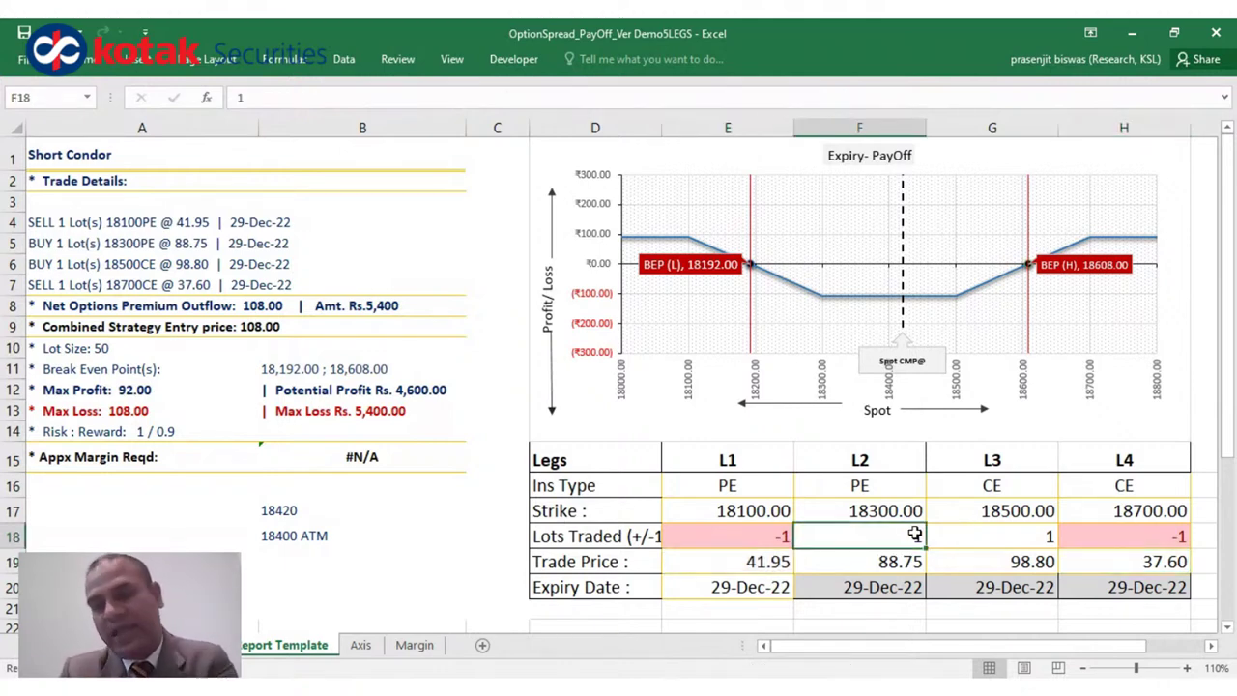
{"action": "left_click", "coordinate": [1010, 534]}
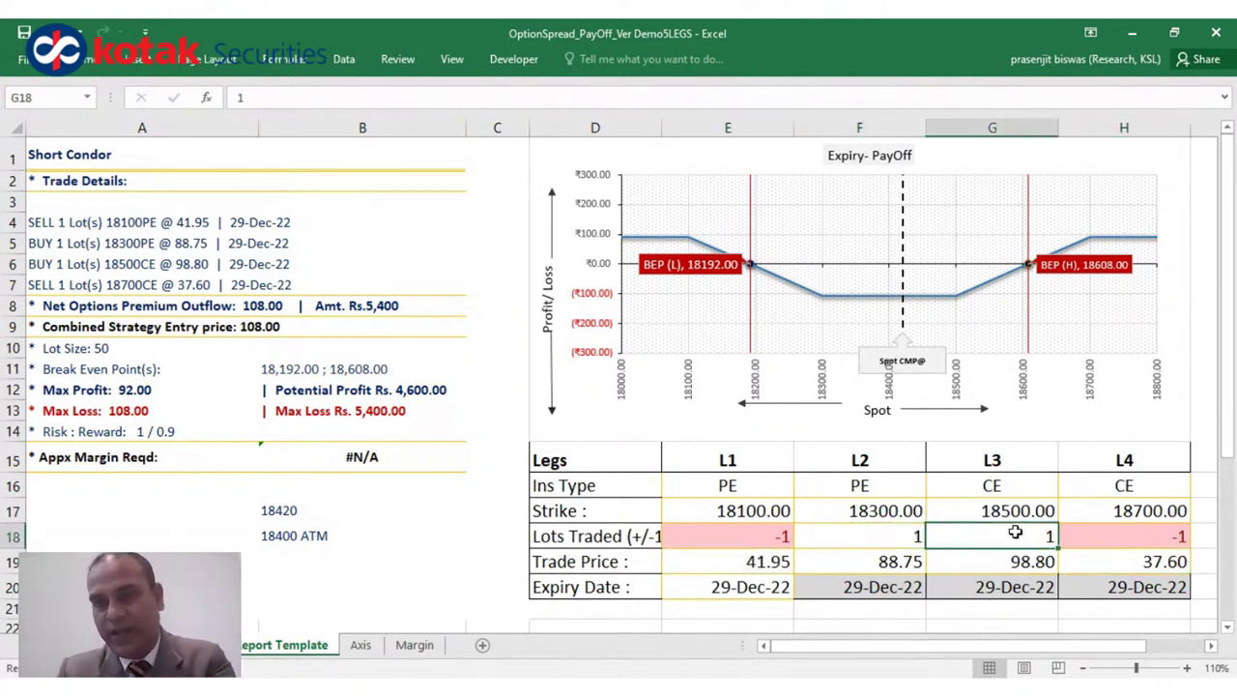
{"action": "left_click", "coordinate": [768, 536]}
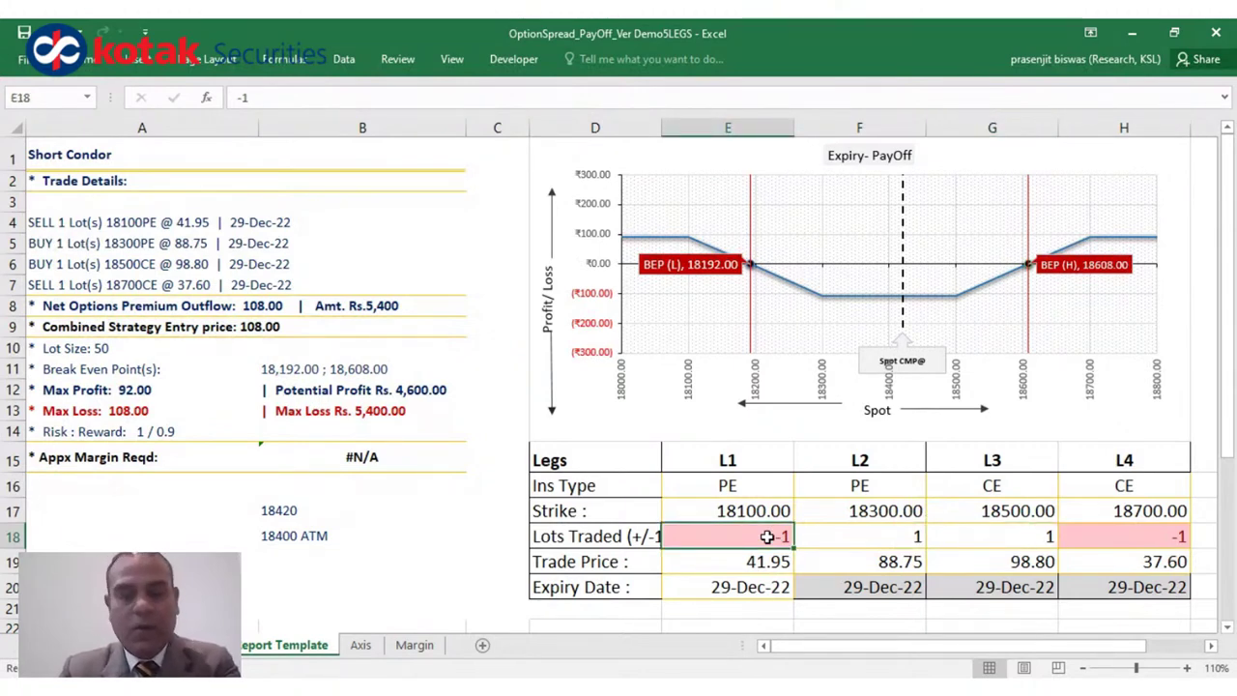
{"action": "key", "text": "shift+Right"}
{"action": "key", "text": "shift+Right"}
{"action": "key", "text": "shift+Right"}
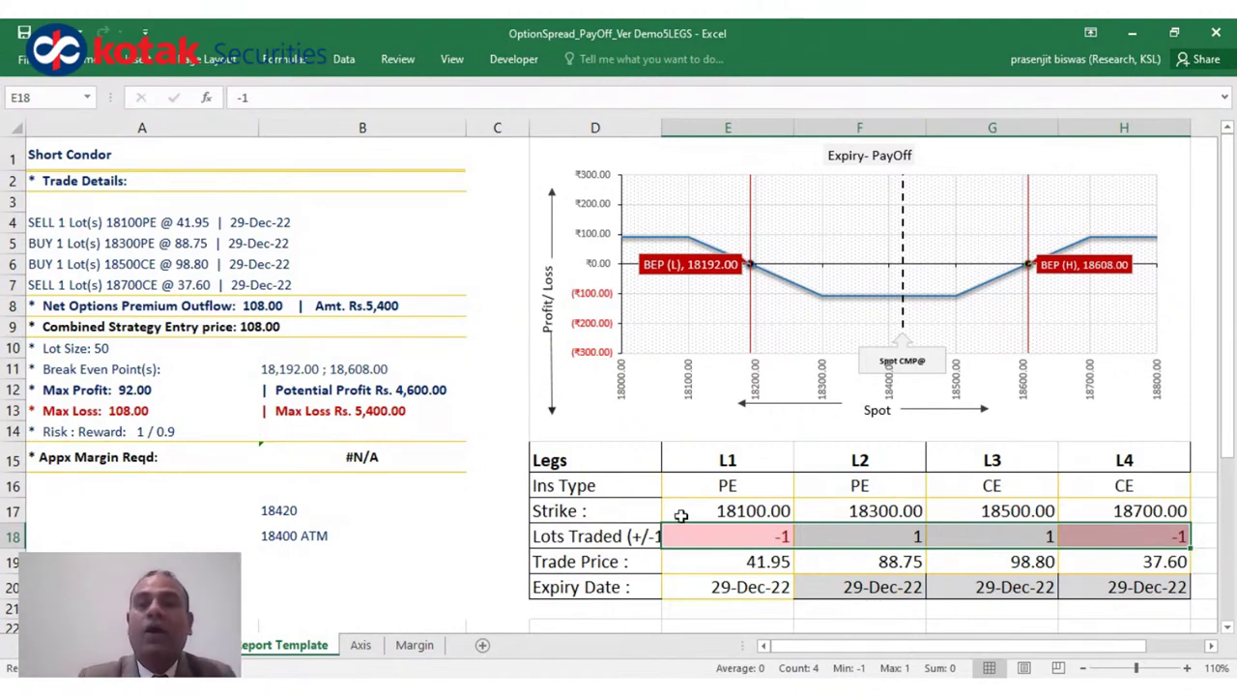
- Examine the lots traded and strikes of the bought legs L2 and L3
{"action": "left_click", "coordinate": [846, 541]}
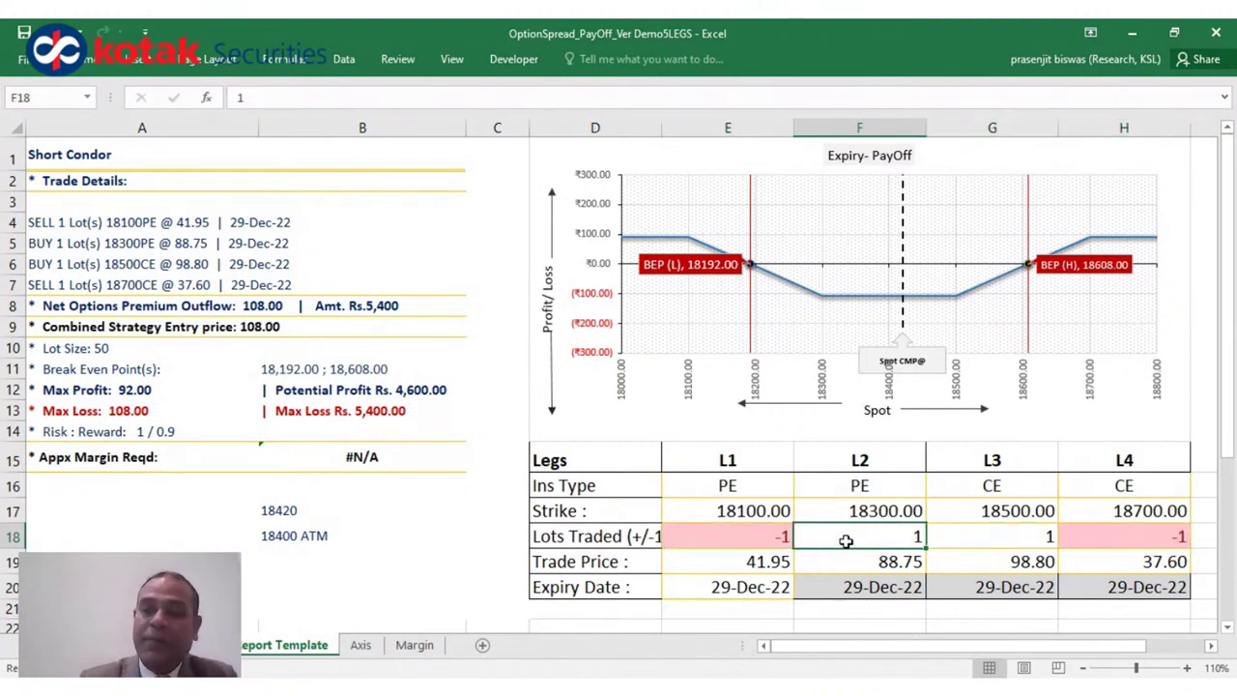
{"action": "left_click", "coordinate": [982, 539]}
{"action": "left_click", "coordinate": [889, 539]}
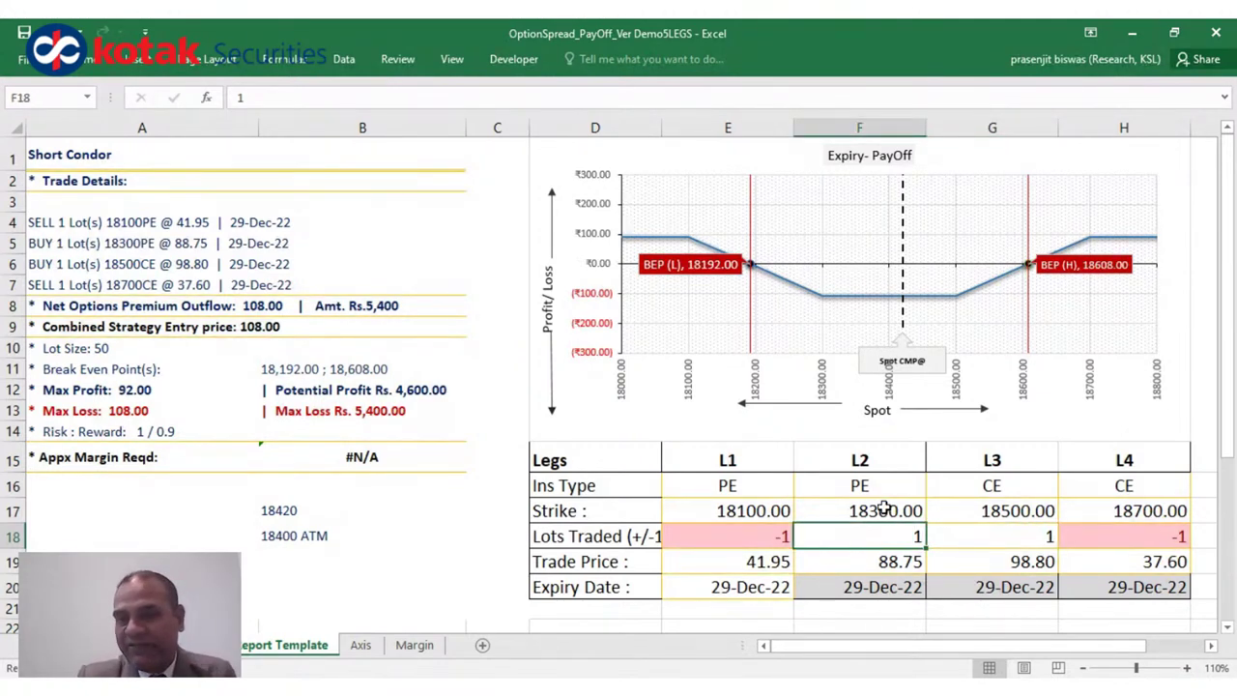
{"action": "left_click", "coordinate": [884, 510]}
{"action": "key", "text": "shift+Right"}
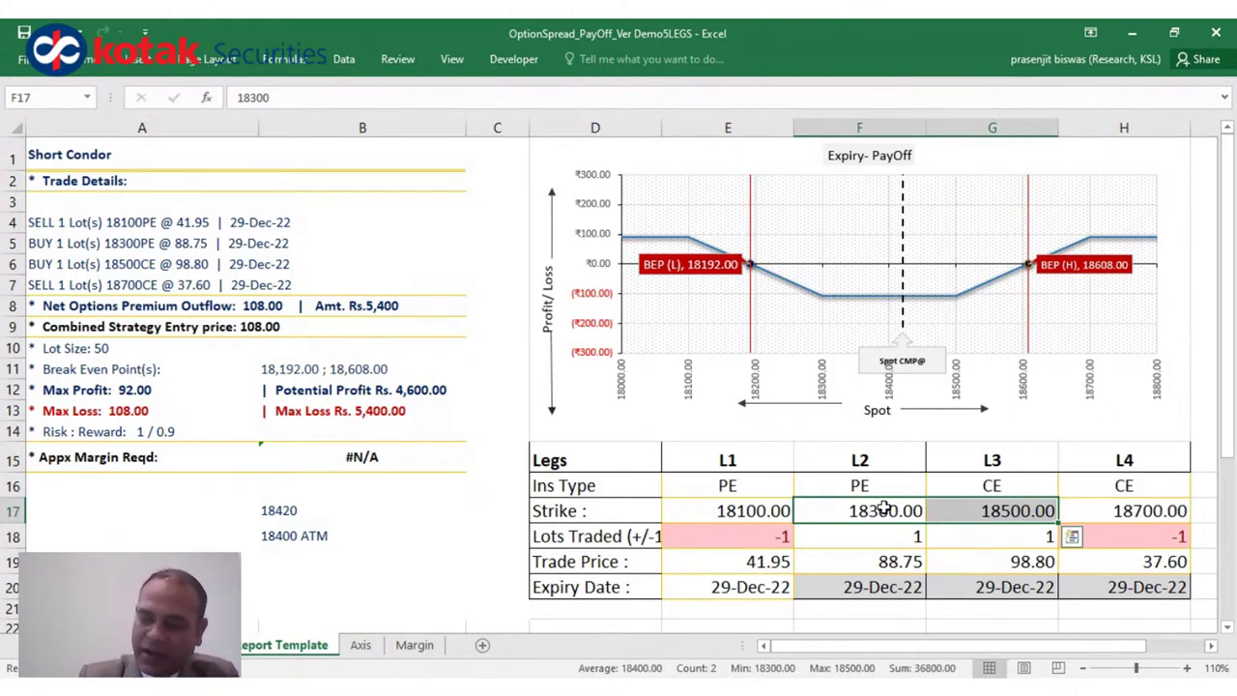
{"action": "left_click", "coordinate": [873, 540]}
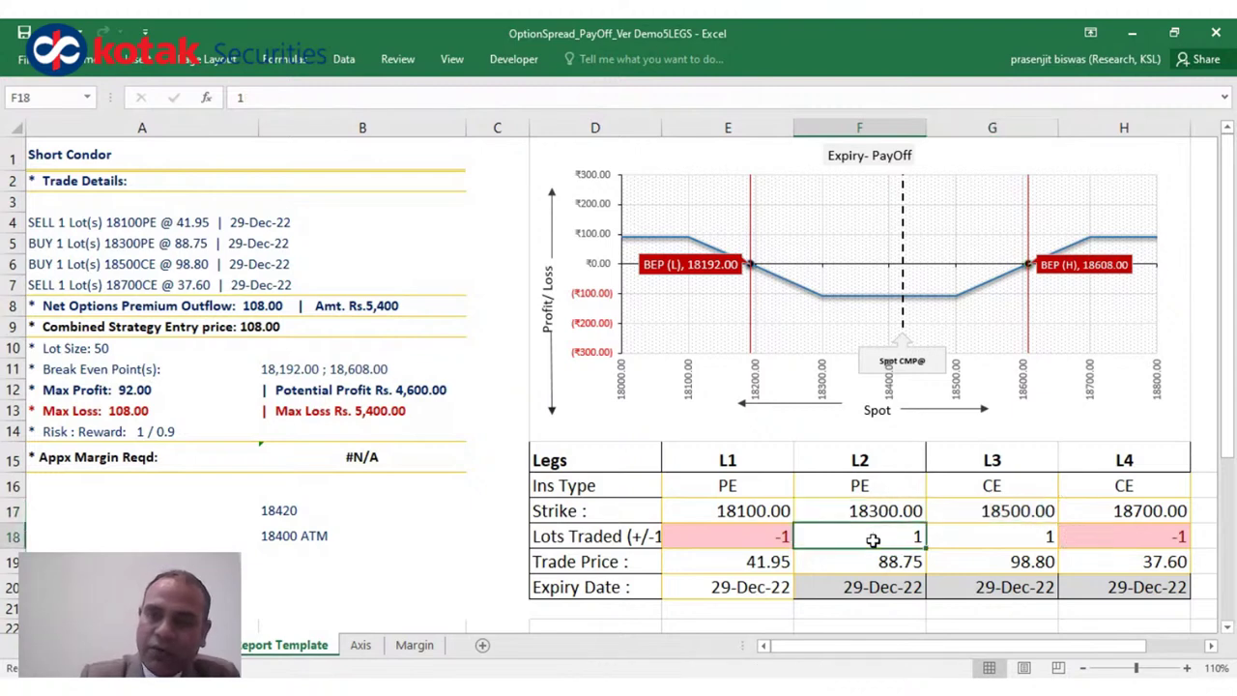
- Examine the lots traded in sold leg L4 and the instrument types and lots traded of bought legs L2 and L3
{"action": "left_click", "coordinate": [1165, 533]}
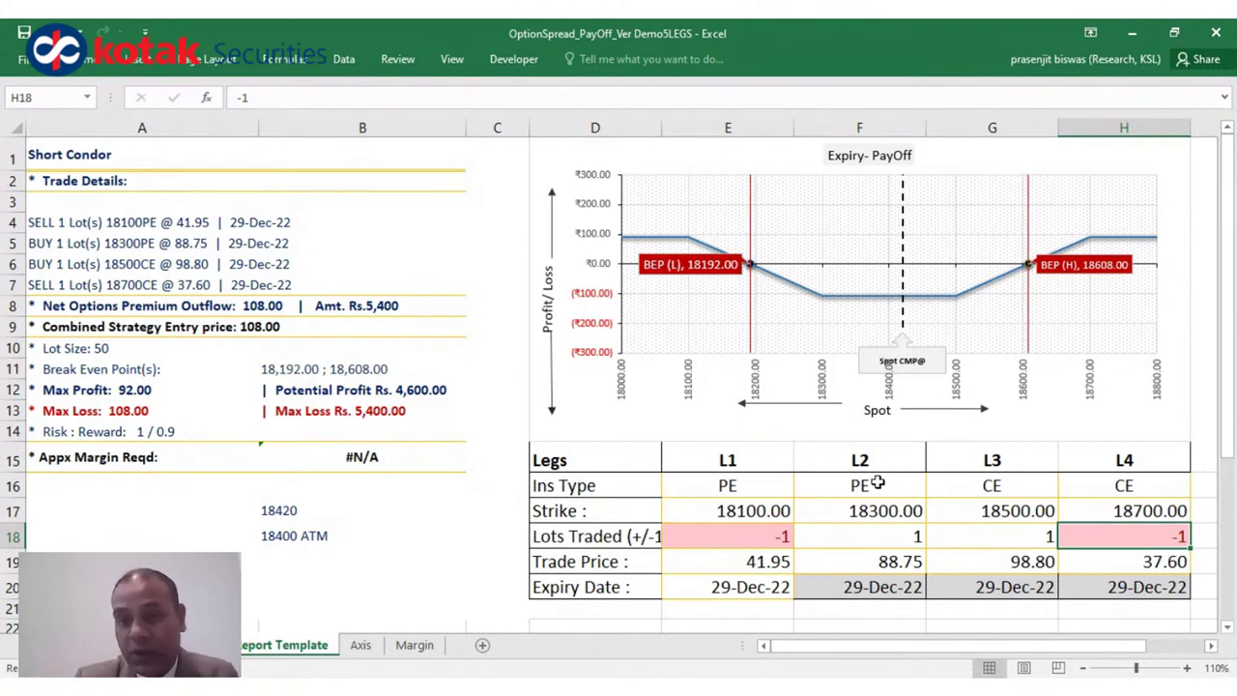
{"action": "left_click_drag", "start_coordinate": [875, 482], "coordinate": [877, 483]}
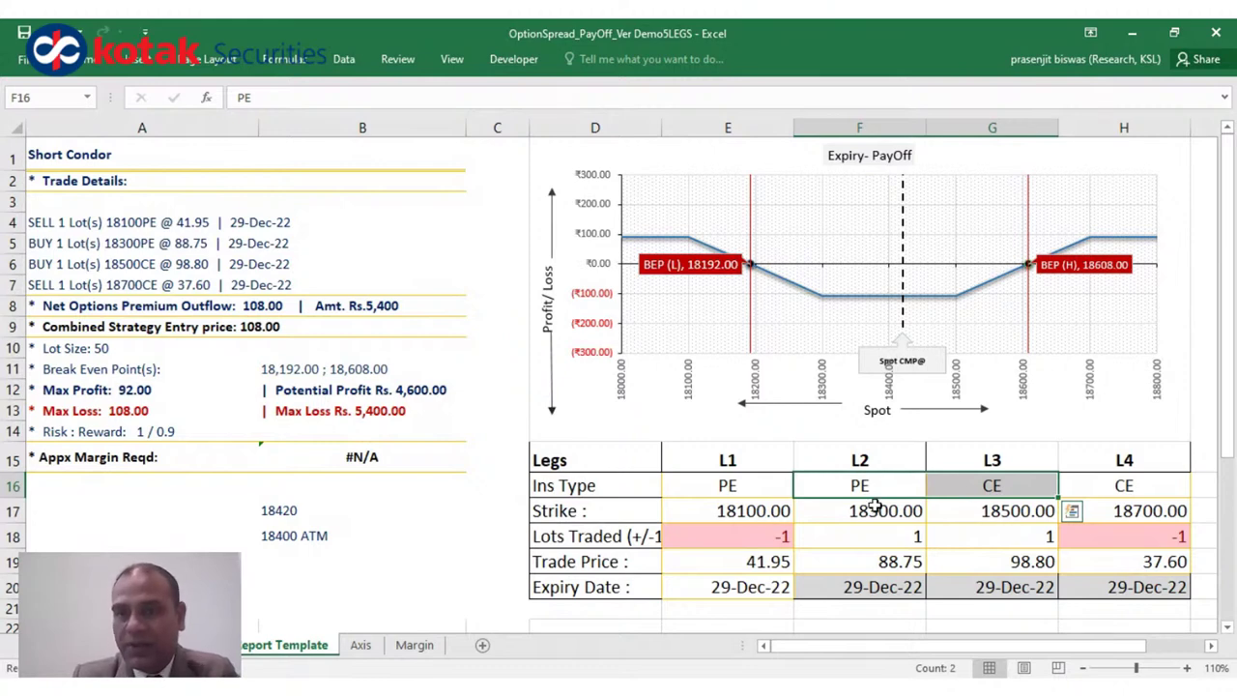
{"action": "left_click_drag", "start_coordinate": [875, 505], "coordinate": [875, 505]}
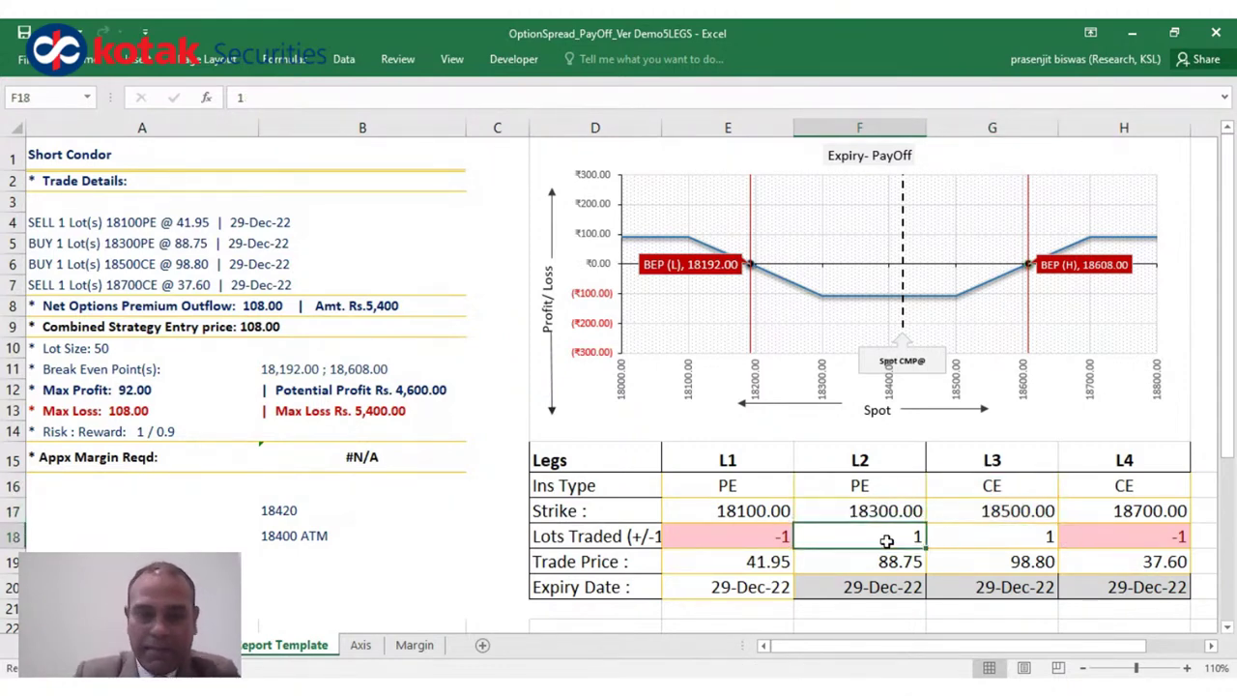
{"action": "left_click", "coordinate": [887, 540]}
{"action": "key", "text": "shift+Right"}
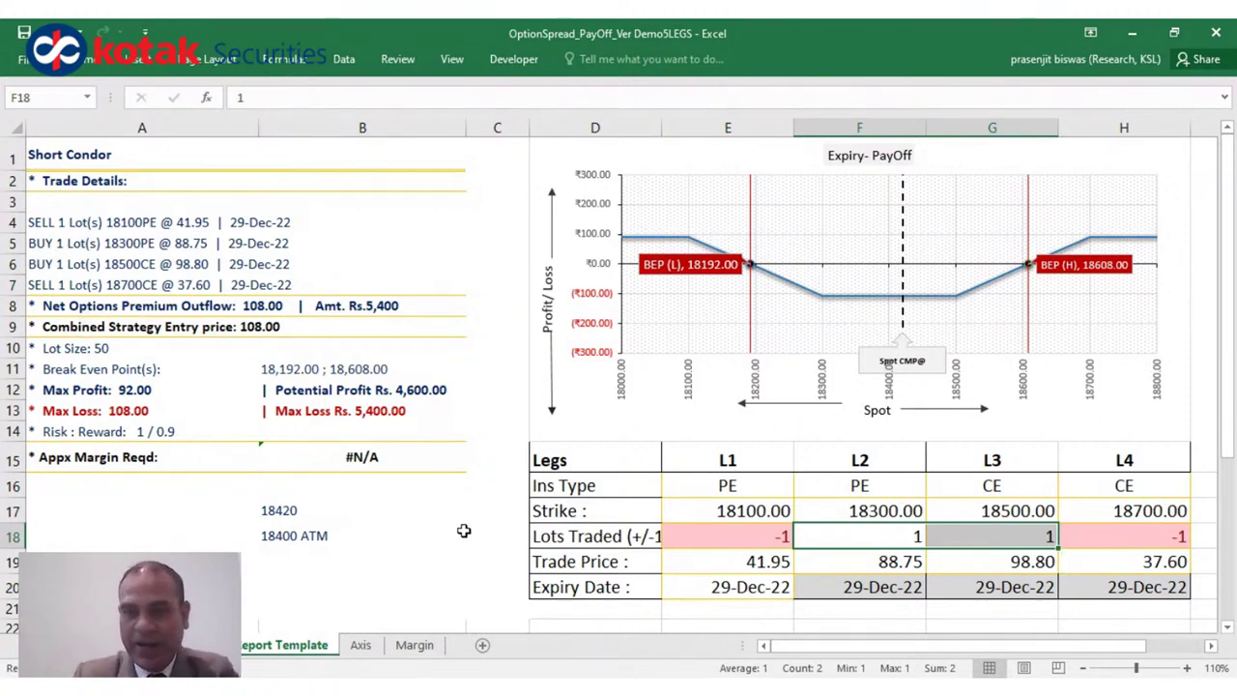
- Reverse the position of all four legs by setting lots traded to 1 for L1 and L4 and -1 for L2 and L3
{"action": "left_click", "coordinate": [755, 530]}
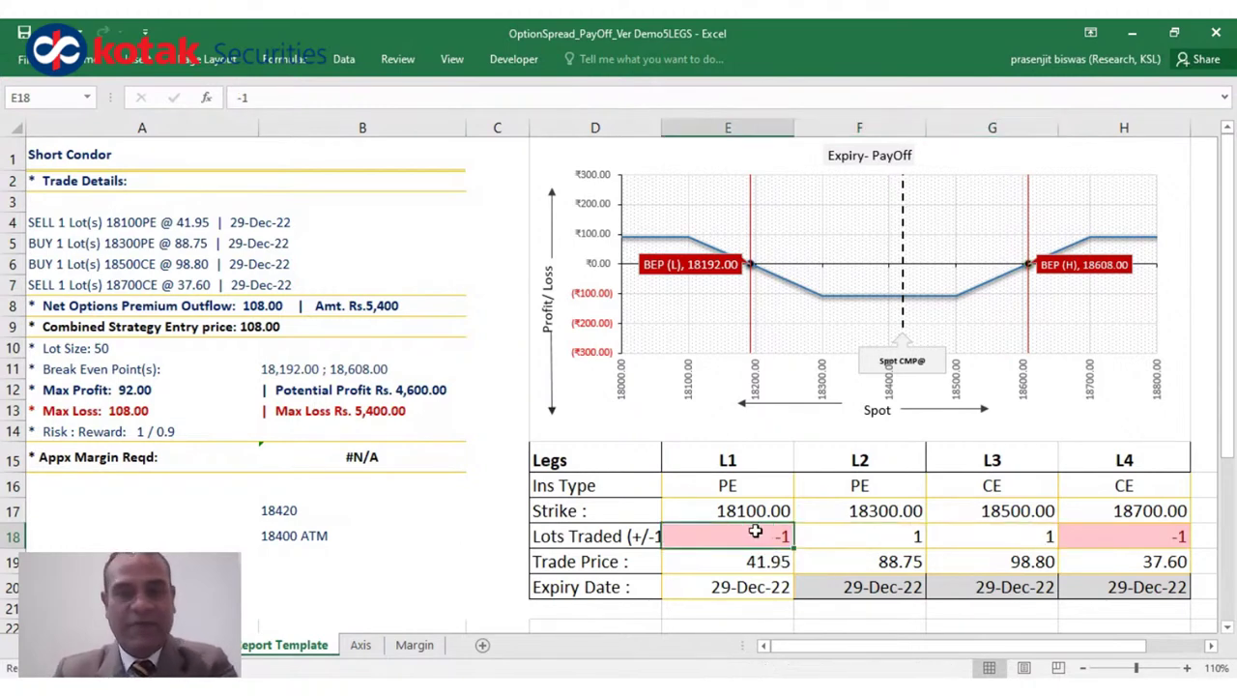
{"action": "type", "text": "1"}
{"action": "key", "text": "Tab"}
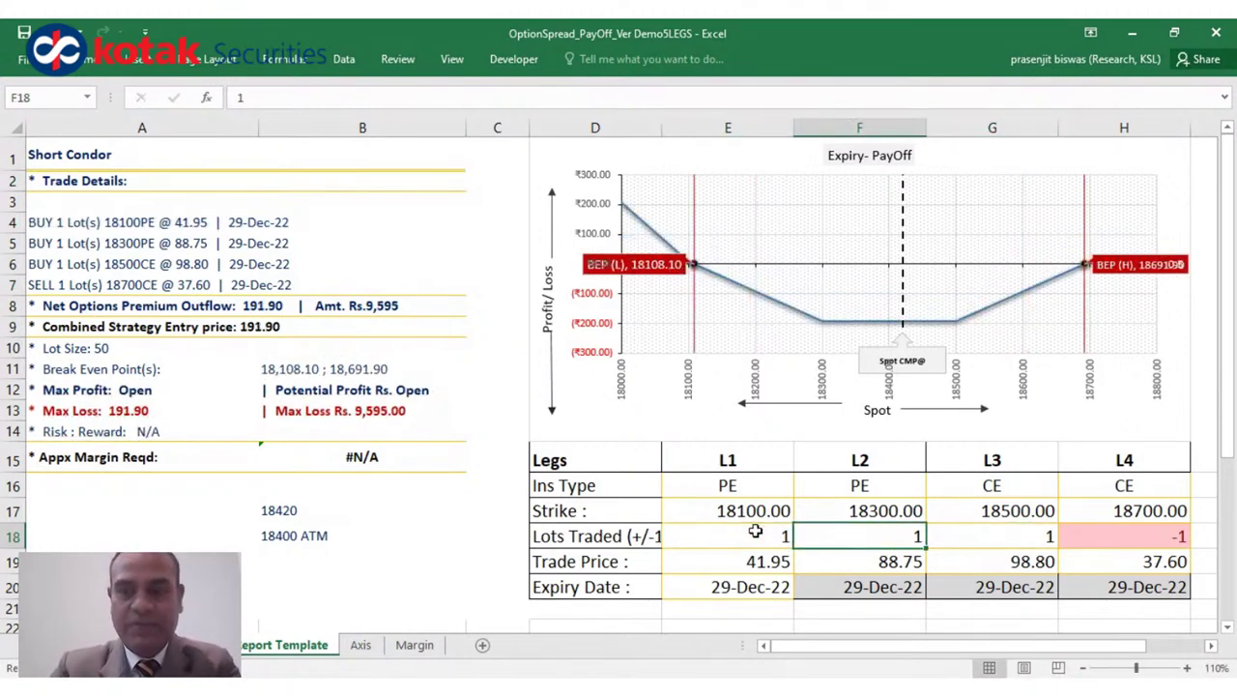
{"action": "type", "text": "-1"}
{"action": "key", "text": "Tab"}
{"action": "type", "text": "-1"}
{"action": "key", "text": "Tab"}
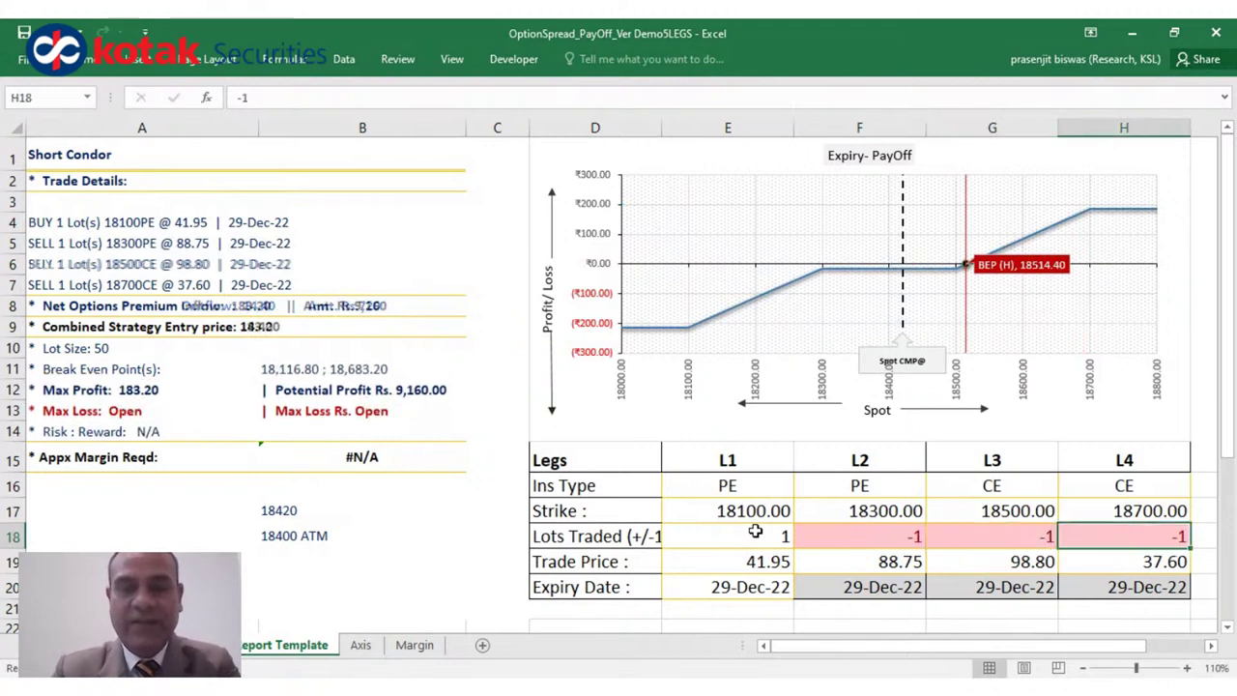
{"action": "key", "text": "Return"}
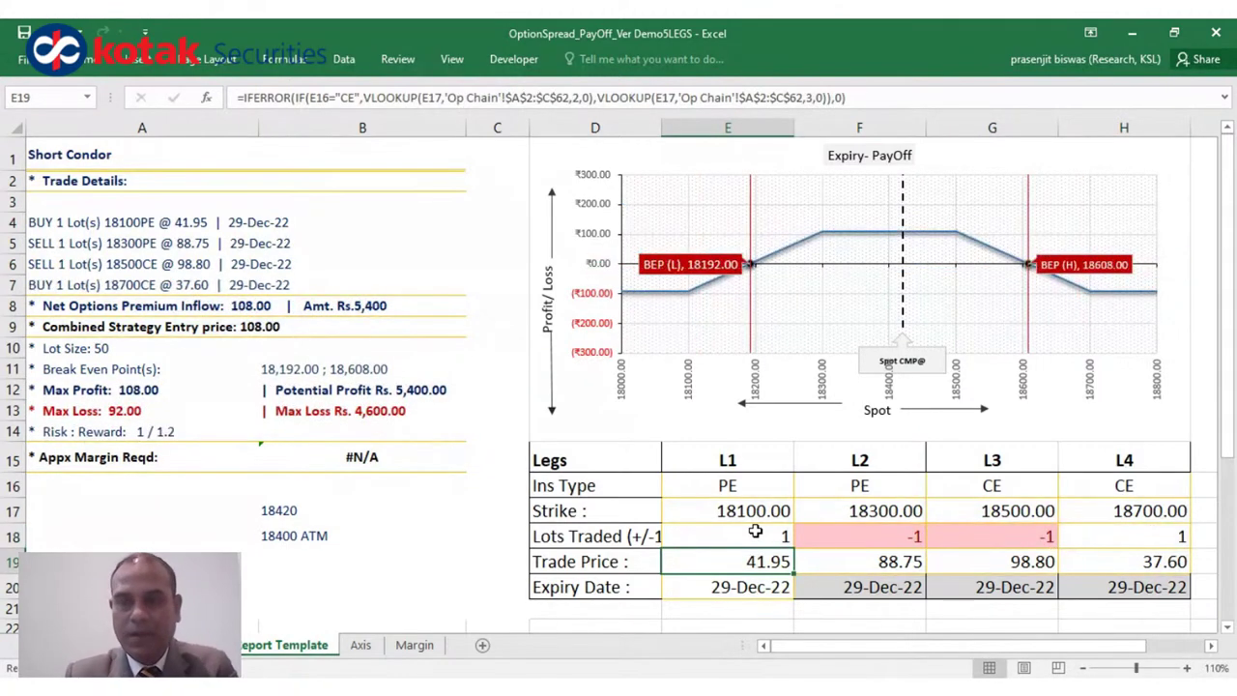
- Examine the lots traded across all four legs and the instrument types and strikes of the sold inner legs L2 and L3
{"action": "left_click", "coordinate": [916, 536]}
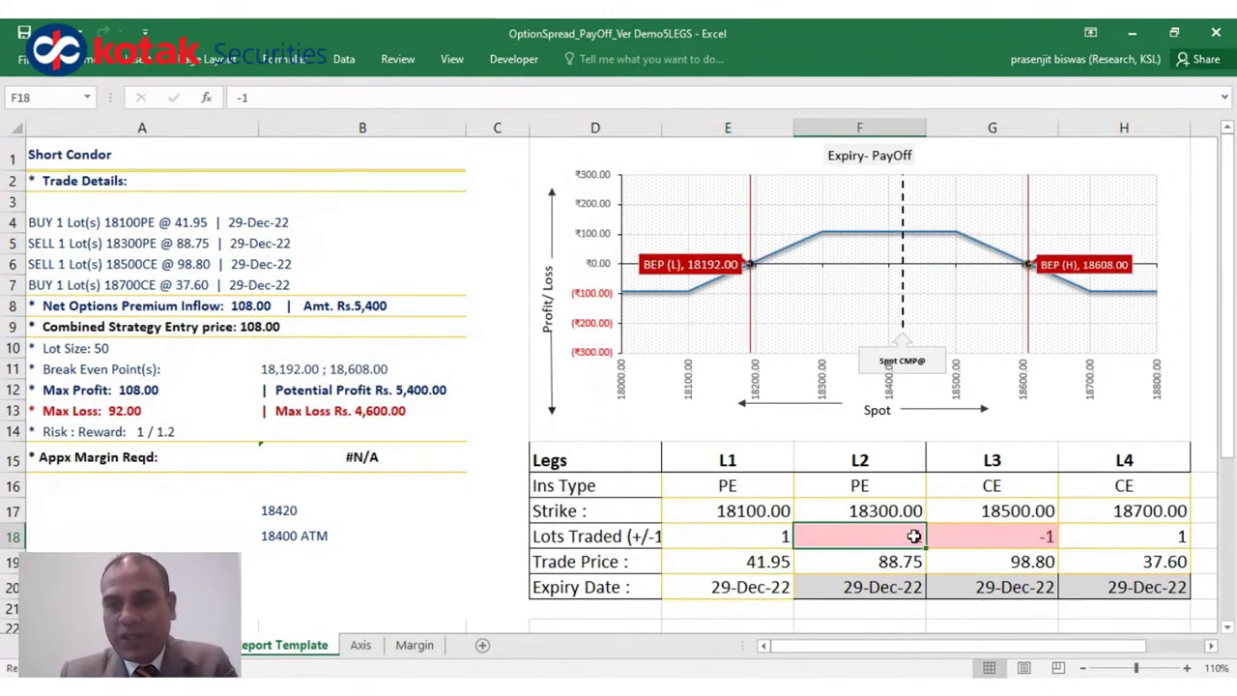
{"action": "left_click", "coordinate": [1015, 537]}
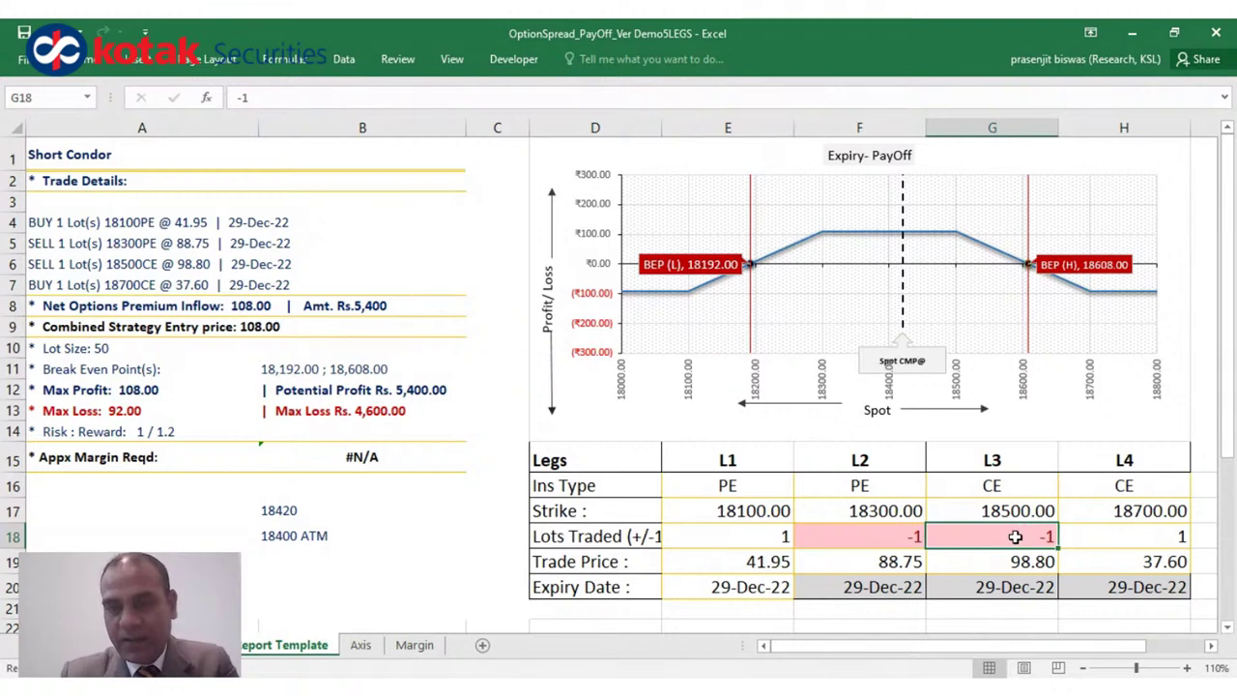
{"action": "left_click", "coordinate": [783, 538]}
{"action": "left_click", "coordinate": [1157, 537]}
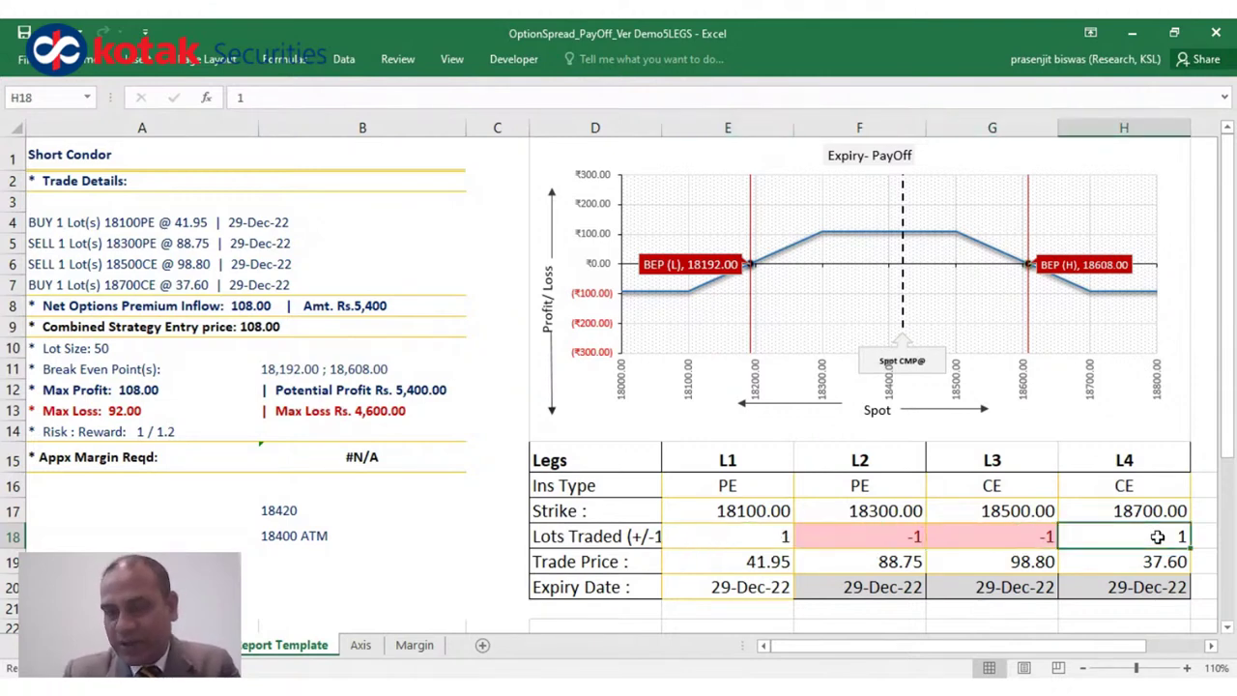
{"action": "left_click", "coordinate": [882, 492]}
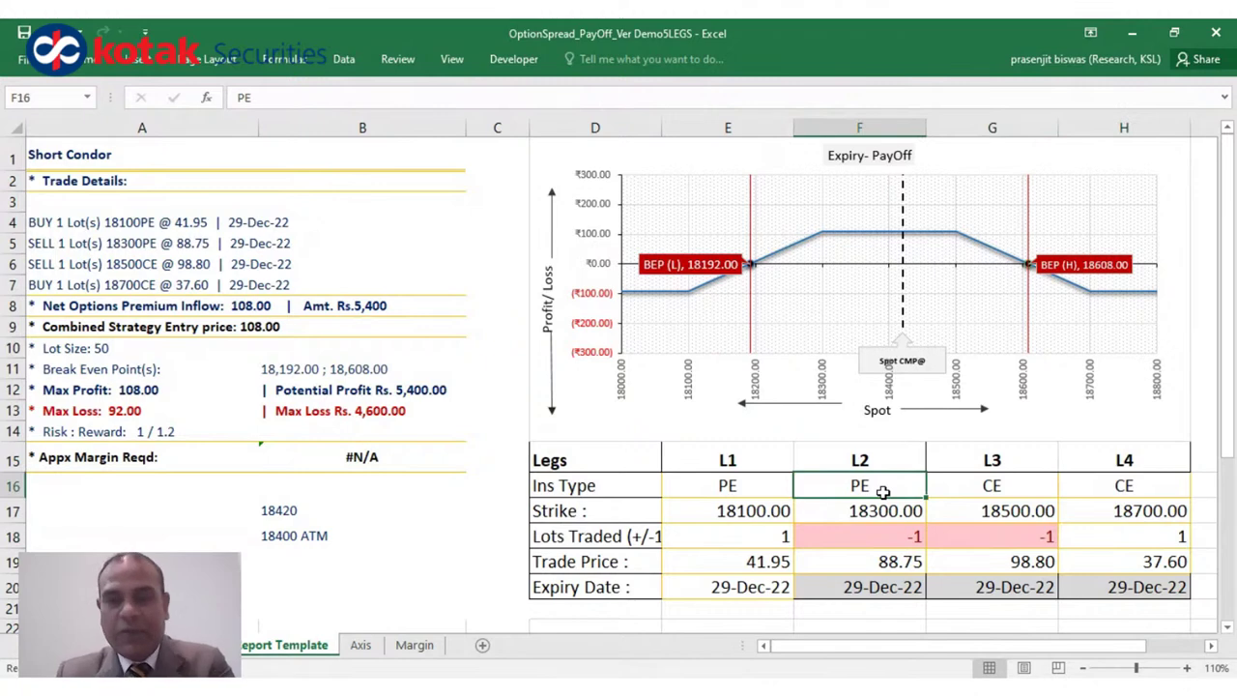
{"action": "key", "text": "shift+Right"}
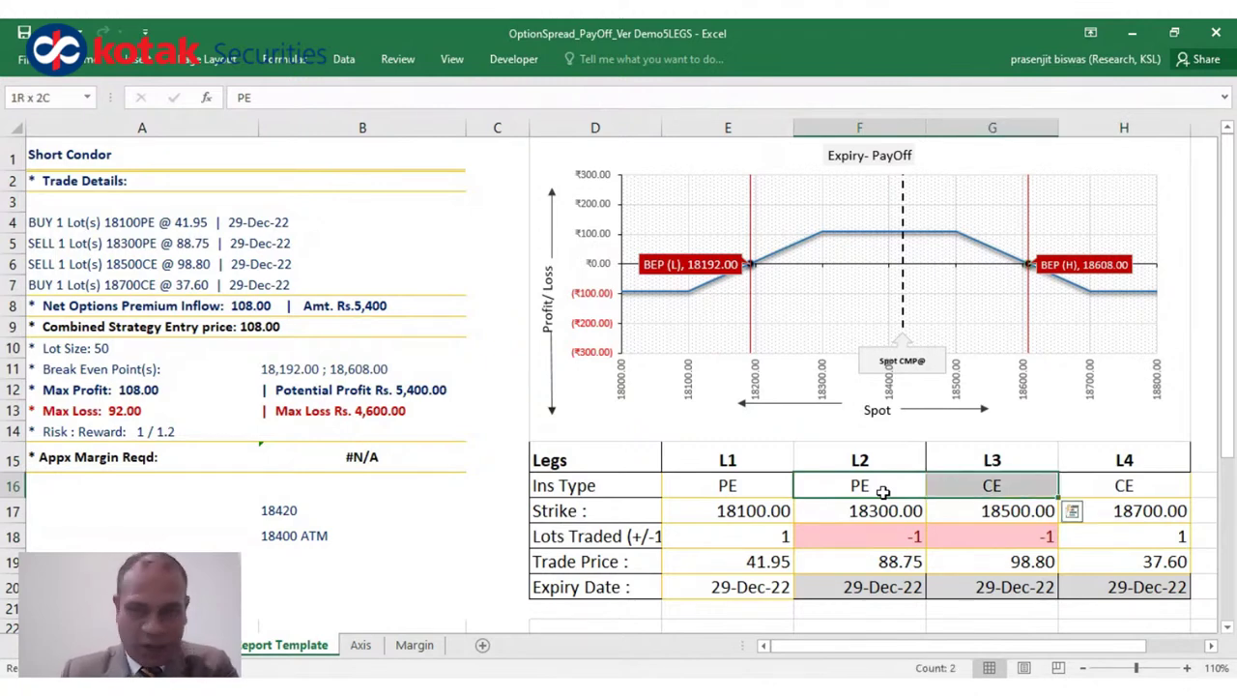
{"action": "key", "text": "Down"}
{"action": "key", "text": "Left"}
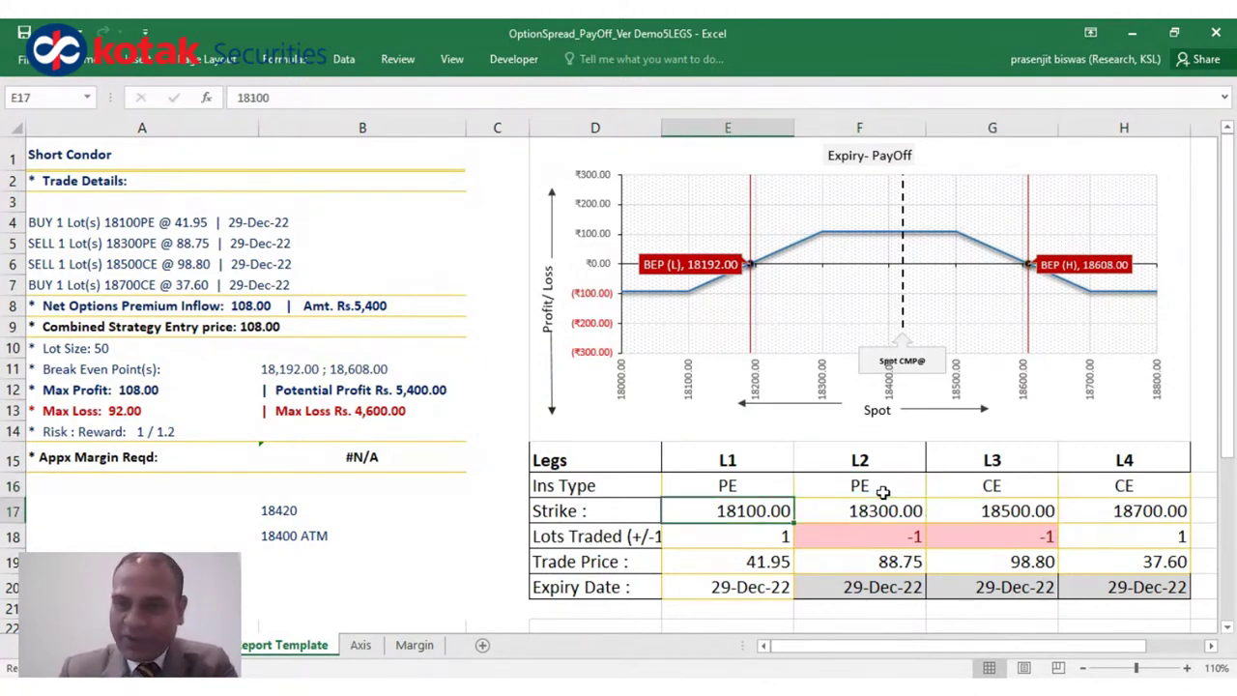
{"action": "key", "text": "Right"}
{"action": "key", "text": "shift+Right"}
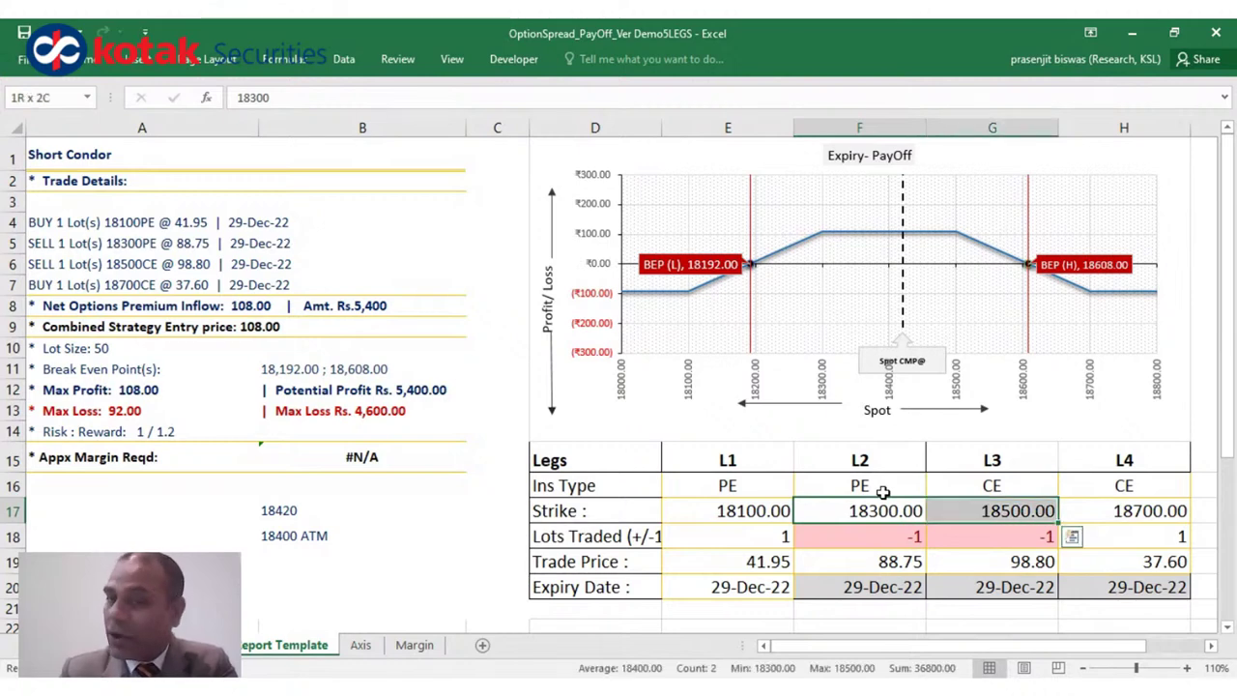
{"action": "key", "text": "Down"}
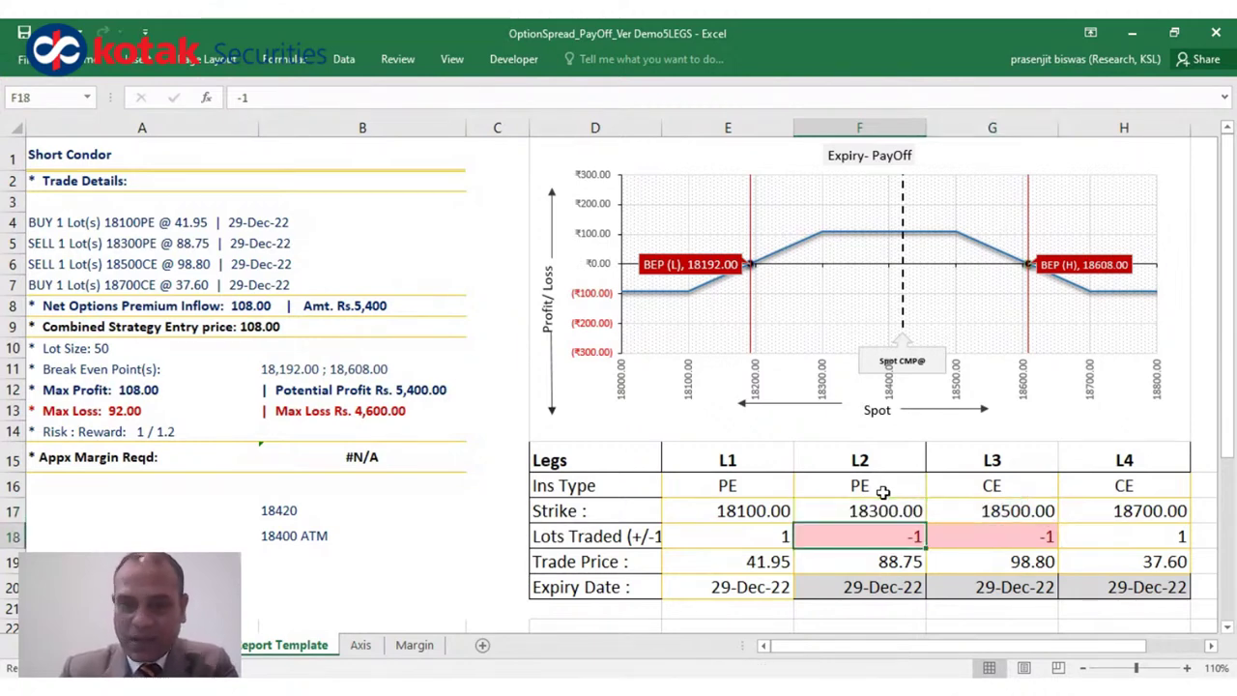
{"action": "key", "text": "shift+Right"}
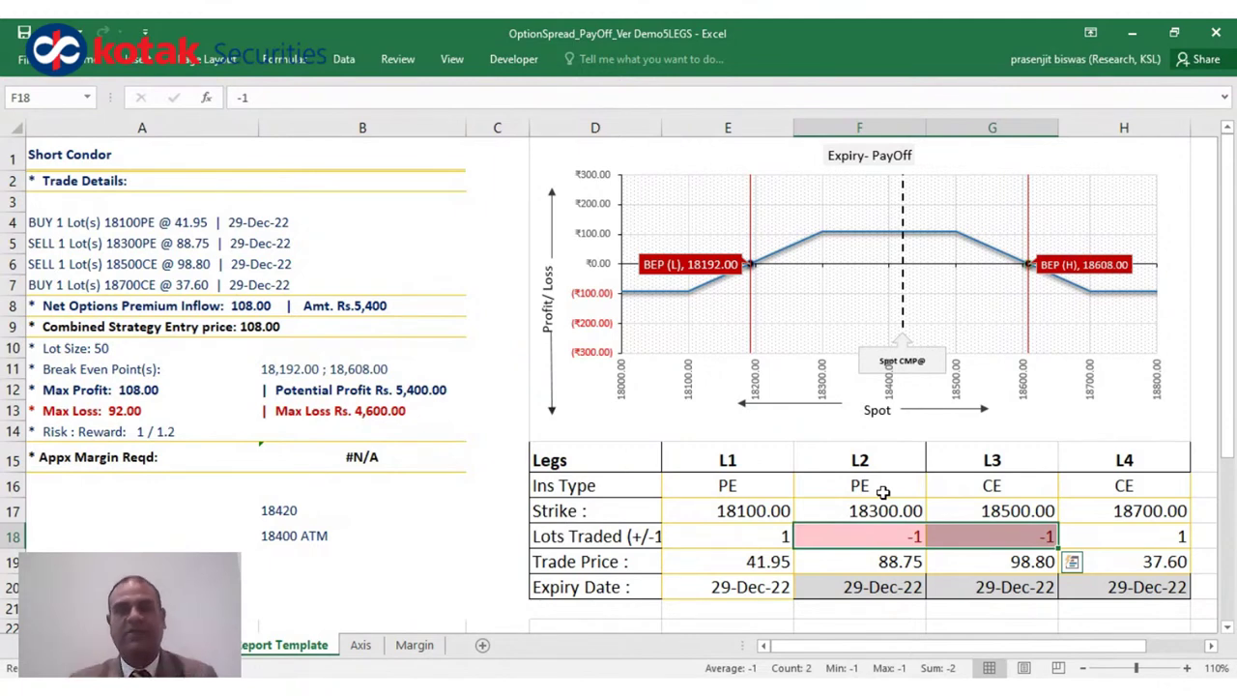
- Examine the strike and lots traded of bought leg L1 and the instrument types across all four legs
{"action": "left_click", "coordinate": [767, 511]}
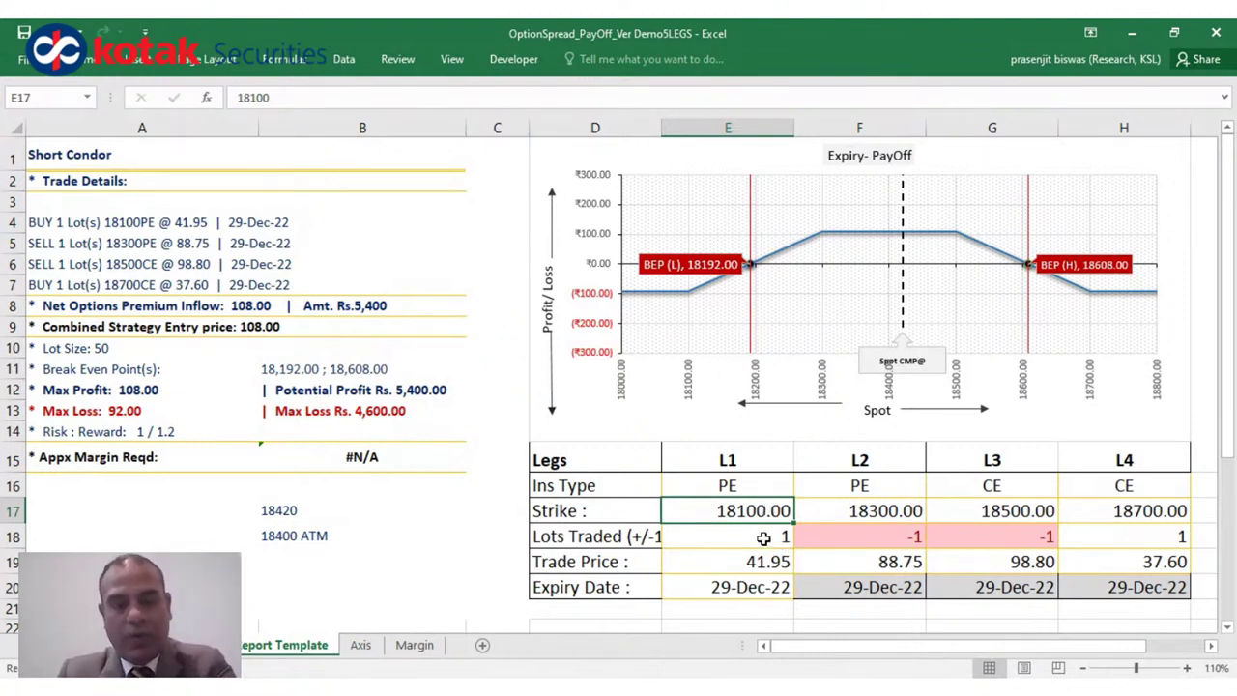
{"action": "left_click", "coordinate": [764, 537]}
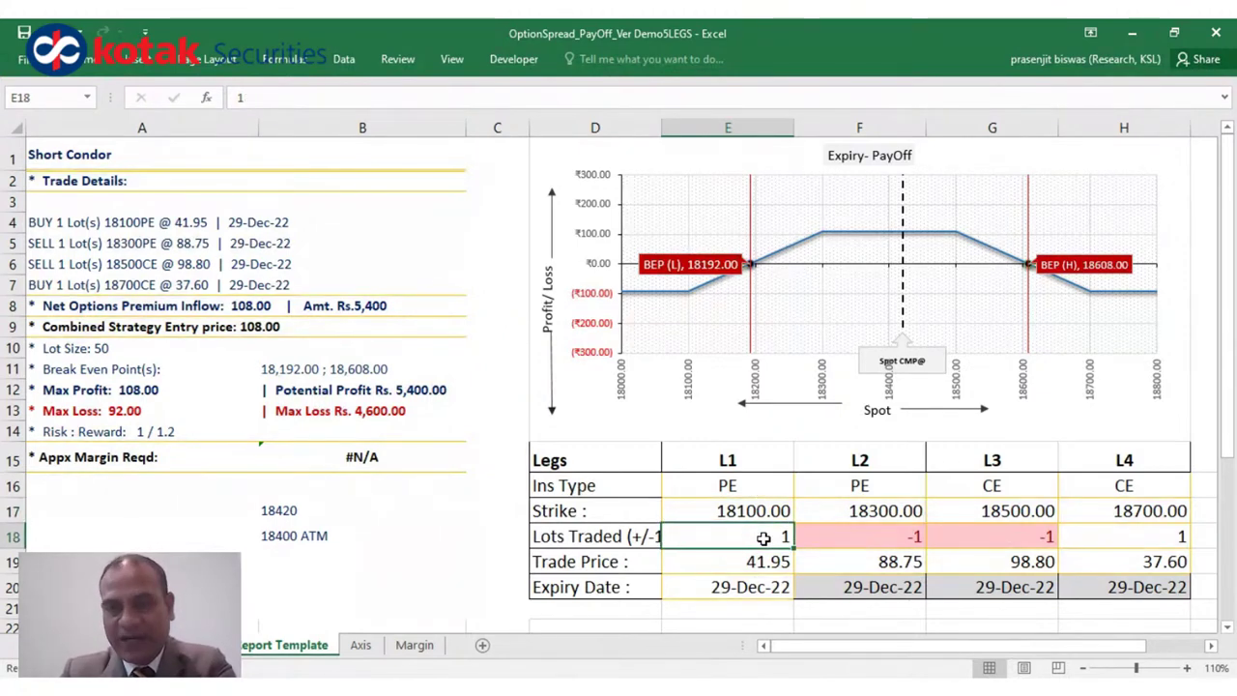
{"action": "left_click", "coordinate": [744, 486]}
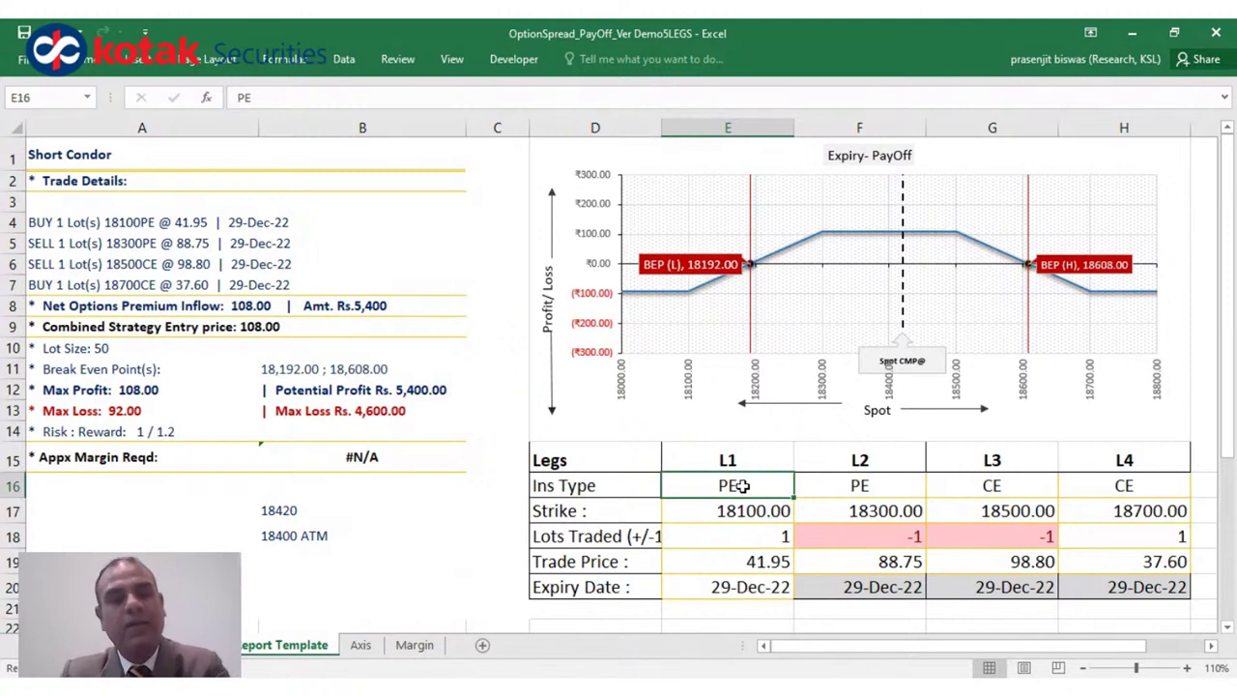
{"action": "key", "text": "shift+Right"}
{"action": "key", "text": "shift+Right"}
{"action": "key", "text": "shift+Right"}
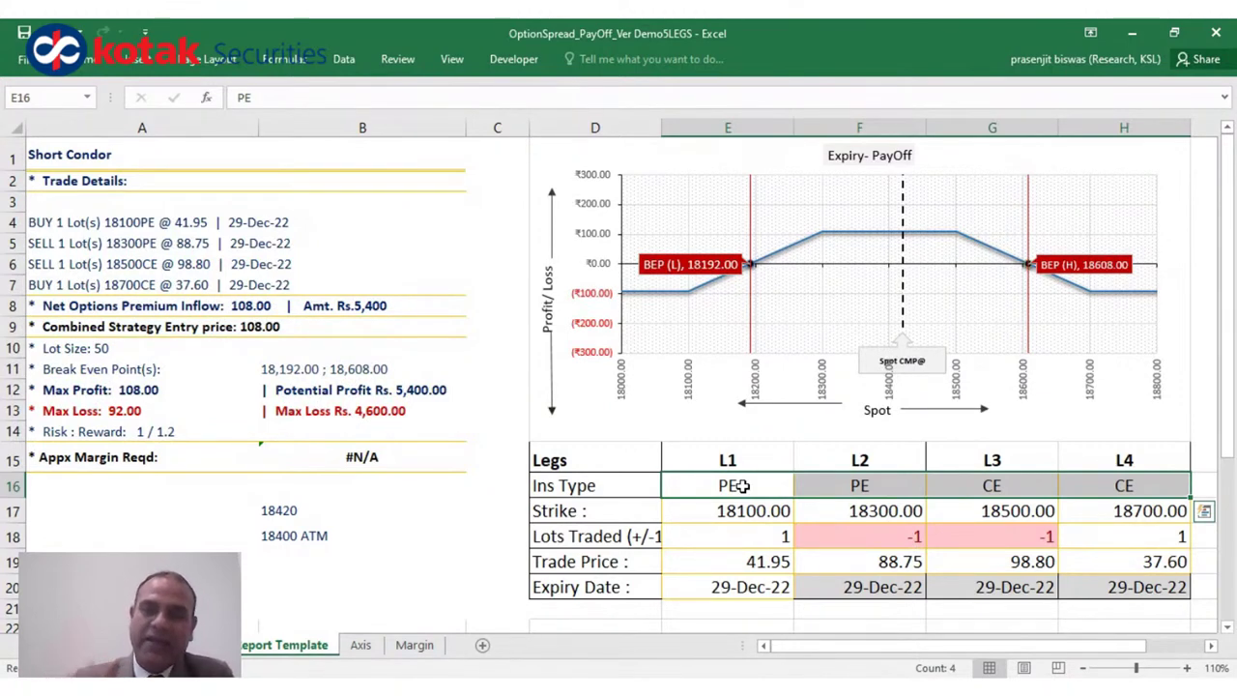
- Clear the instrument types and strikes of all four legs, L1 to L4
{"action": "key", "text": "Down"}
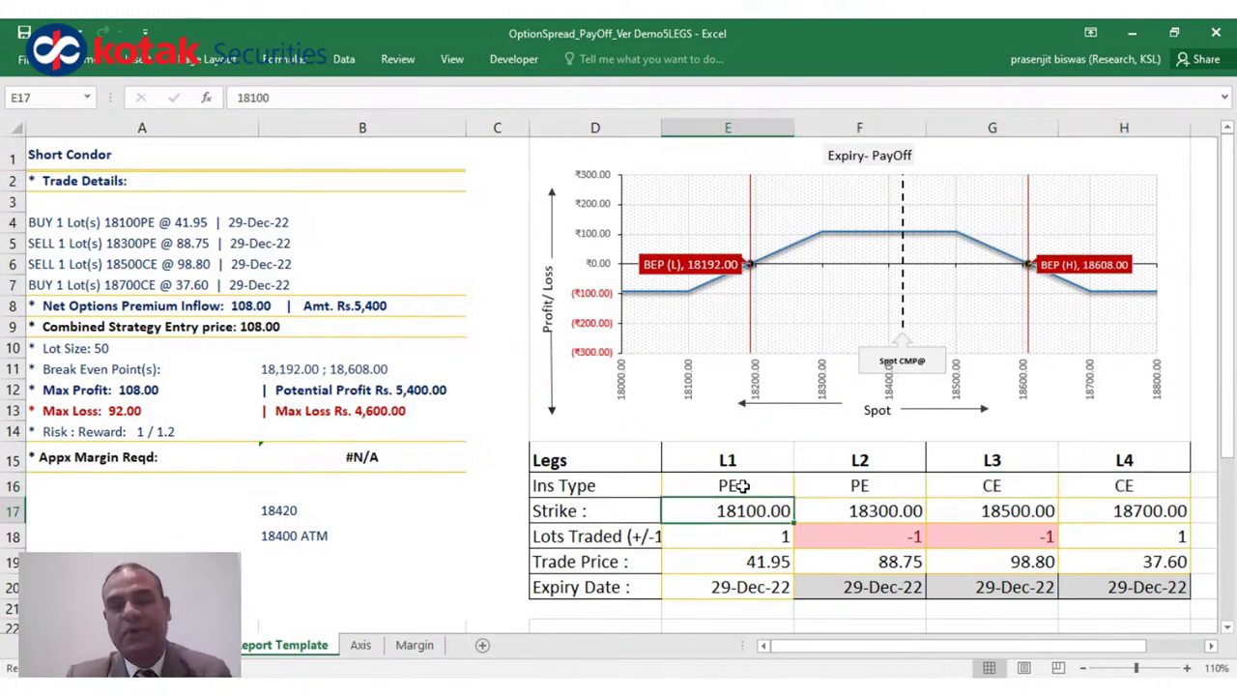
{"action": "key", "text": "Up"}
{"action": "key", "text": "shift+Down"}
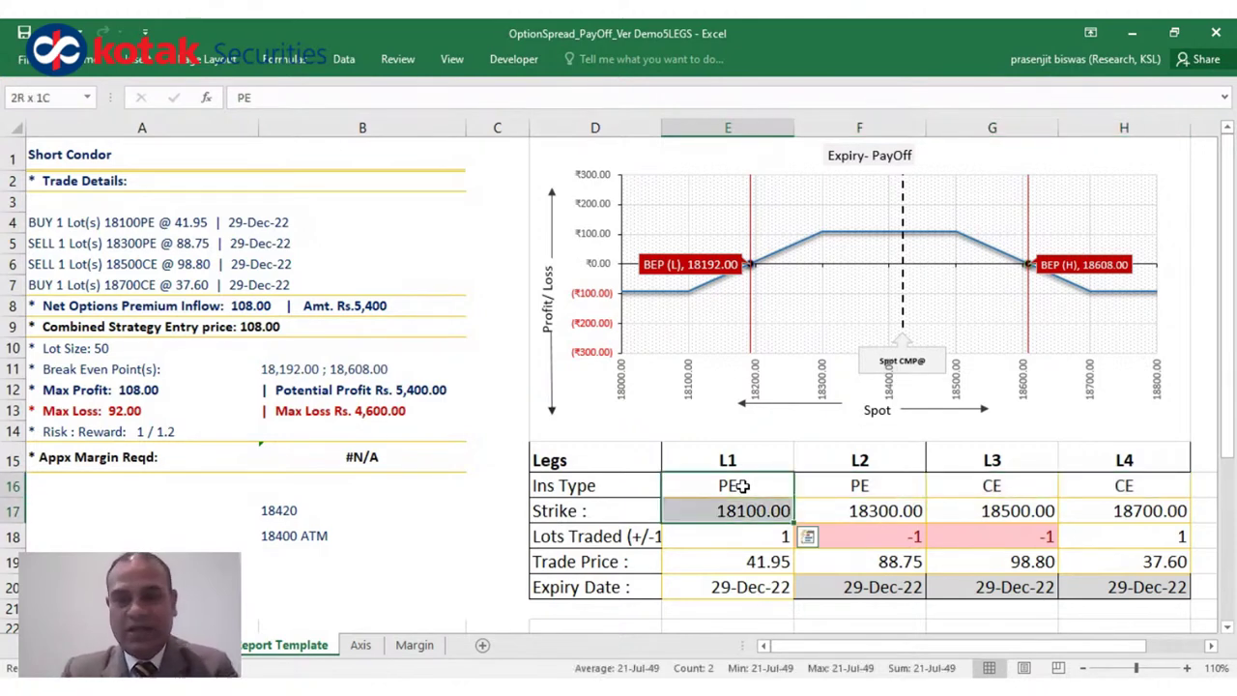
{"action": "key", "text": "shift+Right"}
{"action": "key", "text": "shift+Right"}
{"action": "key", "text": "shift+Right"}
{"action": "key", "text": "Delete"}
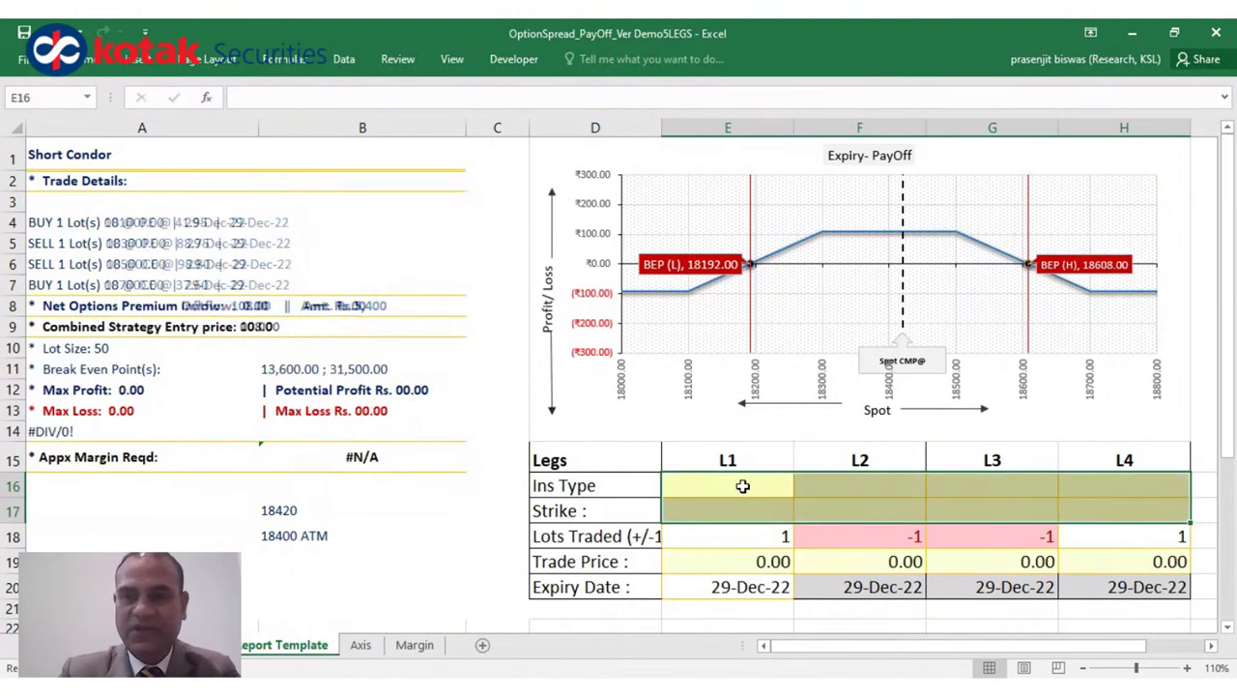
- Set the instrument type of legs L1 and L2 to CE
{"action": "left_click", "coordinate": [820, 478]}
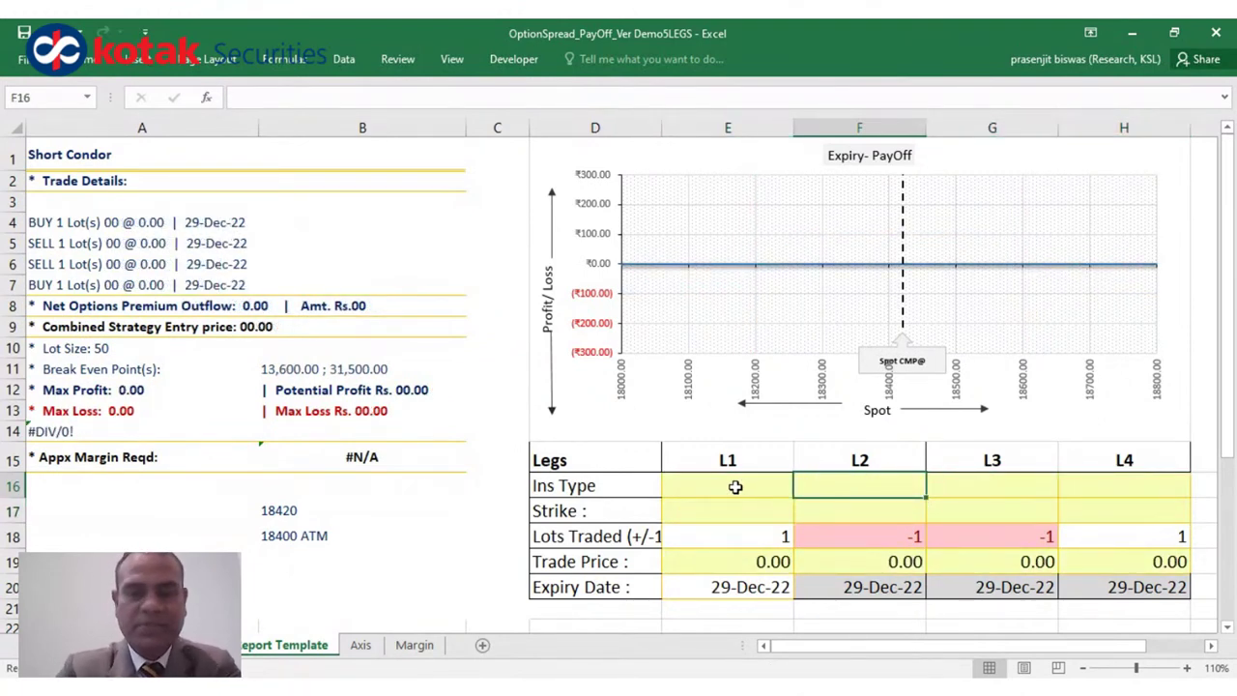
{"action": "type", "text": "CE"}
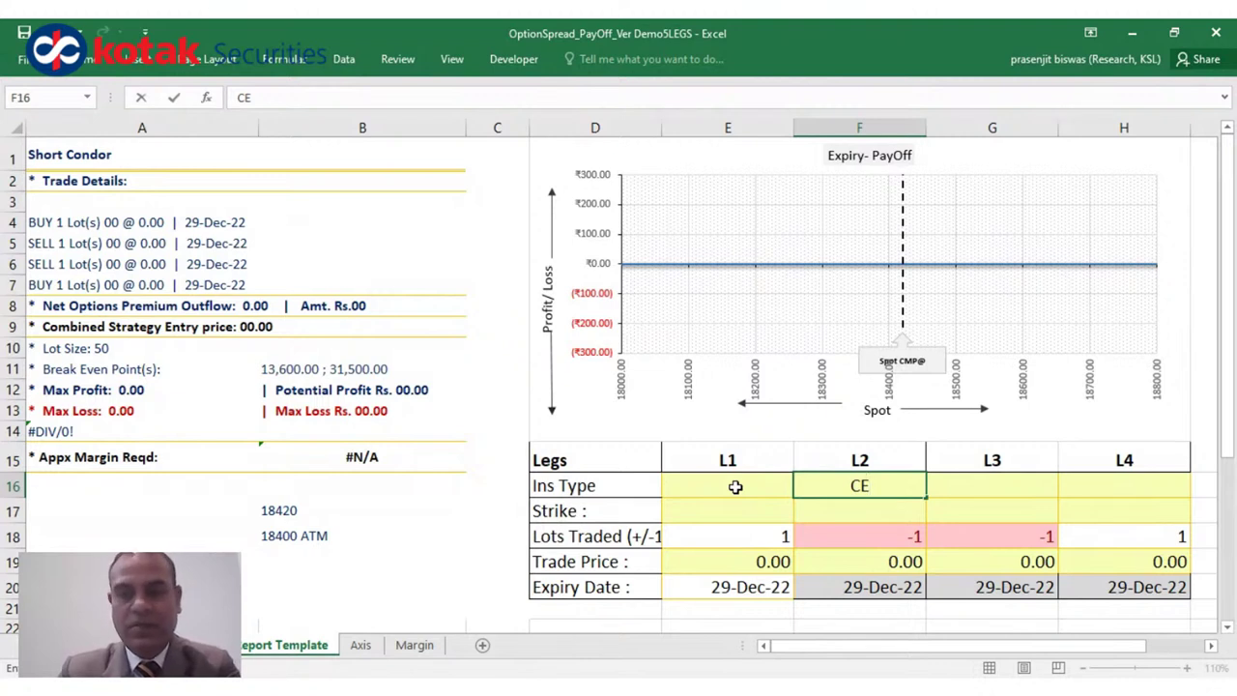
{"action": "left_click", "coordinate": [735, 486]}
{"action": "type", "text": "CE"}
{"action": "key", "text": "Tab"}
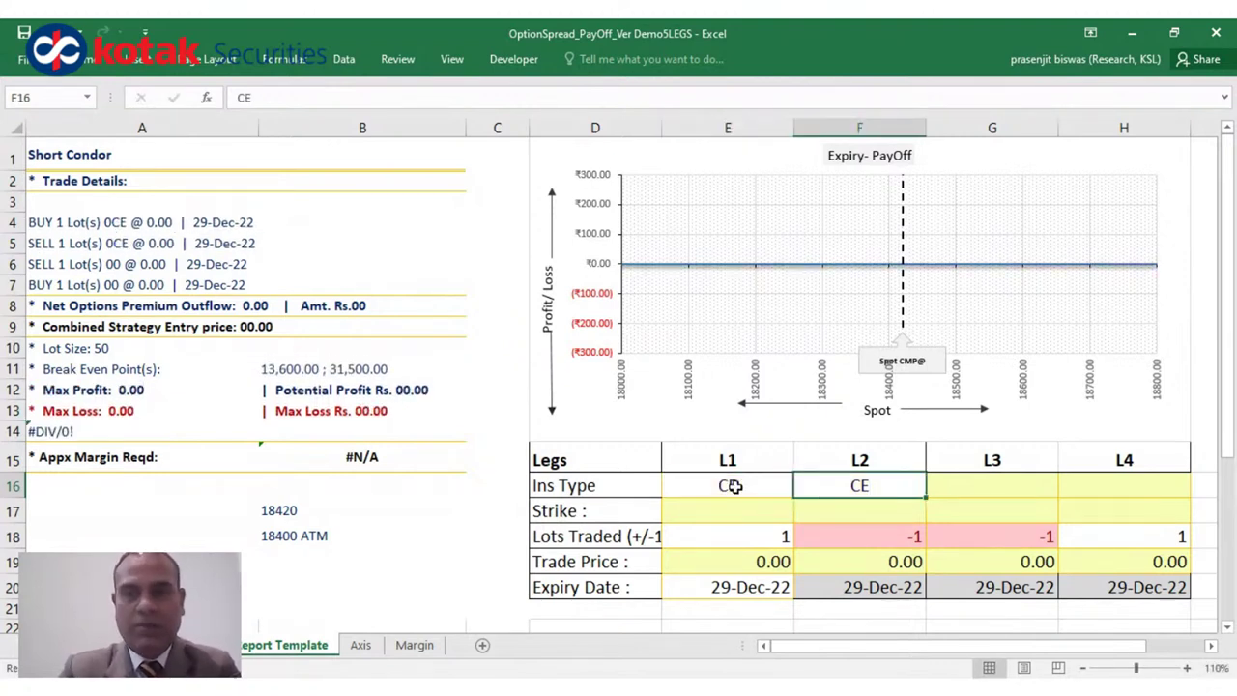
- Enter CE as the instrument type for legs L3 and L4
{"action": "key", "text": "Tab"}
{"action": "type", "text": "CE"}
{"action": "key", "text": "Tab"}
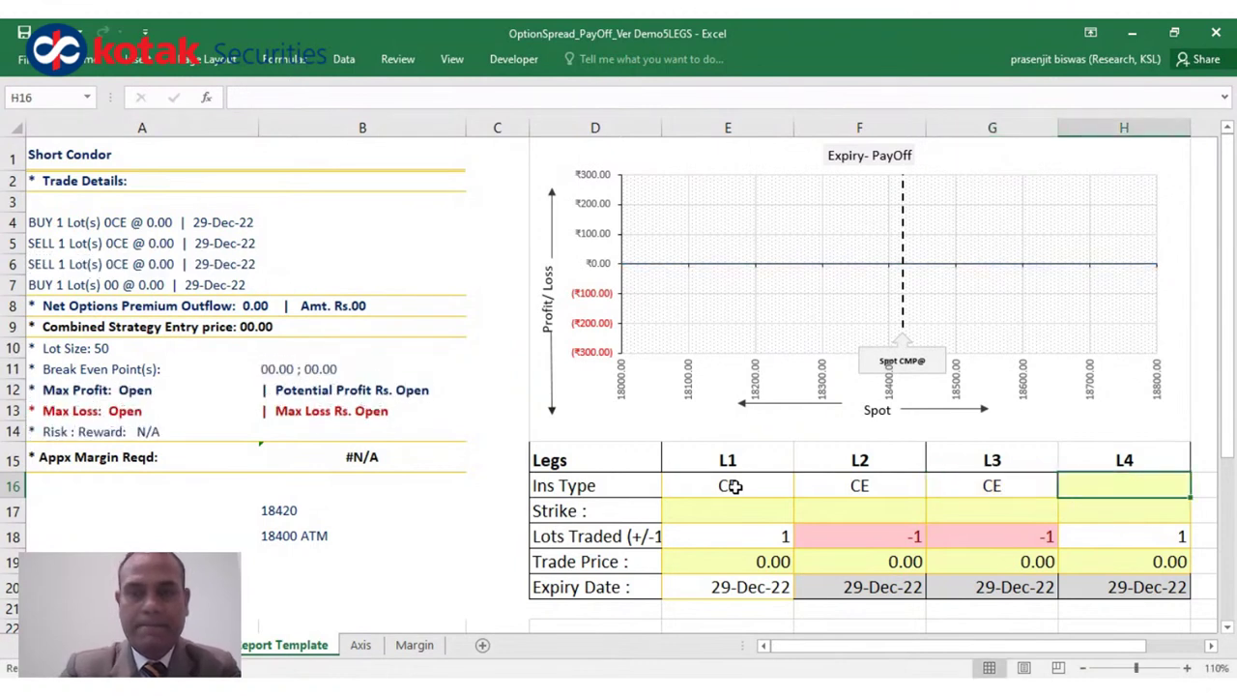
{"action": "type", "text": "CE"}
{"action": "key", "text": "Return"}
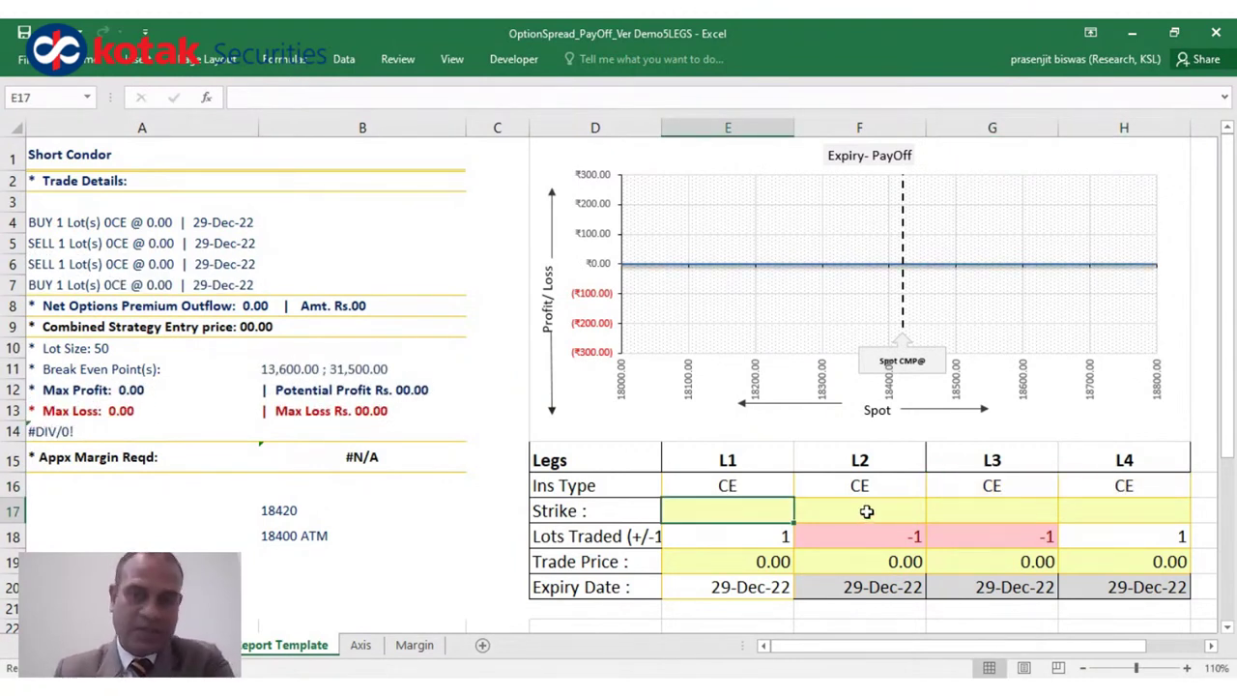
- Clear the lots traded values of all four legs, L1 to L4
{"action": "left_click_drag", "start_coordinate": [782, 535], "coordinate": [1127, 531]}
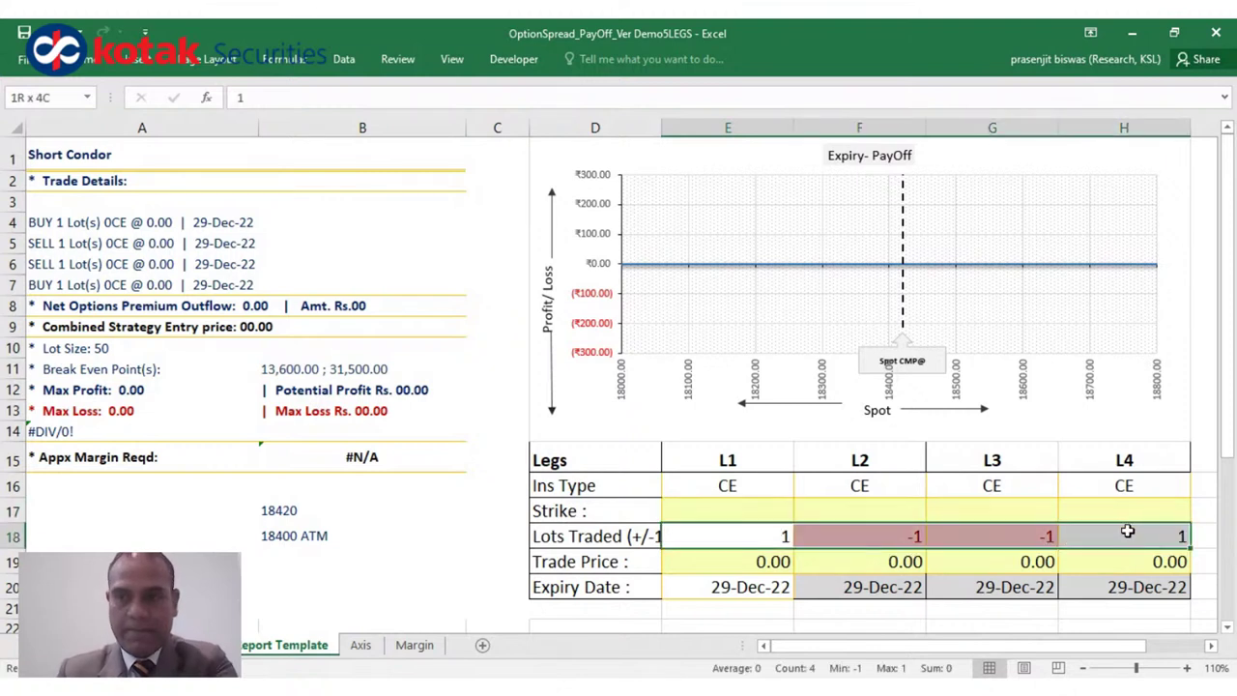
{"action": "key", "text": "Delete"}
{"action": "left_click", "coordinate": [892, 509]}
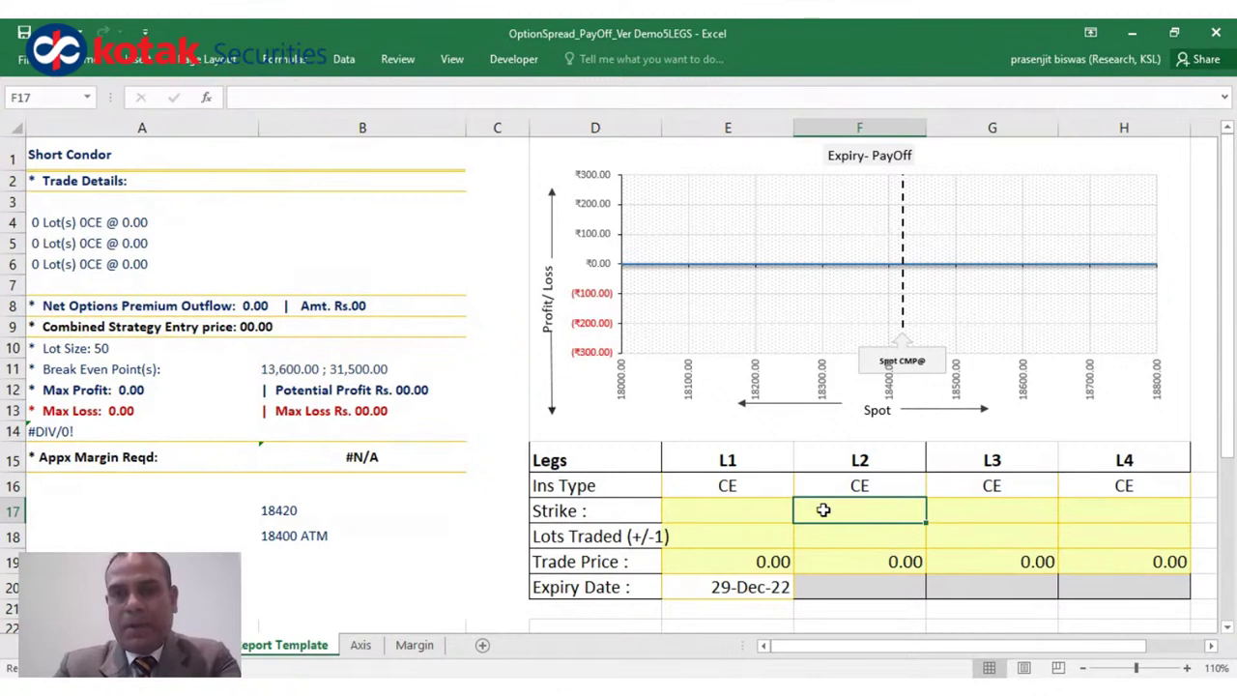
- Set leg L1 to strike 18200 with 1 lot traded
{"action": "left_click", "coordinate": [762, 509]}
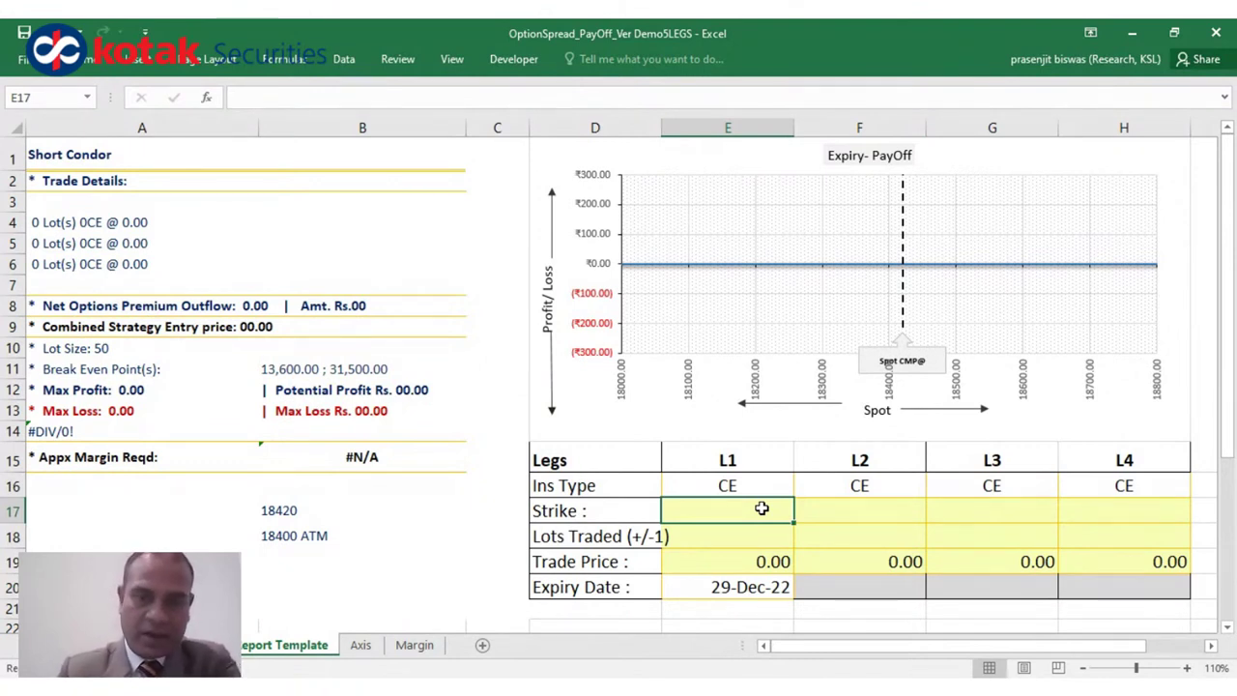
{"action": "type", "text": "18"}
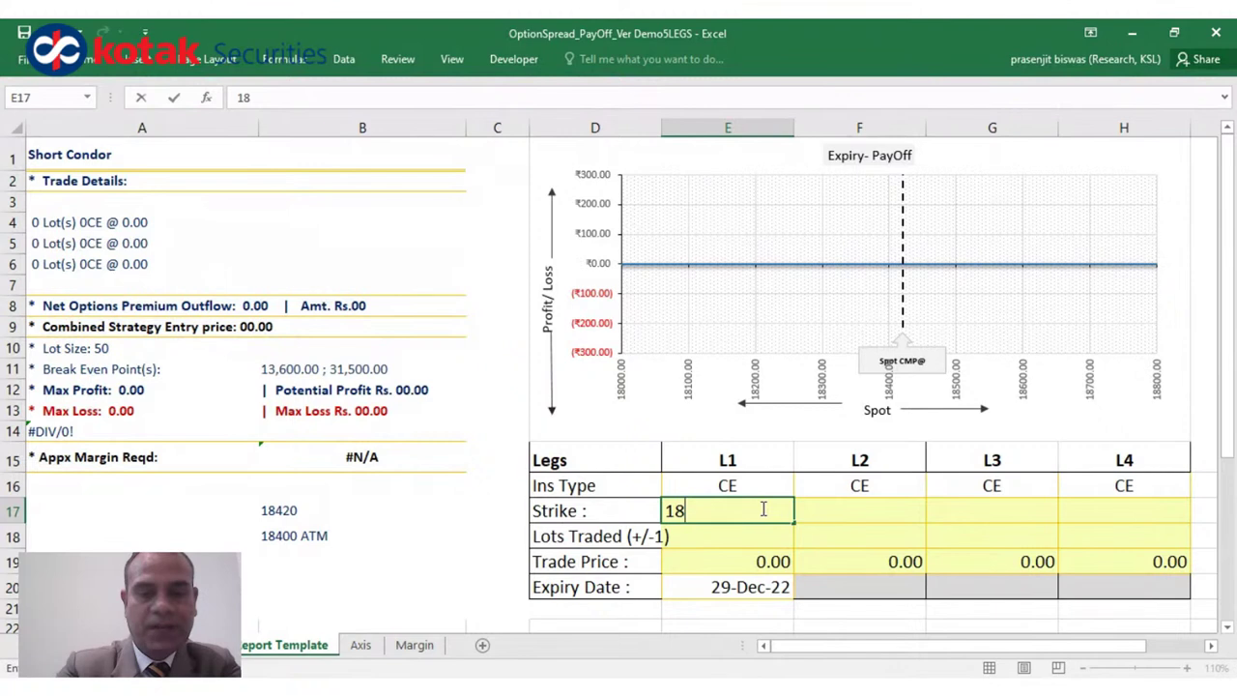
{"action": "type", "text": "200"}
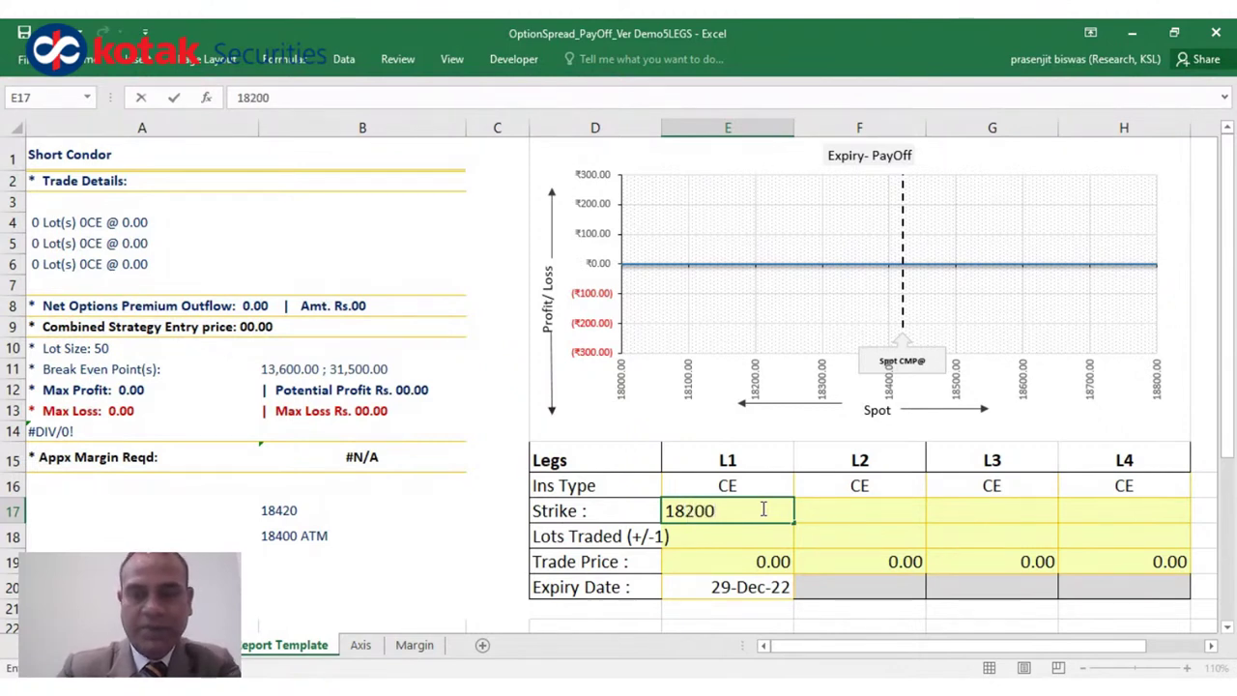
{"action": "key", "text": "Return"}
{"action": "type", "text": "1"}
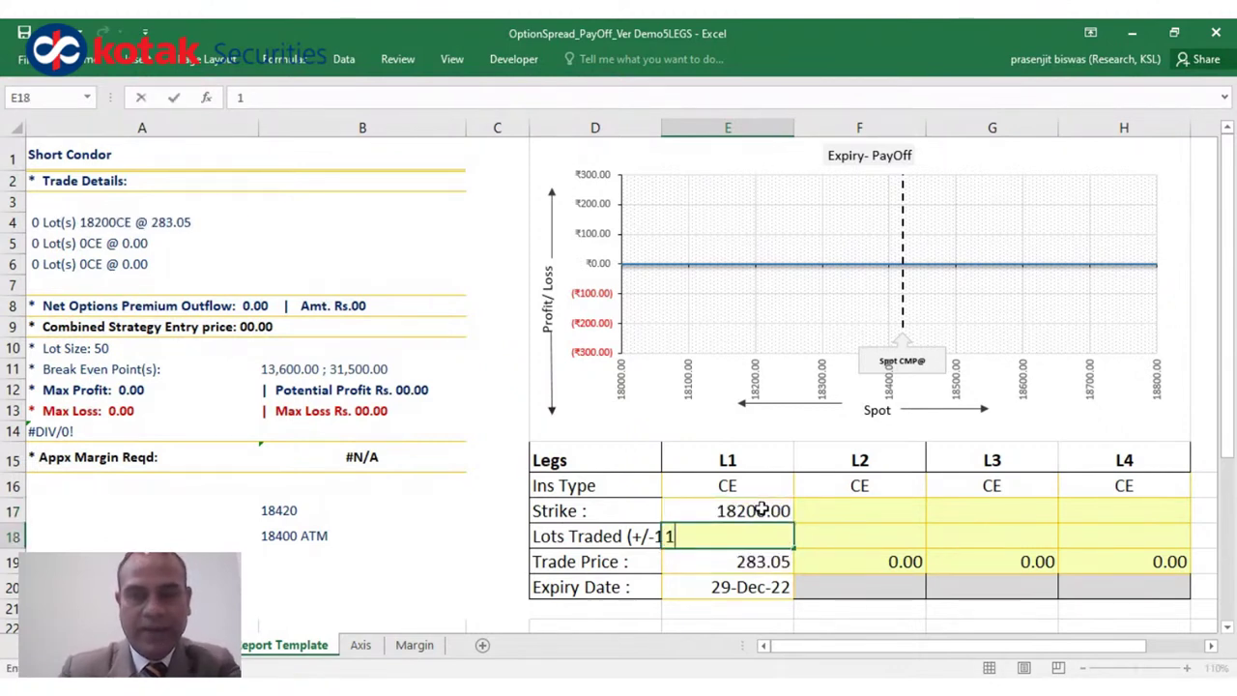
{"action": "key", "text": "Return"}
- Set leg L2 to strike 18400 with -1 lot traded
{"action": "key", "text": "Up"}
{"action": "key", "text": "Right"}
{"action": "type", "text": "1"}
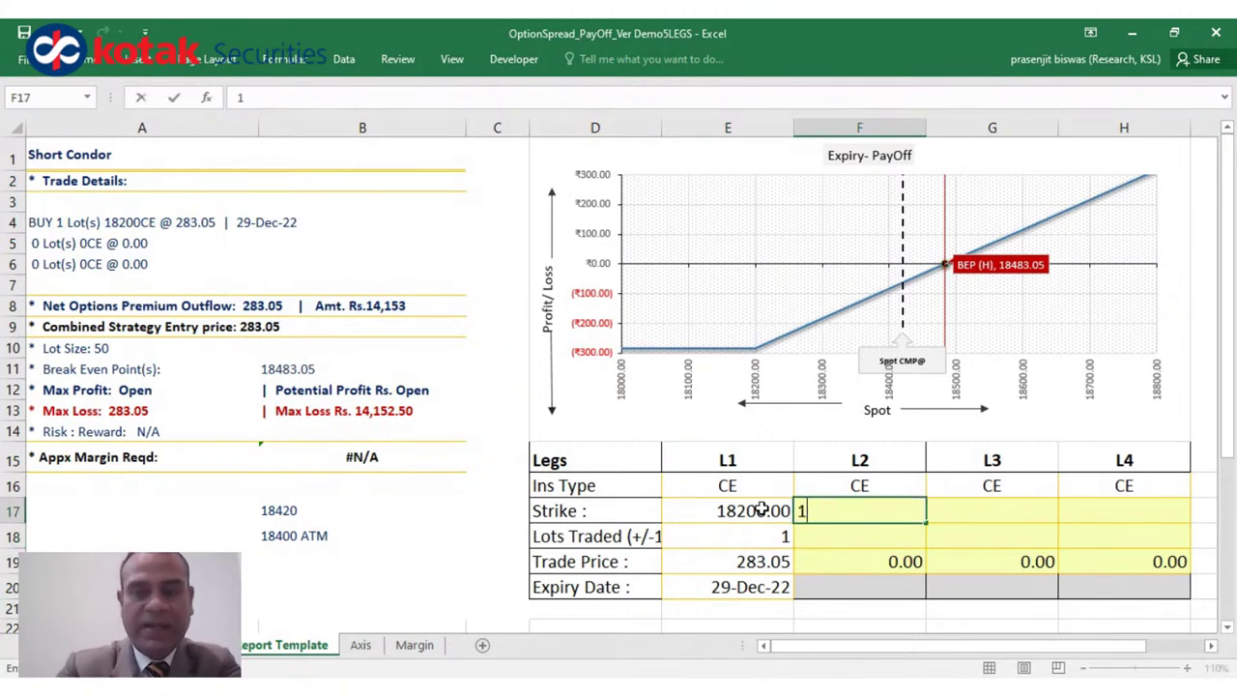
{"action": "type", "text": "8400"}
{"action": "key", "text": "Return"}
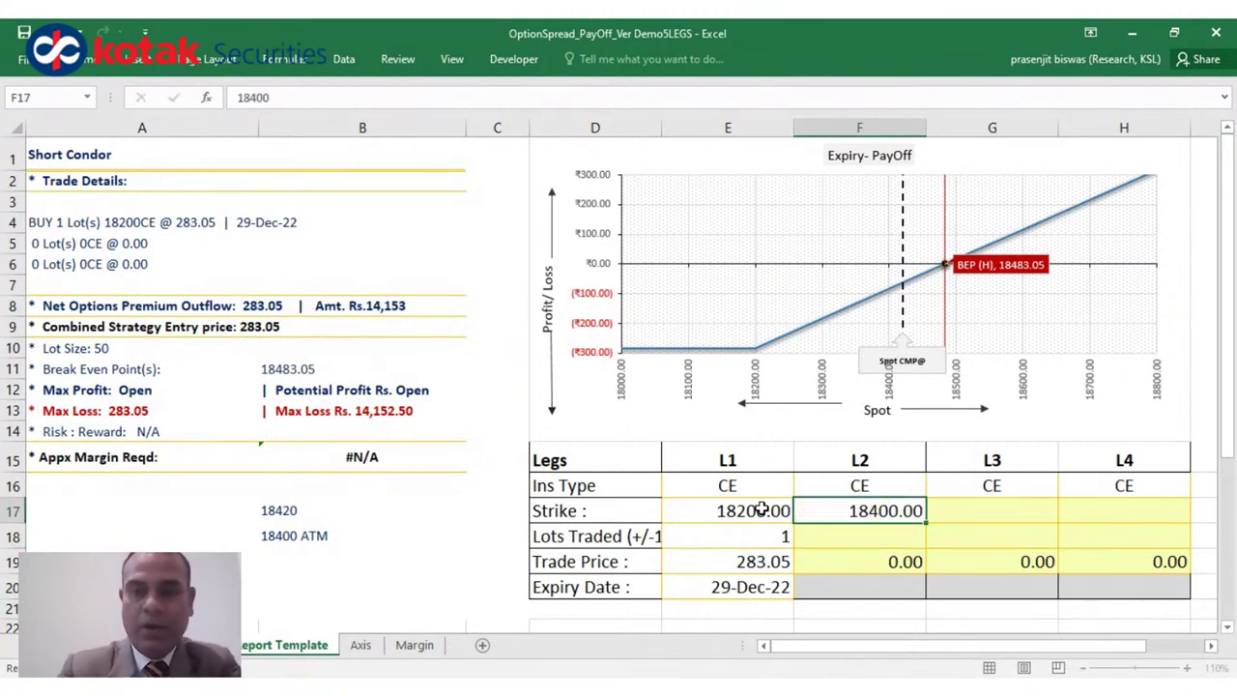
{"action": "type", "text": "-1"}
{"action": "key", "text": "Tab"}
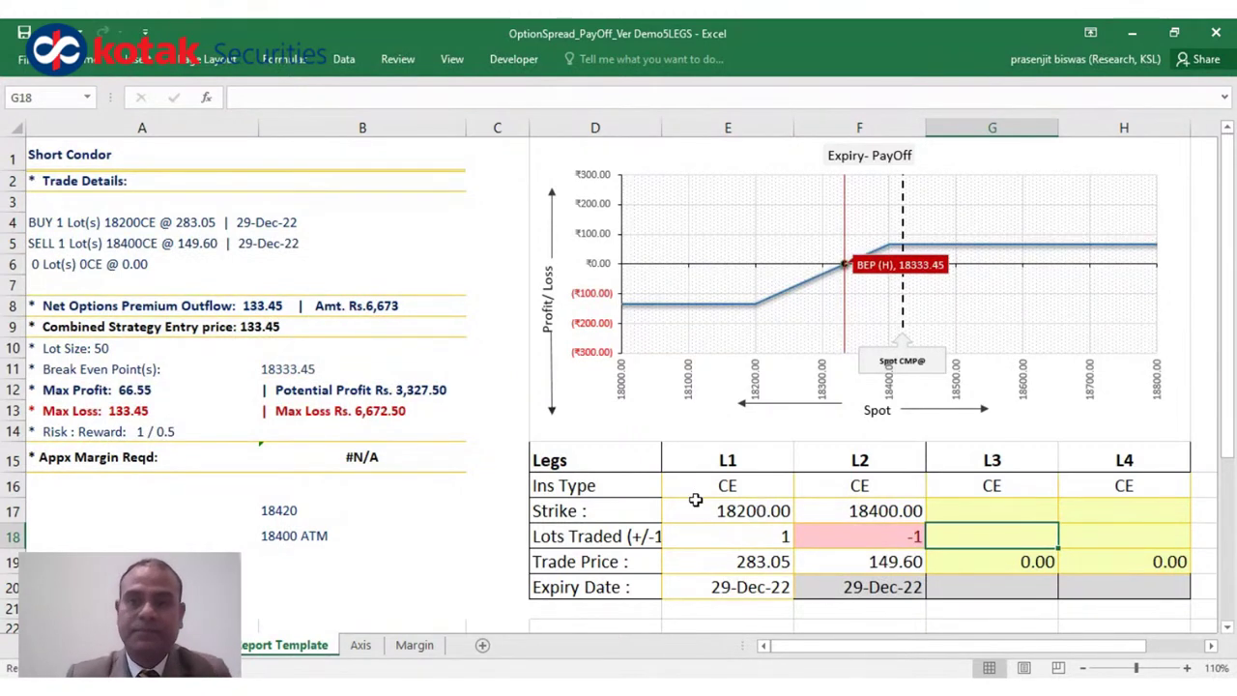
- Review the strikes and lots of the L1–L2 call spread, and compare its cell block with the L3–L4 block
{"action": "left_click", "coordinate": [752, 514]}
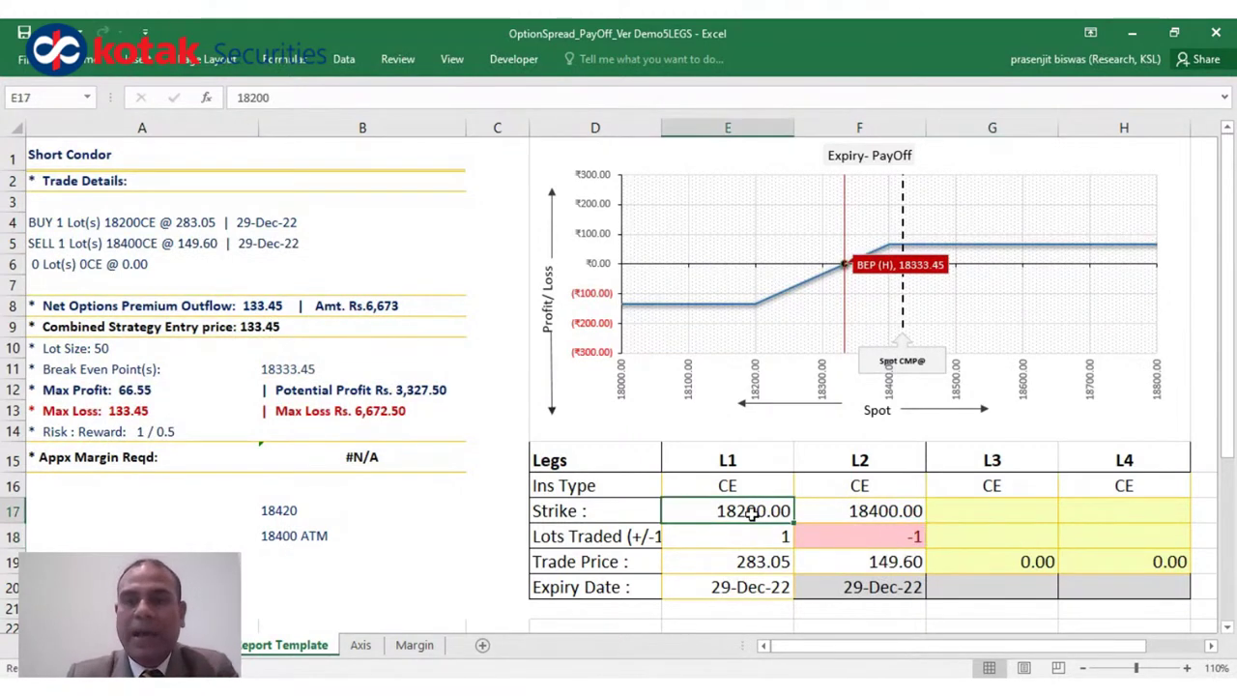
{"action": "left_click", "coordinate": [883, 512]}
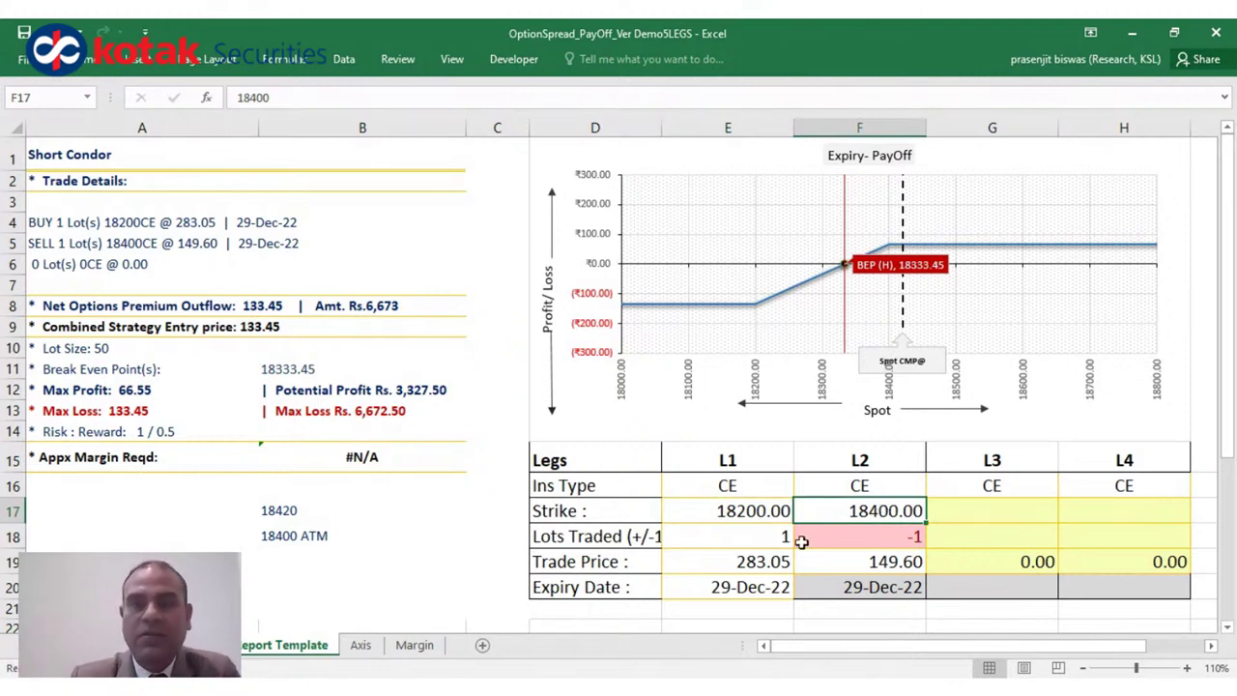
{"action": "left_click", "coordinate": [773, 537]}
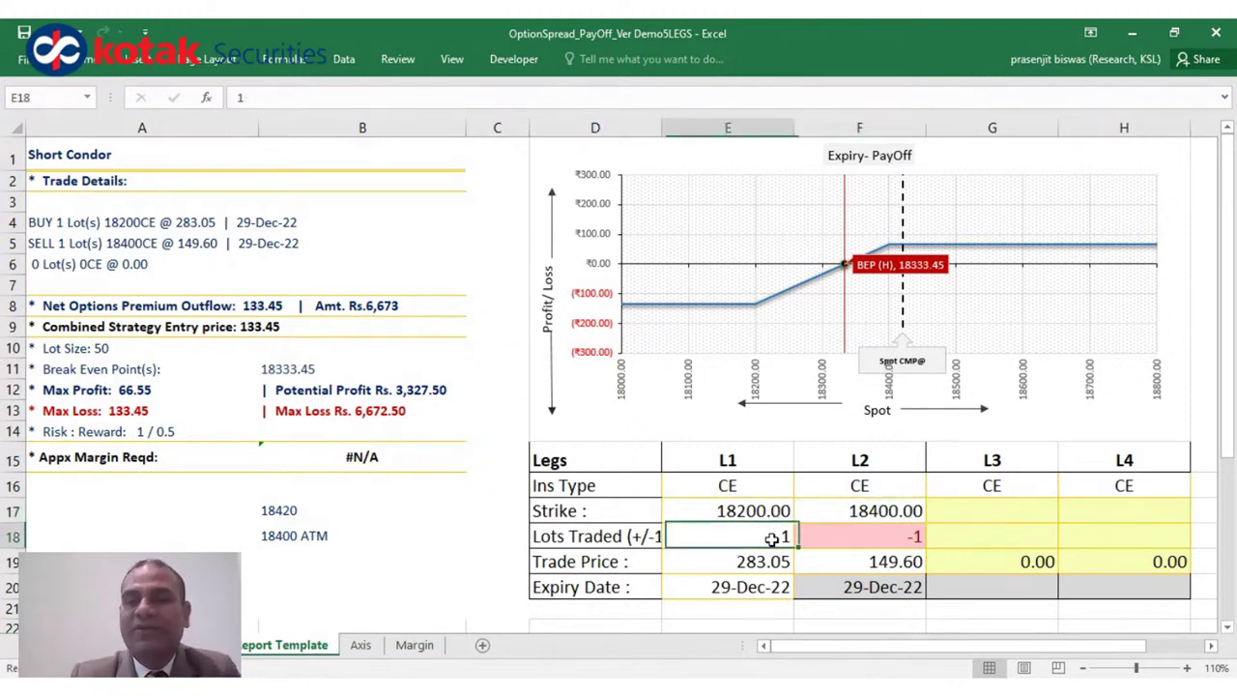
{"action": "left_click", "coordinate": [882, 509]}
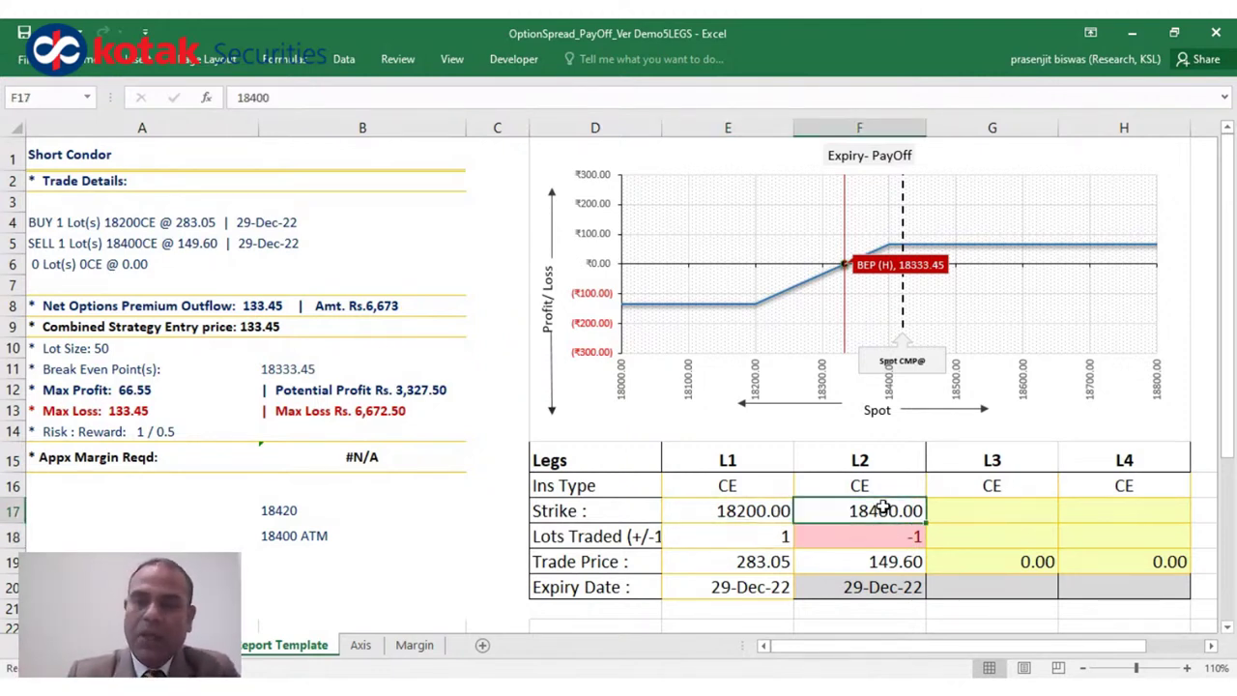
{"action": "left_click", "coordinate": [983, 513]}
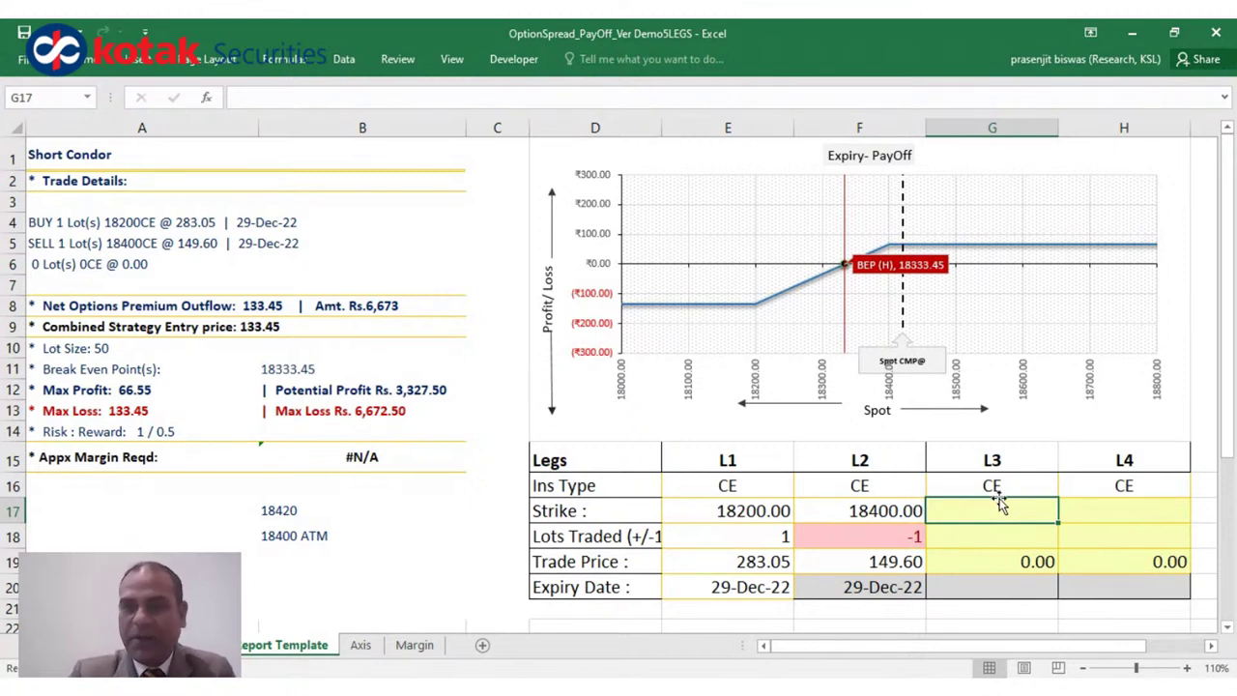
{"action": "left_click", "coordinate": [1002, 488]}
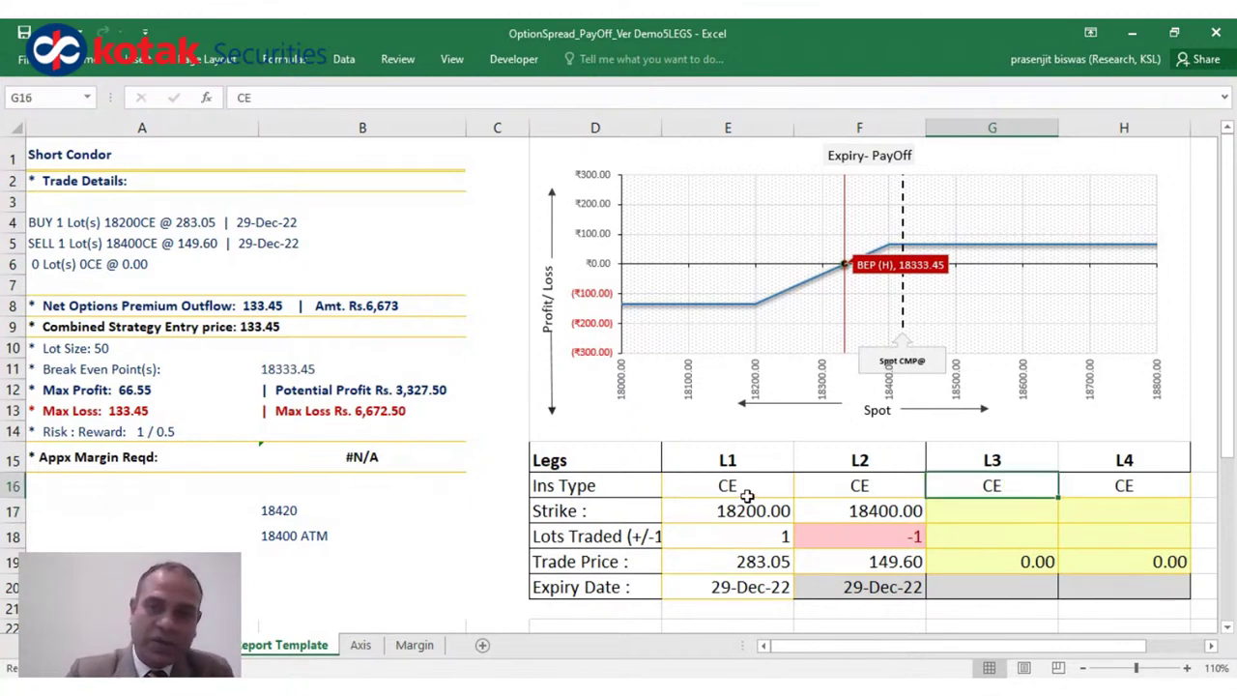
{"action": "left_click_drag", "start_coordinate": [746, 488], "coordinate": [864, 538]}
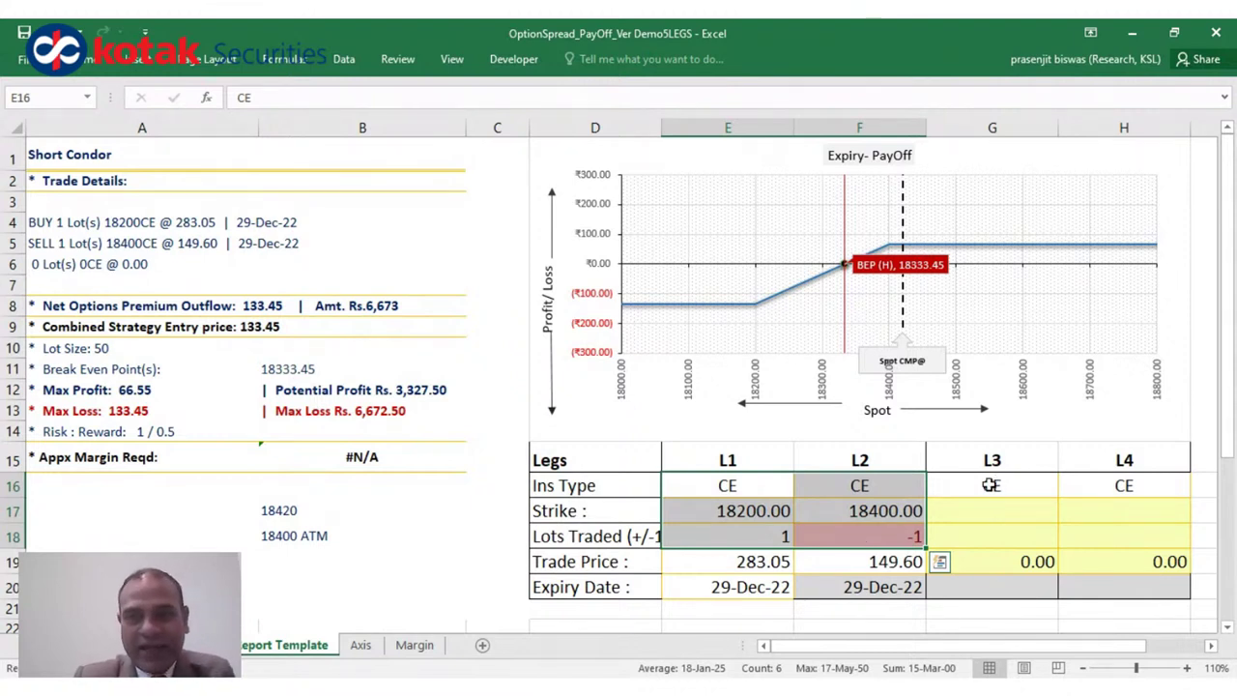
{"action": "left_click_drag", "start_coordinate": [992, 485], "coordinate": [1087, 536]}
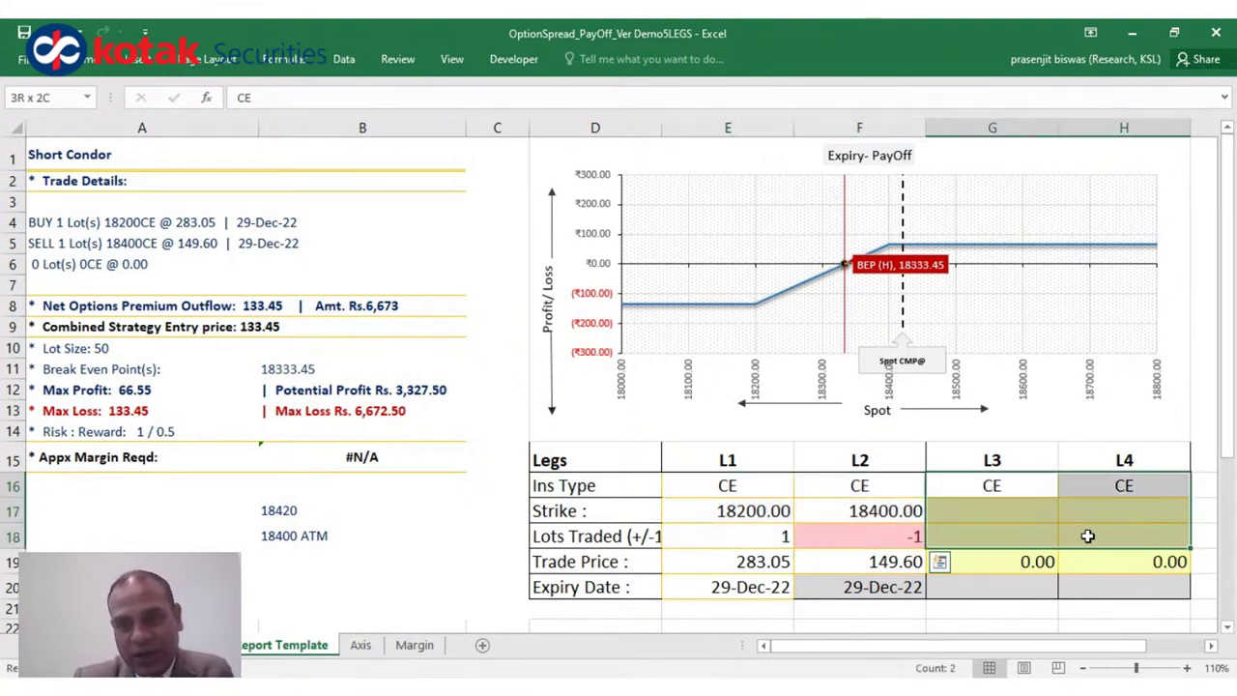
- Set leg L3 to strike 18400 with -1 lot traded
{"action": "left_click", "coordinate": [1039, 515]}
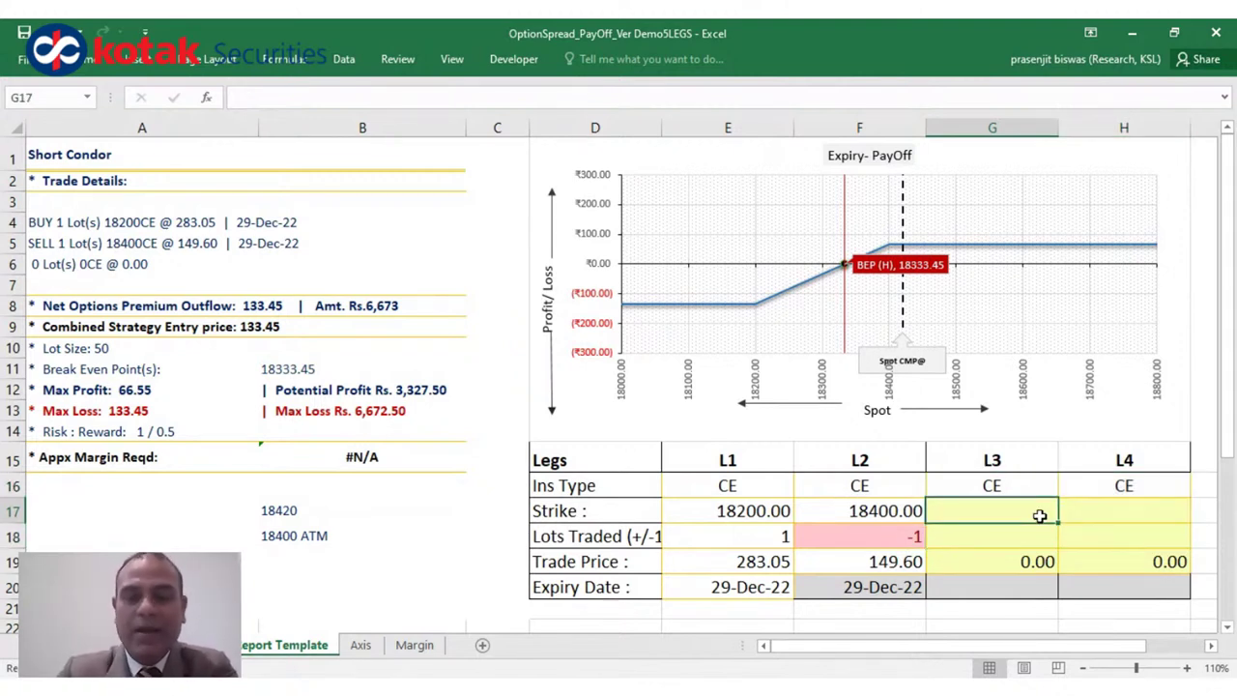
{"action": "type", "text": "18"}
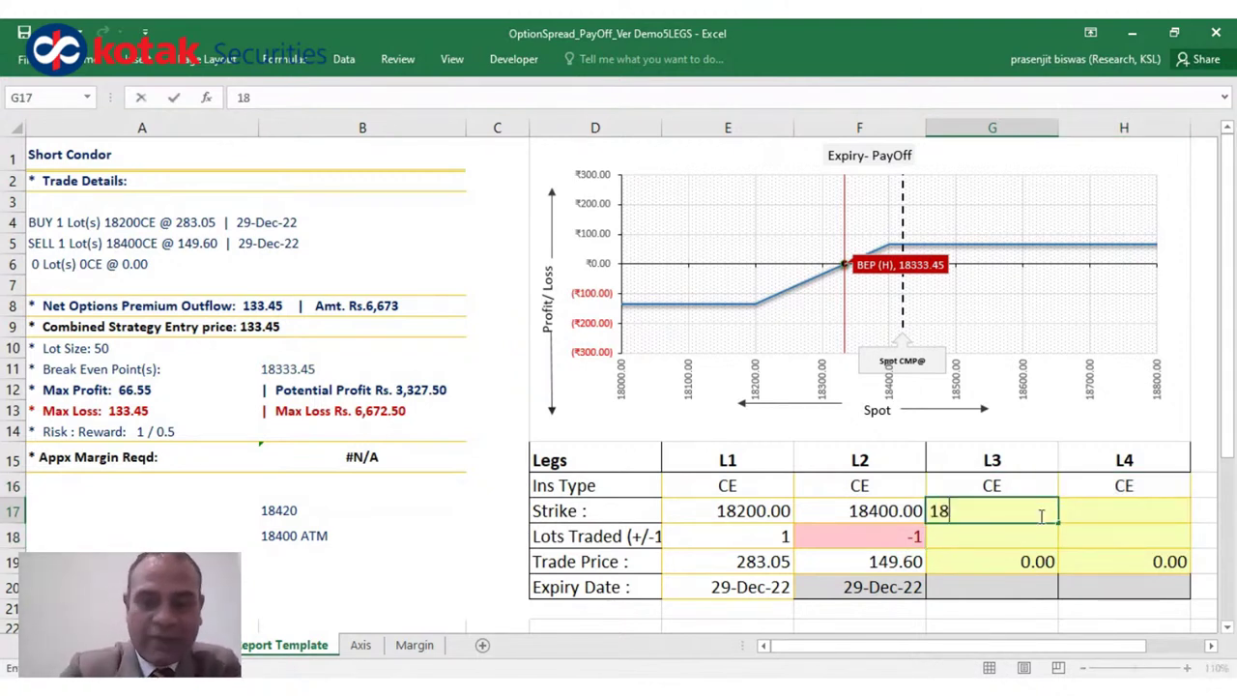
{"action": "type", "text": "400"}
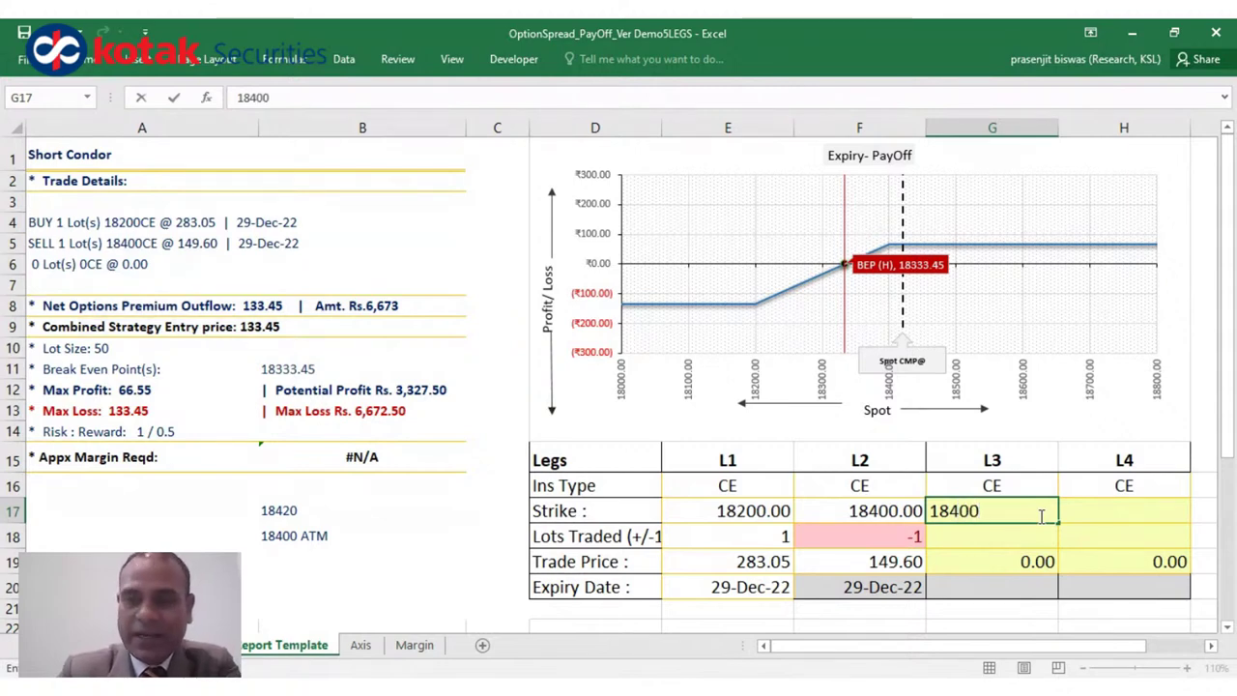
{"action": "key", "text": "Return"}
{"action": "type", "text": "-1"}
{"action": "key", "text": "Return"}
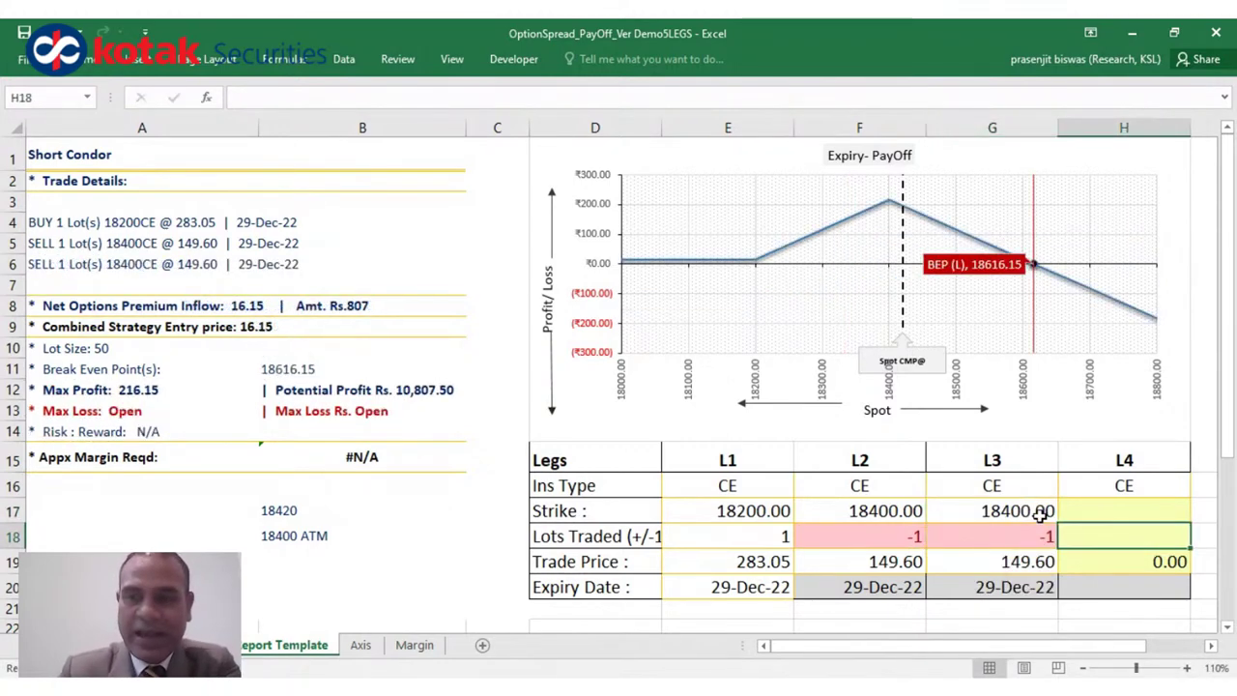
- Set leg L4 to strike 18600 with 1 lot traded
{"action": "left_click", "coordinate": [1138, 508]}
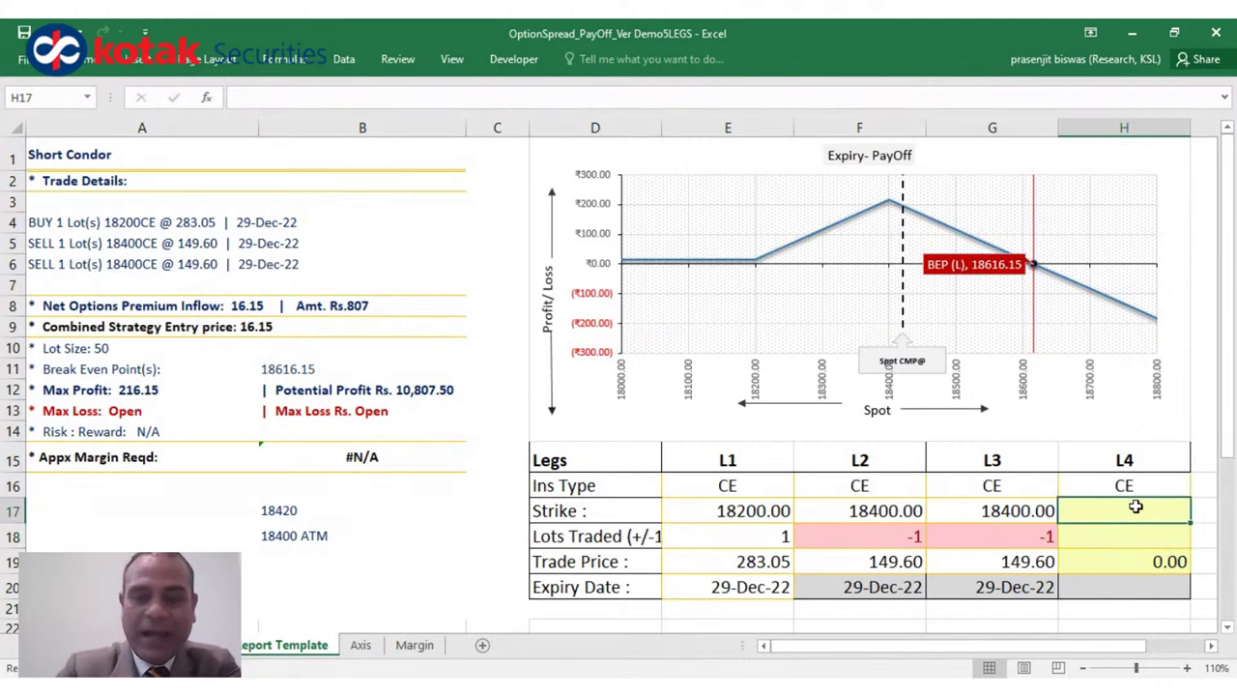
{"action": "type", "text": "18600"}
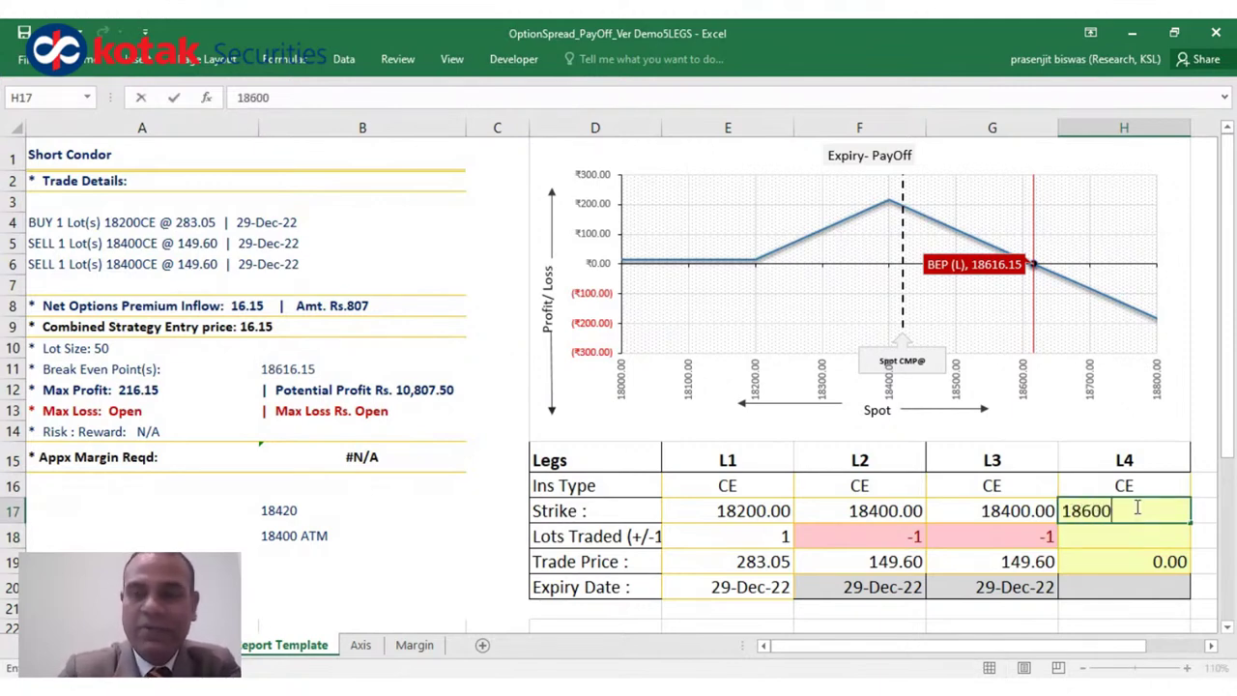
{"action": "key", "text": "Return"}
{"action": "type", "text": "1"}
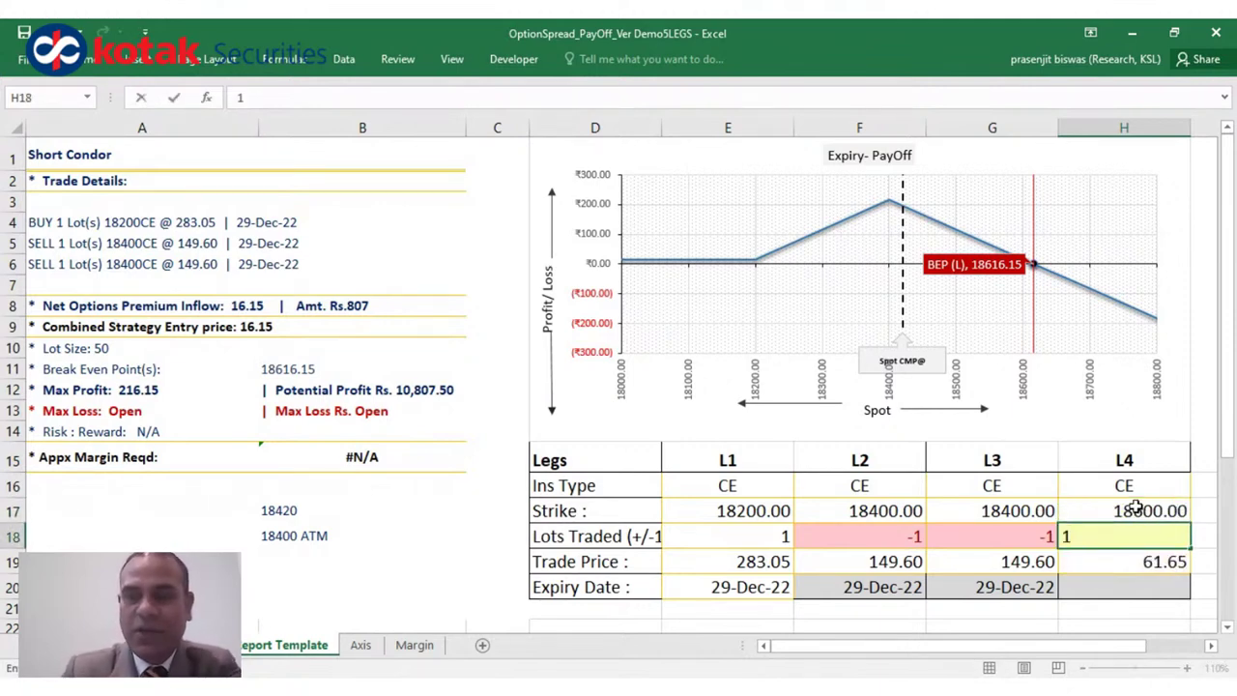
{"action": "key", "text": "Return"}
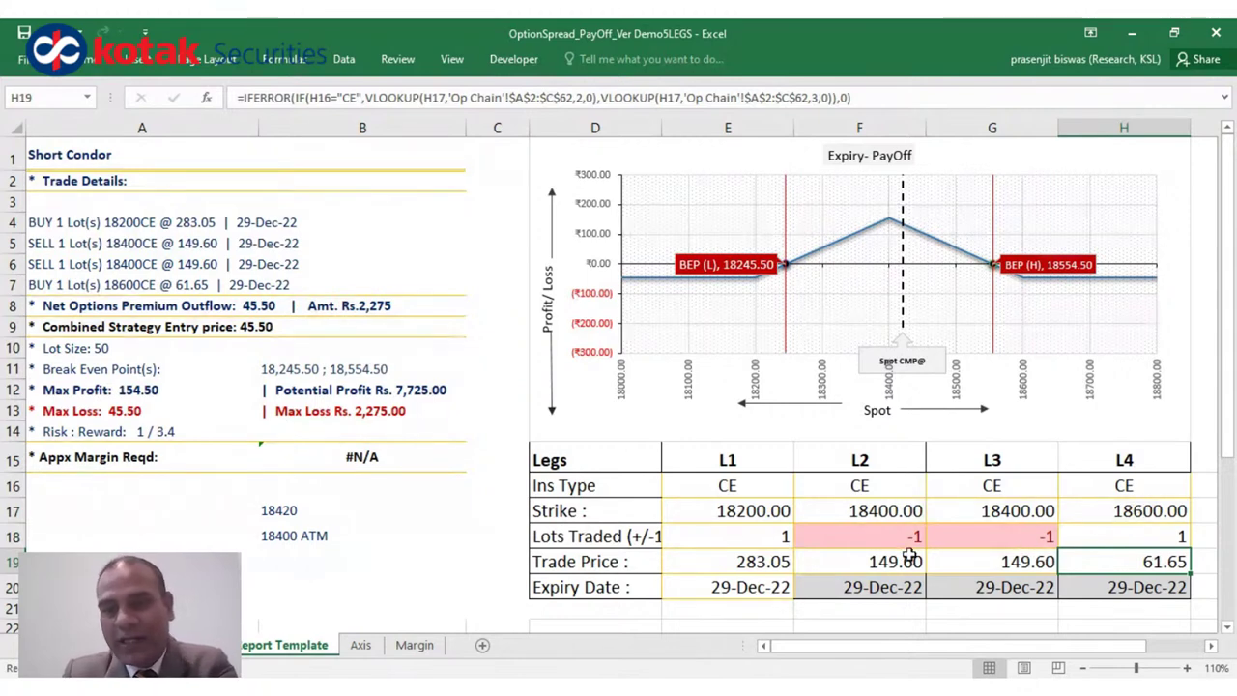
- Examine the two sold 18400 legs, and the L1–L2 and L3–L4 pairs as separate call spreads
{"action": "left_click", "coordinate": [898, 512]}
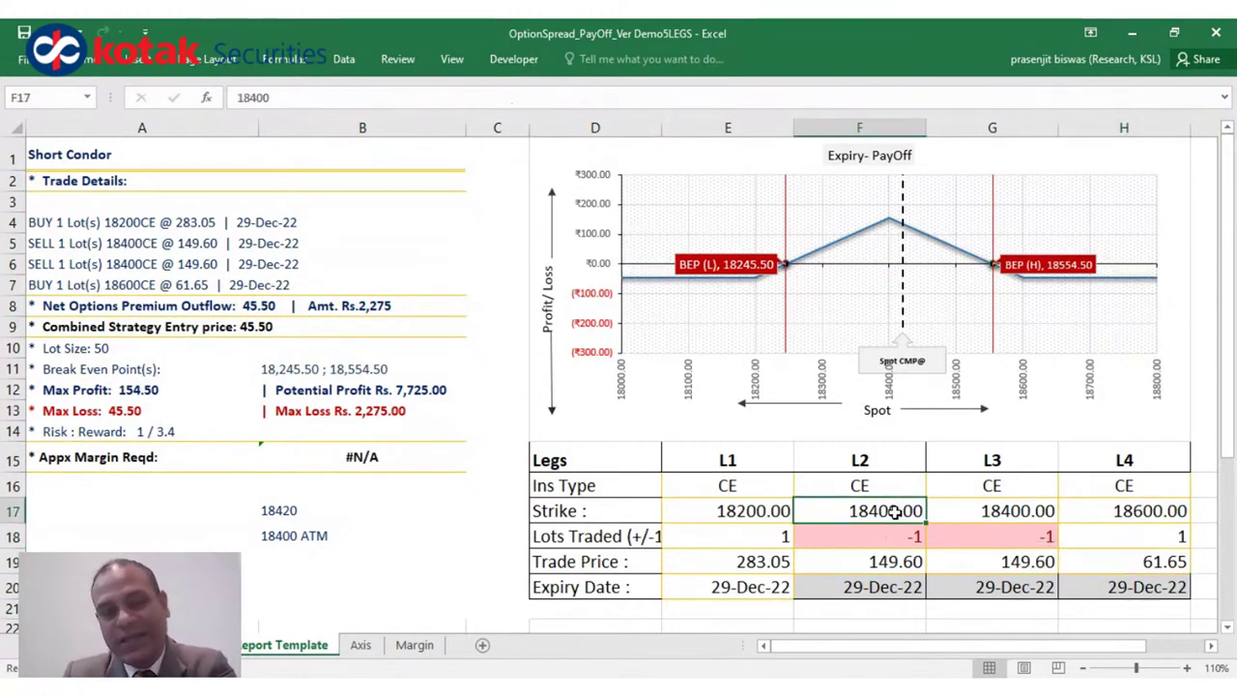
{"action": "key", "text": "shift+Right"}
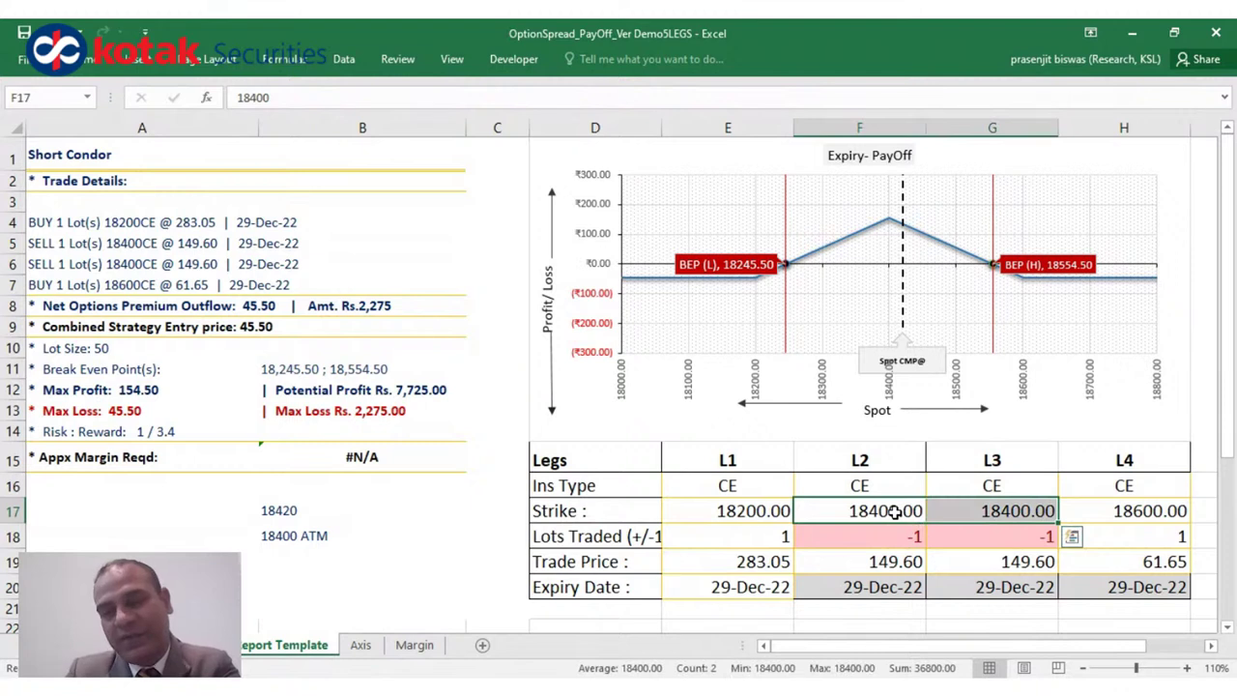
{"action": "key", "text": "shift+Down"}
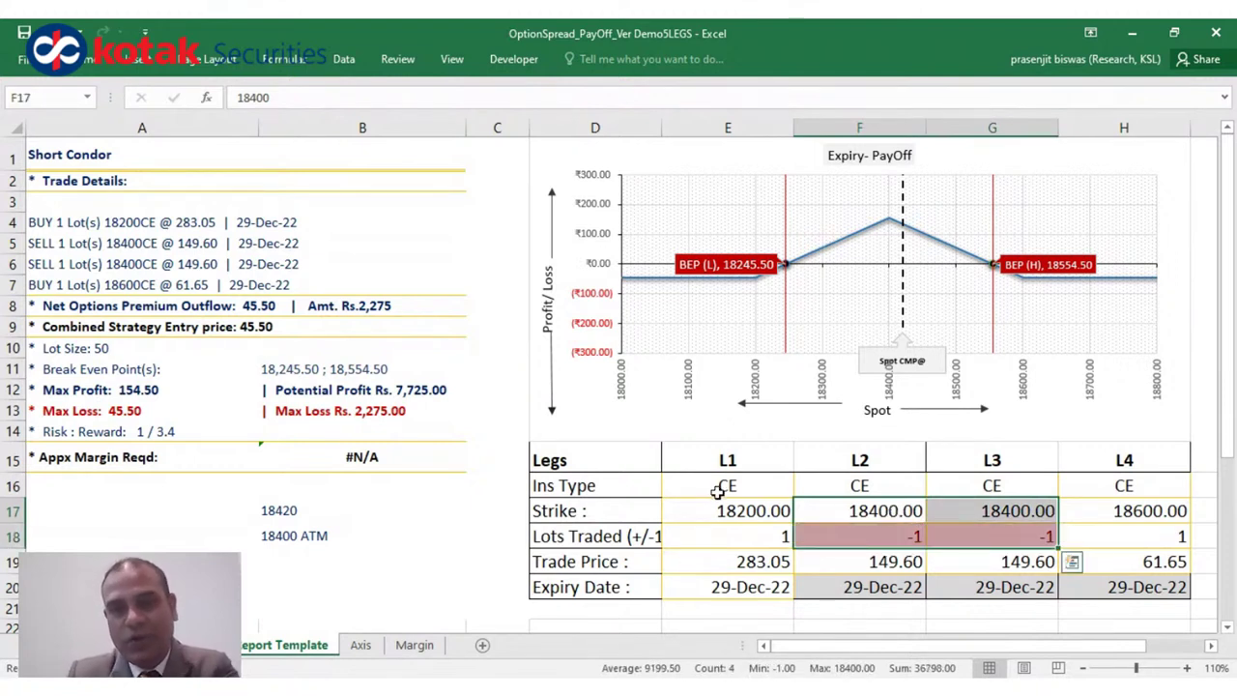
{"action": "left_click_drag", "start_coordinate": [715, 491], "coordinate": [845, 536]}
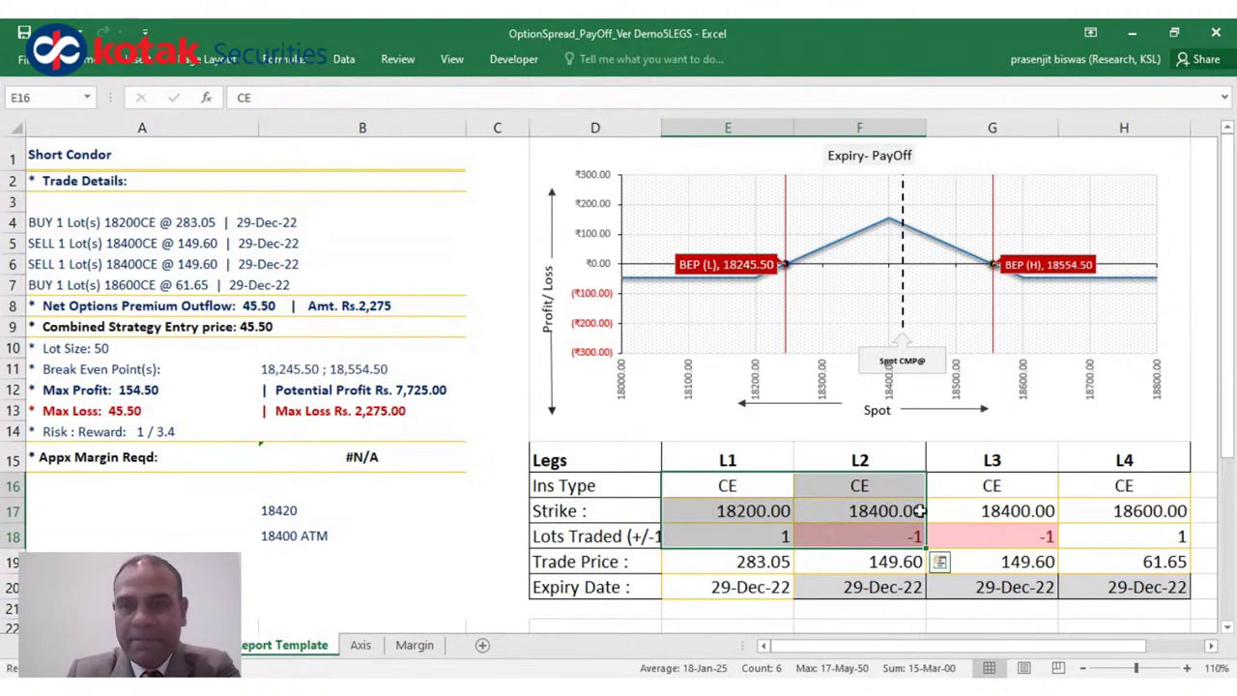
{"action": "left_click_drag", "start_coordinate": [968, 476], "coordinate": [1129, 539]}
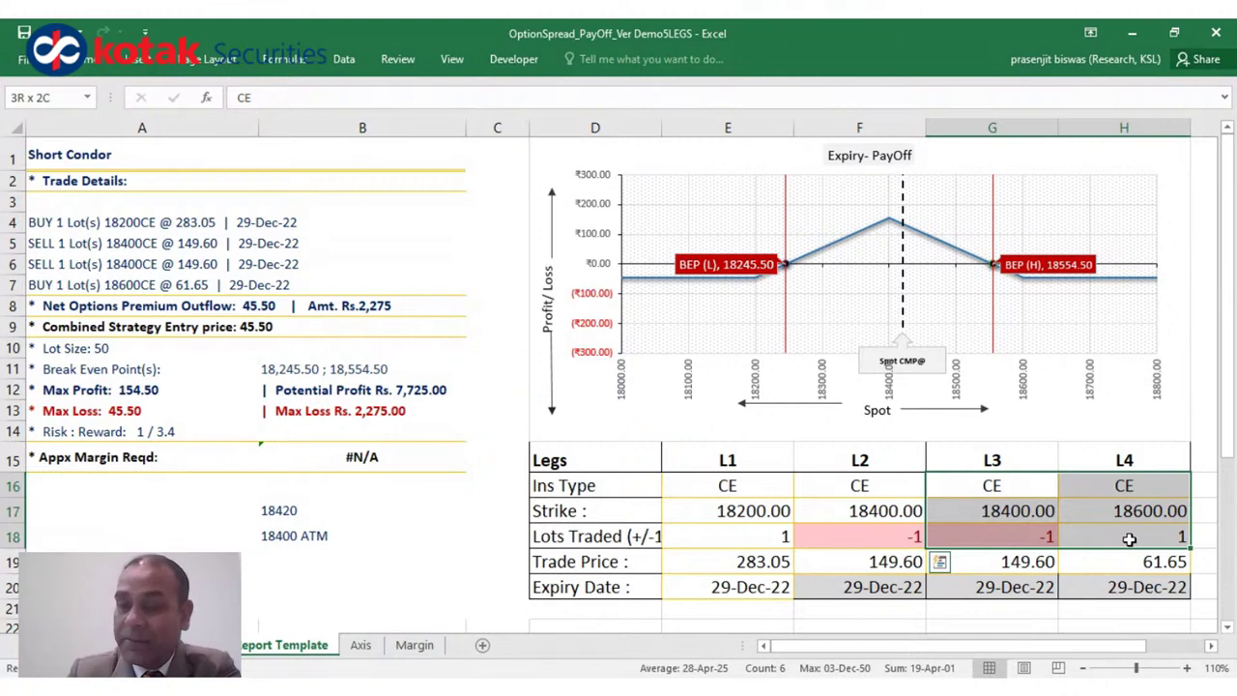
{"action": "left_click_drag", "start_coordinate": [1129, 539], "coordinate": [1129, 538]}
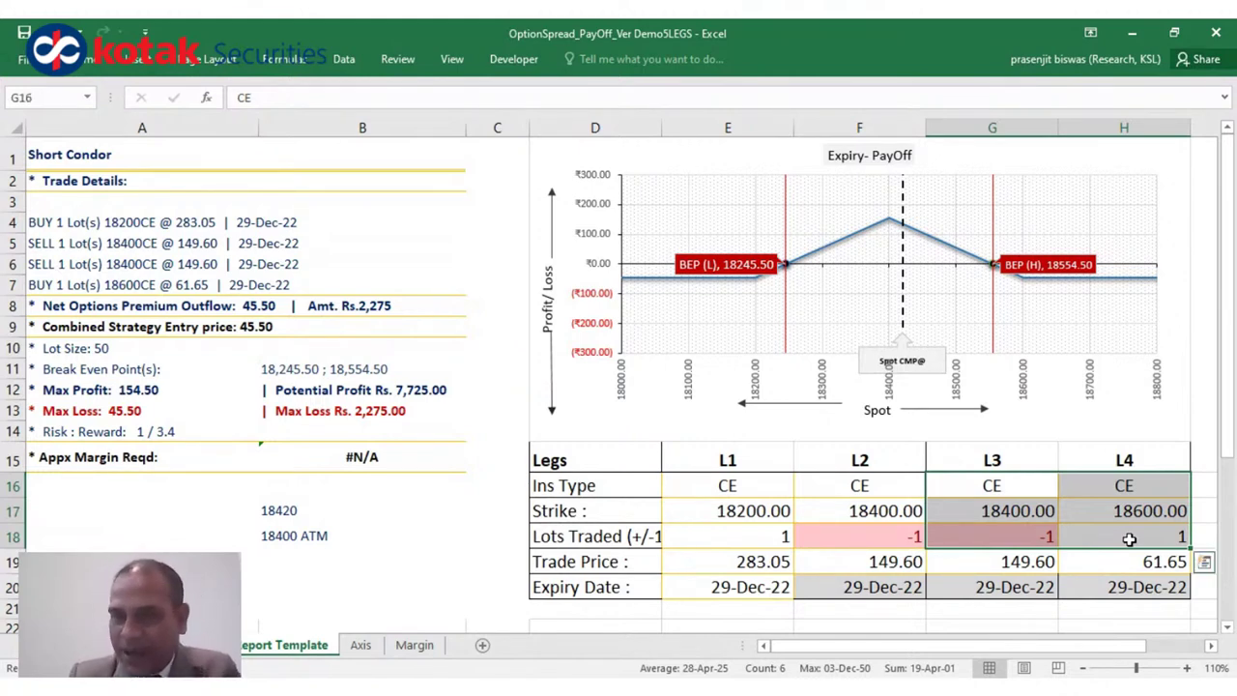
- Clear the instrument type, strike and lots traded of legs L1 and L2, leaving only the L3–L4 spread
{"action": "left_click_drag", "start_coordinate": [747, 487], "coordinate": [887, 551]}
{"action": "key", "text": "ctrl+c"}
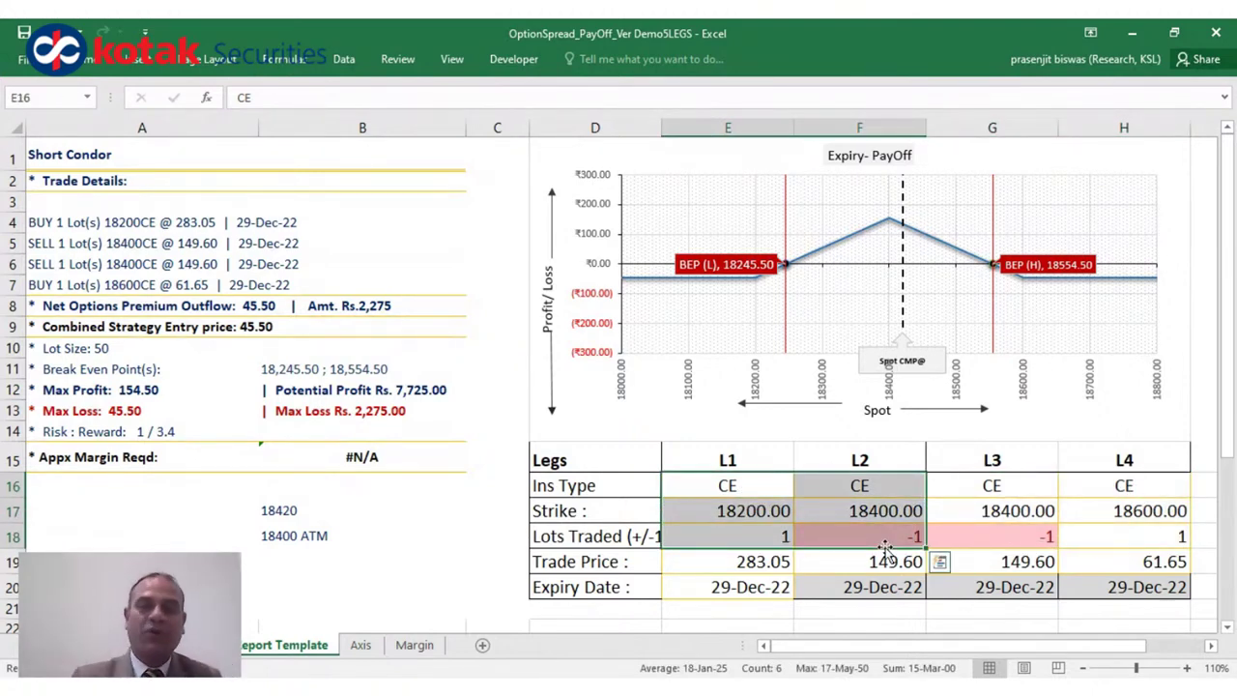
{"action": "key", "text": "Delete"}
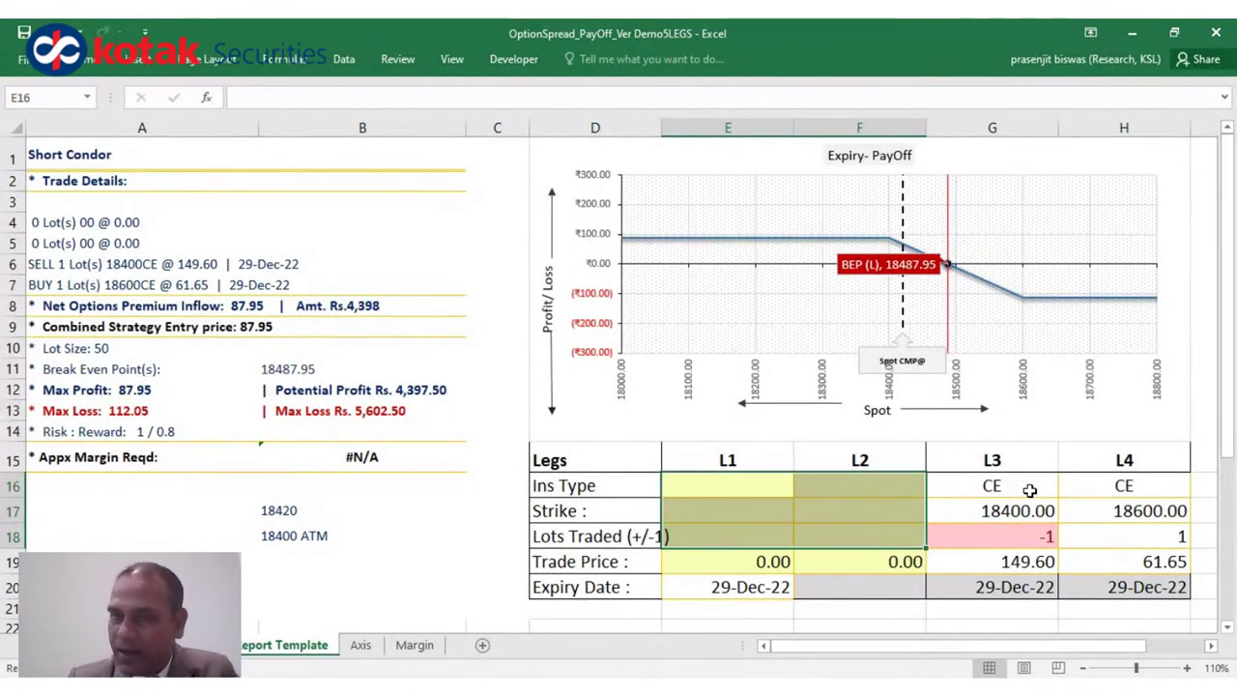
- Restore the entries of legs L1 and L2, and clear and restore legs L3 and L4 to view the L1–L2 spread alone
{"action": "key", "text": "ctrl+v"}
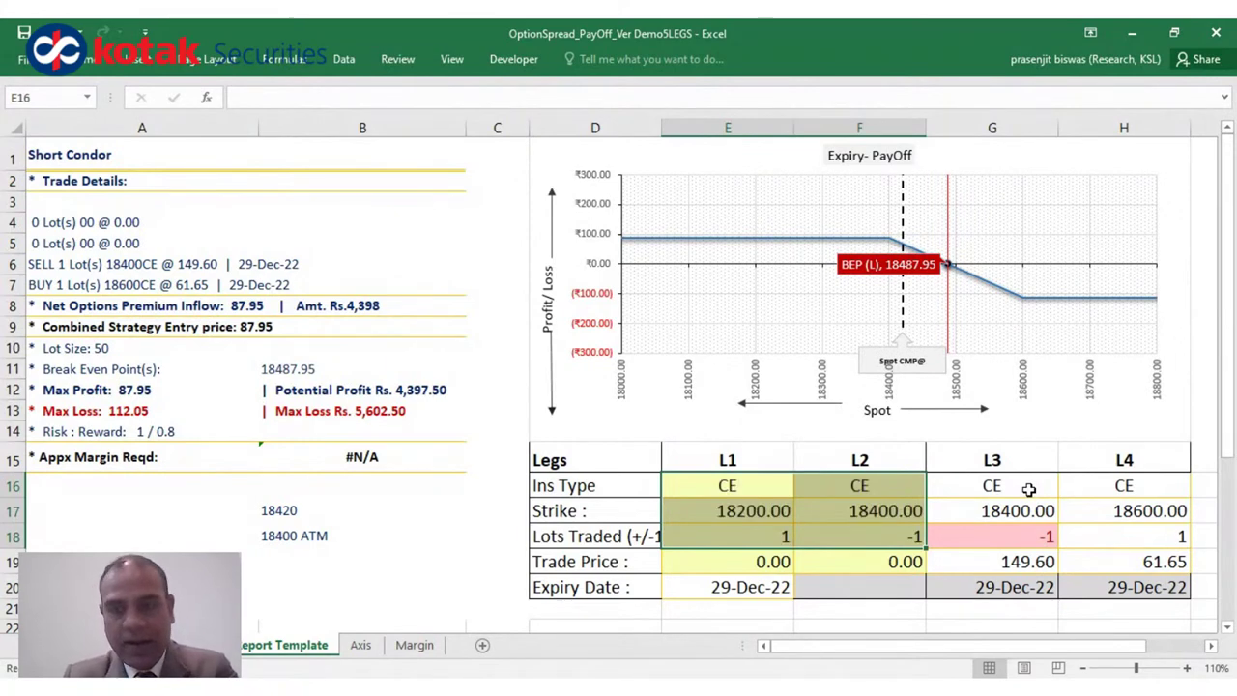
{"action": "left_click_drag", "start_coordinate": [996, 486], "coordinate": [1163, 543]}
{"action": "key", "text": "ctrl+c"}
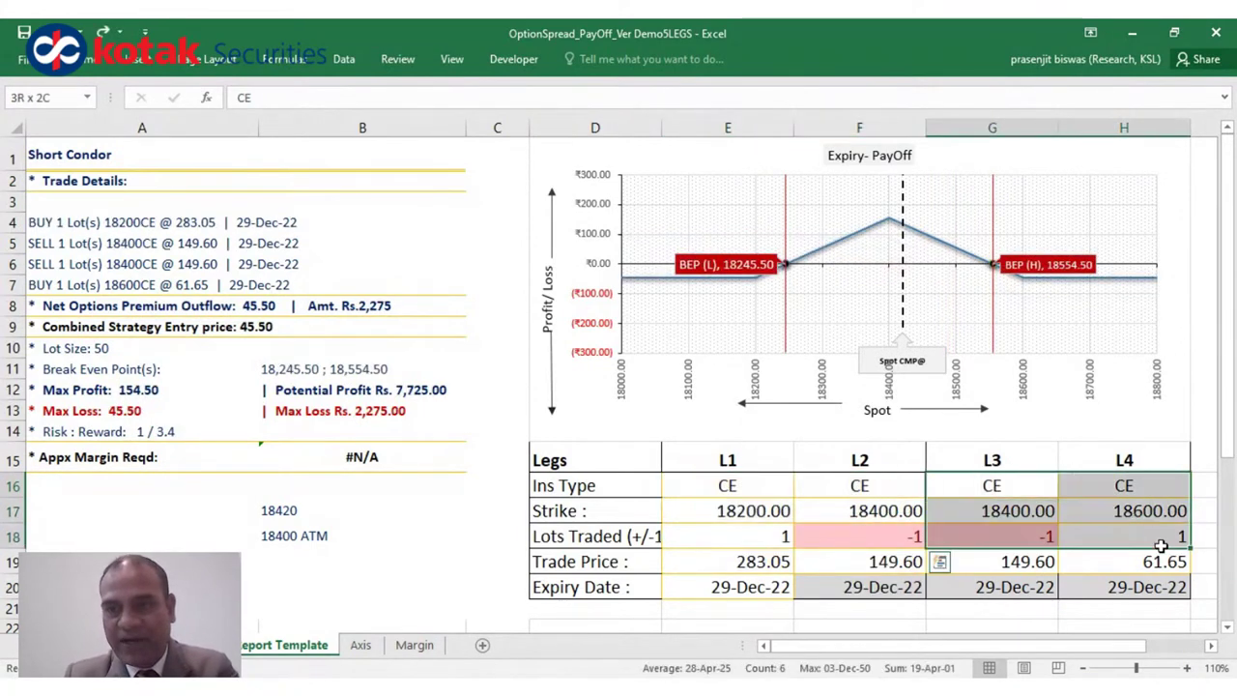
{"action": "key", "text": "Delete"}
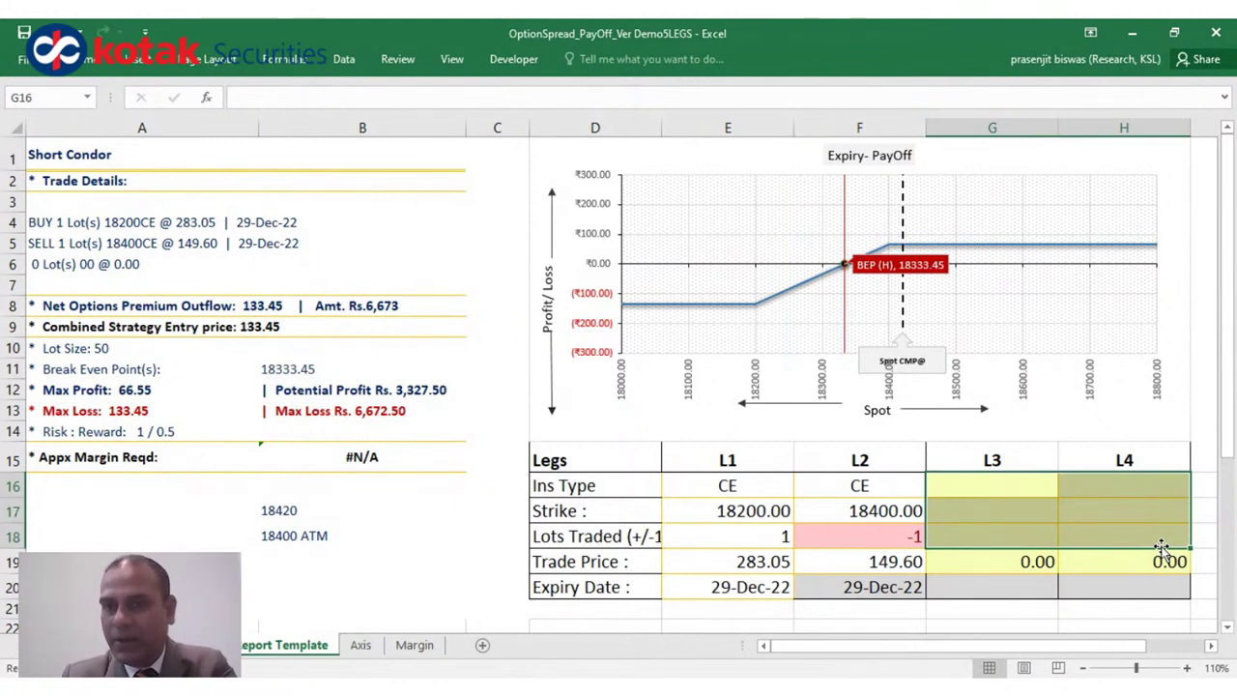
{"action": "key", "text": "ctrl+v"}
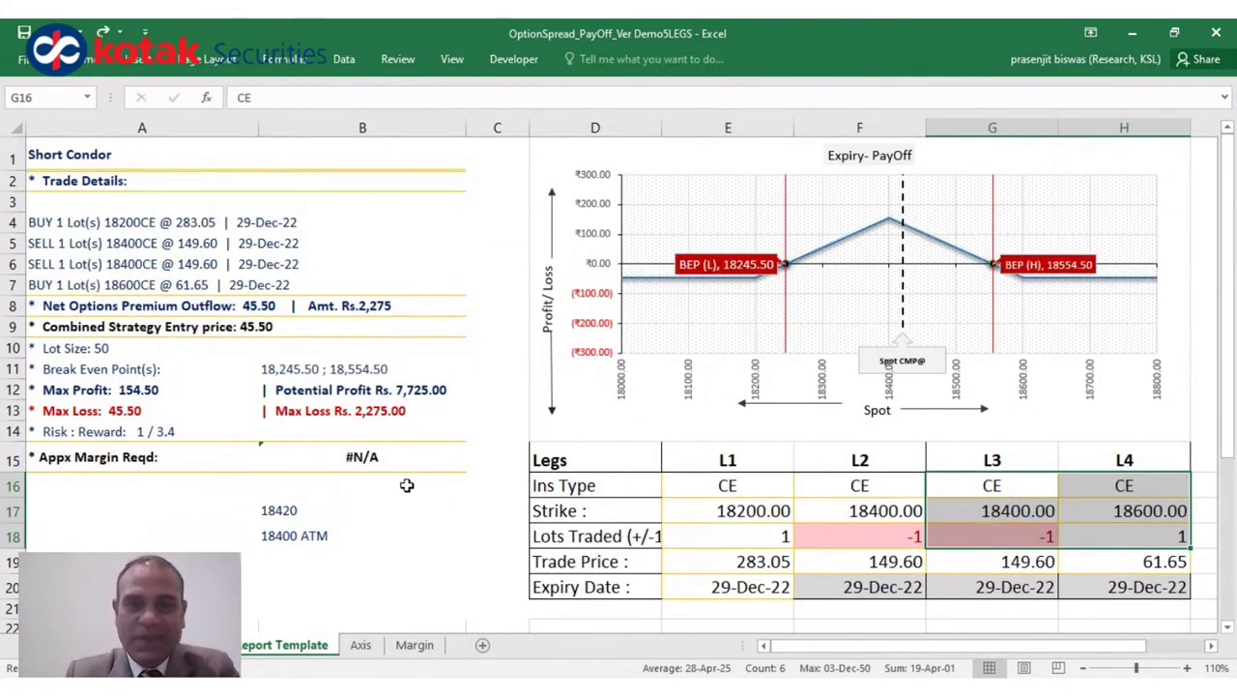
{"action": "left_click", "coordinate": [428, 507]}
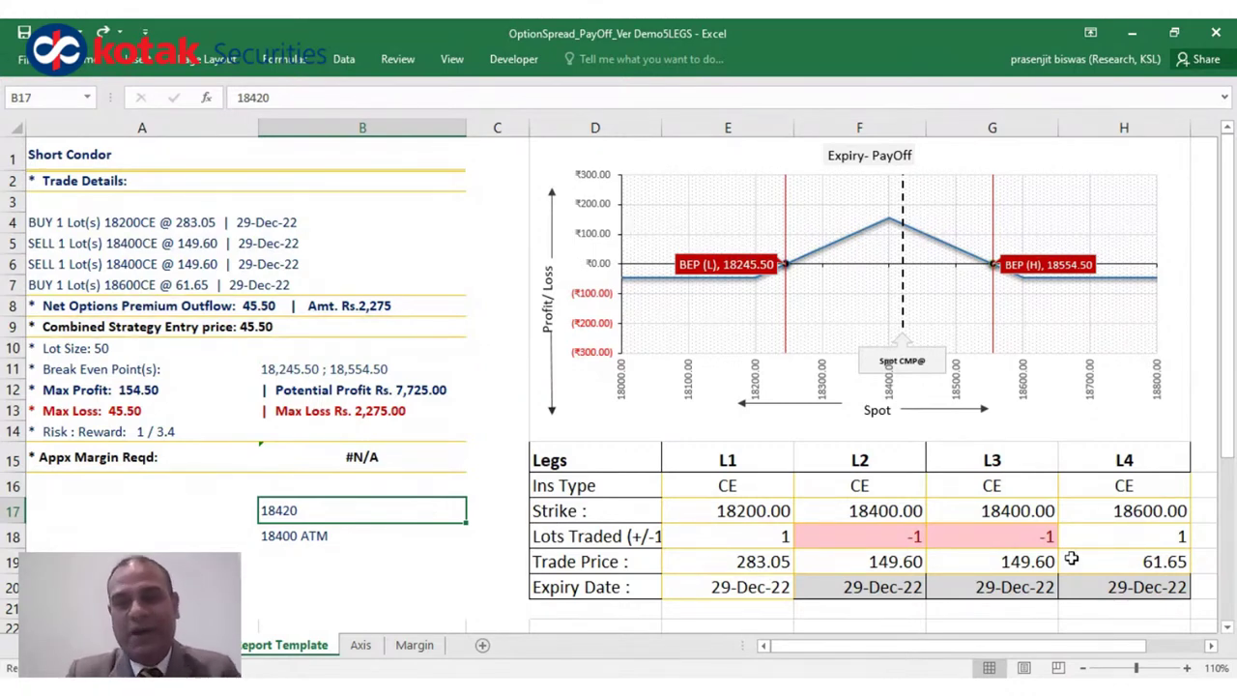
- Clear the instrument type, strike and lots traded of leg L4
{"action": "left_click", "coordinate": [1005, 506]}
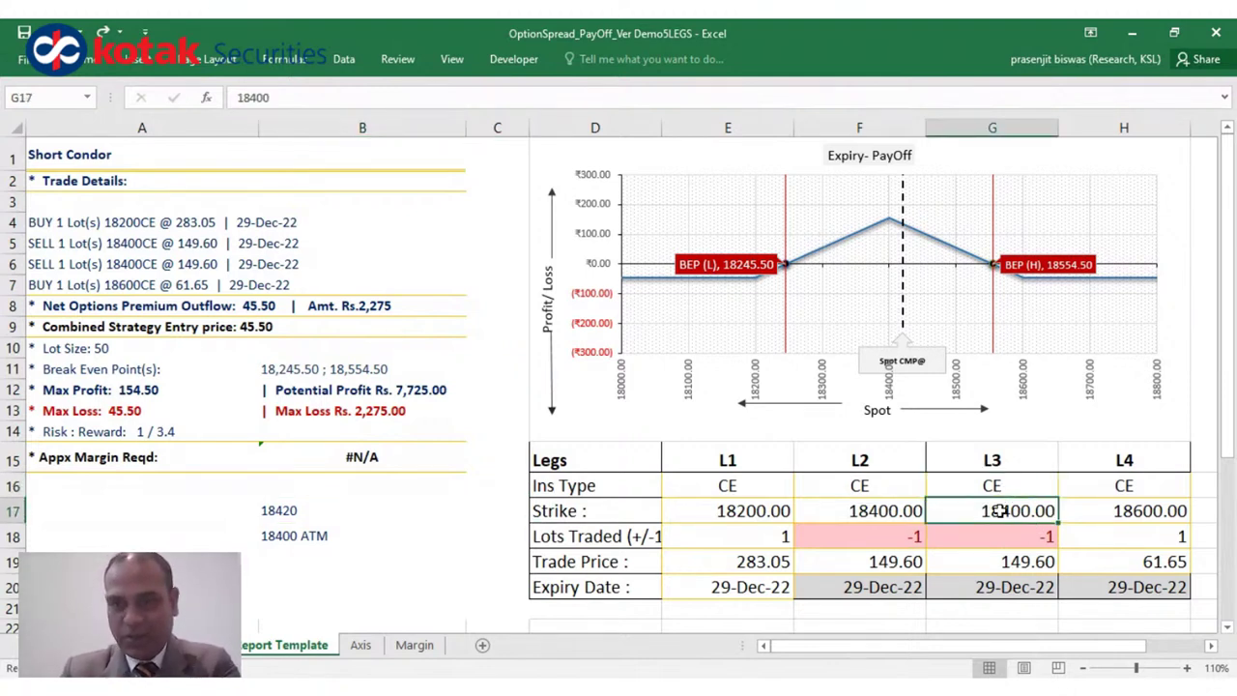
{"action": "key", "text": "Up"}
{"action": "key", "text": "Right"}
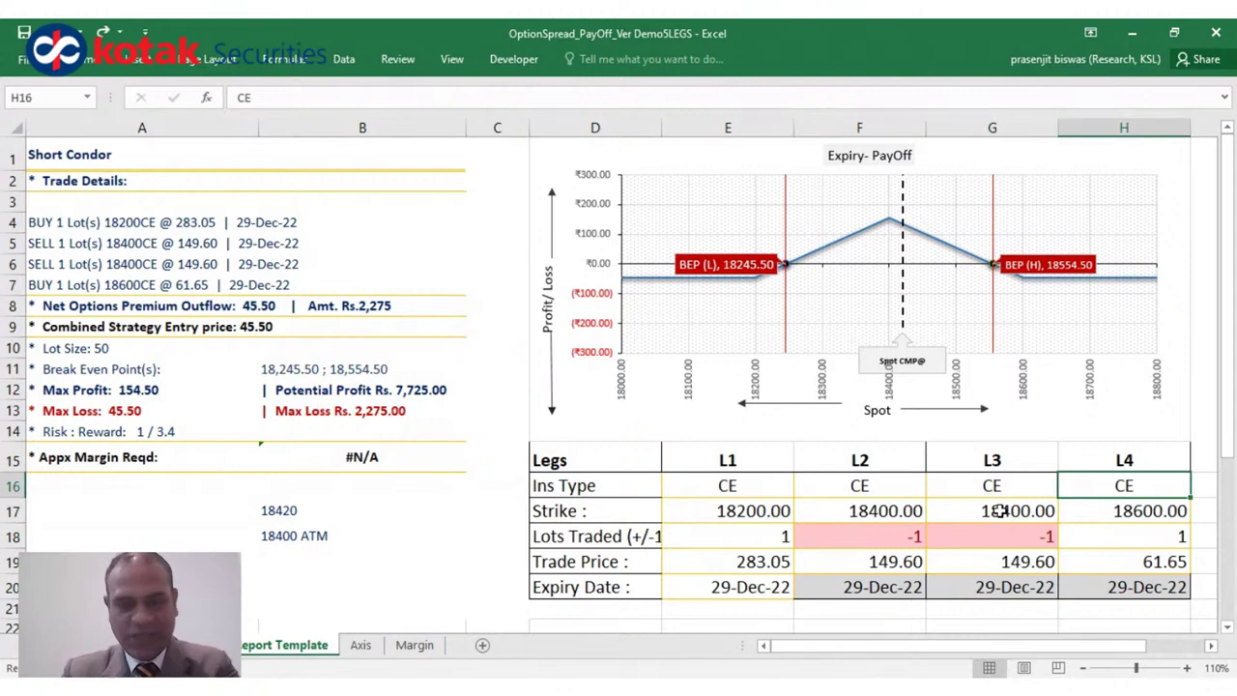
{"action": "key", "text": "shift+Down"}
{"action": "key", "text": "shift+Down"}
{"action": "key", "text": "shift+Down"}
{"action": "key", "text": "shift+Down"}
{"action": "key", "text": "Delete"}
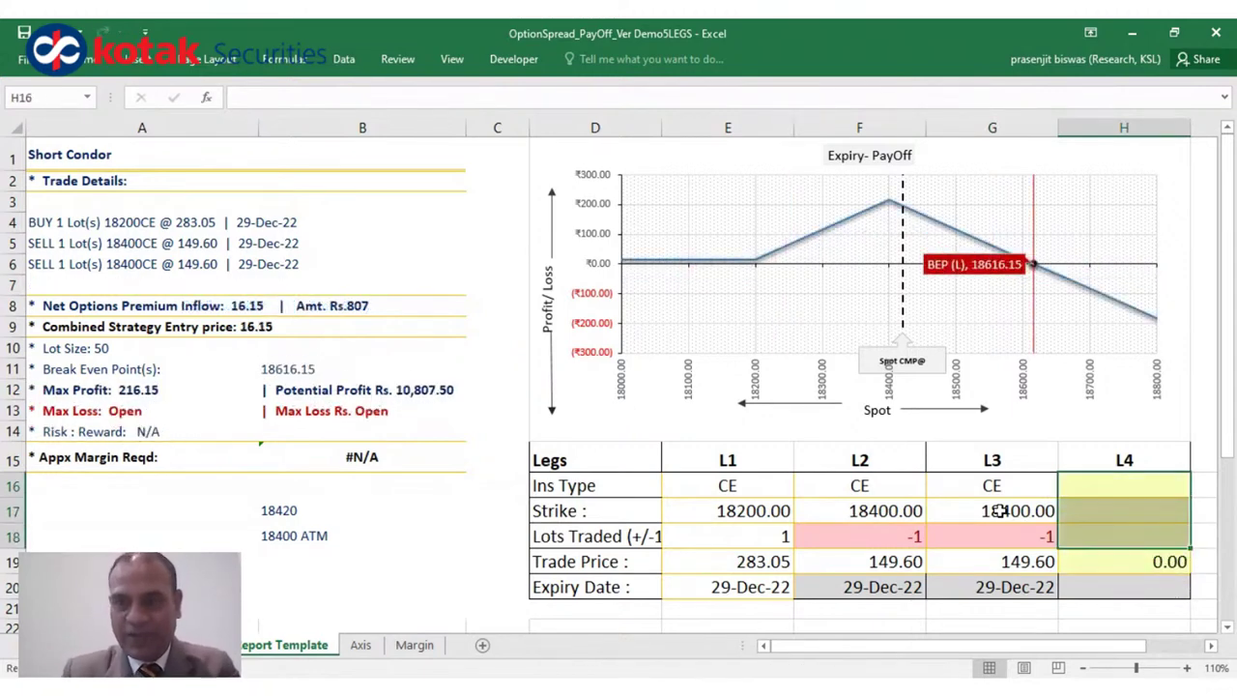
- Set the strike of leg L3 to 18600
{"action": "key", "text": "Left"}
{"action": "key", "text": "Down"}
{"action": "type", "text": "18"}
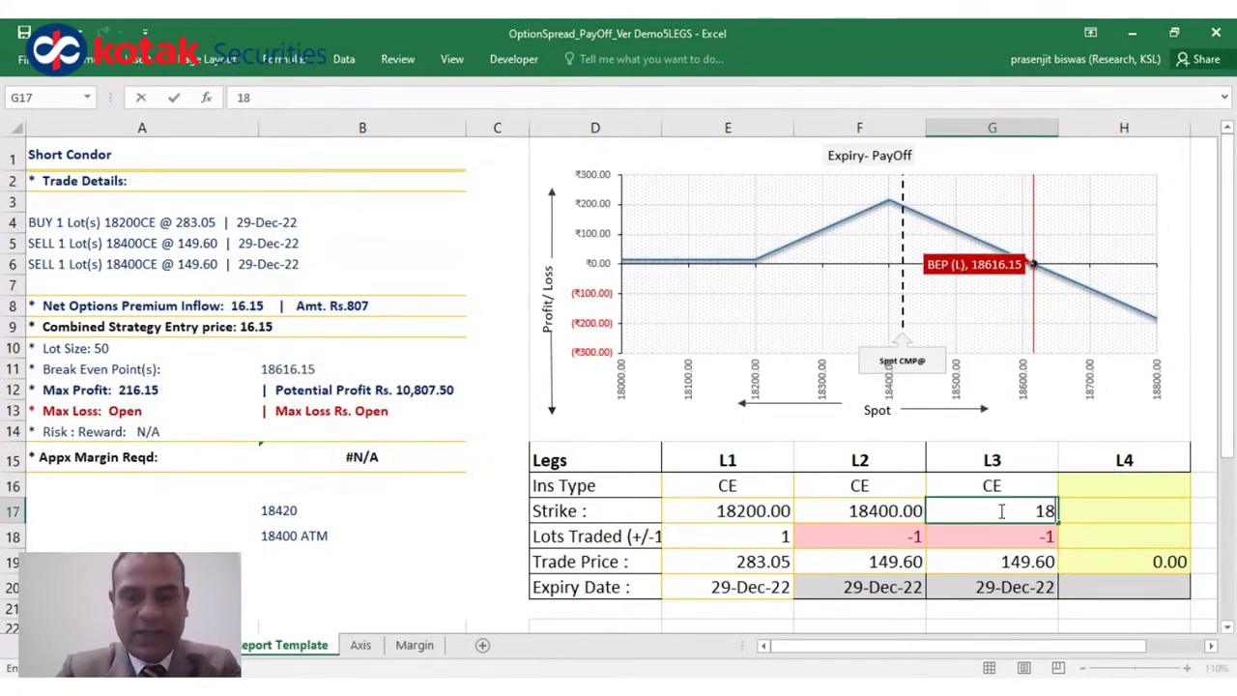
{"action": "type", "text": "600"}
{"action": "key", "text": "Return"}
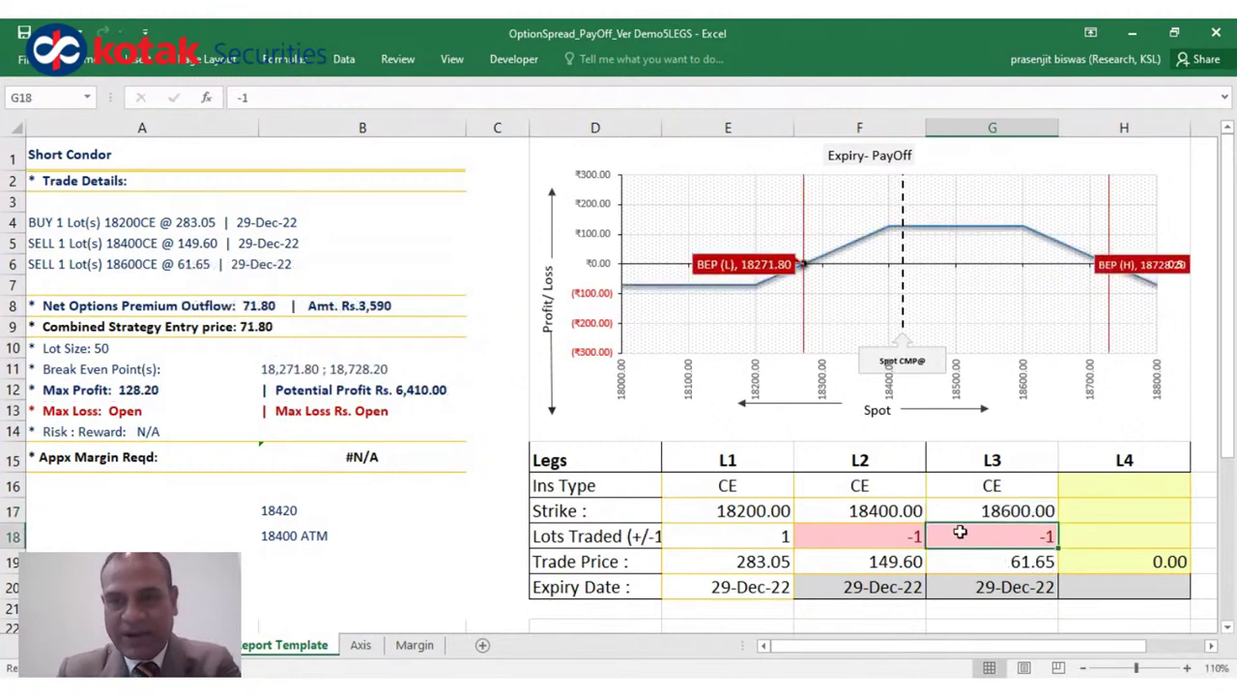
- Set the lots traded to -2 for leg L2 and 1 for leg L3
{"action": "left_click", "coordinate": [917, 536]}
{"action": "type", "text": "-2"}
{"action": "key", "text": "Return"}
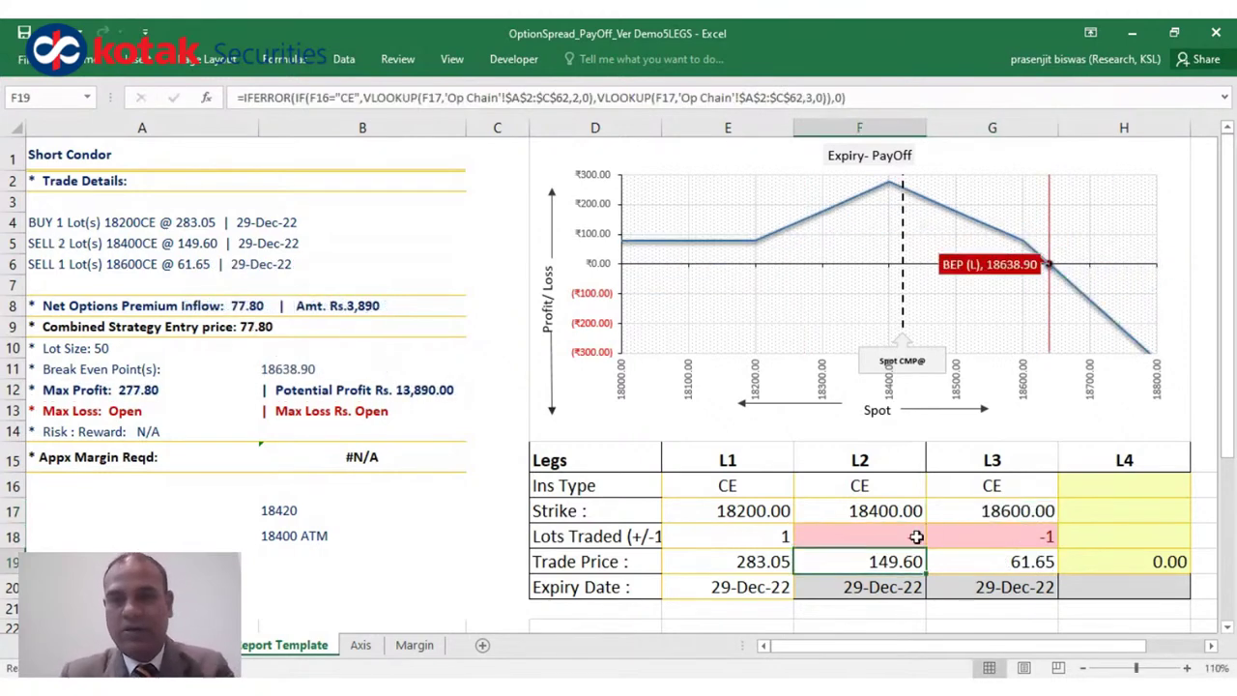
{"action": "left_click", "coordinate": [1046, 532]}
{"action": "type", "text": "1"}
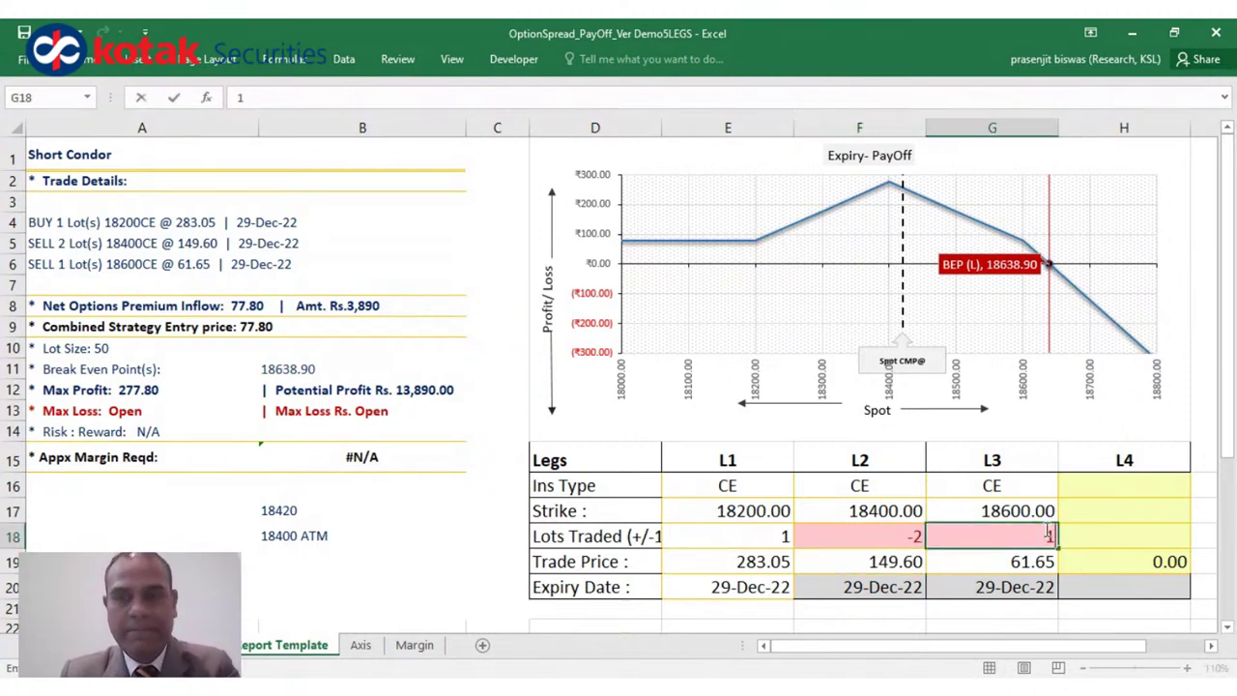
{"action": "key", "text": "Tab"}
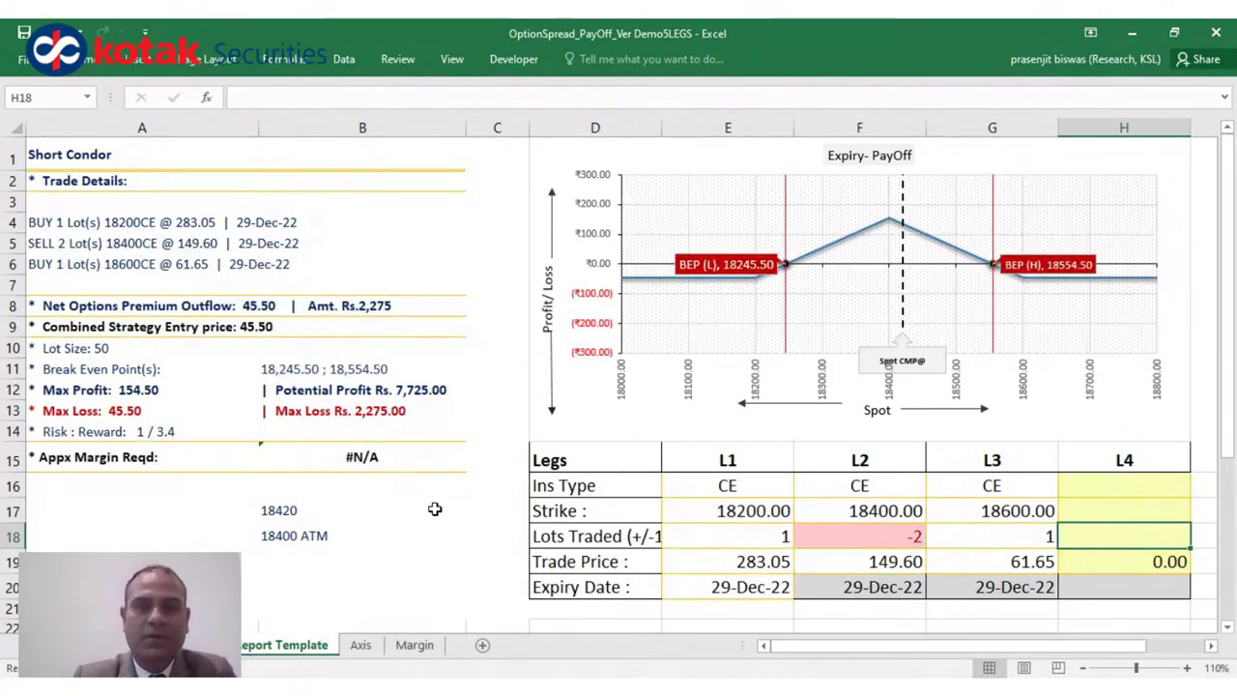
- Examine the strikes and lots traded of legs L1, L2 and L3 as a combined three-leg structure
{"action": "left_click_drag", "start_coordinate": [725, 514], "coordinate": [834, 536]}
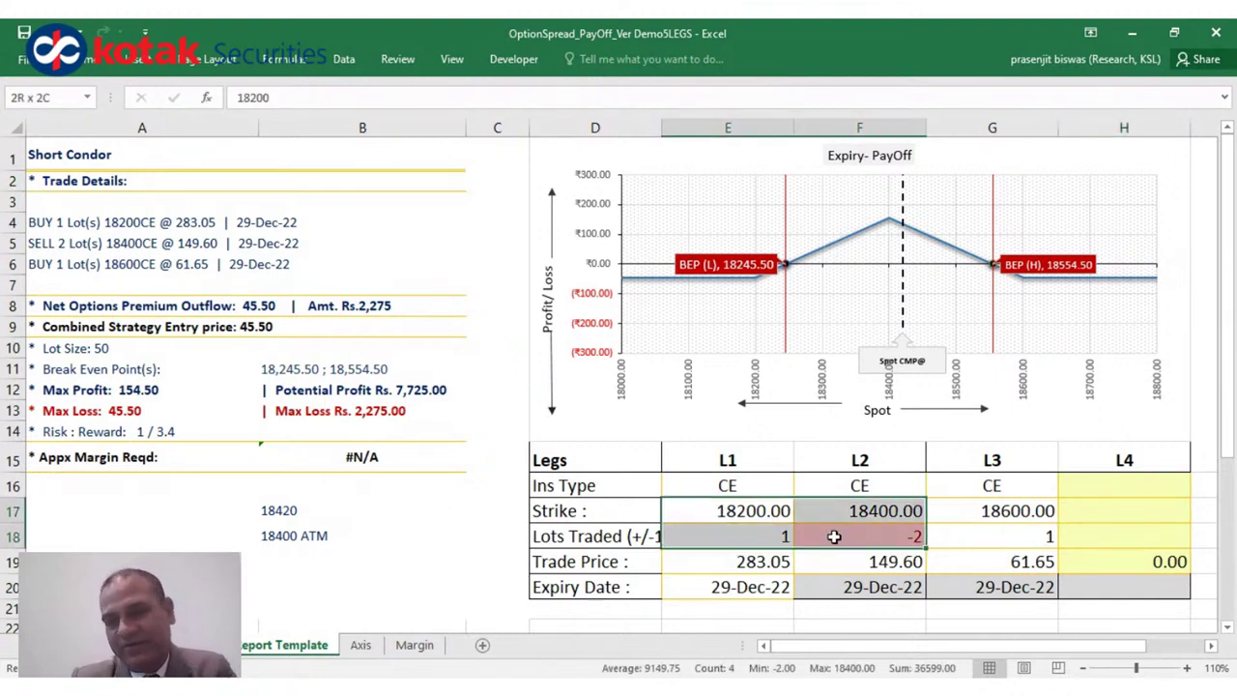
{"action": "left_click", "coordinate": [1020, 511]}
{"action": "left_click_drag", "start_coordinate": [883, 512], "coordinate": [974, 536]}
{"action": "left_click", "coordinate": [498, 535]}
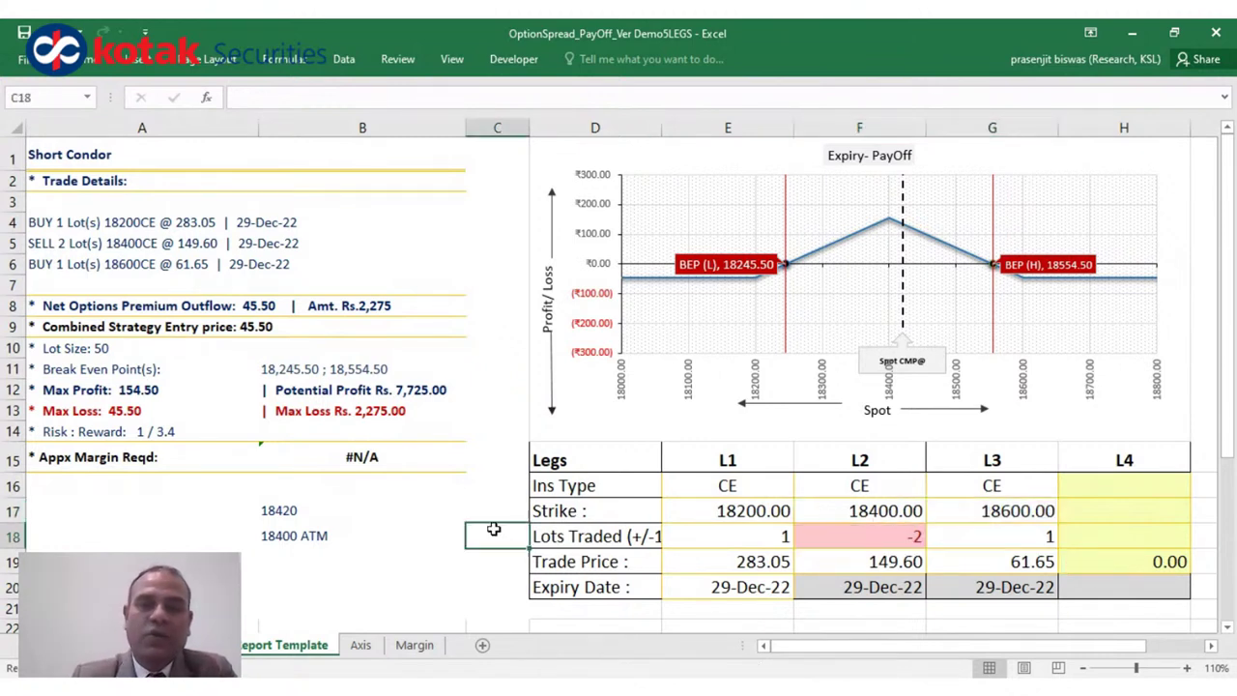
{"action": "left_click", "coordinate": [850, 511]}
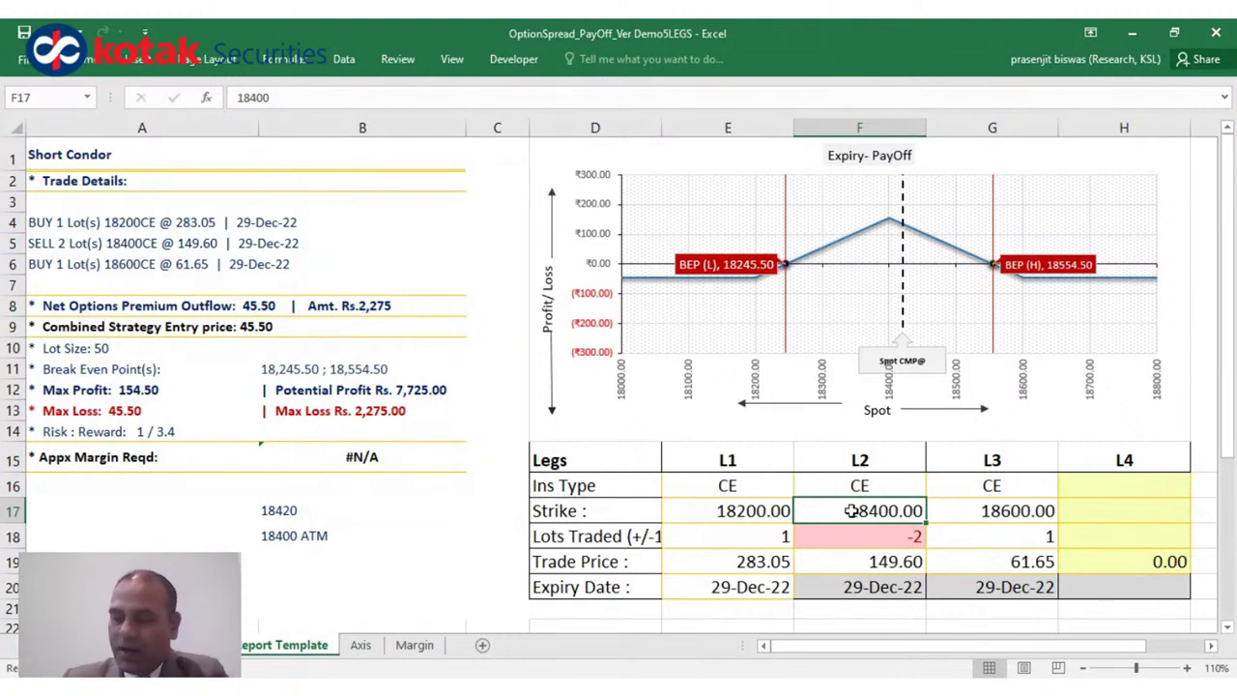
{"action": "left_click", "coordinate": [735, 535]}
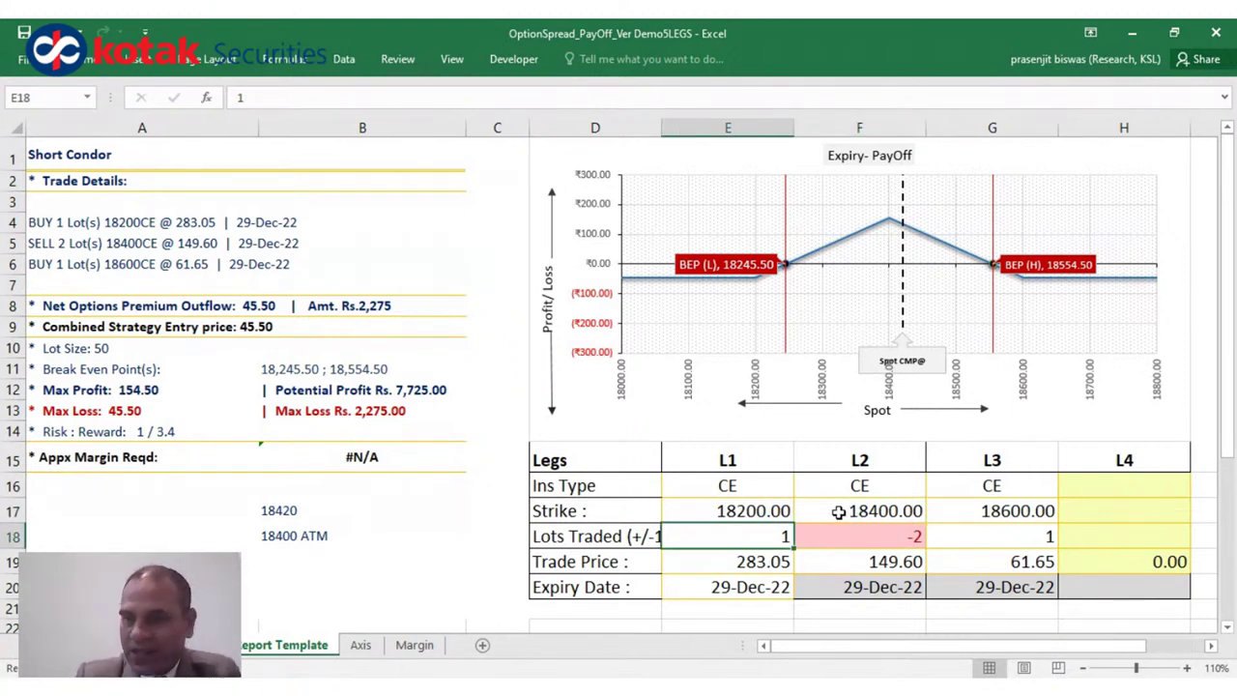
{"action": "left_click", "coordinate": [839, 512]}
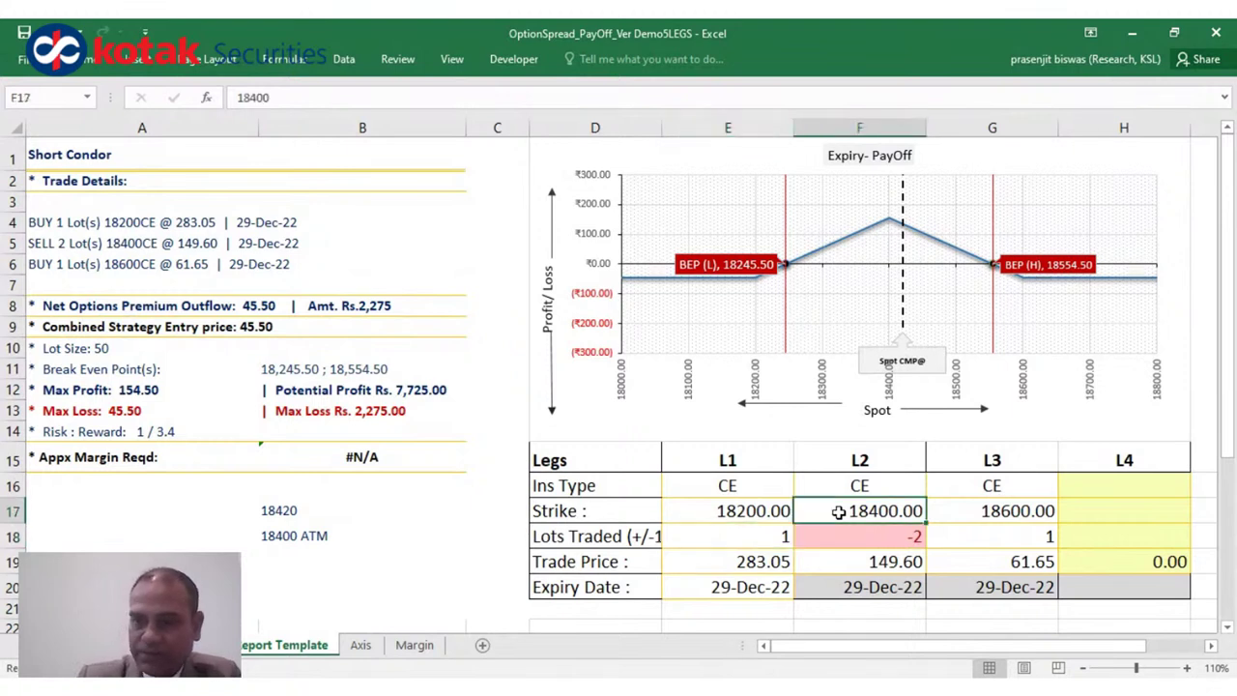
{"action": "key", "text": "shift+Down"}
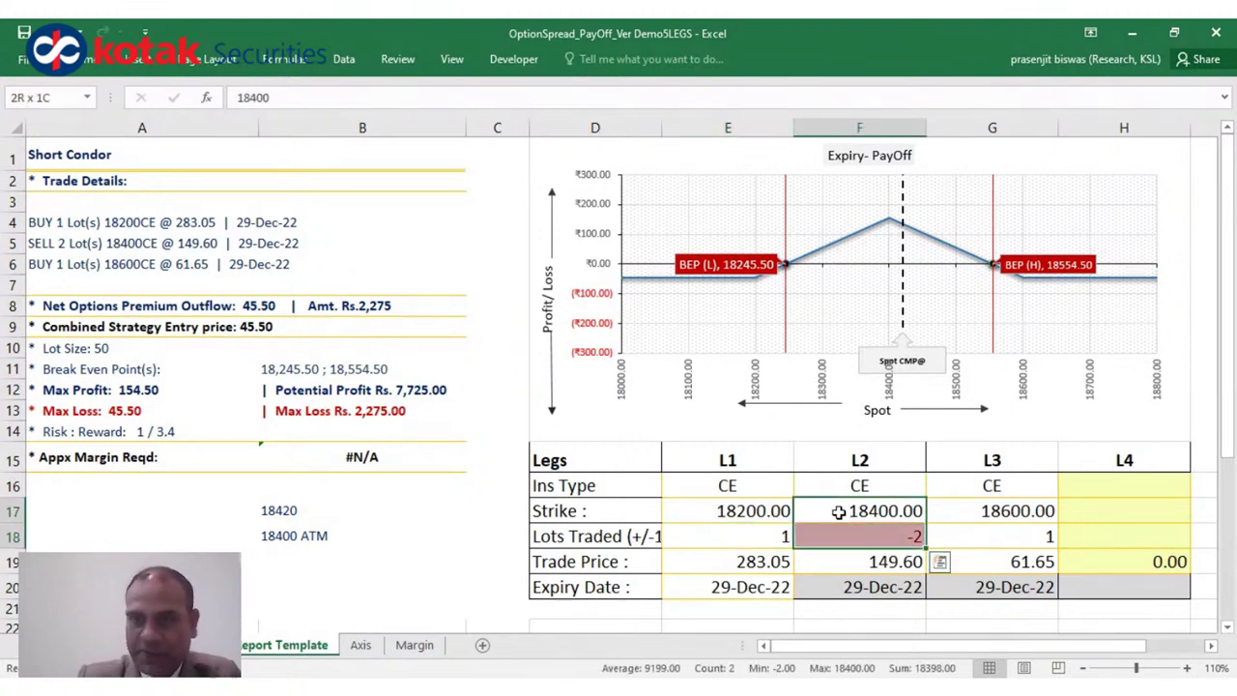
{"action": "left_click", "coordinate": [981, 510]}
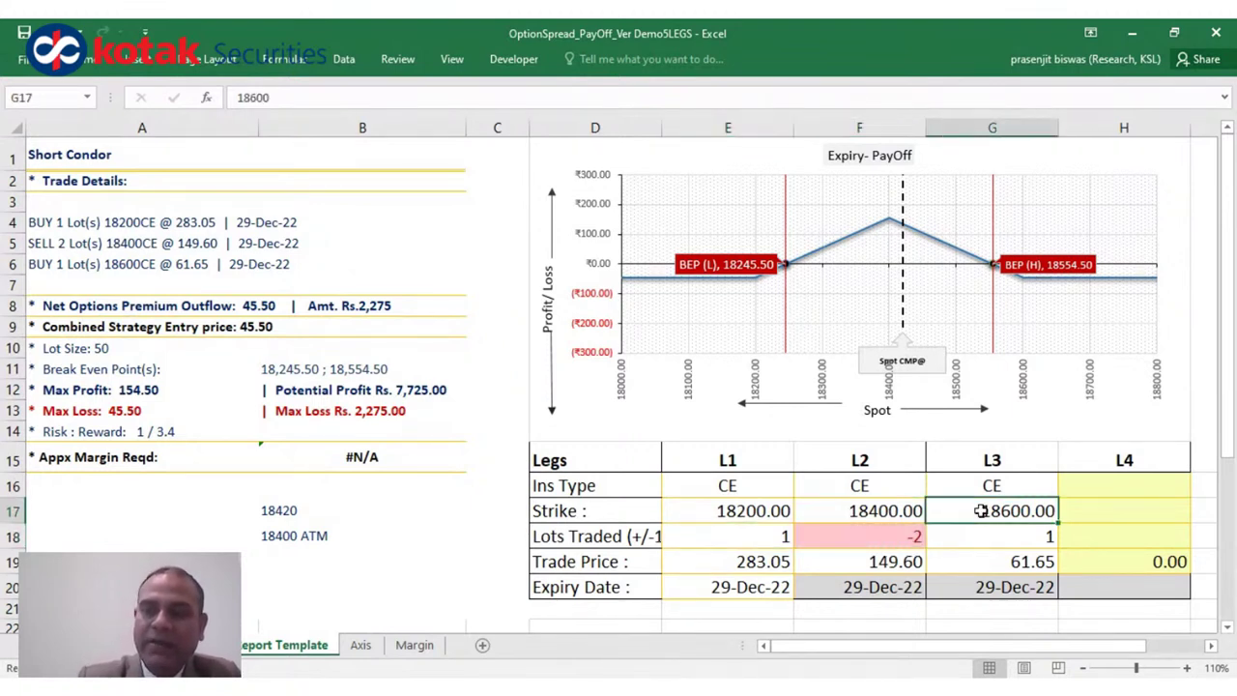
{"action": "key", "text": "shift+Down"}
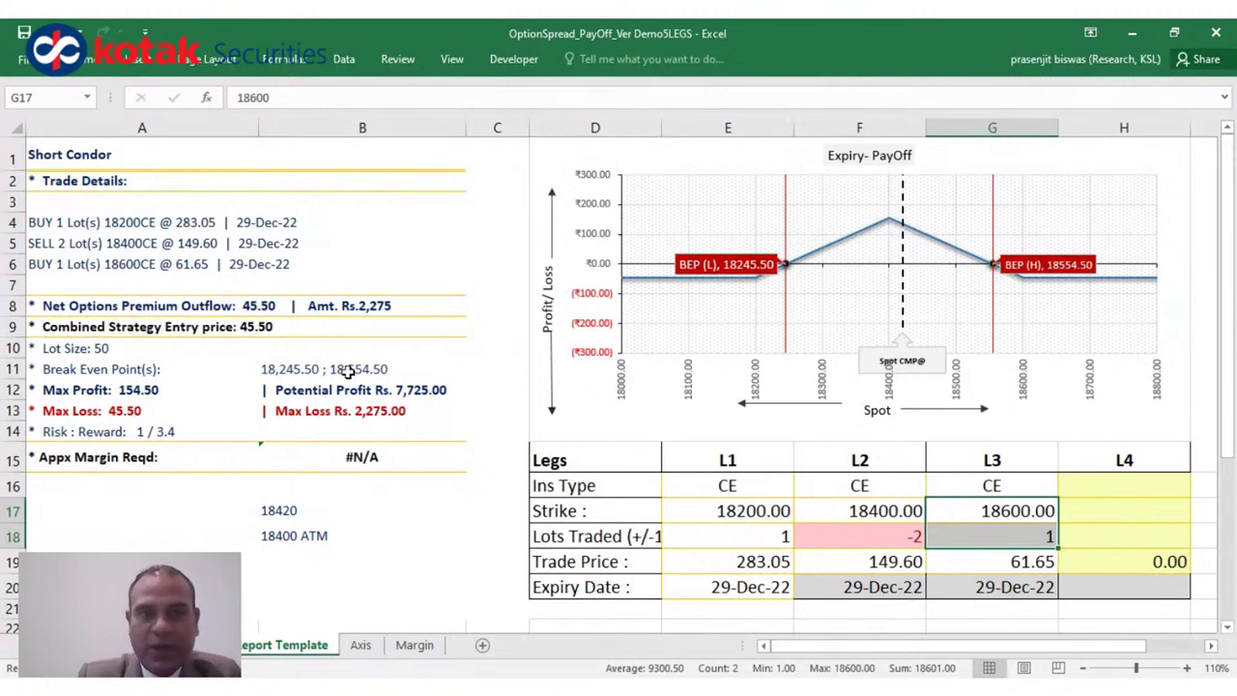
- Compare the trade prices of the three legs with the net options premium outflow and the combined strategy entry price
{"action": "left_click", "coordinate": [259, 306]}
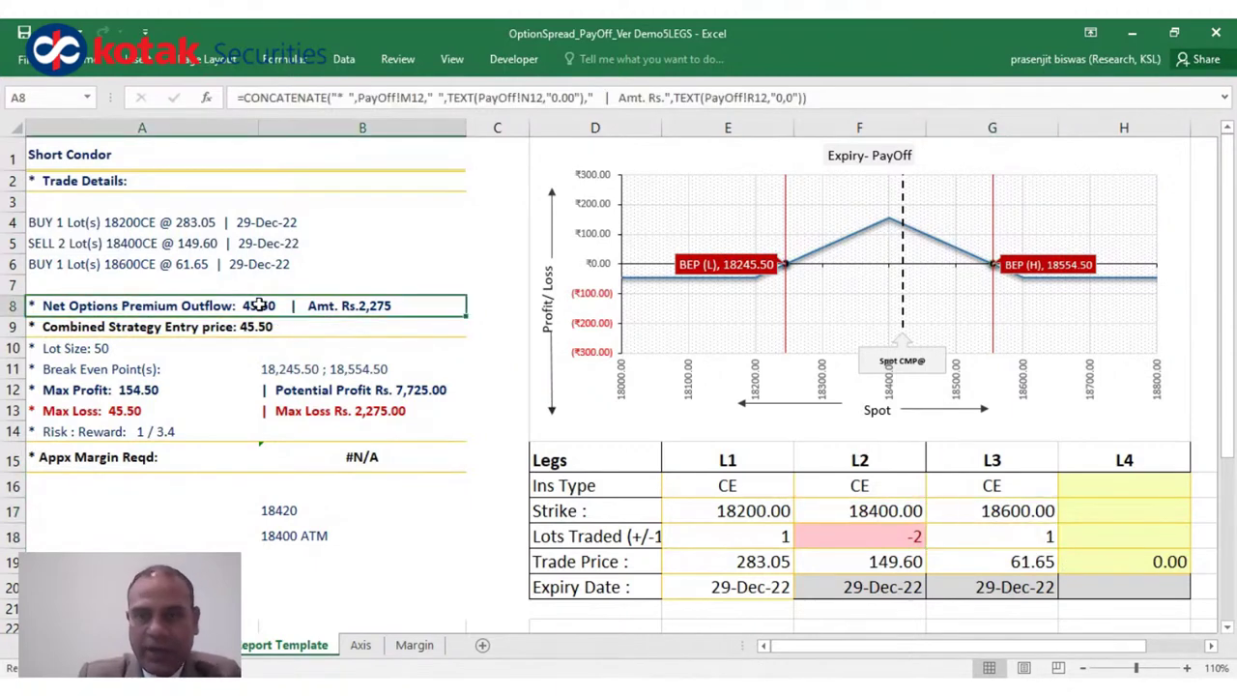
{"action": "left_click", "coordinate": [768, 559]}
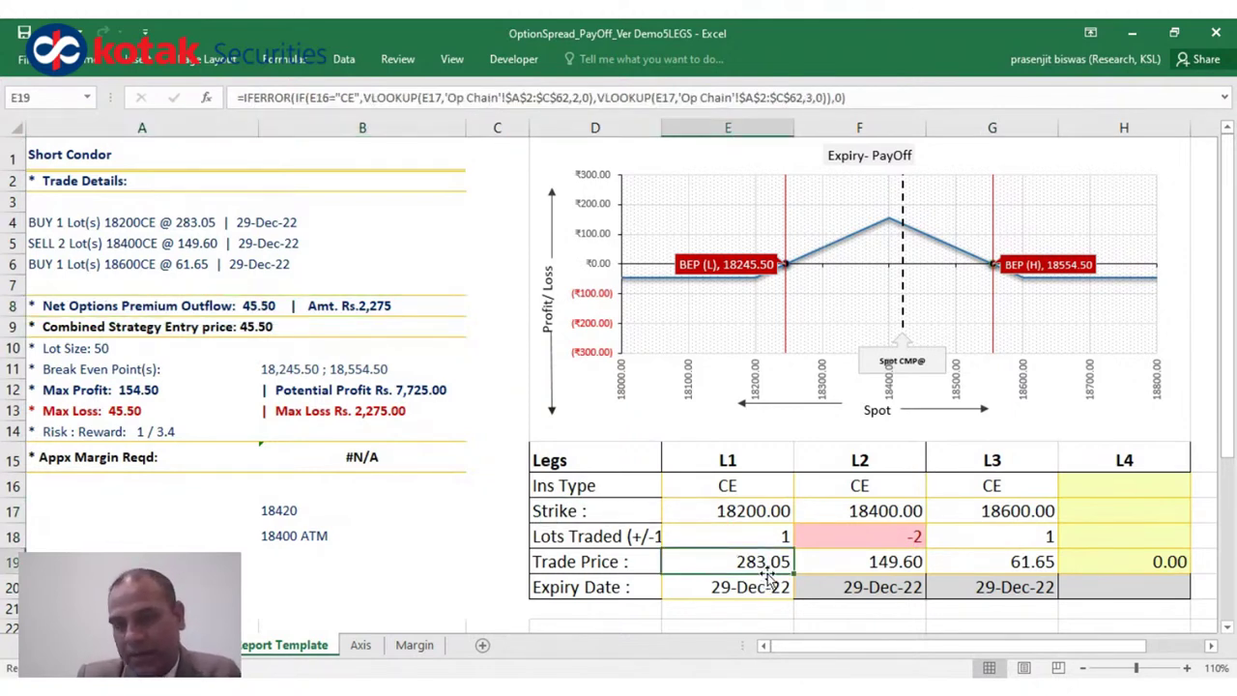
{"action": "left_click", "coordinate": [899, 564]}
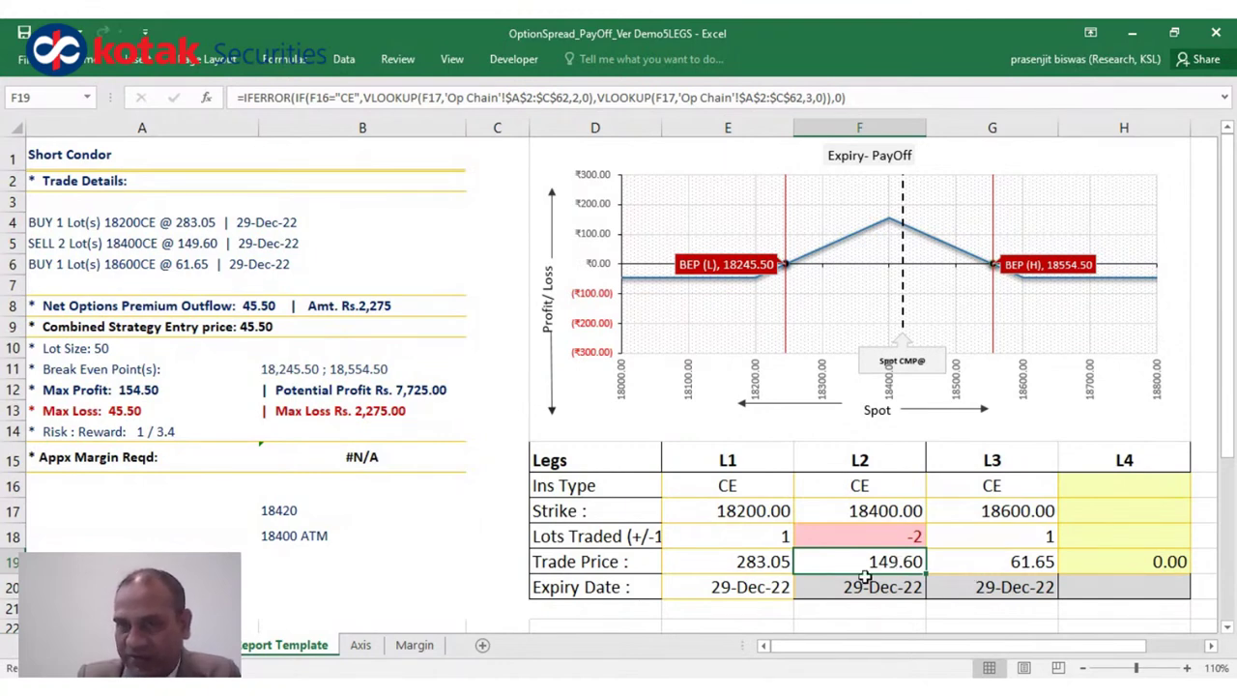
{"action": "left_click", "coordinate": [762, 564]}
{"action": "left_click", "coordinate": [973, 557], "text": "ctrl"}
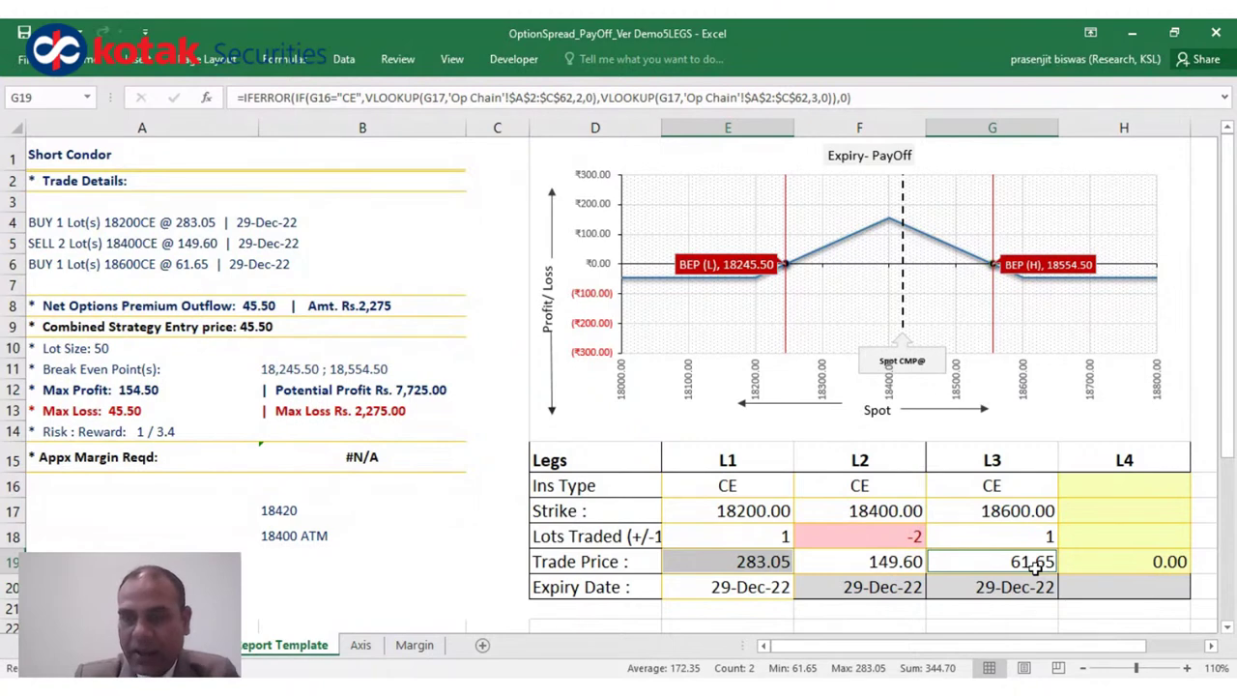
{"action": "left_click", "coordinate": [909, 568]}
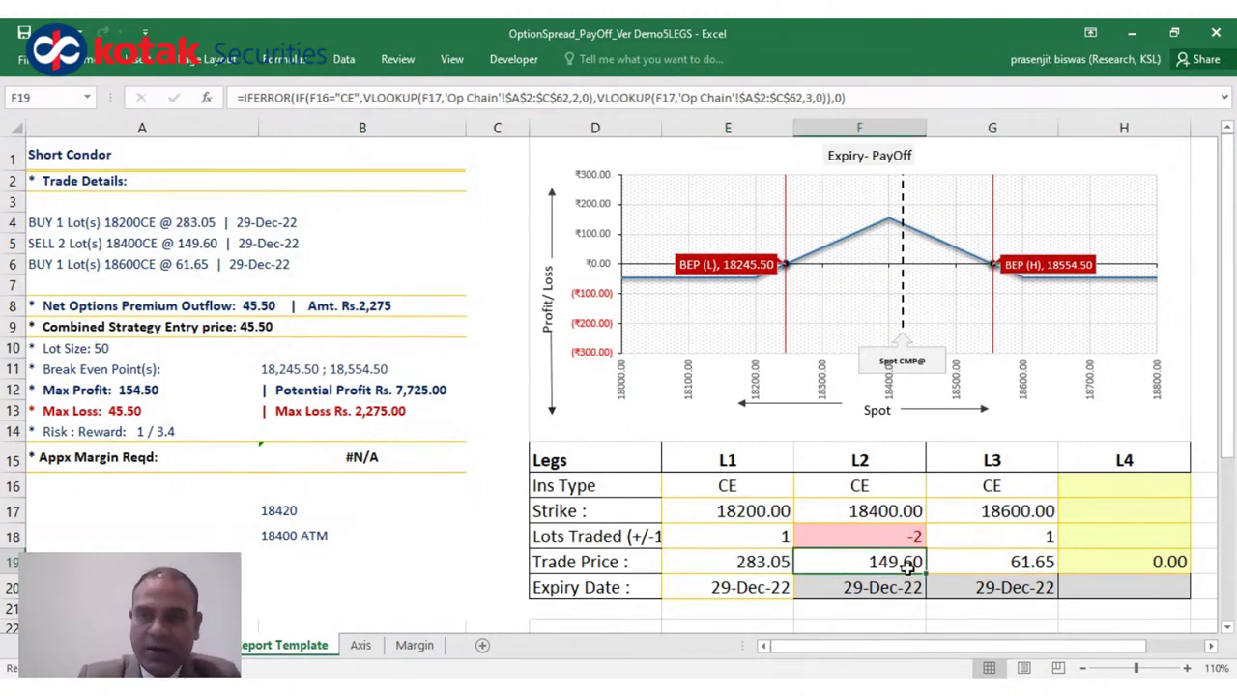
{"action": "left_click", "coordinate": [259, 329]}
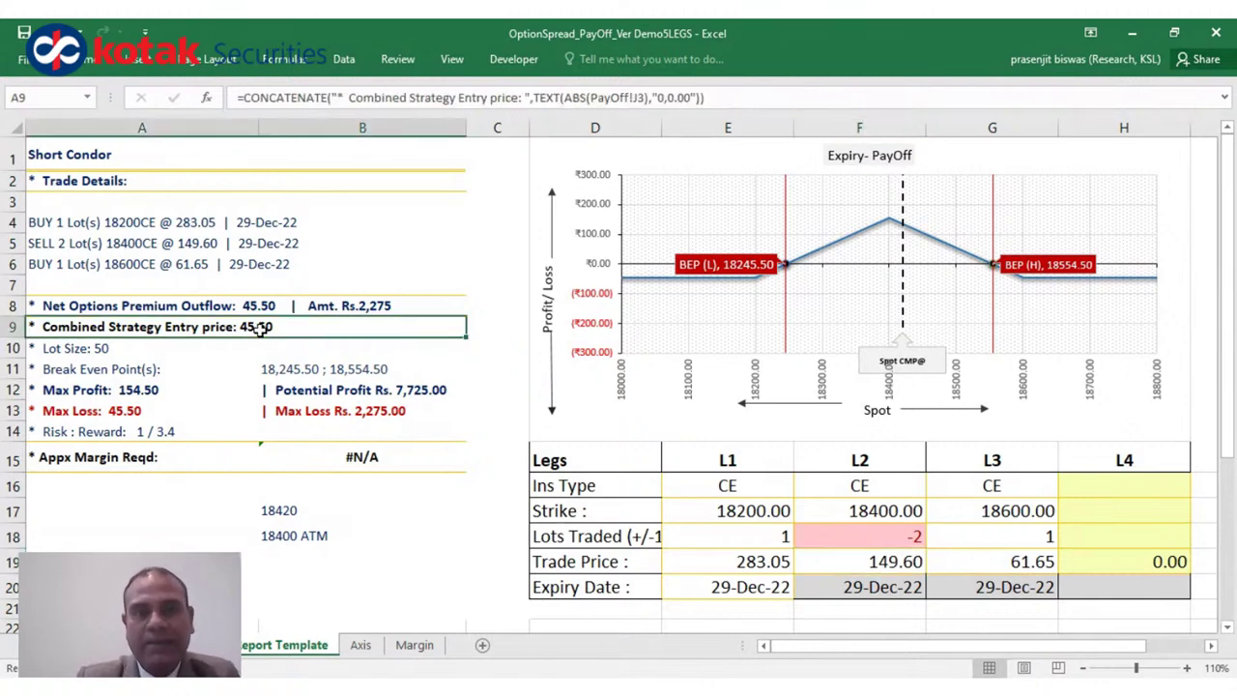
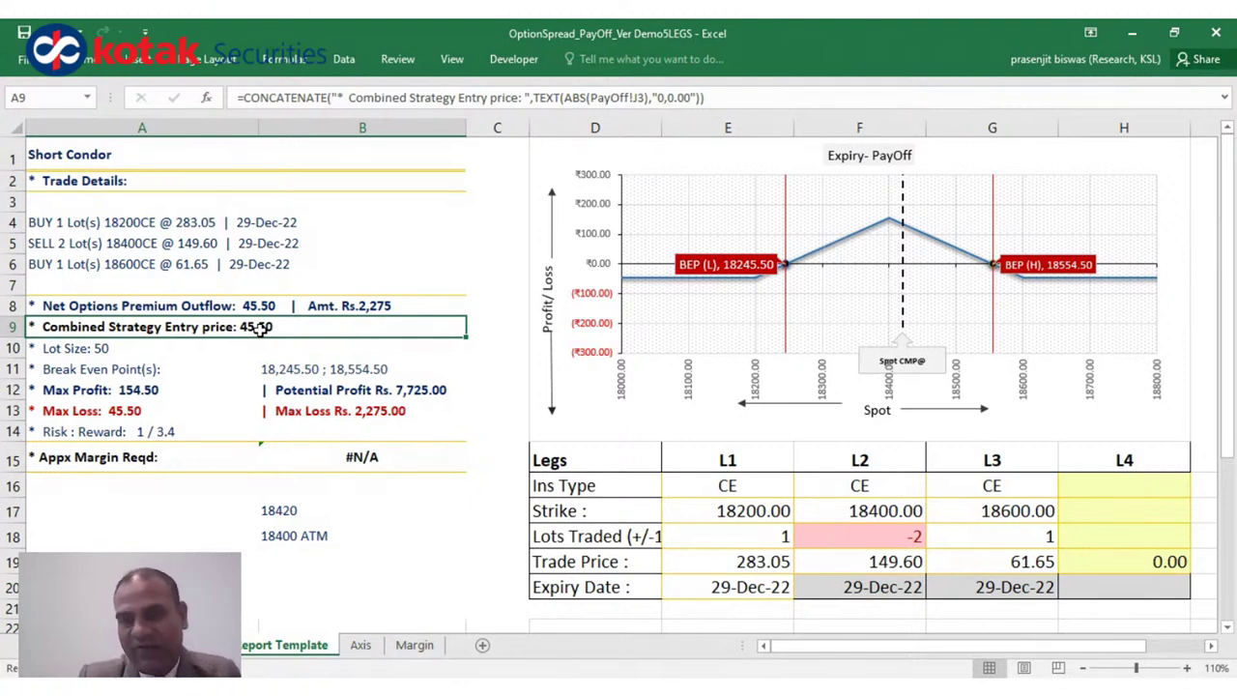
- Enter the strategy label LONG CALL BUTTERFLY in cell B20
{"action": "left_click", "coordinate": [291, 577]}
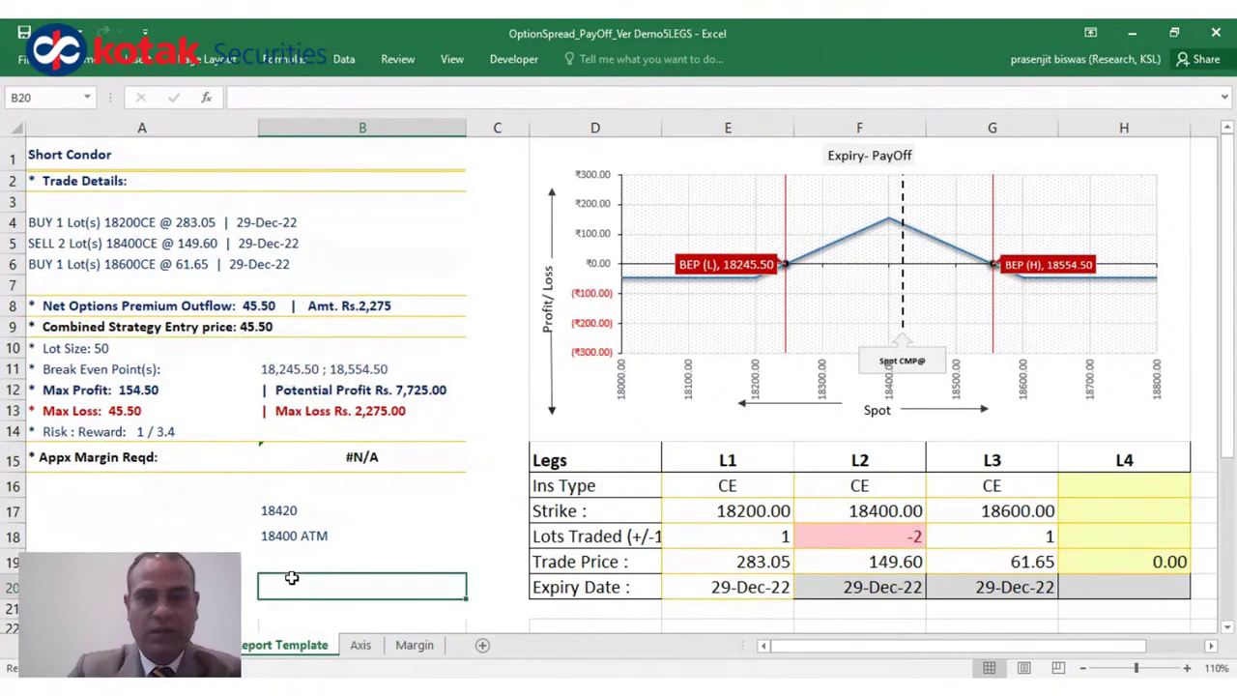
{"action": "type", "text": "LONG C"}
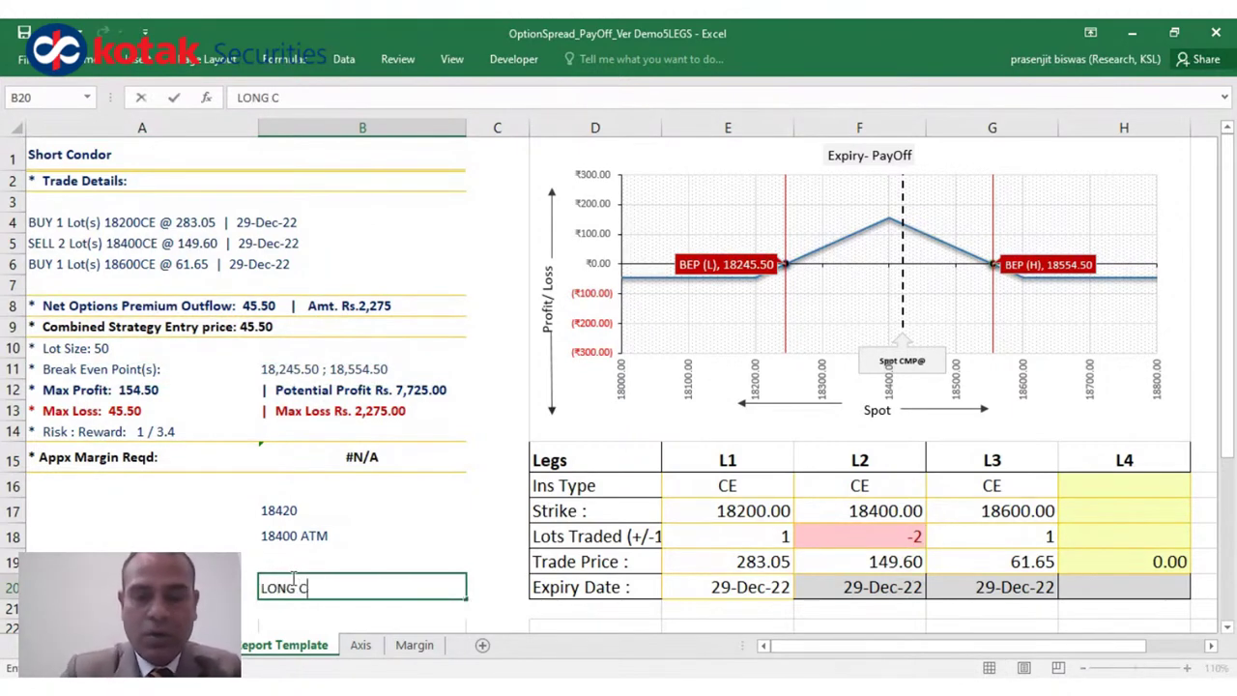
{"action": "type", "text": "ALL BUTTE"}
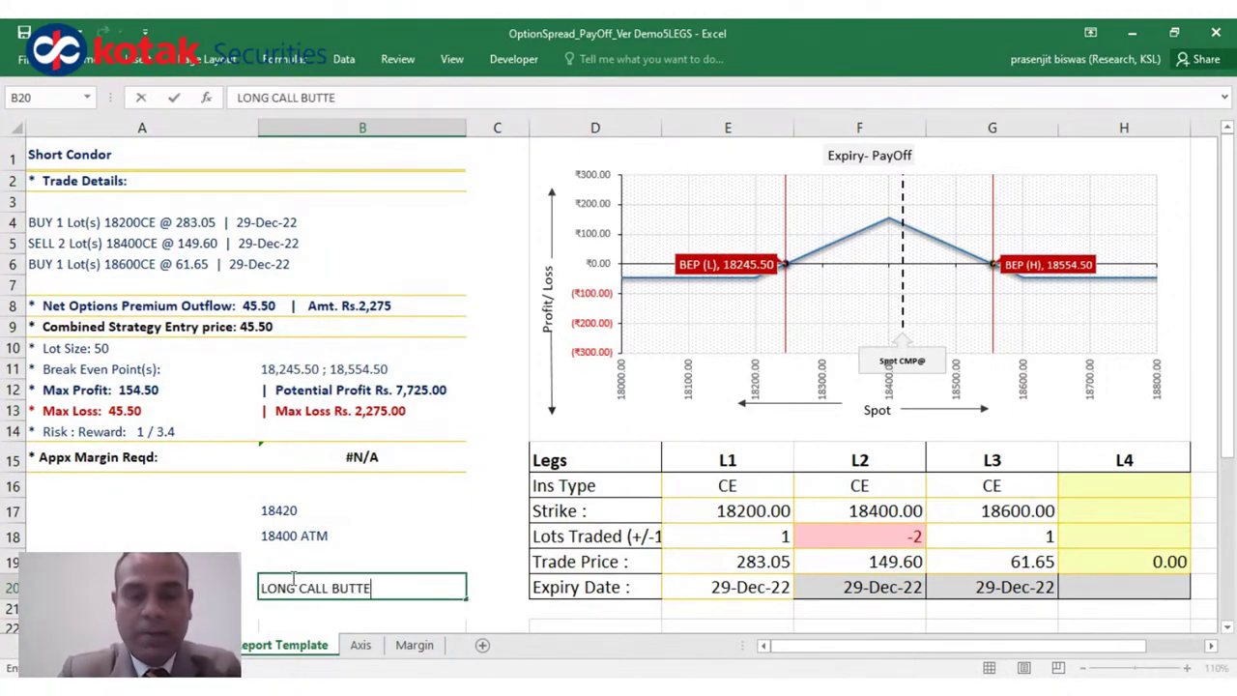
{"action": "type", "text": "RFLY"}
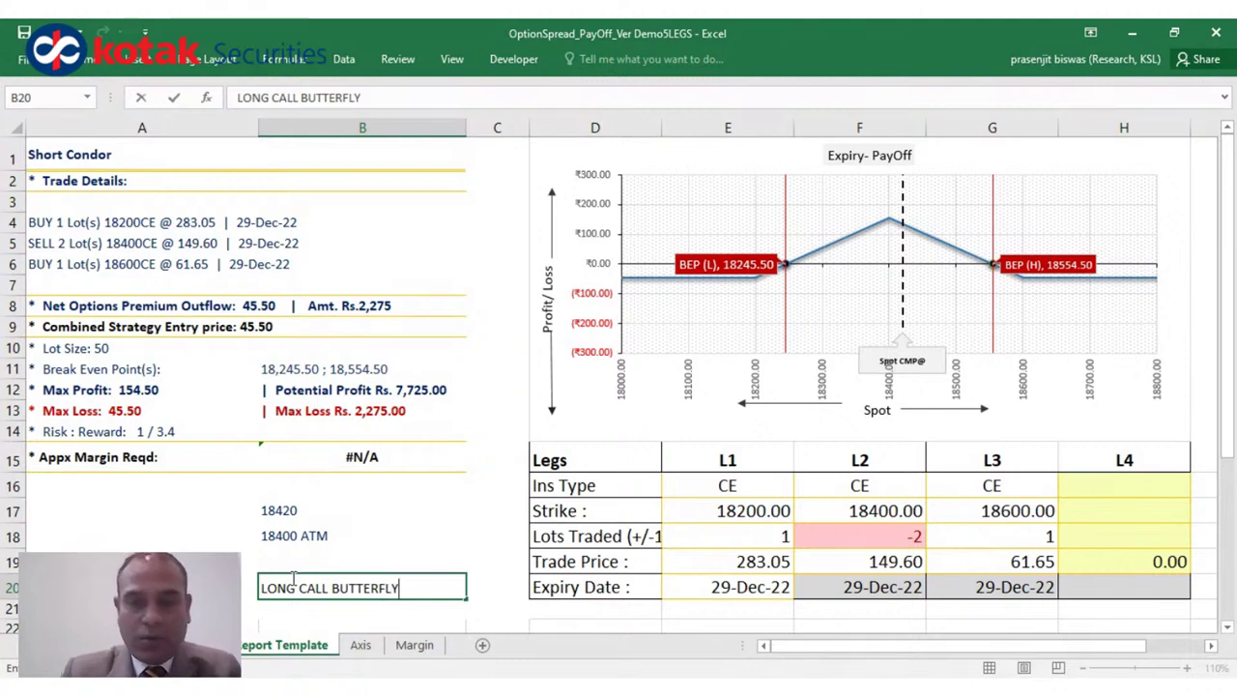
{"action": "key", "text": "Return"}
- Enter the note LONG- PAY PREMIUM in cell B21 beneath the strategy label
{"action": "type", "text": "LONG"}
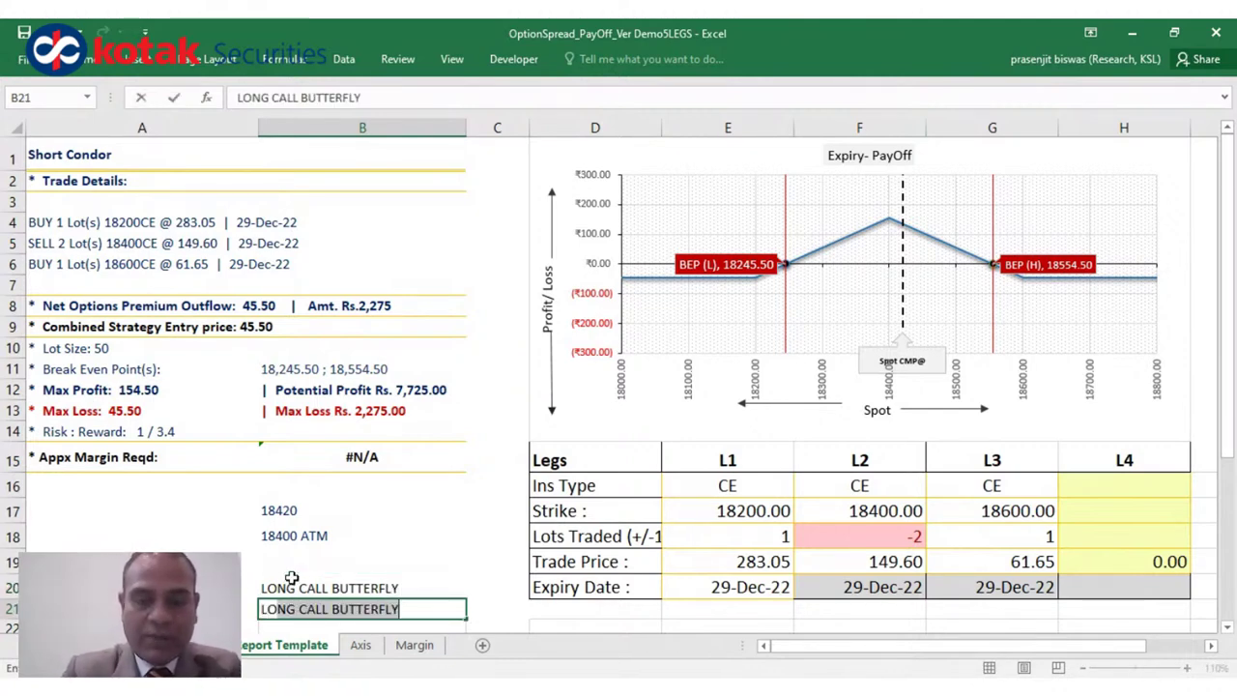
{"action": "key", "text": "BackSpace"}
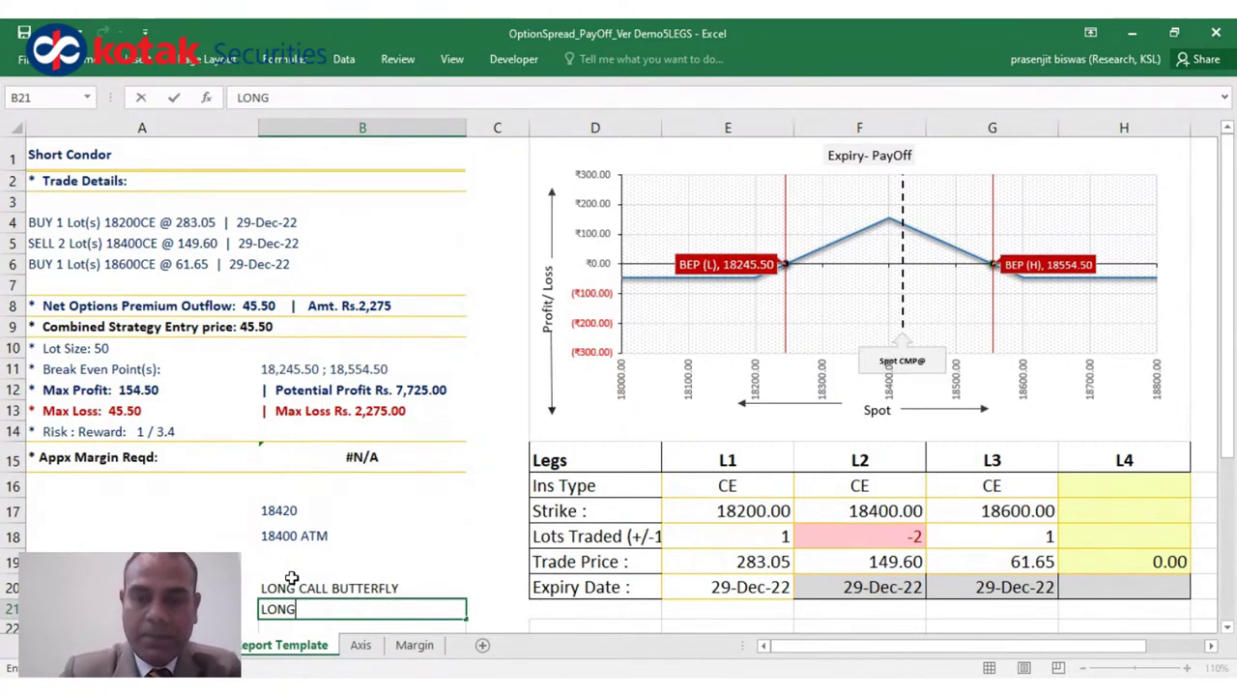
{"action": "type", "text": "- PA"}
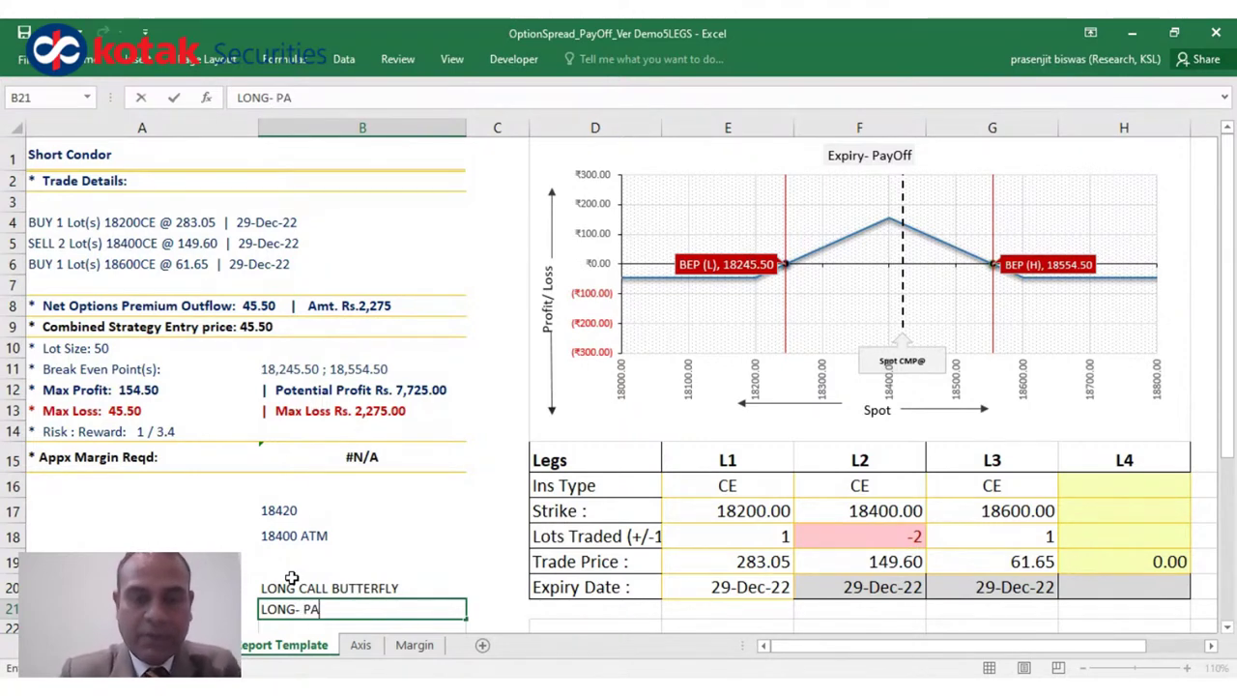
{"action": "key", "text": "BackSpace"}
{"action": "type", "text": "AY "}
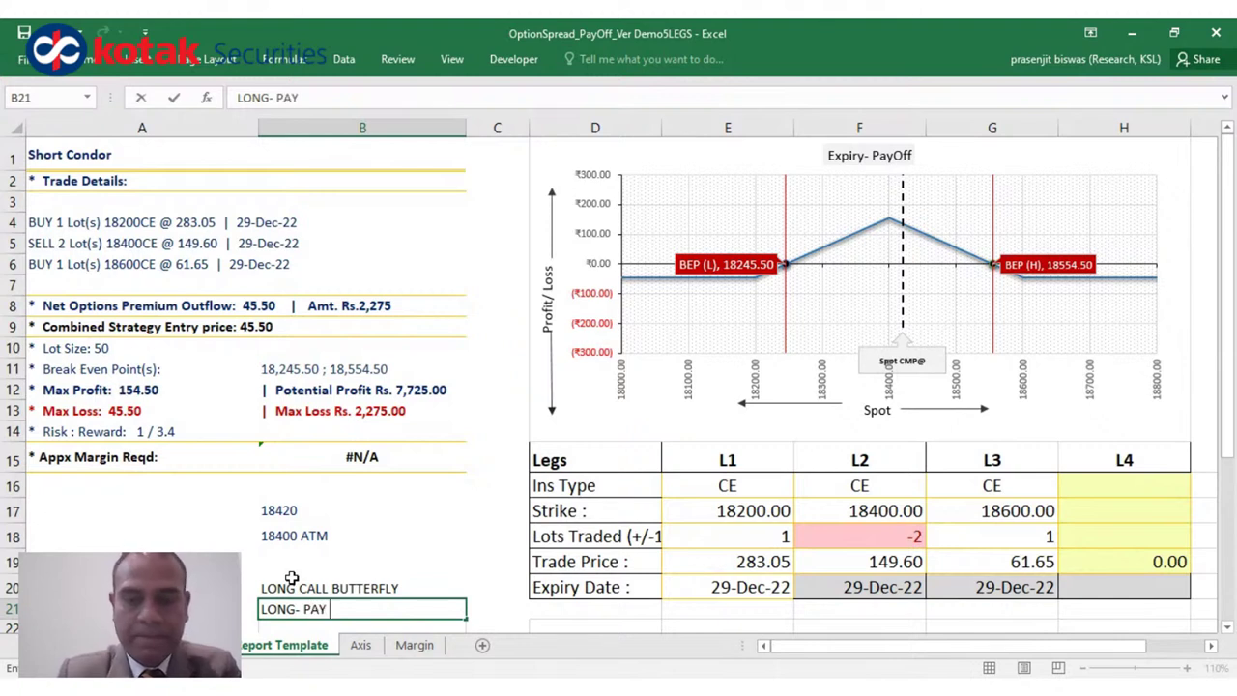
{"action": "type", "text": "PREMIUM"}
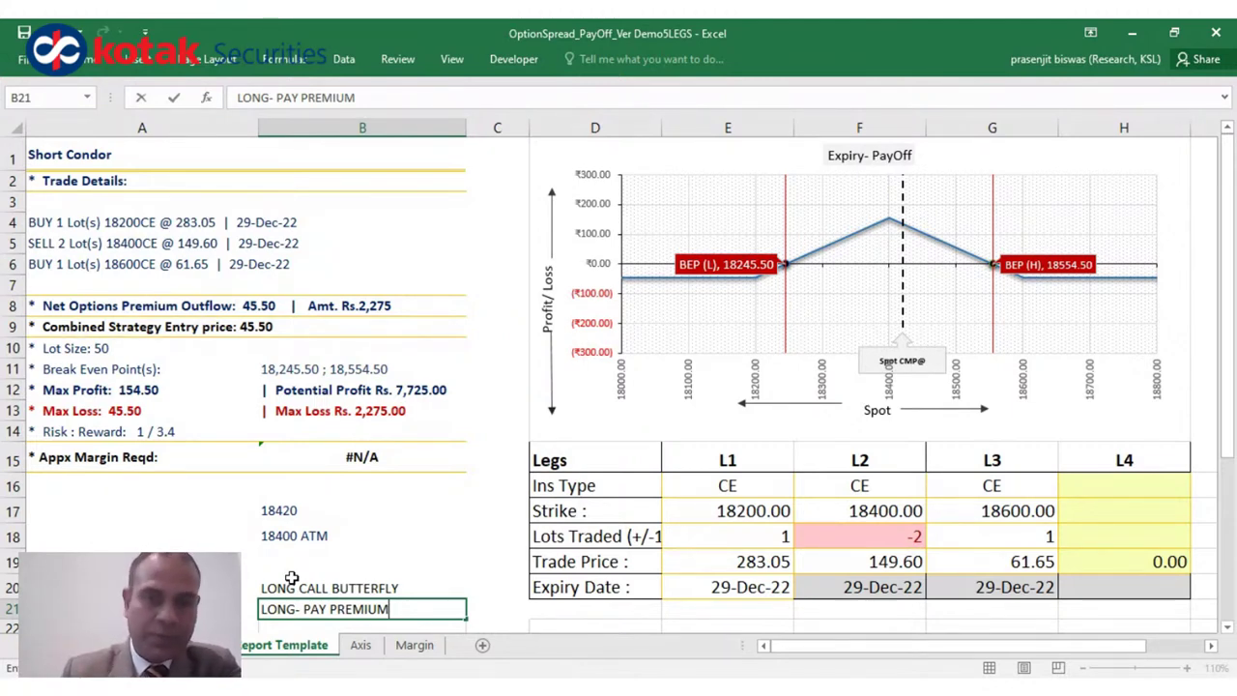
{"action": "key", "text": "Return"}
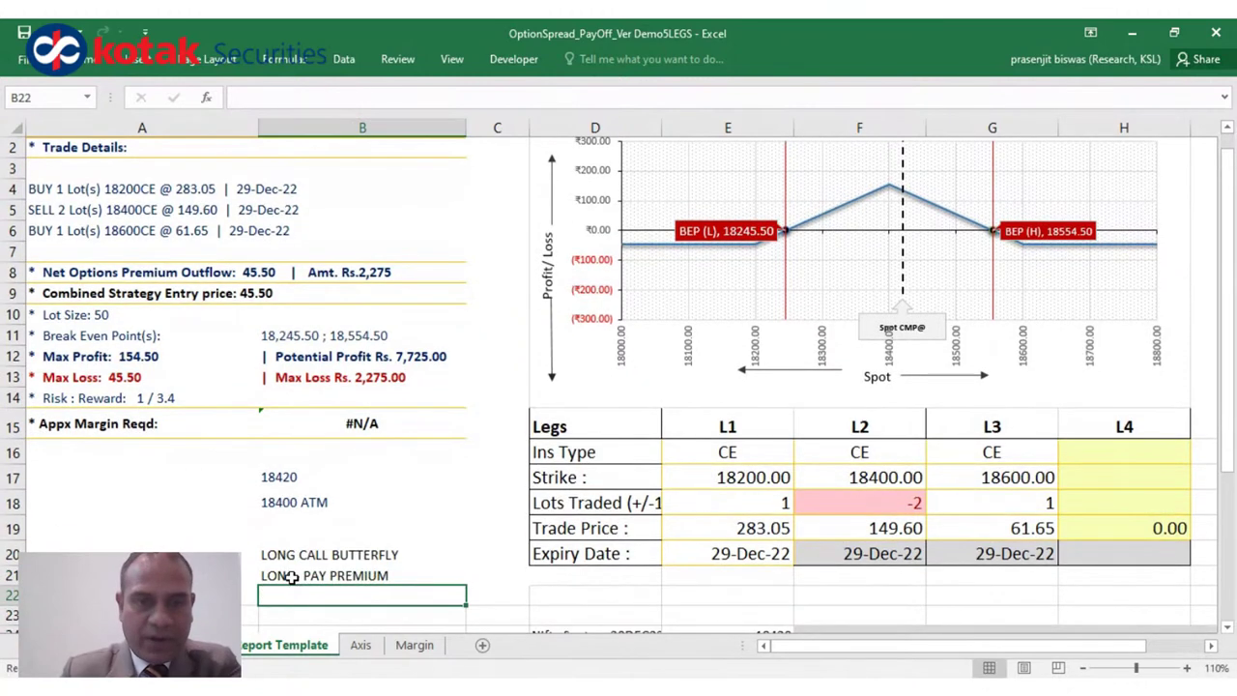
- Enter the note BUTTERFLY - SAME CENTRAL STRIKE in cell B22 and highlight the strategy notes for review
{"action": "type", "text": "BUY"}
{"action": "key", "text": "BackSpace"}
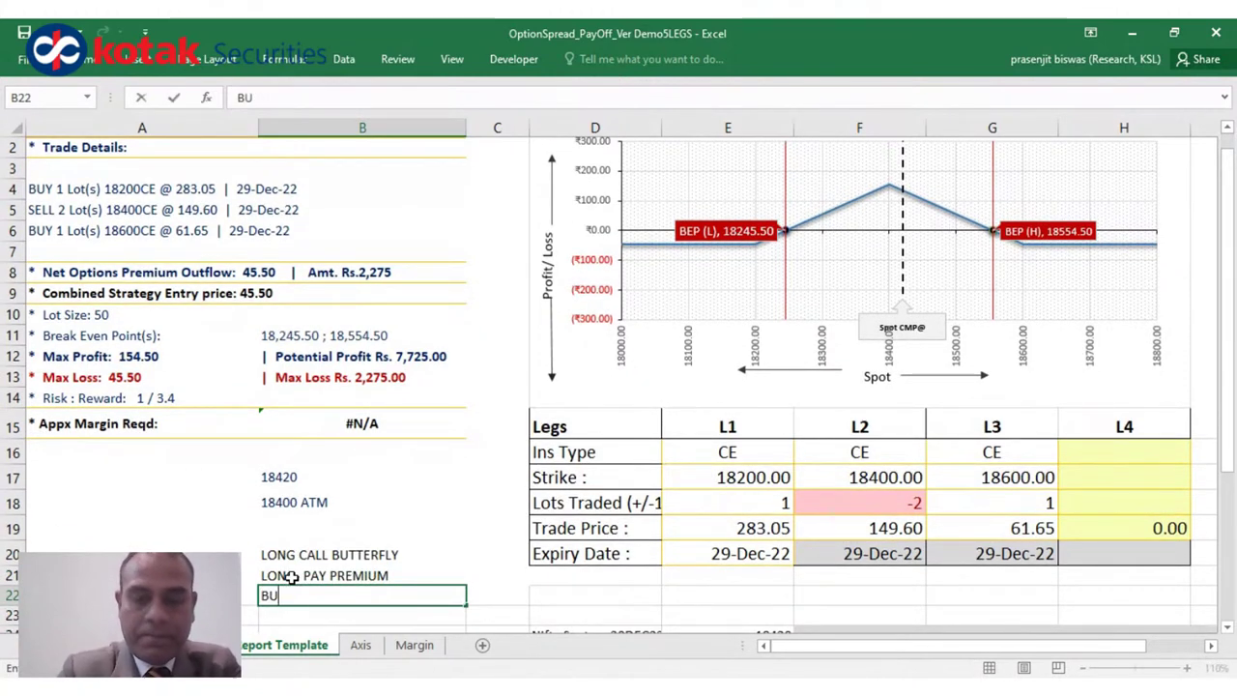
{"action": "type", "text": "TTERFLY "}
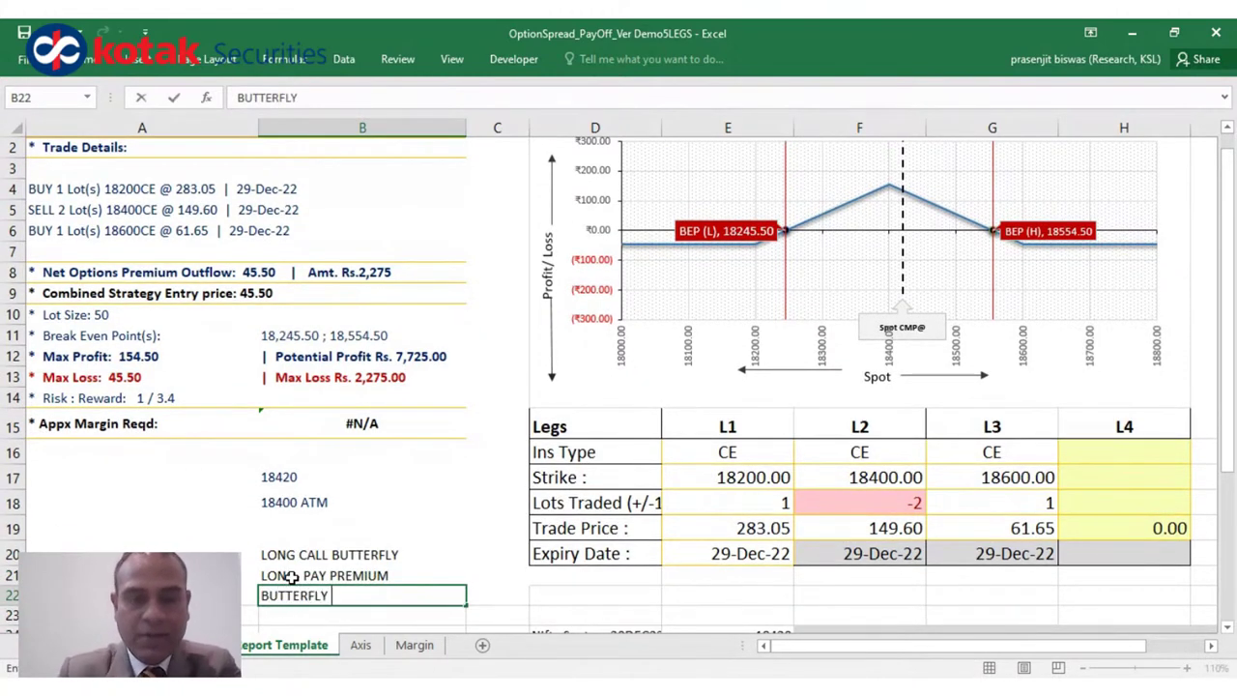
{"action": "type", "text": "-"}
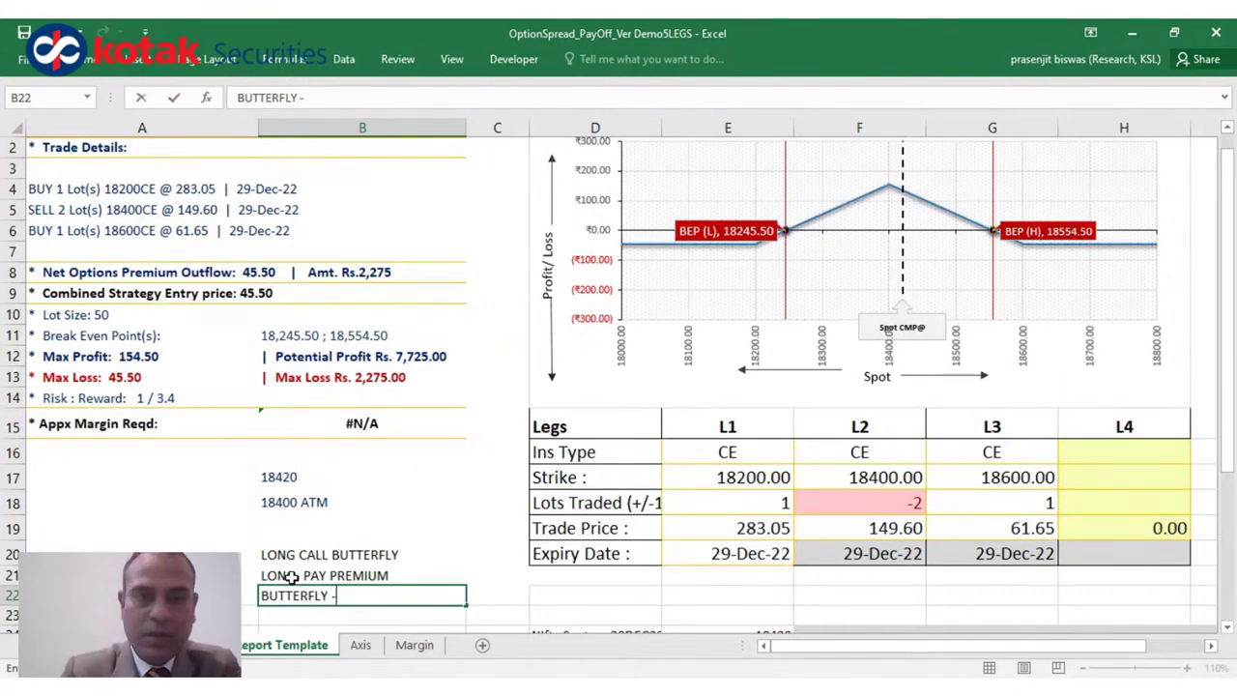
{"action": "type", "text": " SA"}
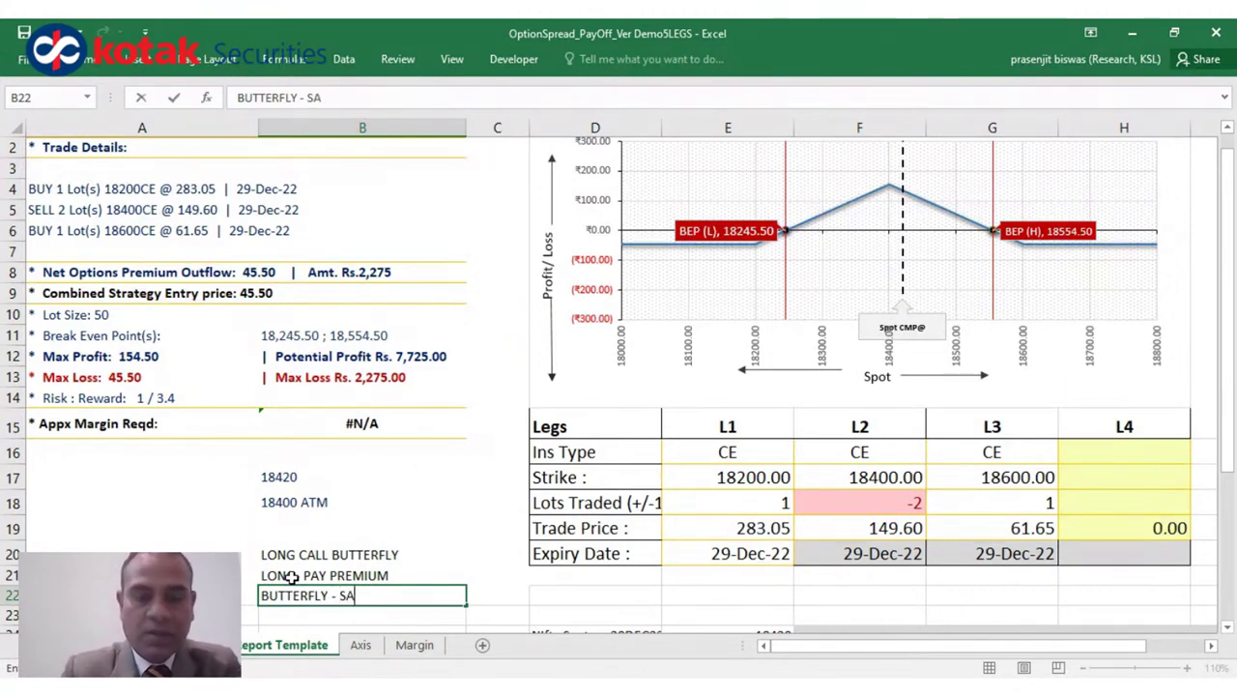
{"action": "type", "text": "ME CENT"}
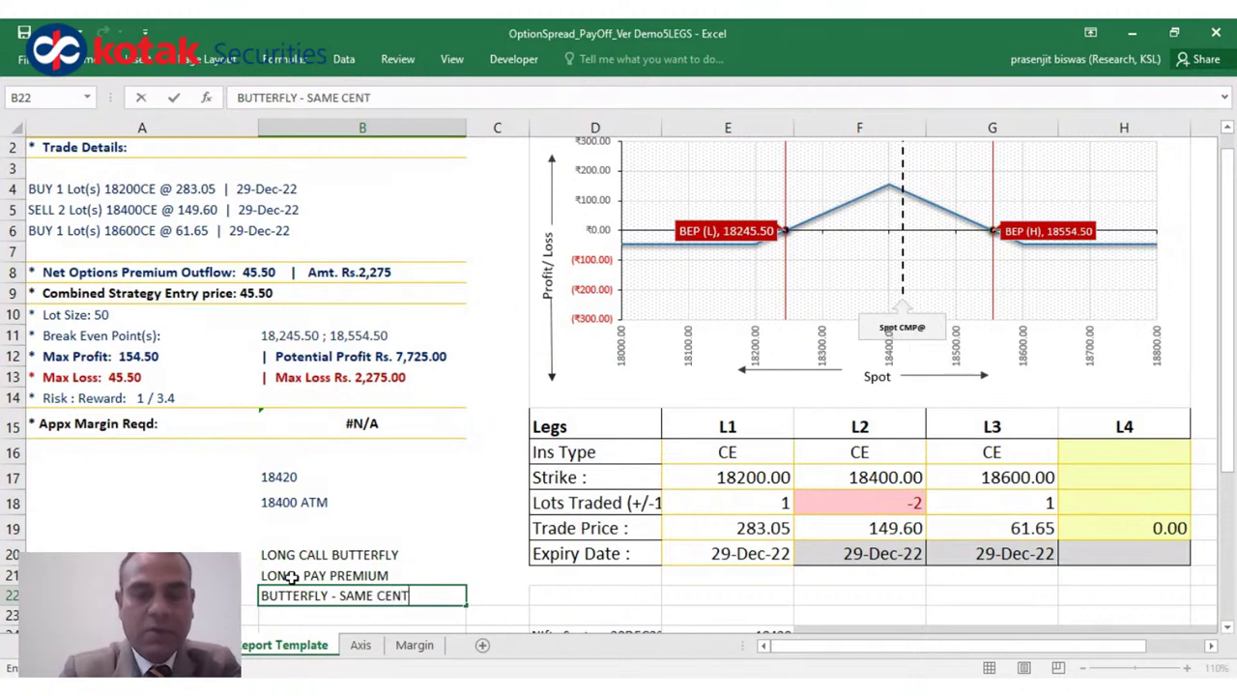
{"action": "type", "text": "RAL STRIKE"}
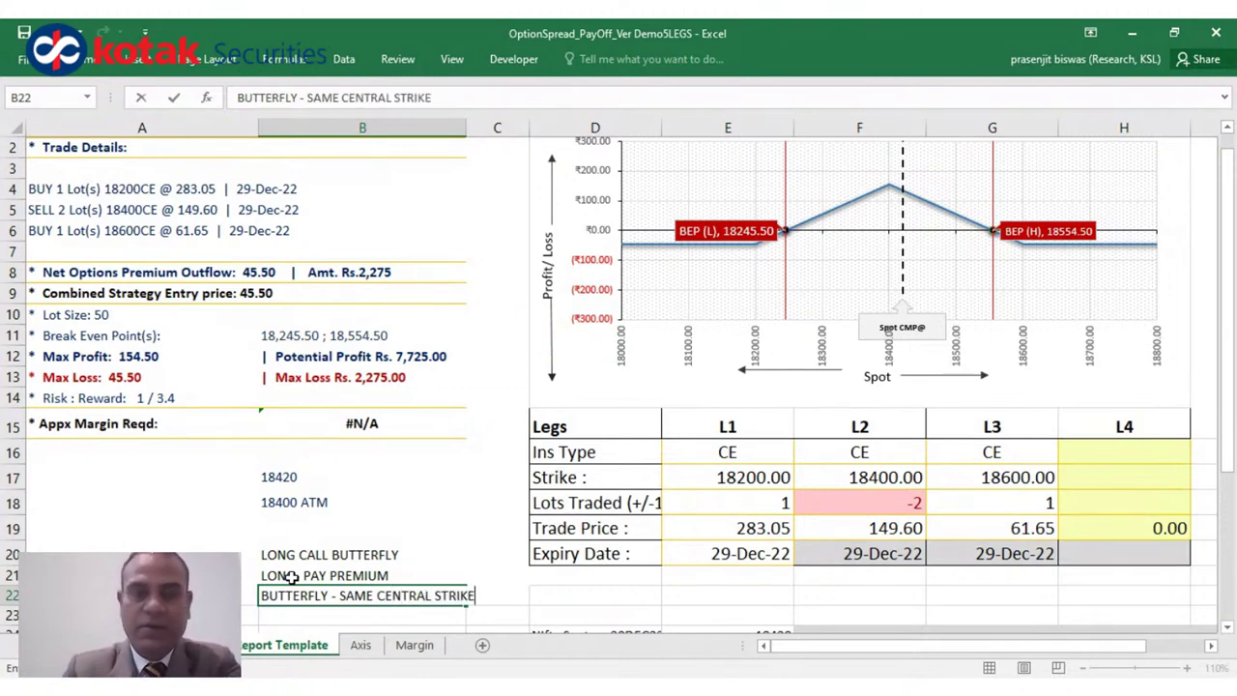
{"action": "key", "text": "Return"}
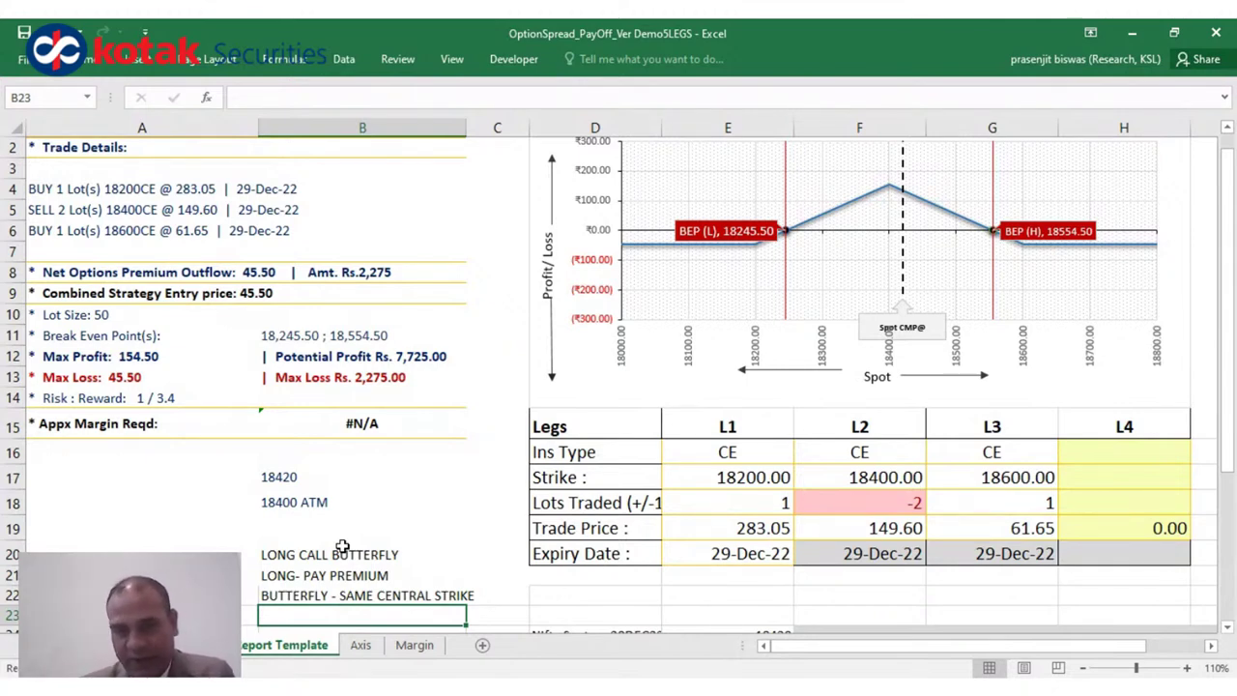
{"action": "left_click_drag", "start_coordinate": [290, 547], "coordinate": [476, 605]}
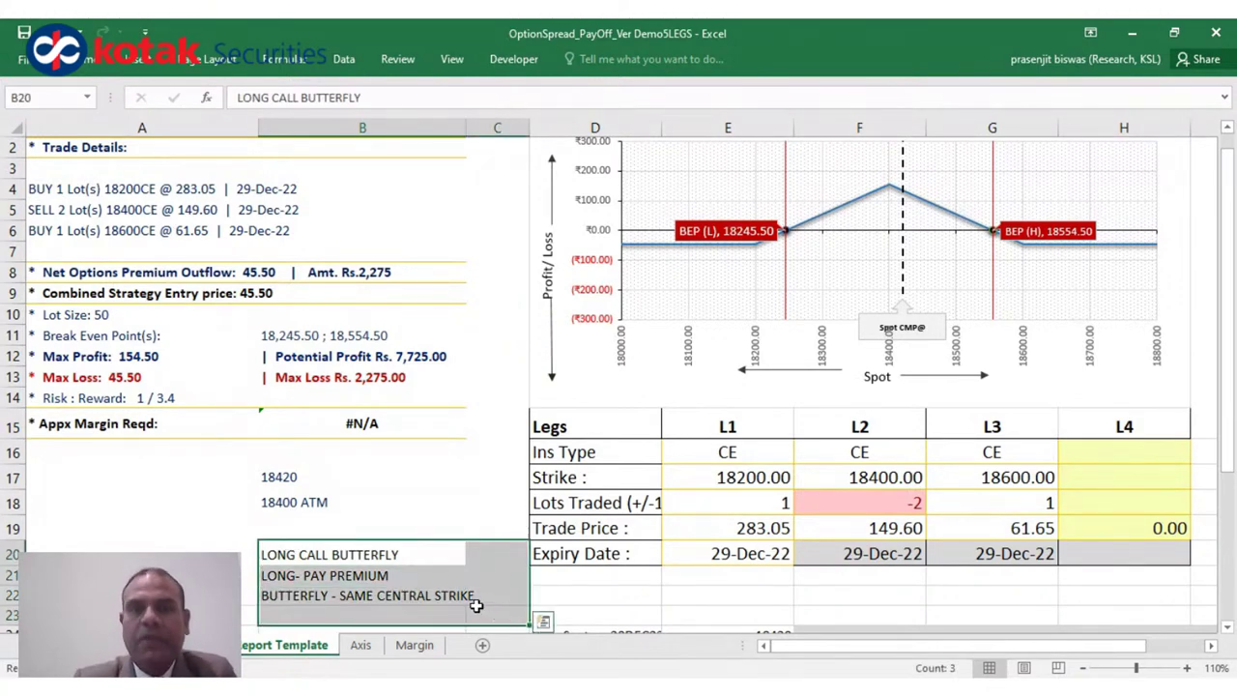
{"action": "left_click", "coordinate": [655, 593]}
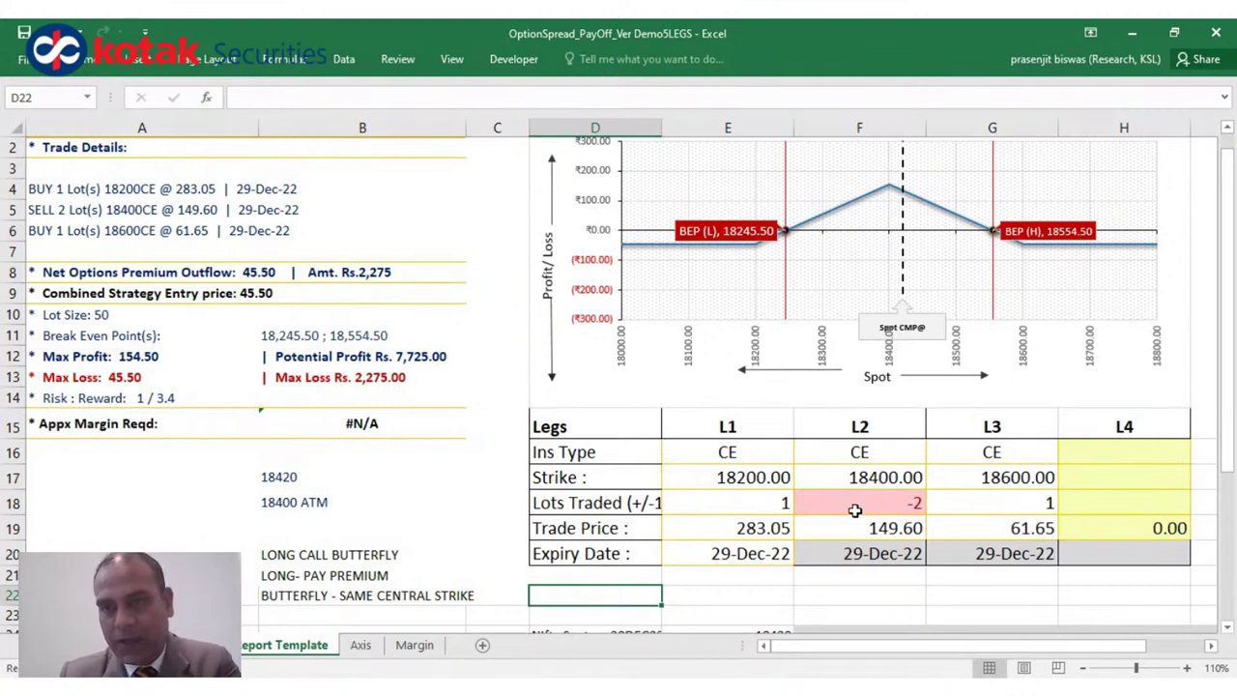
- Change the instrument type of legs L1, L2 and L3 to PE
{"action": "left_click", "coordinate": [761, 453]}
{"action": "type", "text": "pe"}
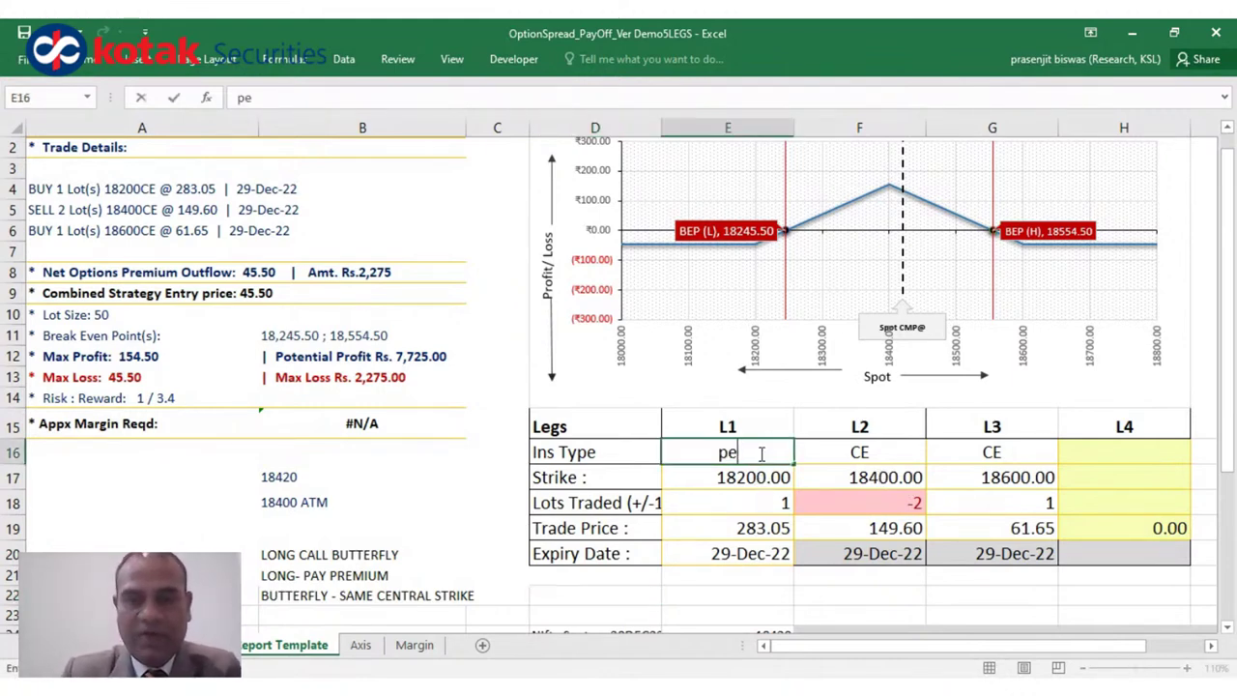
{"action": "key", "text": "Return"}
{"action": "key", "text": "Return"}
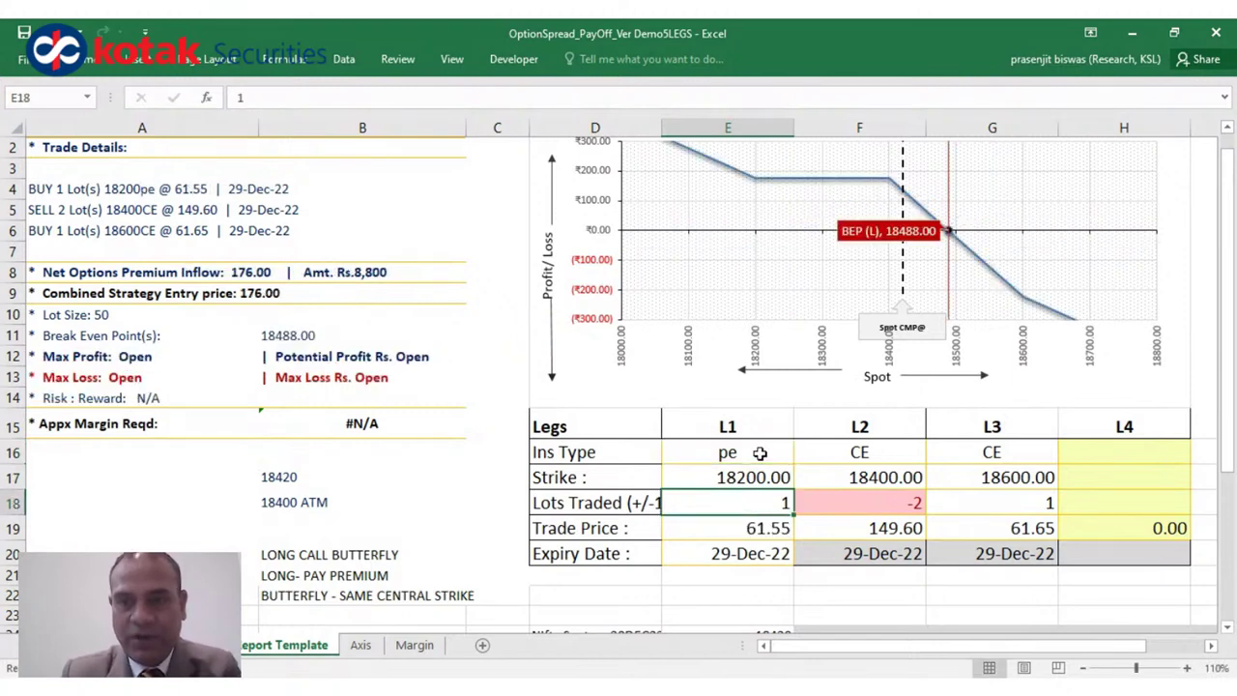
{"action": "key", "text": "Right"}
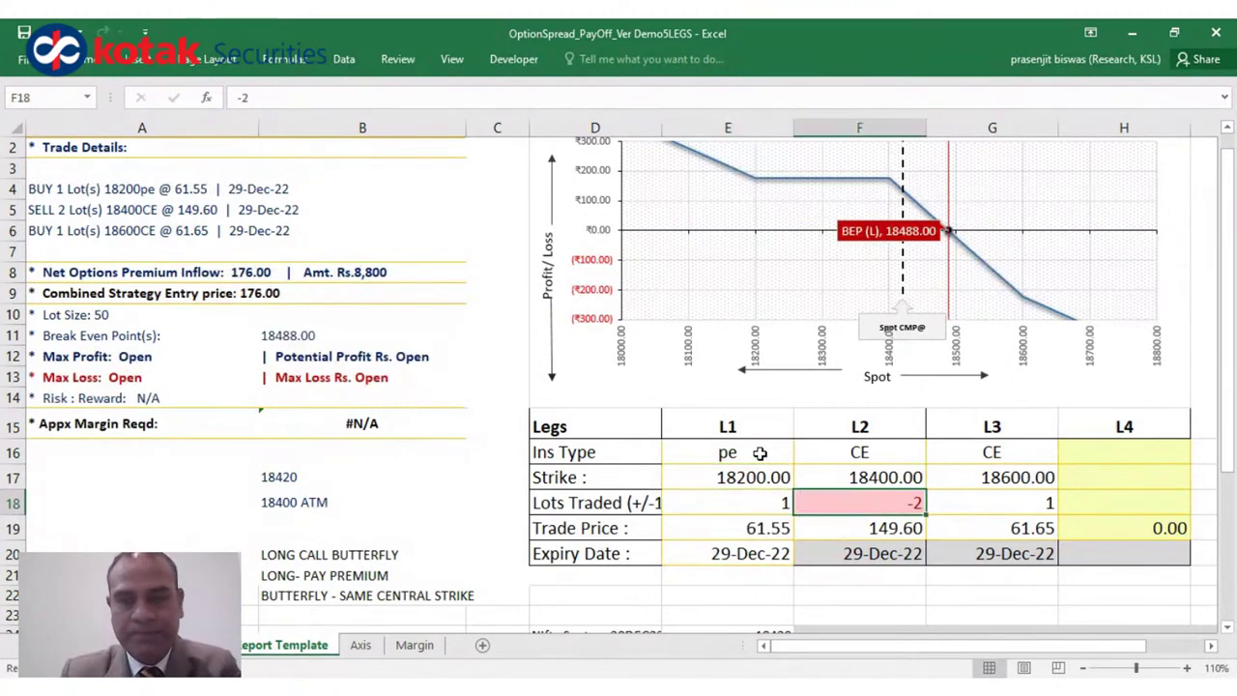
{"action": "key", "text": "Up"}
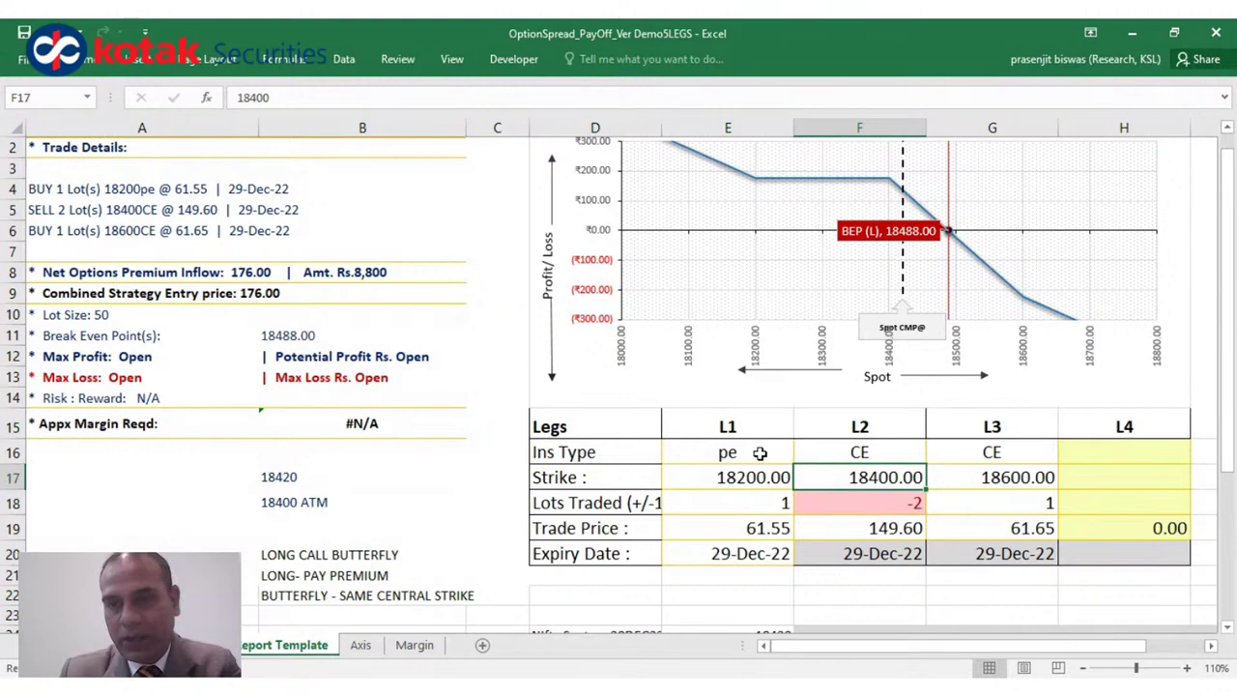
{"action": "key", "text": "Right"}
{"action": "key", "text": "Up"}
{"action": "key", "text": "Left"}
{"action": "type", "text": "P"}
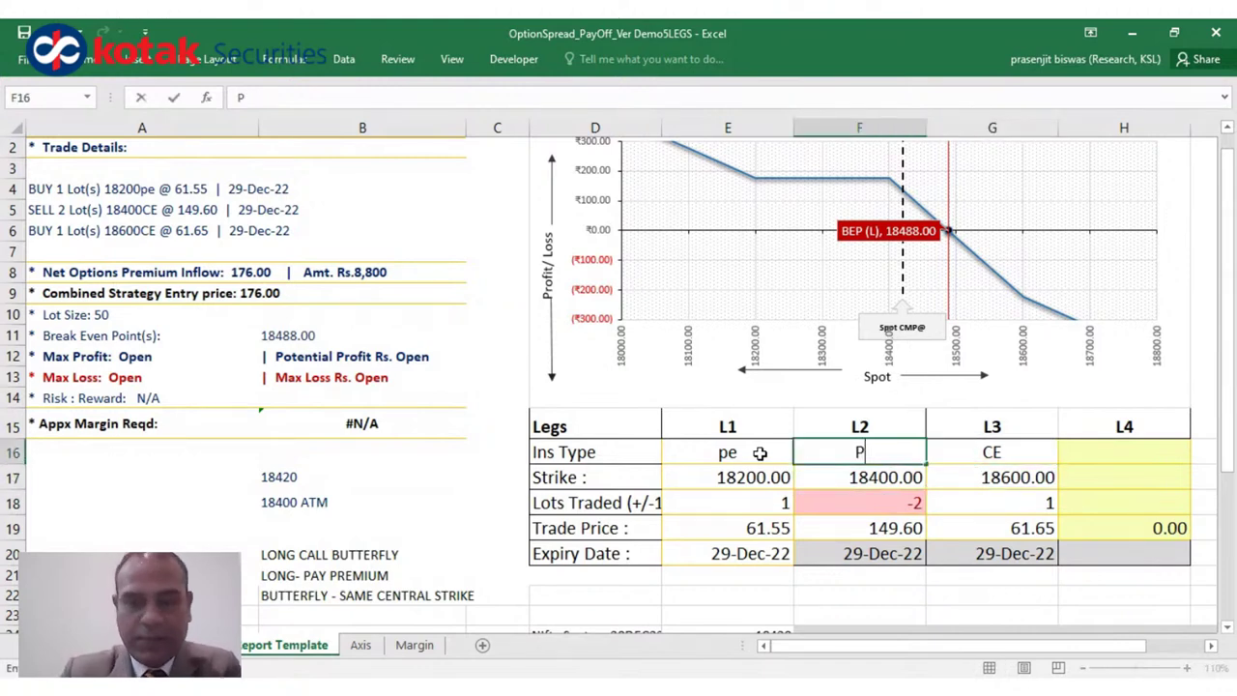
{"action": "type", "text": "E"}
{"action": "key", "text": "Right"}
{"action": "type", "text": "PE"}
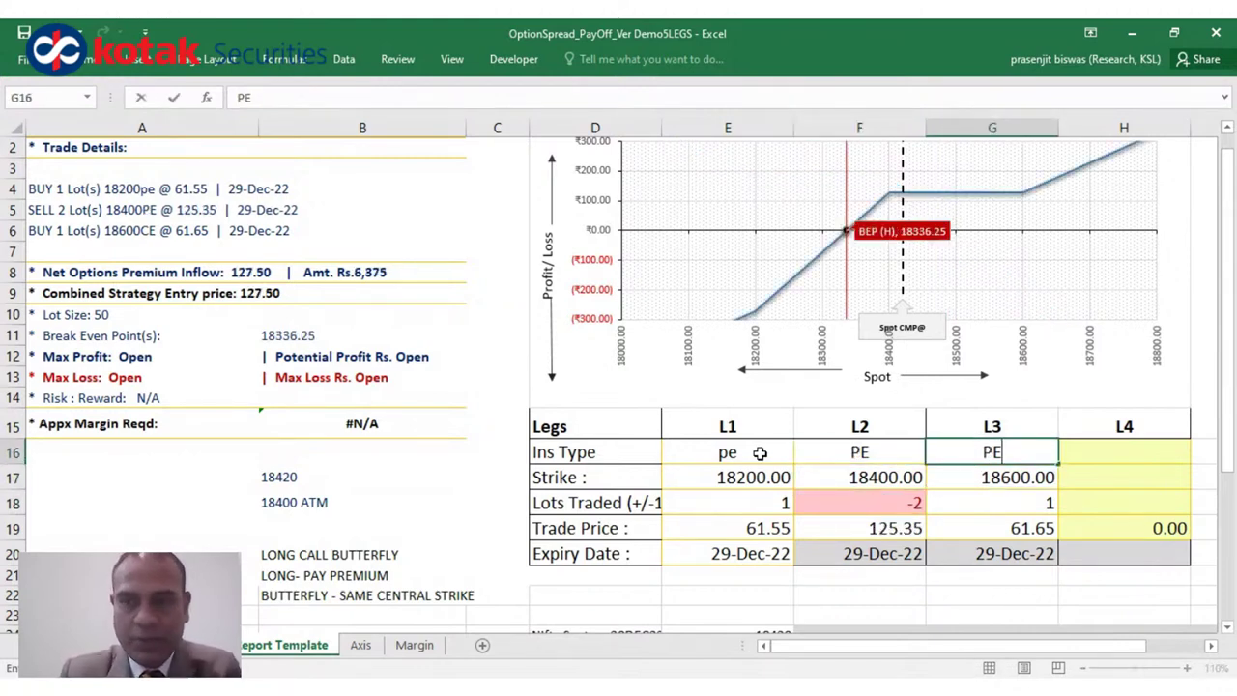
{"action": "key", "text": "Right"}
- Set the strike of leg L3 to 18400
{"action": "key", "text": "Down"}
{"action": "key", "text": "Left"}
{"action": "key", "text": "F2"}
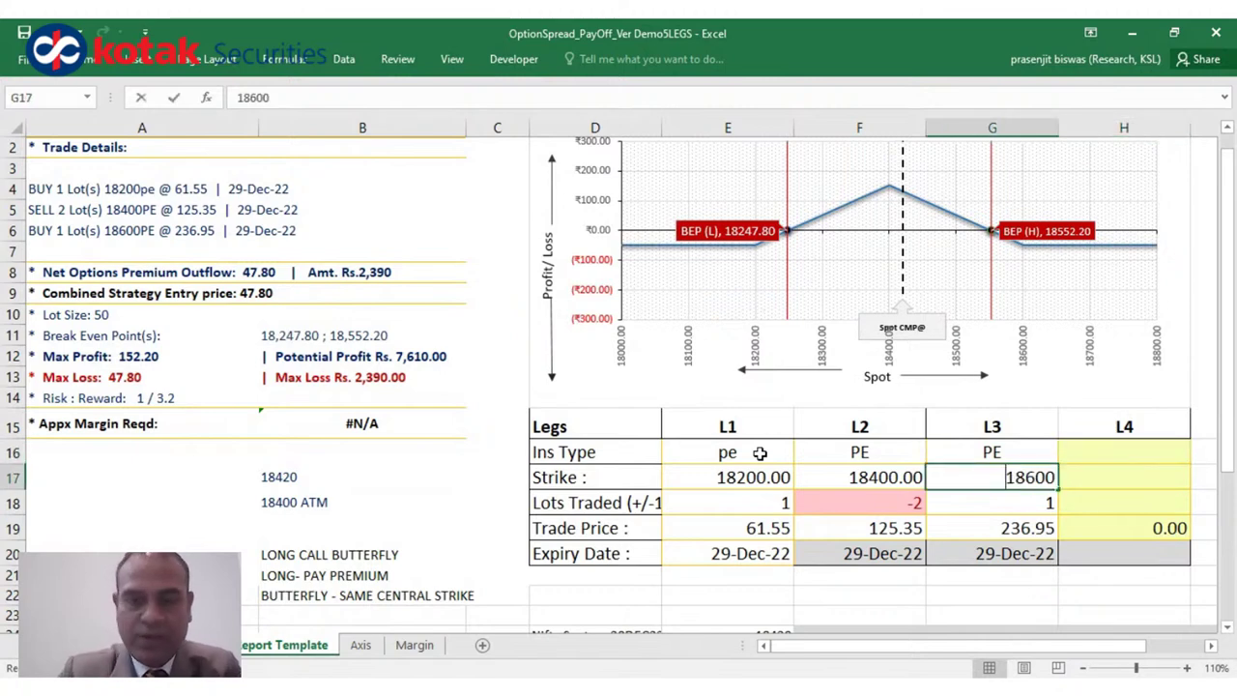
{"action": "key", "text": "BackSpace"}
{"action": "key", "text": "BackSpace"}
{"action": "key", "text": "BackSpace"}
{"action": "type", "text": "400"}
{"action": "key", "text": "ctrl+Return"}
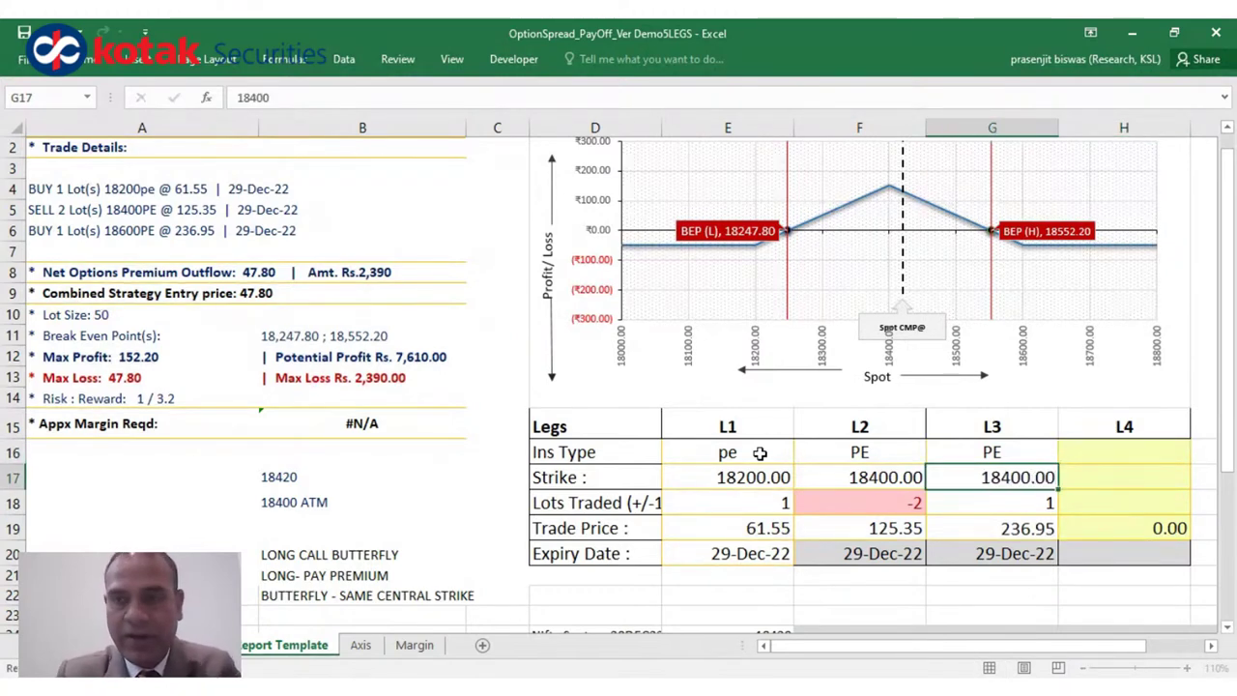
- Set the instrument type of legs L3 and L4 to CE
{"action": "key", "text": "Right"}
{"action": "key", "text": "Up"}
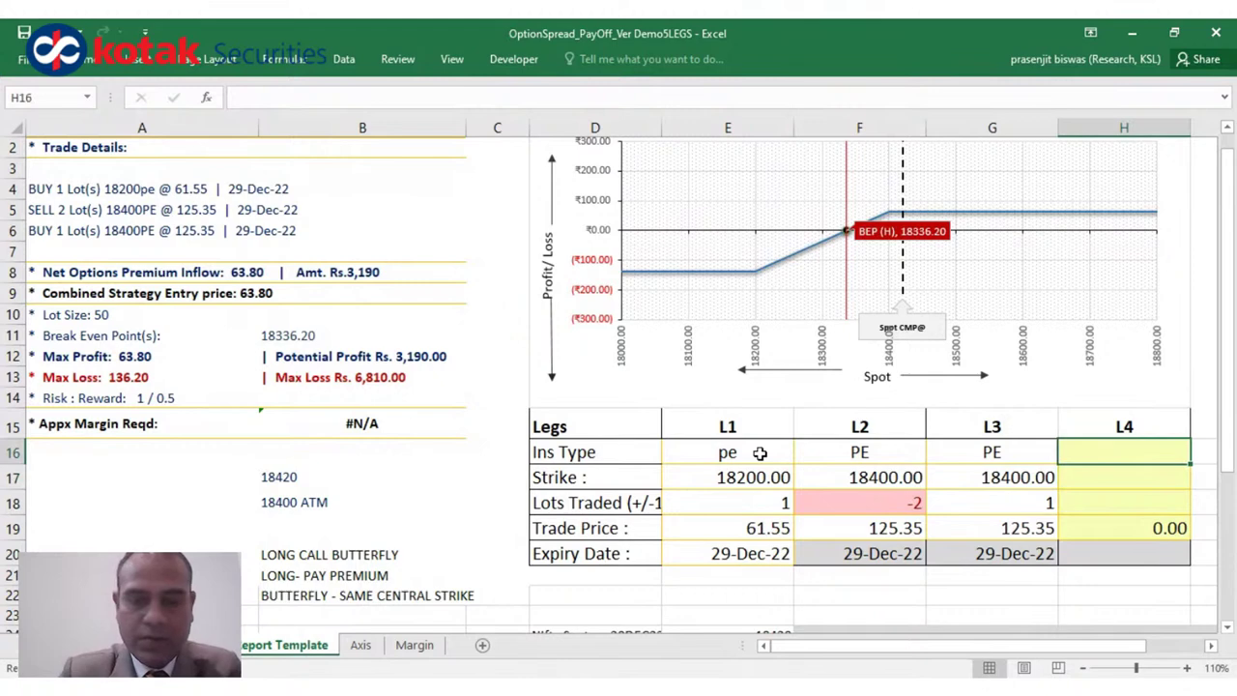
{"action": "key", "text": "Left"}
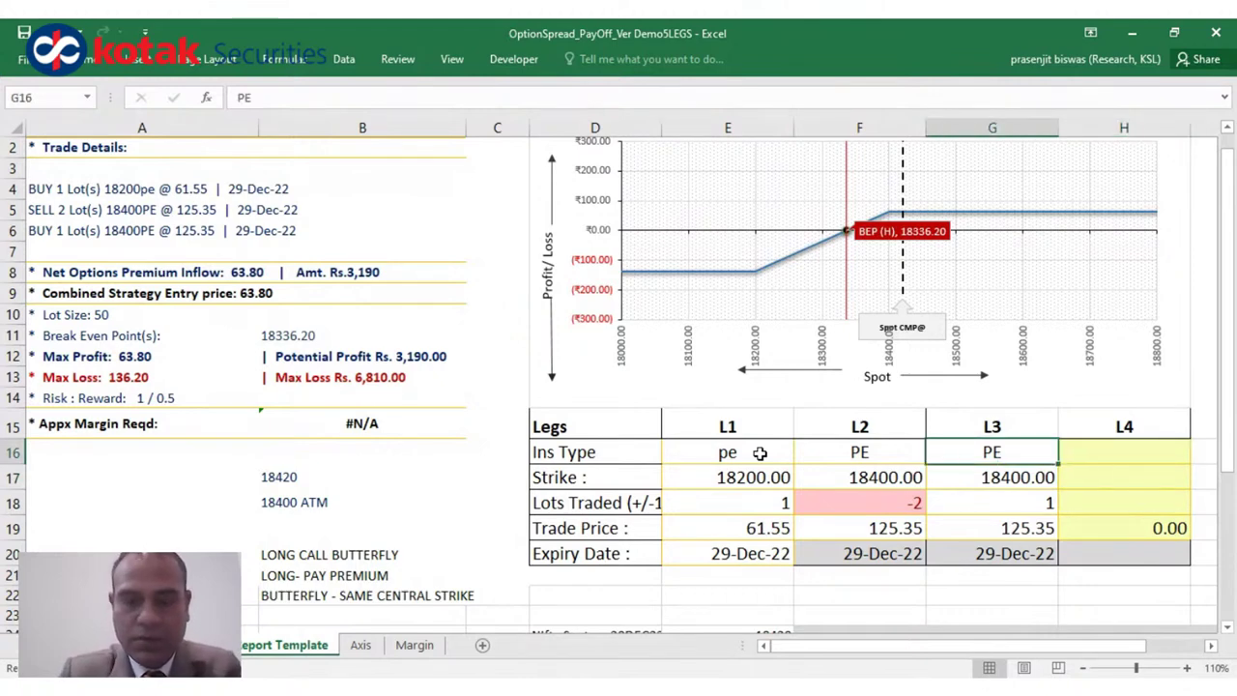
{"action": "type", "text": "ce"}
{"action": "key", "text": "BackSpace"}
{"action": "key", "text": "BackSpace"}
{"action": "type", "text": "CE"}
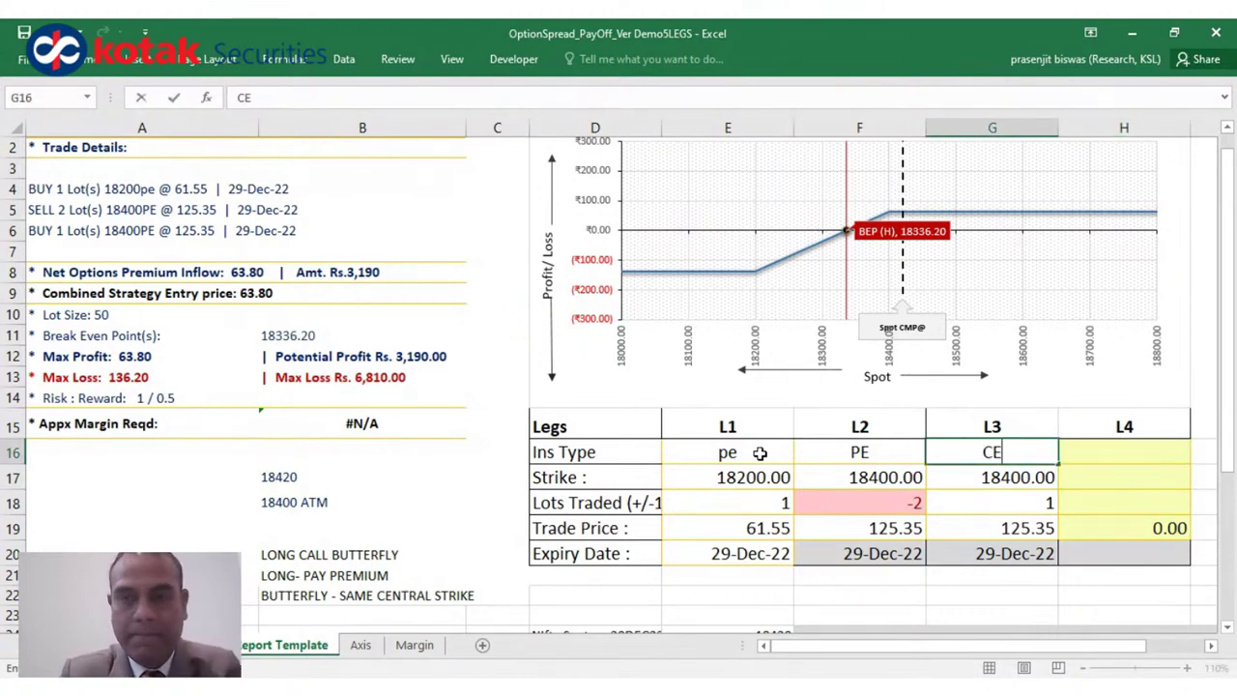
{"action": "key", "text": "Right"}
{"action": "type", "text": "CE"}
{"action": "key", "text": "Return"}
- Enter the strikes of the two call legs: 18400 for L3 and 18600 for L4
{"action": "key", "text": "Left"}
{"action": "type", "text": "18"}
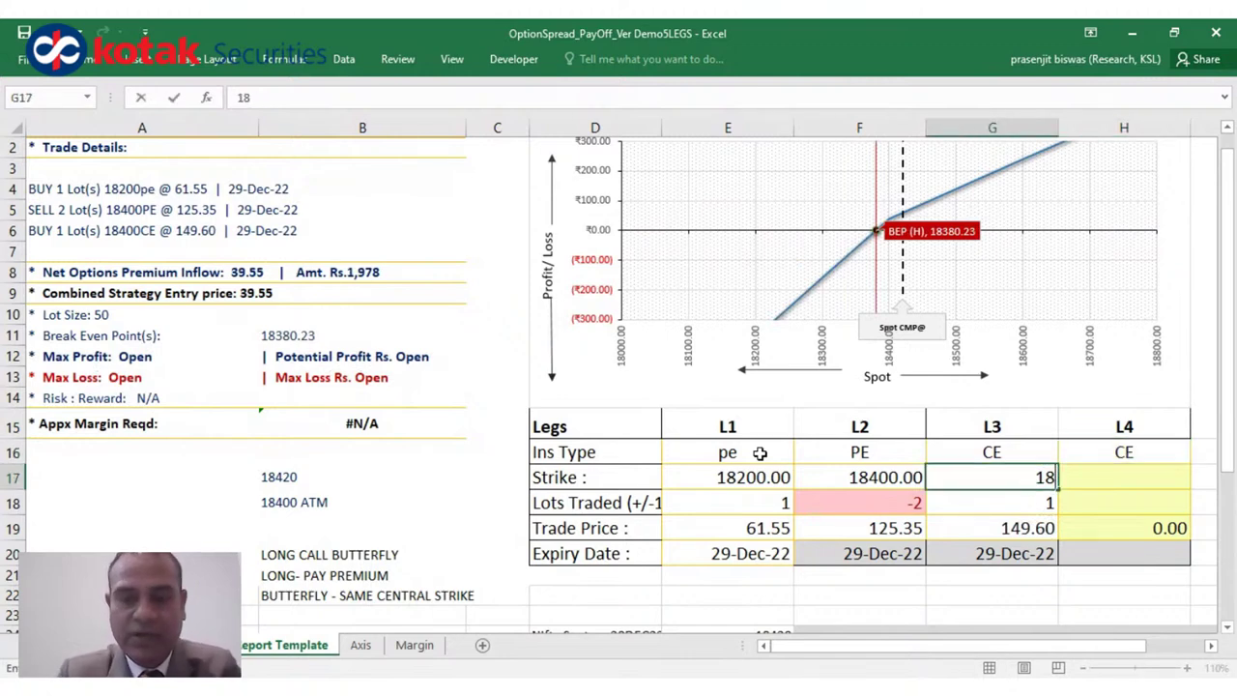
{"action": "type", "text": "600"}
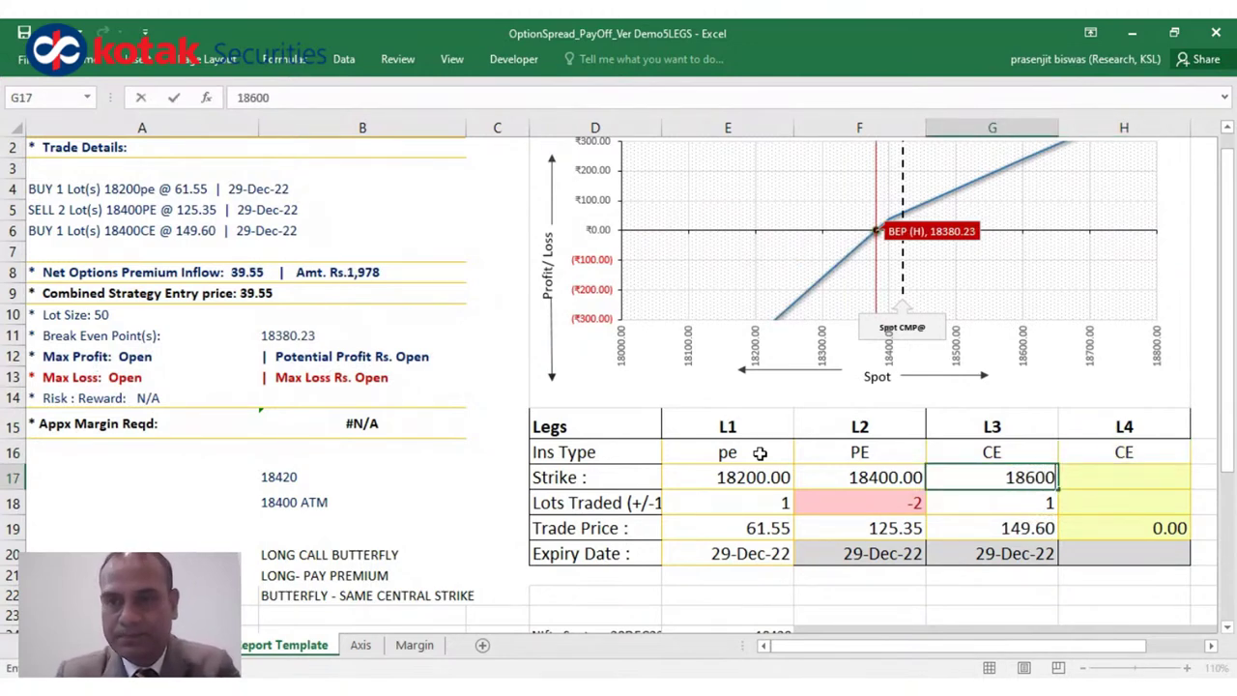
{"action": "key", "text": "BackSpace"}
{"action": "key", "text": "BackSpace"}
{"action": "key", "text": "BackSpace"}
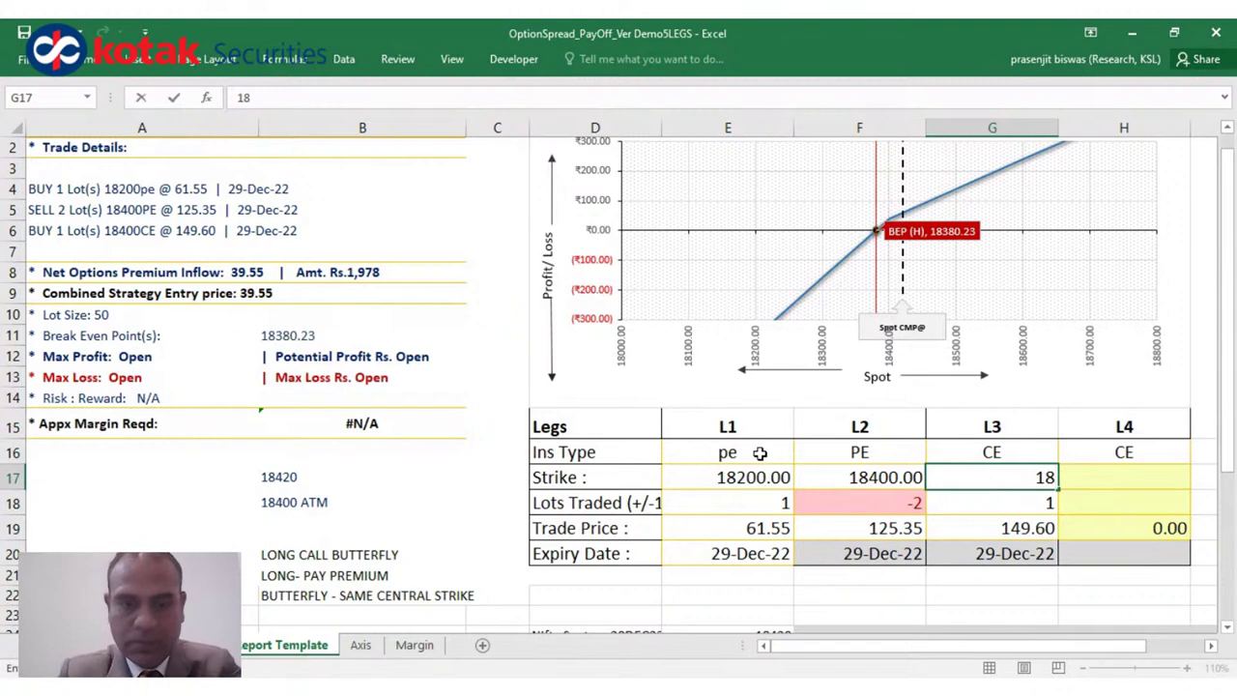
{"action": "type", "text": "400"}
{"action": "key", "text": "Tab"}
{"action": "type", "text": "185"}
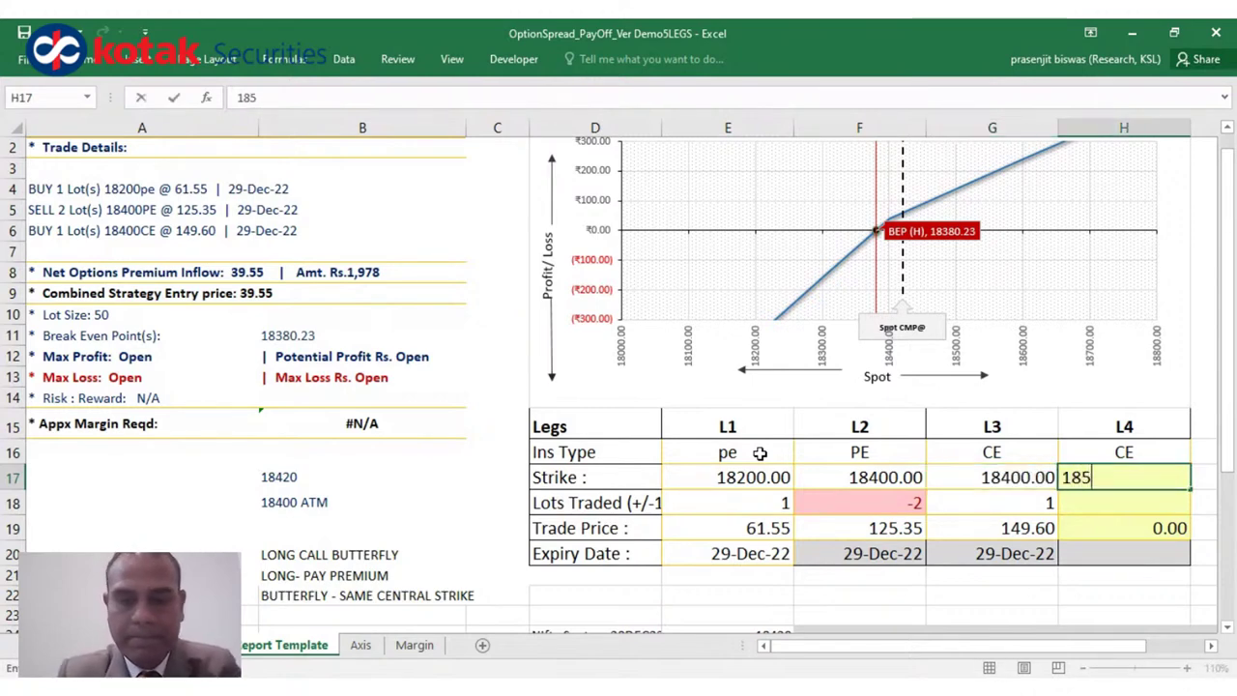
{"action": "key", "text": "BackSpace"}
{"action": "type", "text": "600"}
{"action": "key", "text": "Return"}
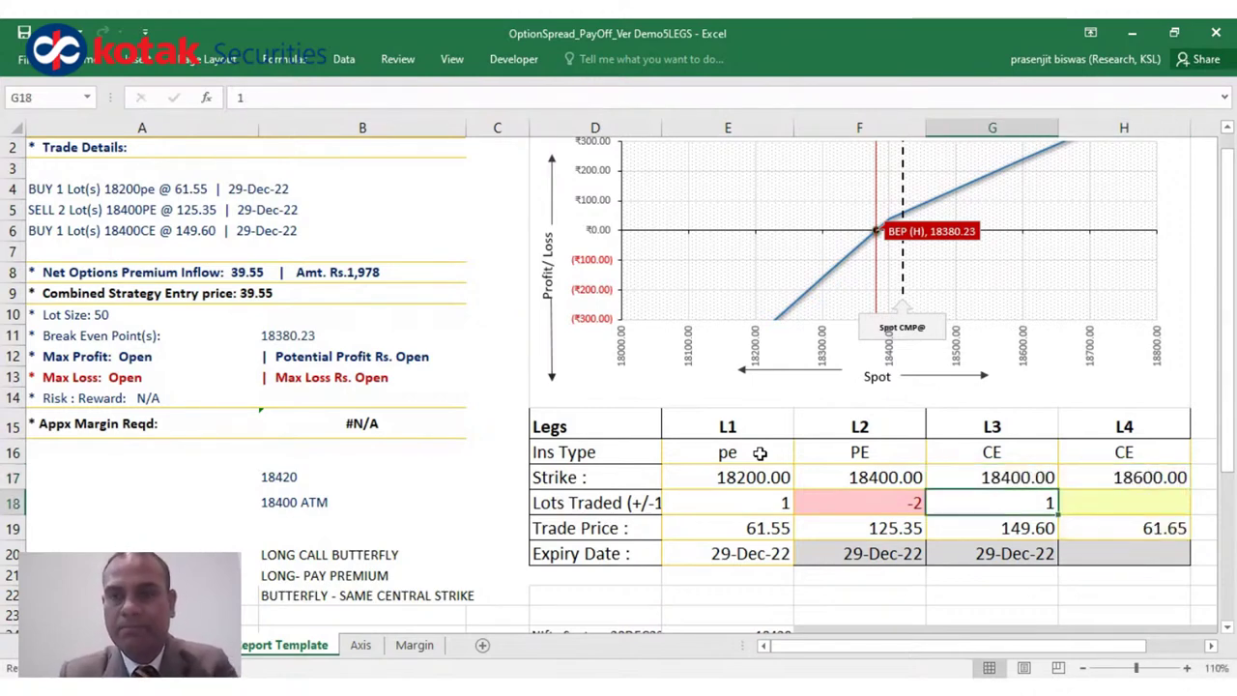
- Set the lots traded to -1 for legs L2 and L3 and to 1 for leg L4
{"action": "key", "text": "Left"}
{"action": "type", "text": "-1"}
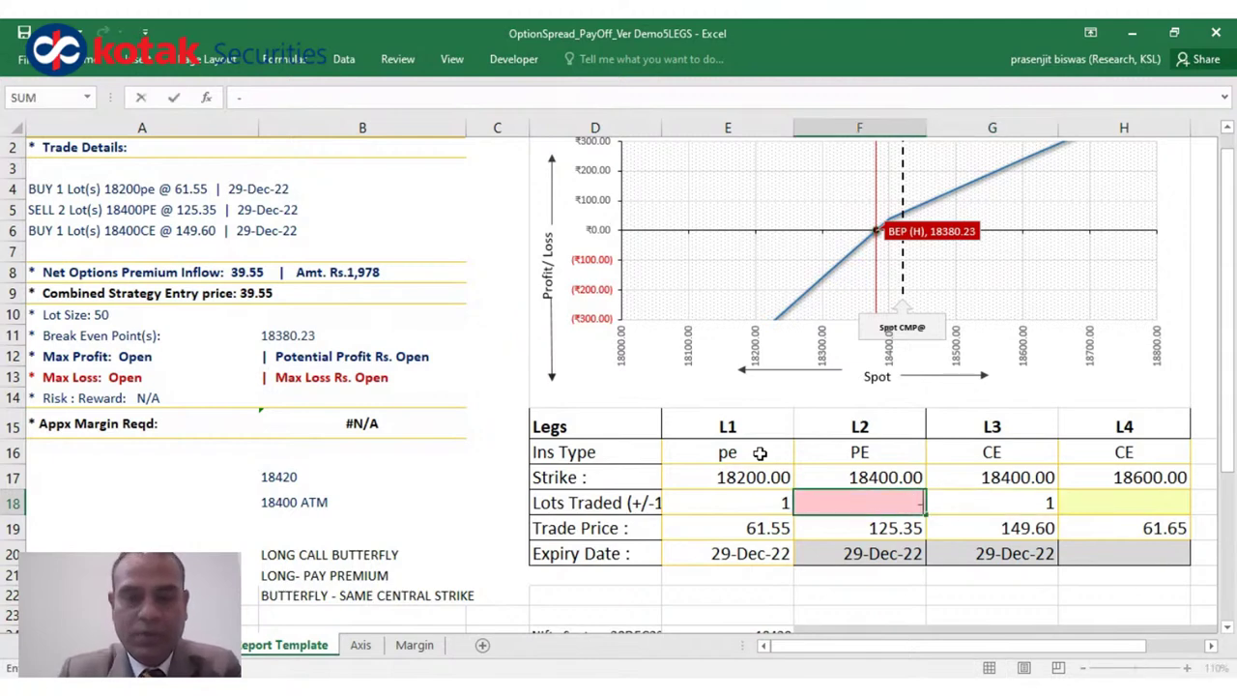
{"action": "key", "text": "Tab"}
{"action": "type", "text": "-1"}
{"action": "key", "text": "Tab"}
{"action": "type", "text": "1"}
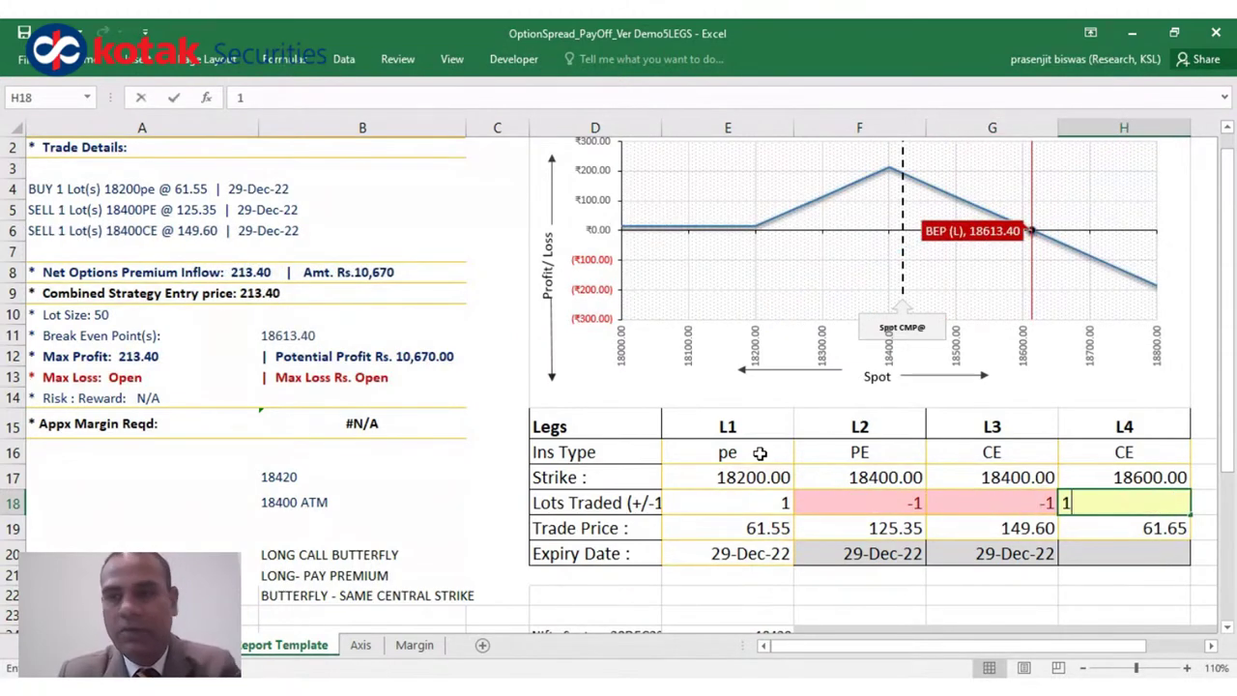
{"action": "key", "text": "Tab"}
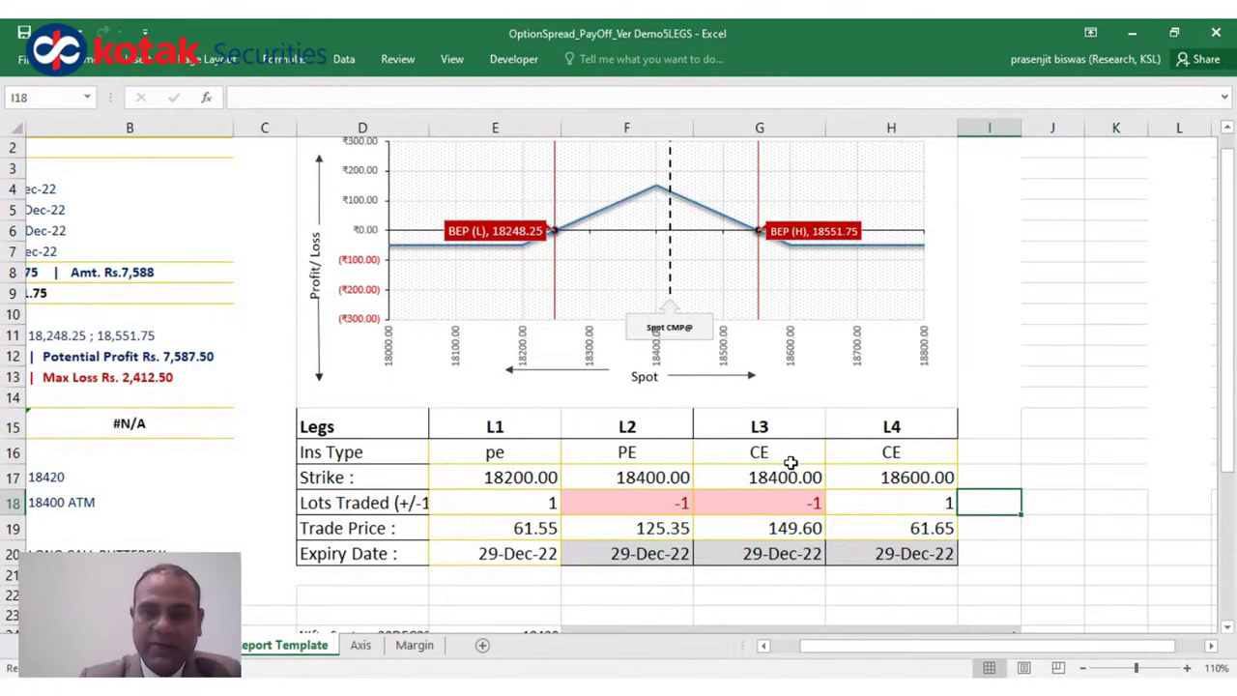
- Undo the iron butterfly and put variant entries back to the three-leg call butterfly with strikes 18200, 18400 and 18600
{"action": "key", "text": "ctrl+z"}
{"action": "key", "text": "ctrl+z"}
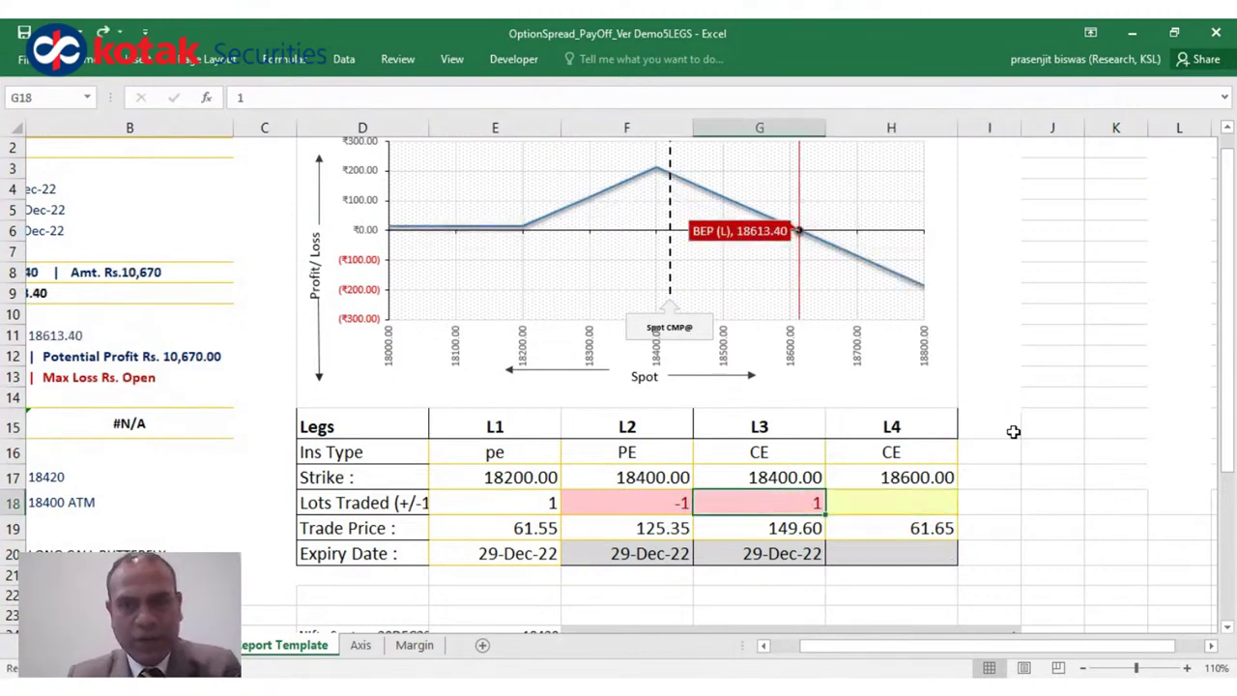
{"action": "key", "text": "ctrl+z"}
{"action": "key", "text": "ctrl+z"}
{"action": "key", "text": "ctrl+z"}
{"action": "key", "text": "ctrl+z"}
{"action": "key", "text": "ctrl+z"}
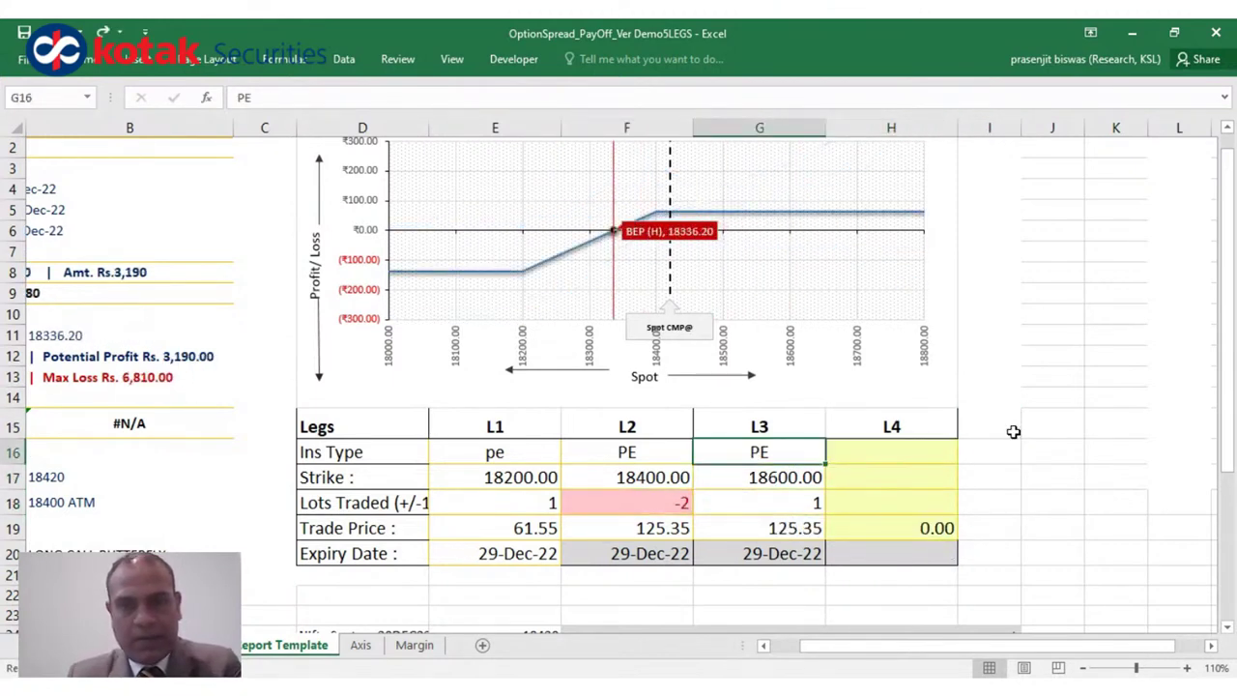
{"action": "key", "text": "ctrl+z"}
{"action": "key", "text": "ctrl+z"}
{"action": "key", "text": "ctrl+z"}
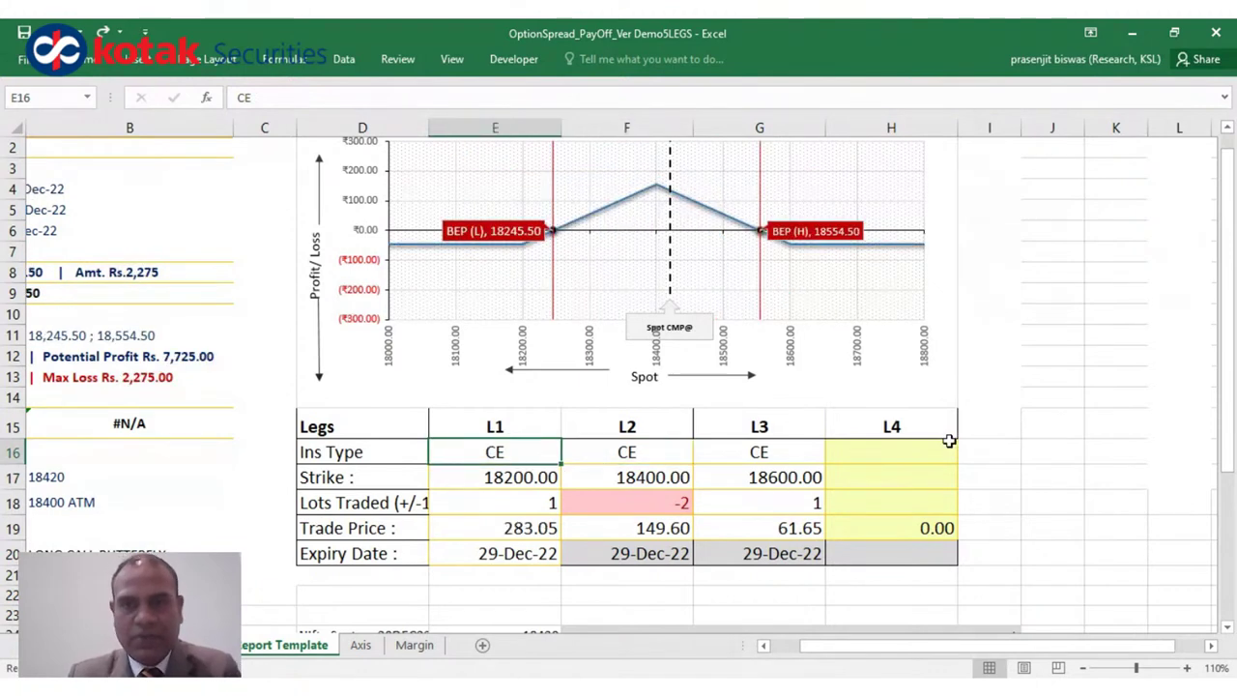
- Review the strikes and lots of legs L1 and L2 and the trade details of the call butterfly
{"action": "left_click", "coordinate": [667, 472]}
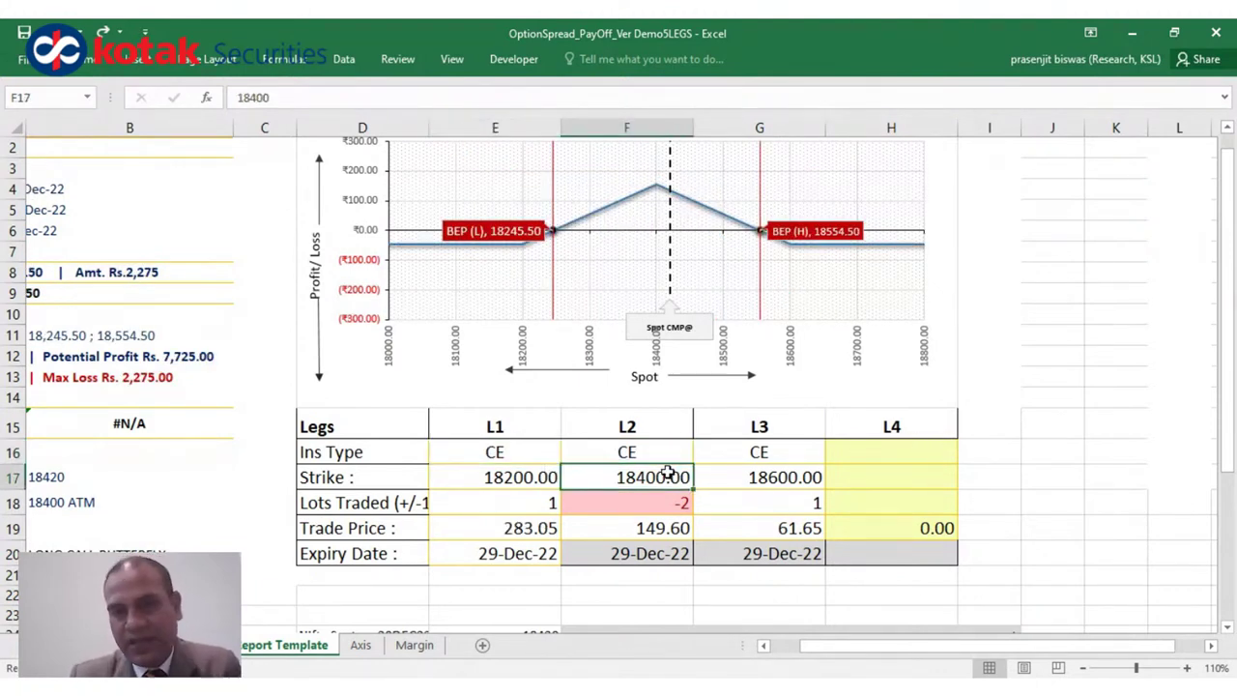
{"action": "left_click", "coordinate": [652, 508]}
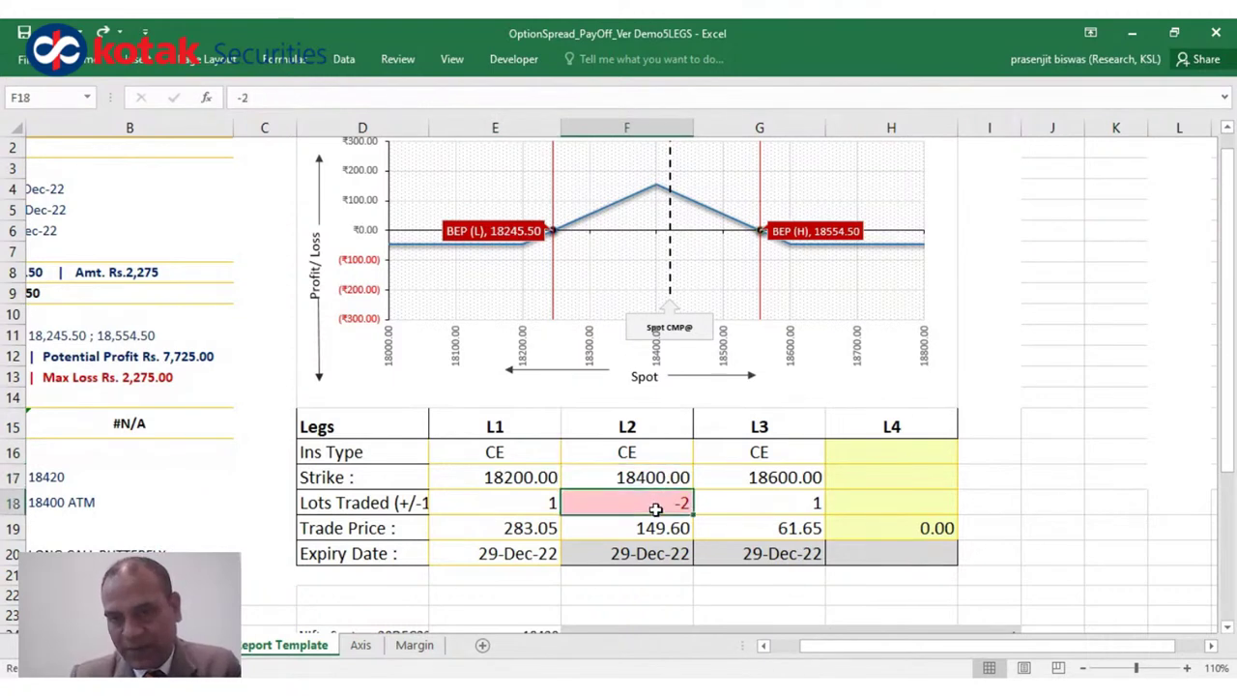
{"action": "left_click", "coordinate": [500, 477]}
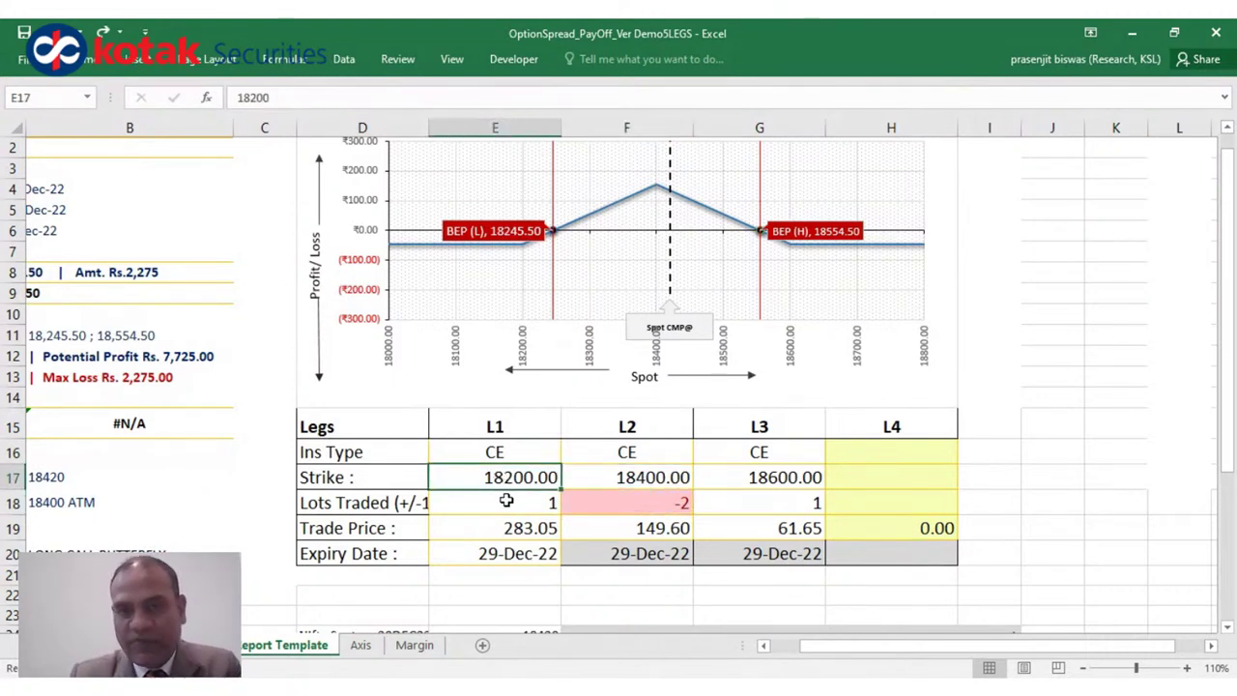
{"action": "left_click", "coordinate": [506, 500]}
{"action": "key", "text": "Left"}
{"action": "key", "text": "Left"}
{"action": "key", "text": "Left"}
{"action": "key", "text": "Left"}
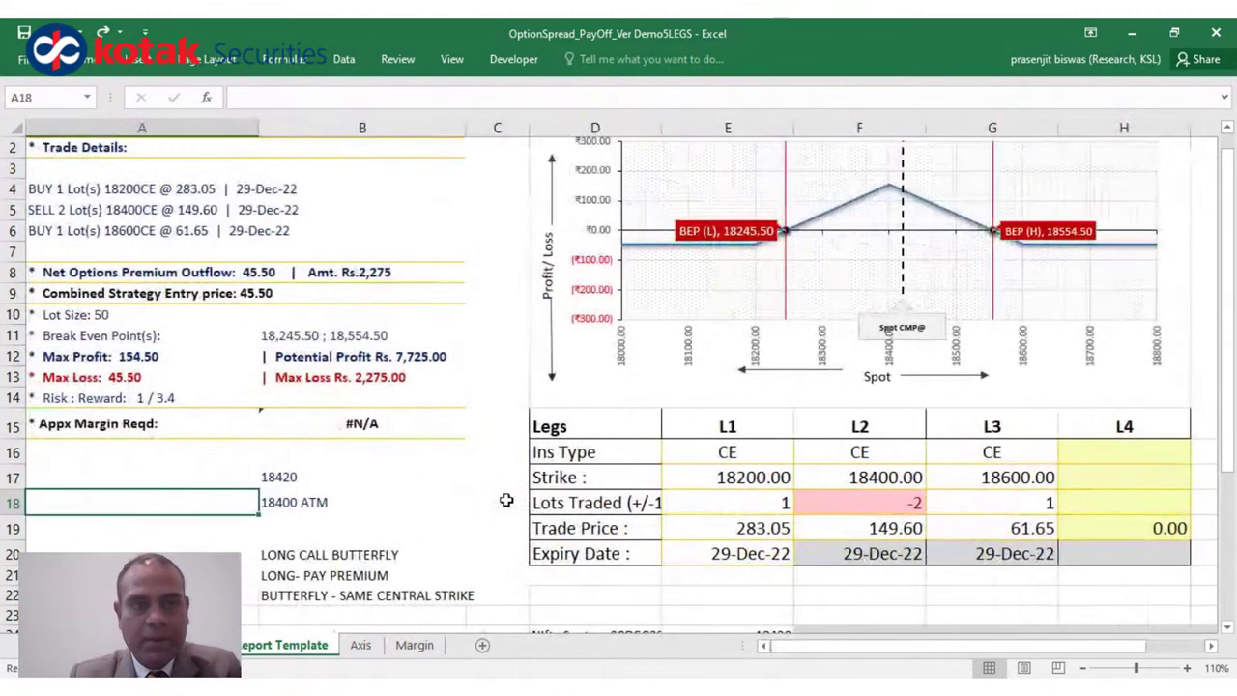
{"action": "left_click", "coordinate": [761, 477]}
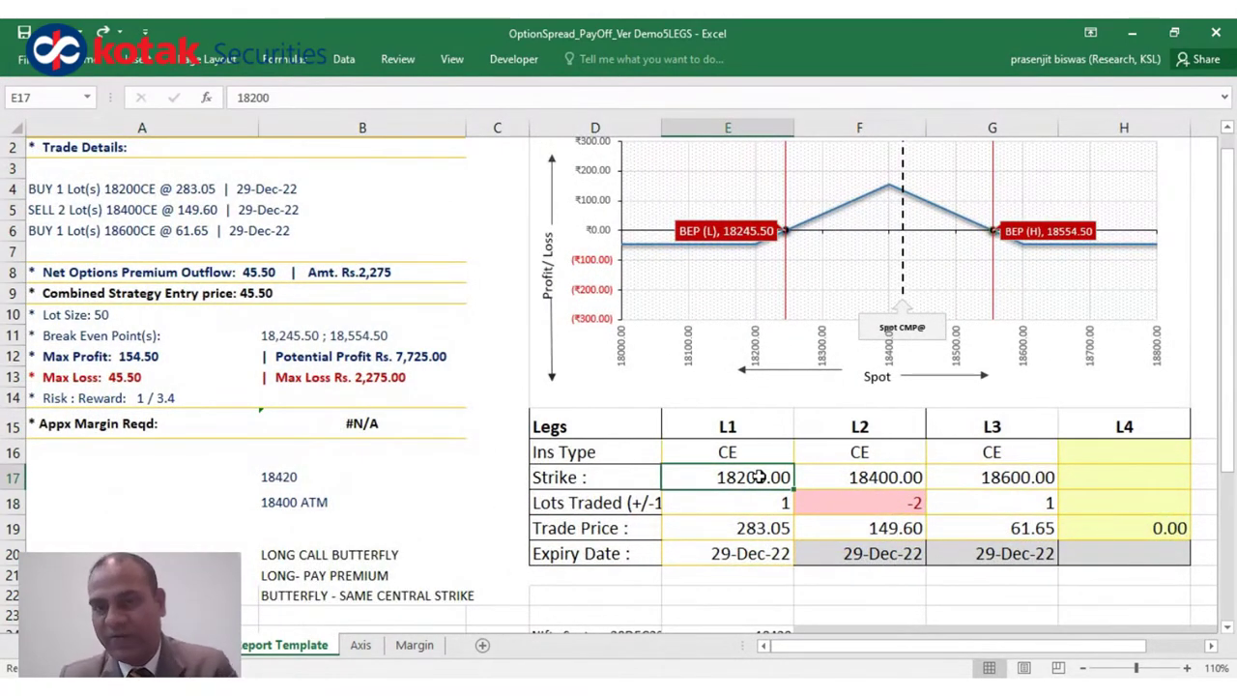
- Set the instrument type of leg L1 to PE and of leg L2 to pe
{"action": "left_click", "coordinate": [760, 452]}
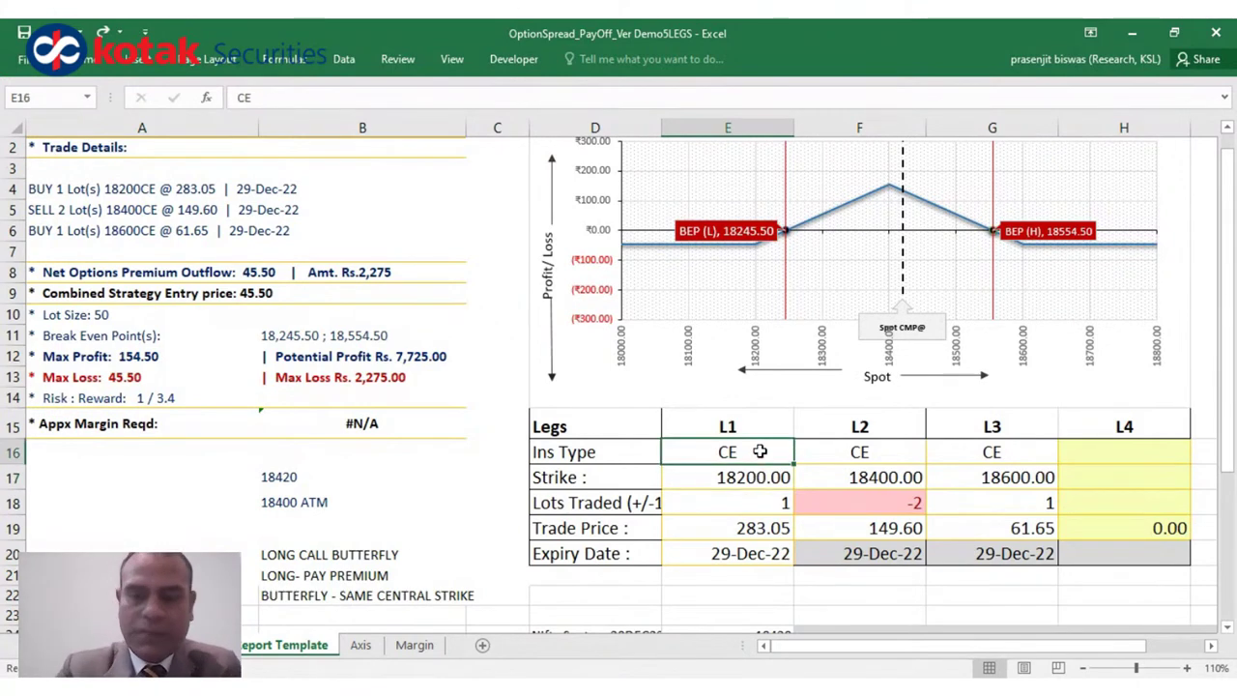
{"action": "type", "text": "p"}
{"action": "key", "text": "Tab"}
{"action": "type", "text": "p"}
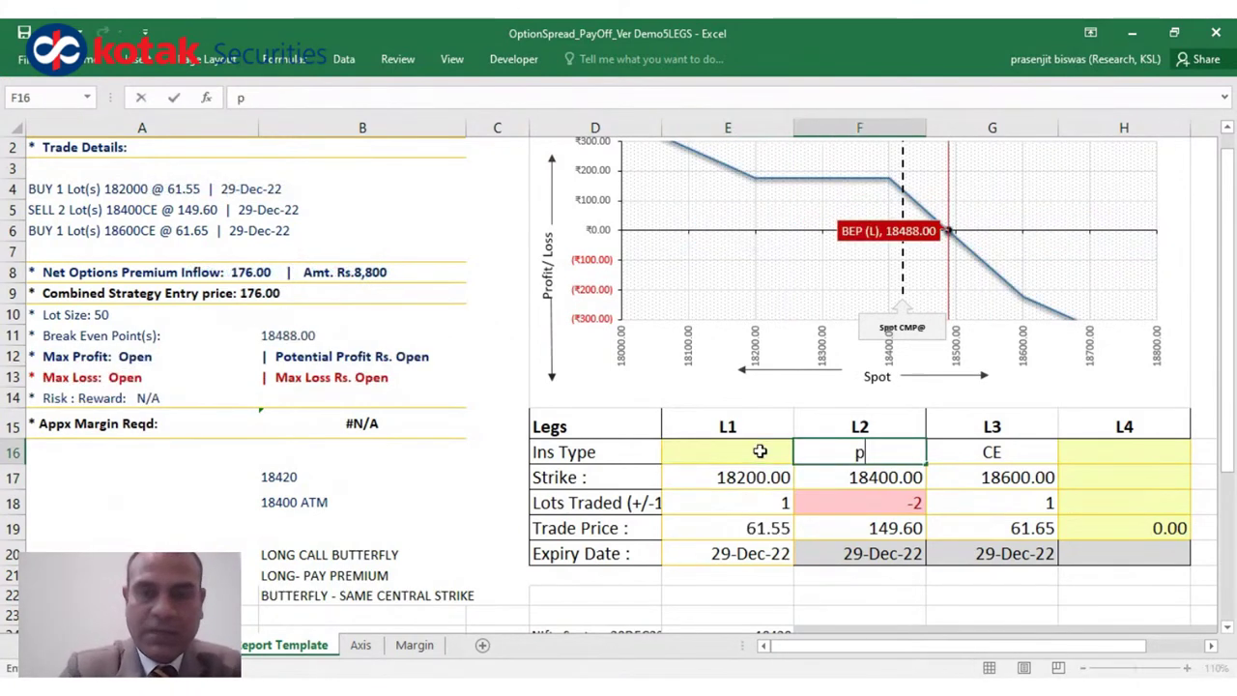
{"action": "type", "text": "e"}
{"action": "key", "text": "Tab"}
{"action": "key", "text": "Left"}
{"action": "key", "text": "Left"}
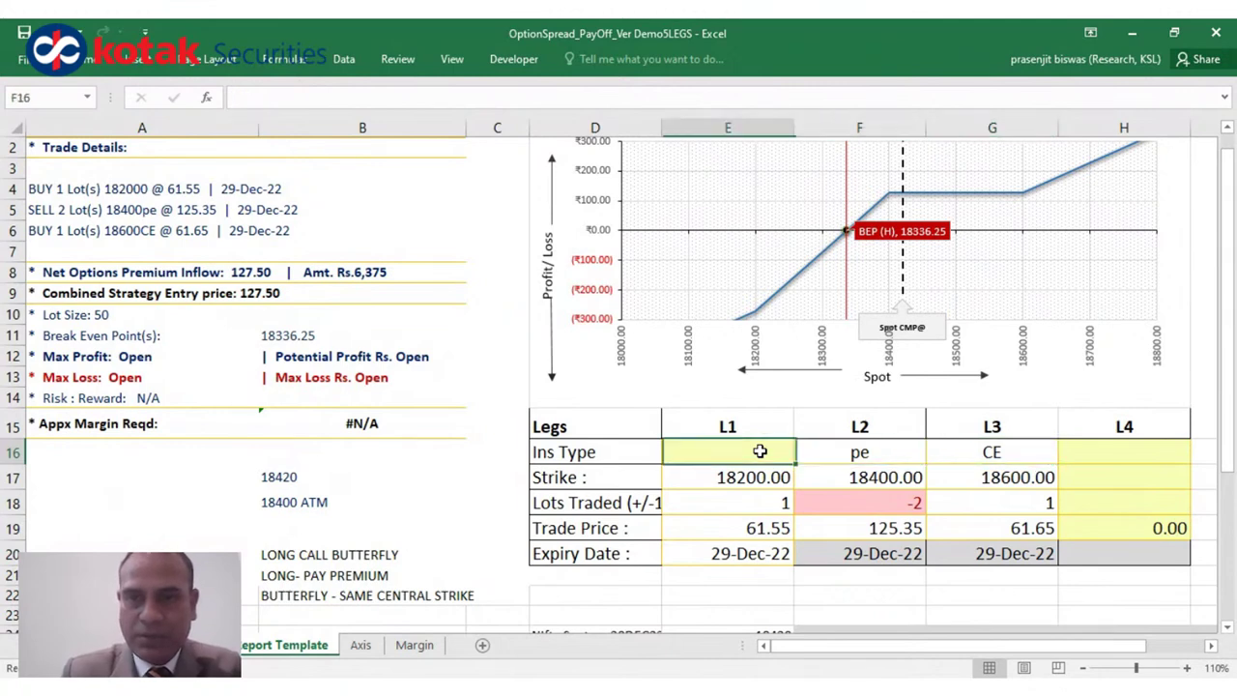
{"action": "type", "text": "PE"}
{"action": "key", "text": "Tab"}
{"action": "key", "text": "Tab"}
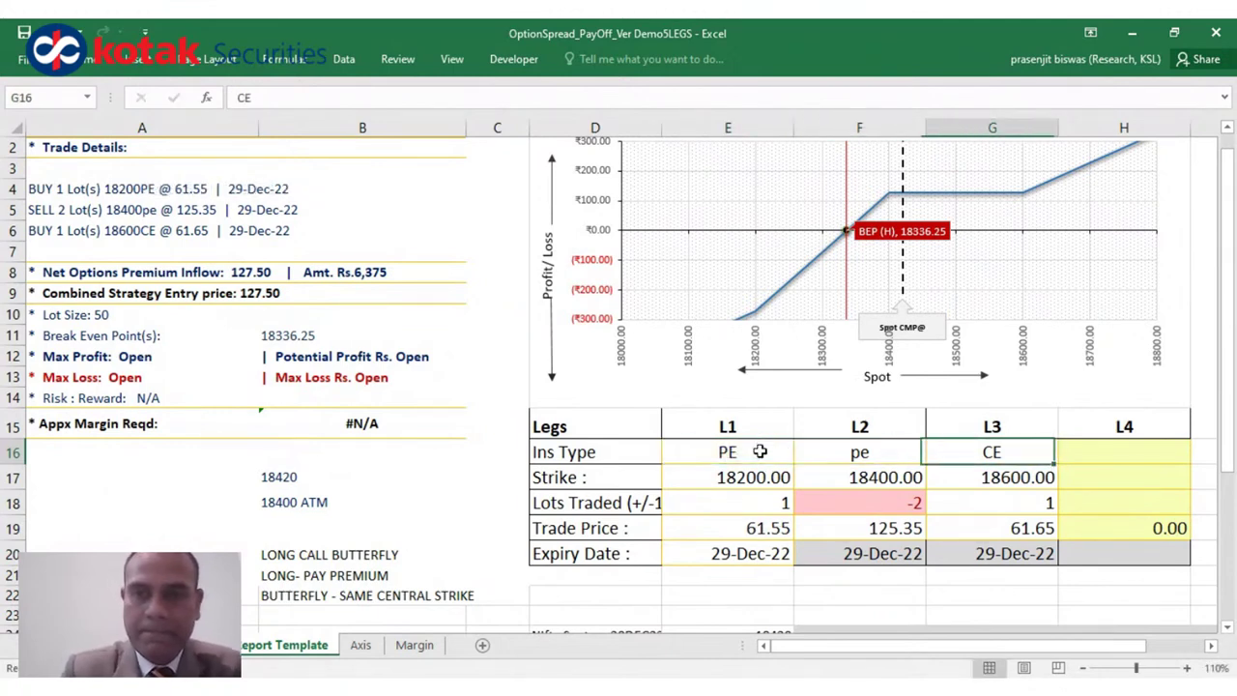
- Enter the instrument type of legs L2 and L3 as capitalised PE
{"action": "key", "text": "Left"}
{"action": "type", "text": "PE"}
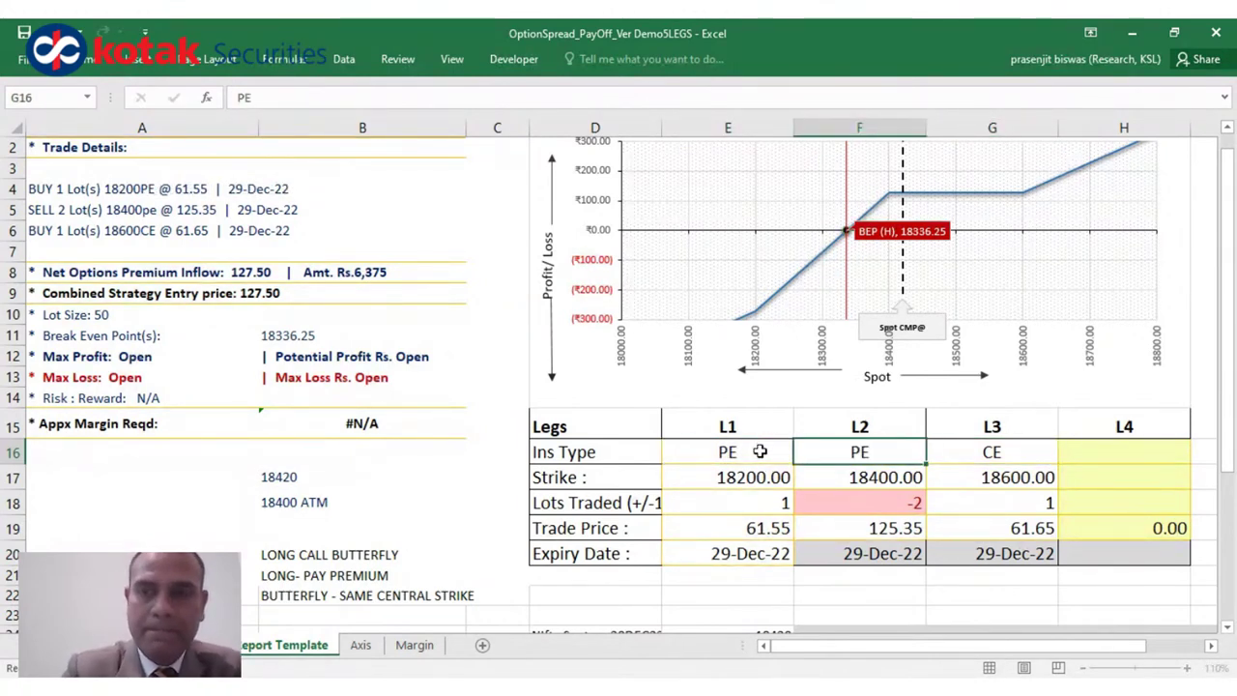
{"action": "key", "text": "Tab"}
{"action": "type", "text": "PE"}
{"action": "key", "text": "Tab"}
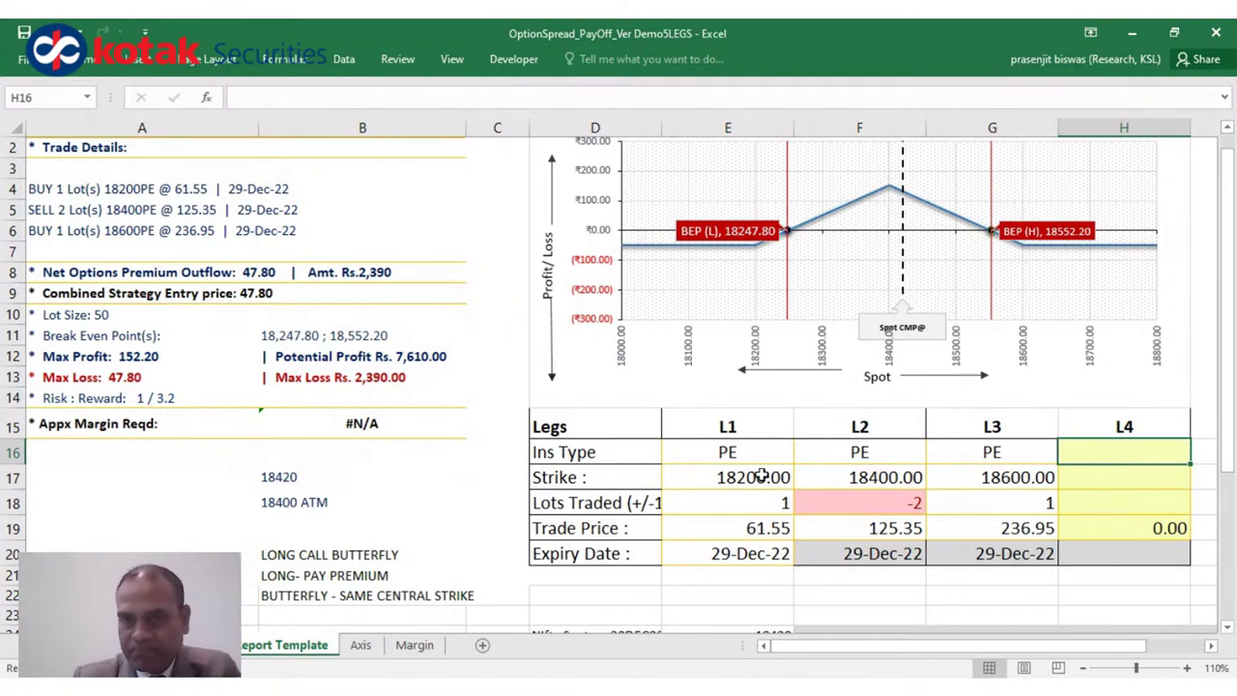
- Examine the put butterfly's net options premium together with the strikes of legs L1 and L2
{"action": "left_click", "coordinate": [761, 476]}
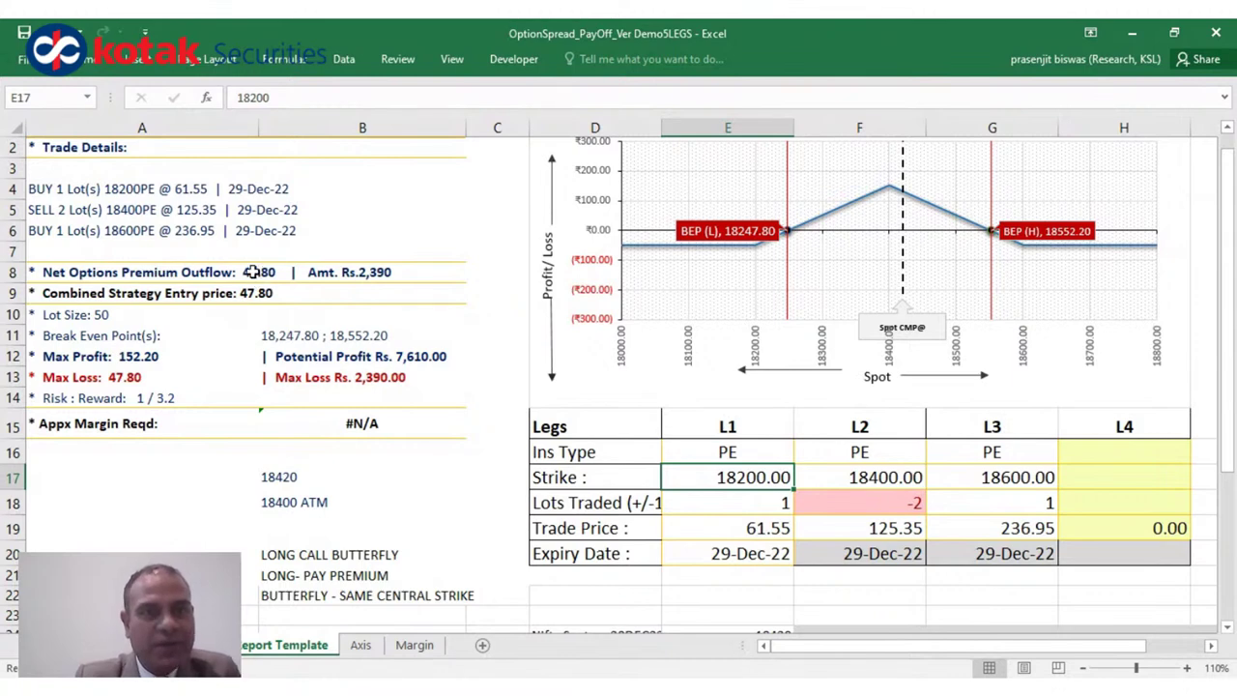
{"action": "left_click", "coordinate": [253, 273]}
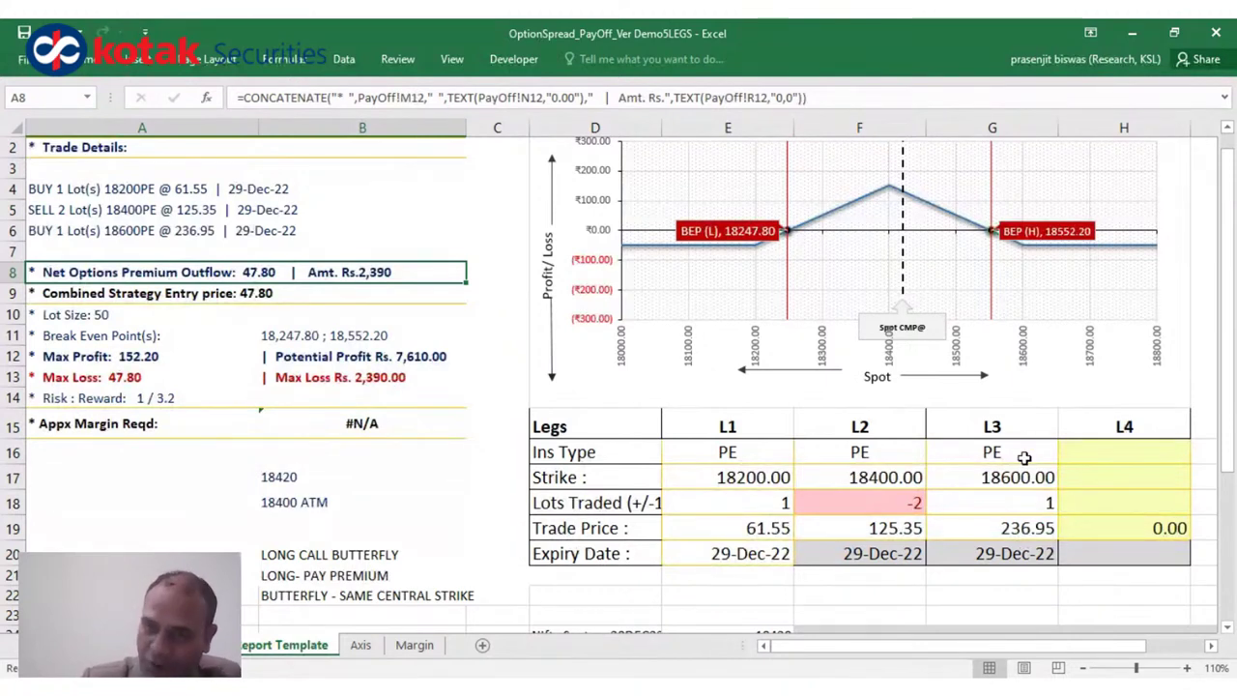
{"action": "left_click", "coordinate": [886, 479]}
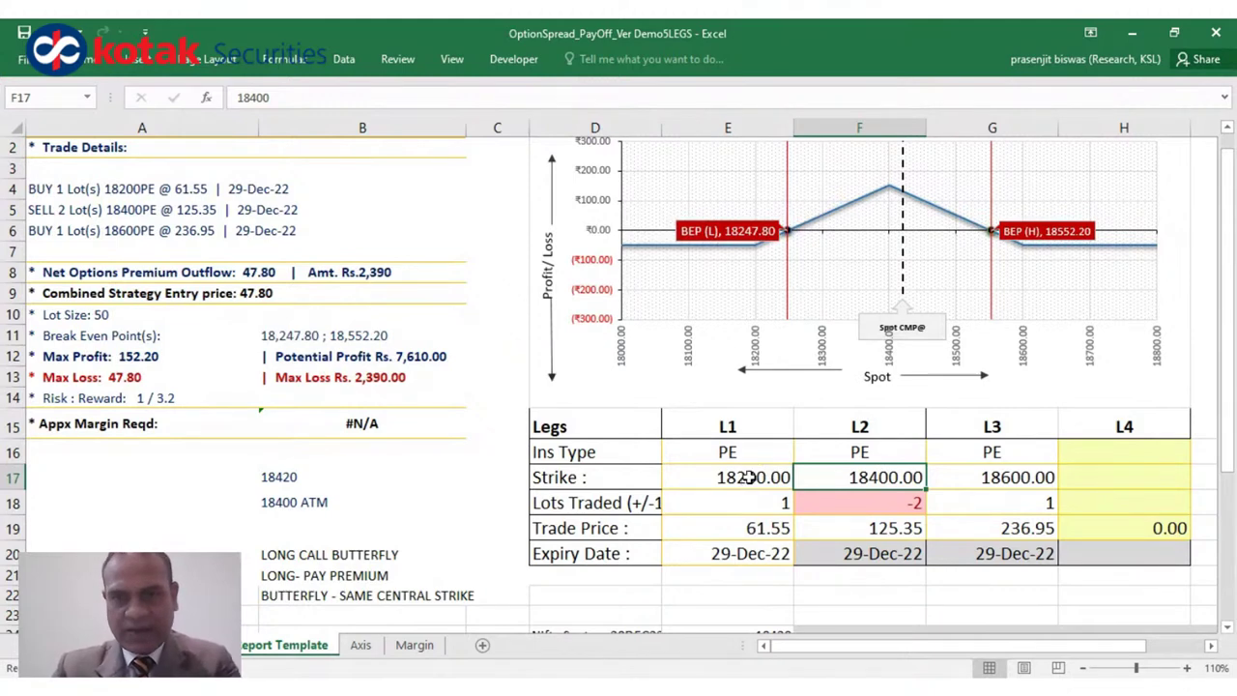
- Undo the instrument type changes so that legs L1, L2 and L3 are CE again
{"action": "key", "text": "ctrl+z"}
{"action": "key", "text": "ctrl+z"}
{"action": "key", "text": "ctrl+z"}
{"action": "key", "text": "ctrl+z"}
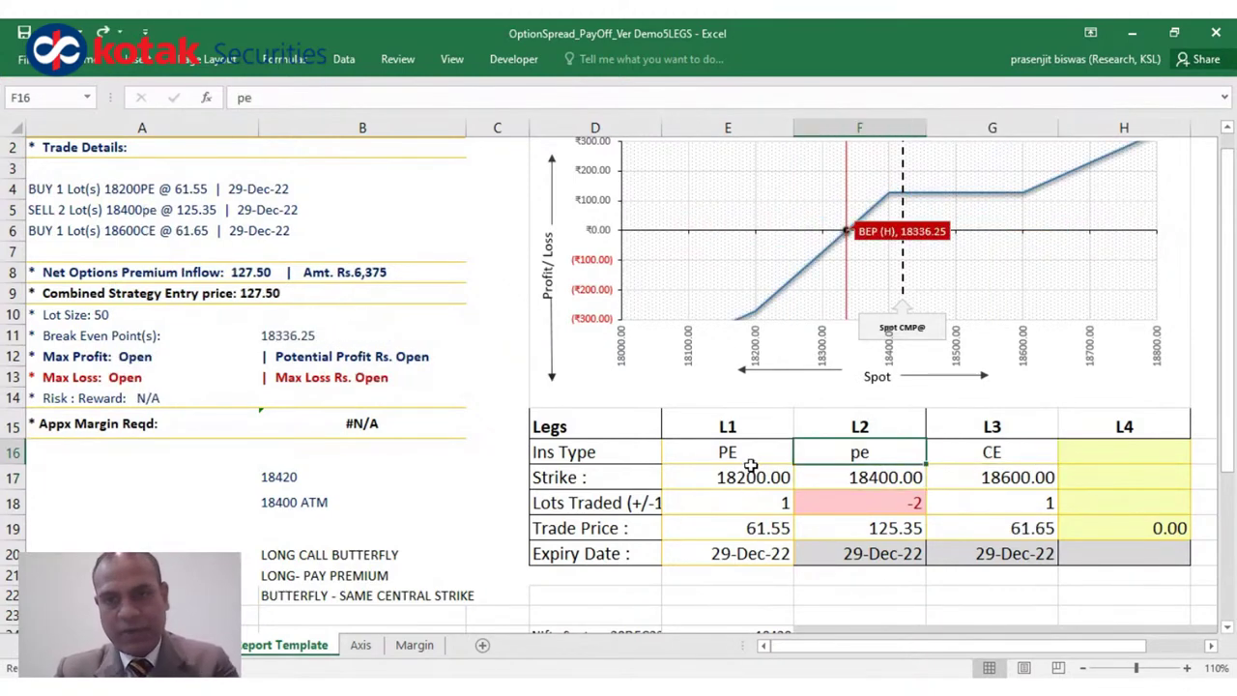
{"action": "key", "text": "ctrl+z"}
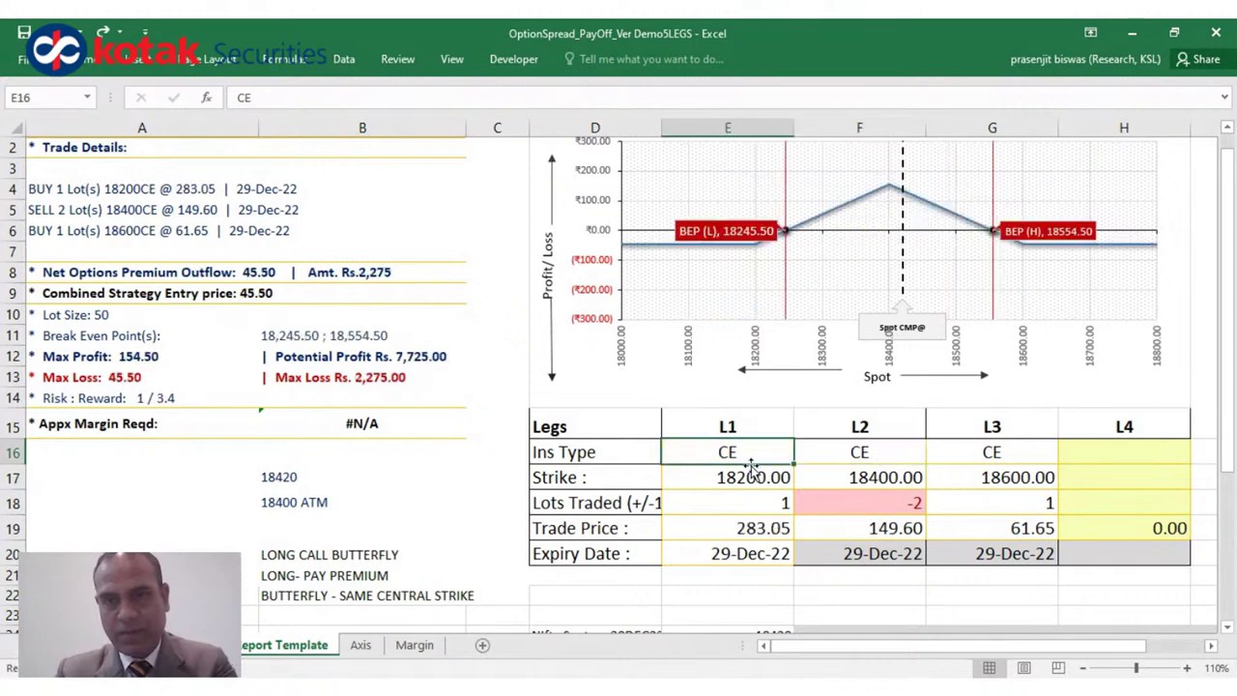
- Clear the instrument type, strike and lots traded of legs L1, L2 and L3
{"action": "left_click", "coordinate": [447, 462]}
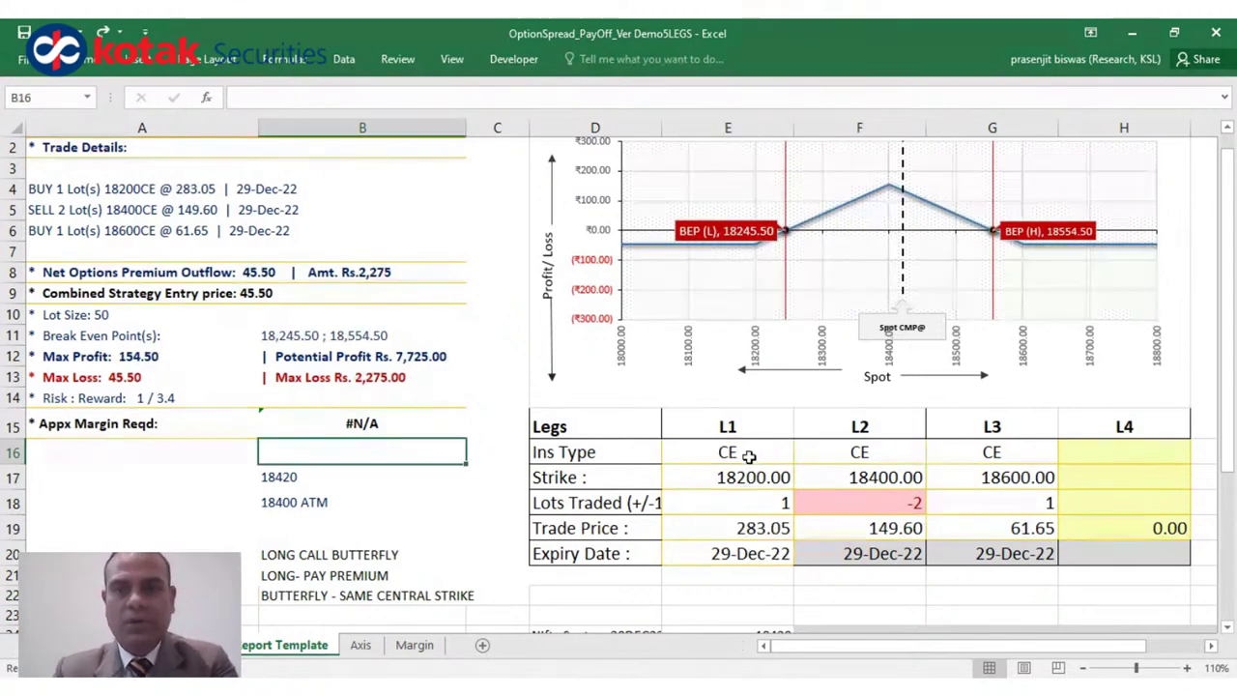
{"action": "left_click_drag", "start_coordinate": [745, 454], "coordinate": [1025, 512]}
{"action": "key", "text": "Delete"}
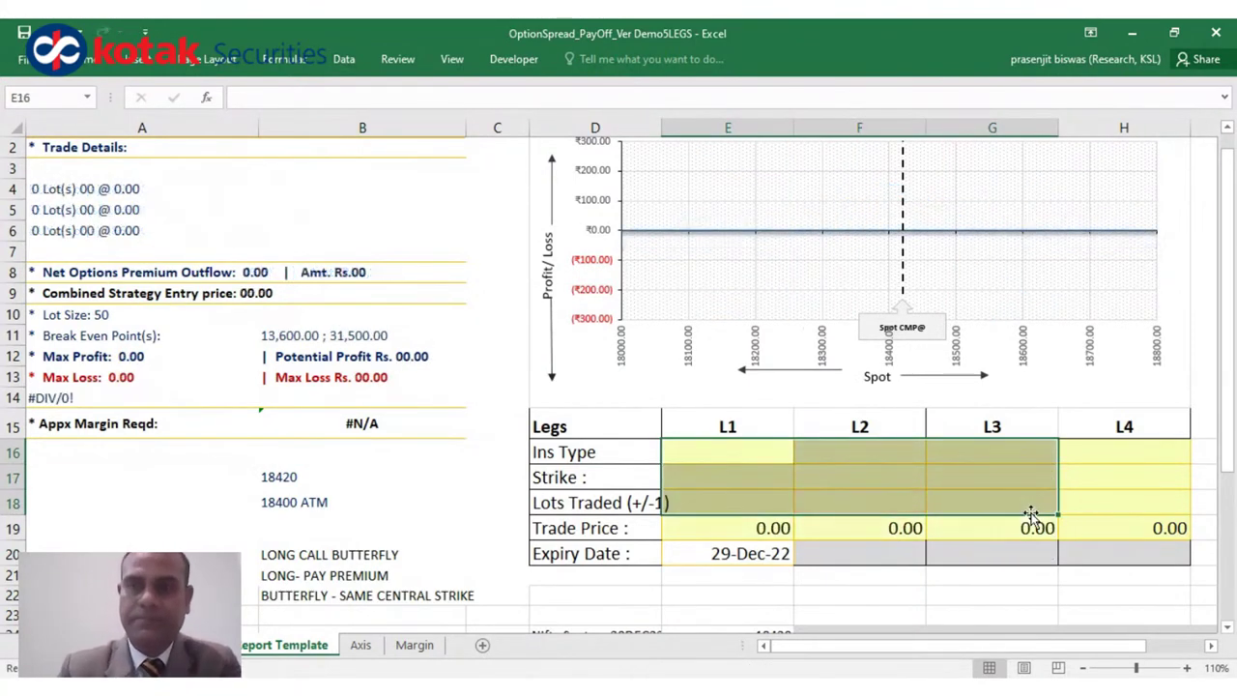
{"action": "left_click", "coordinate": [783, 451]}
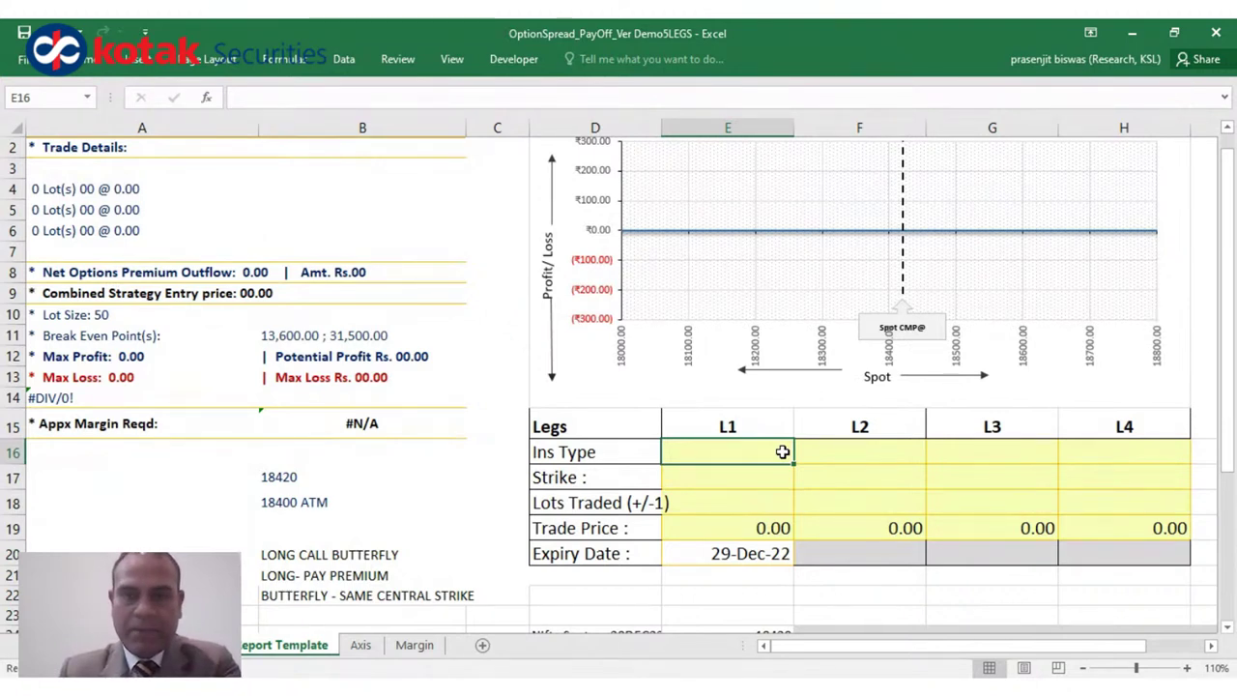
{"action": "key", "text": "Tab"}
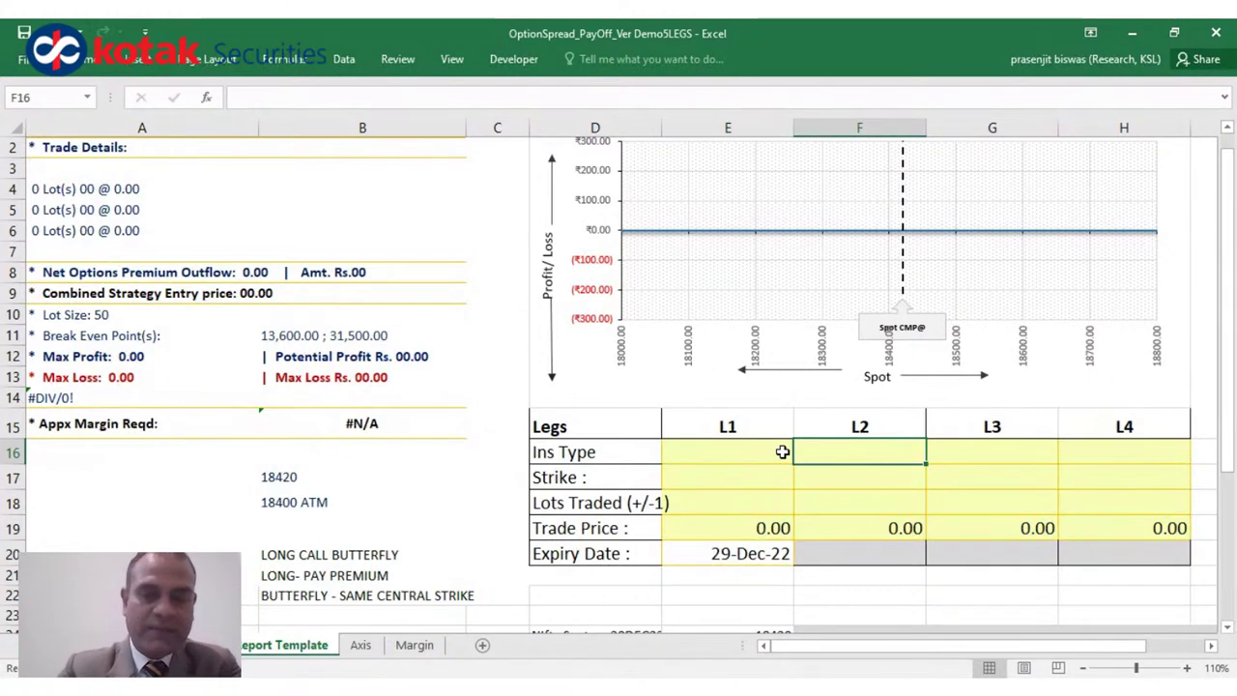
{"action": "type", "text": "18400"}
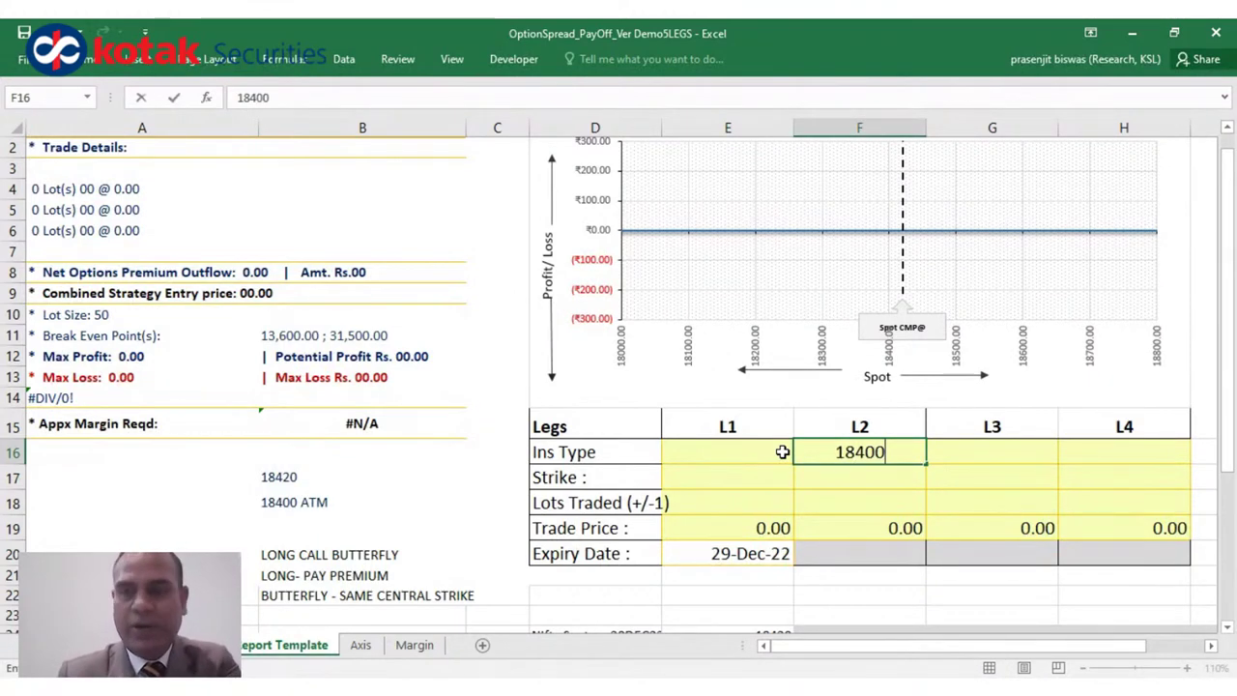
{"action": "key", "text": "Return"}
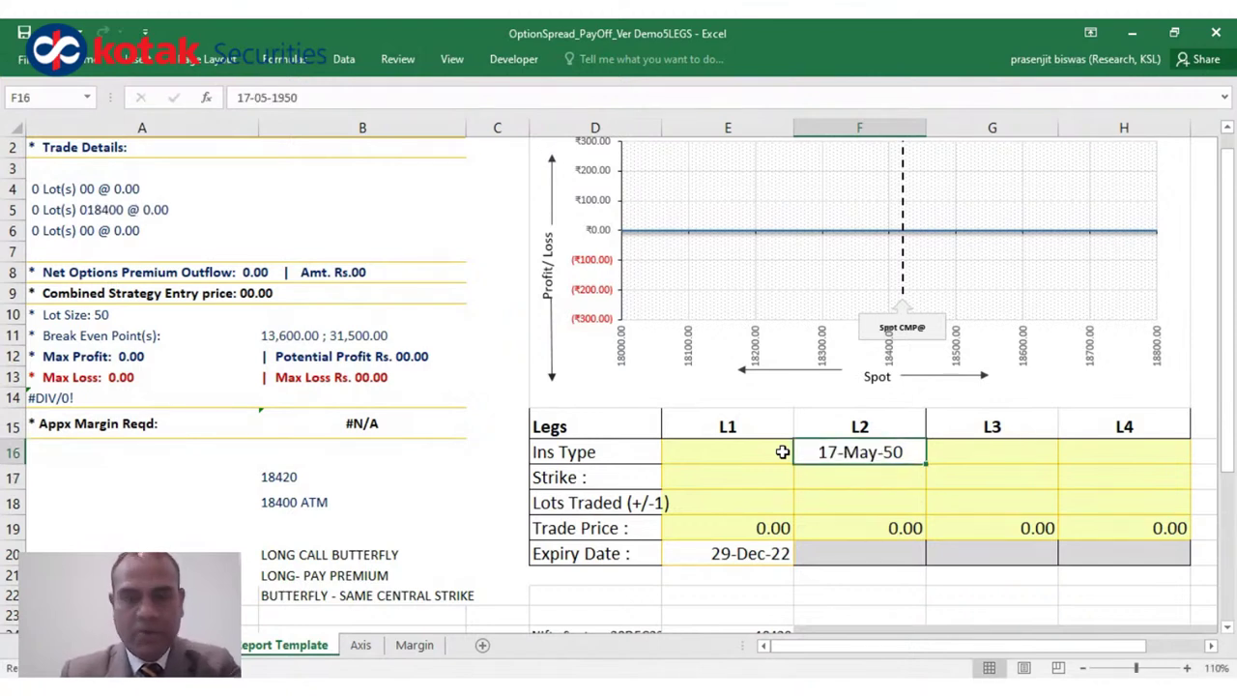
{"action": "key", "text": "Delete"}
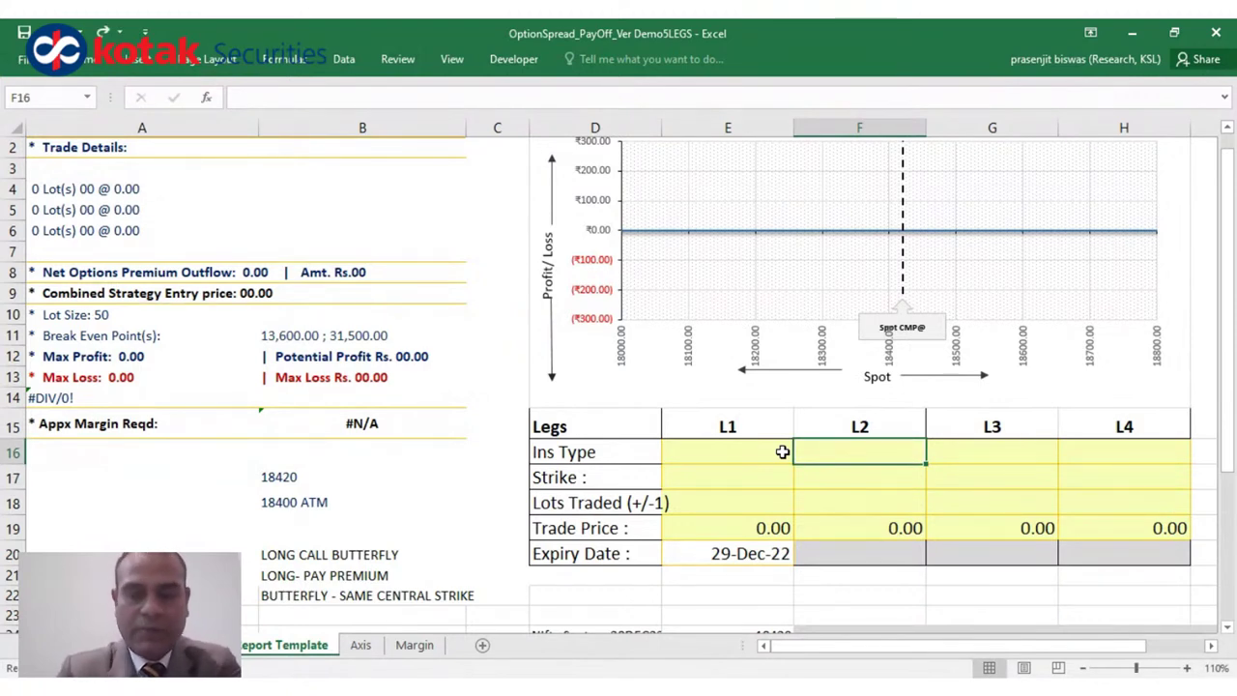
- Set leg L2 to instrument type CE with a strike of 18500
{"action": "type", "text": "CE"}
{"action": "key", "text": "Return"}
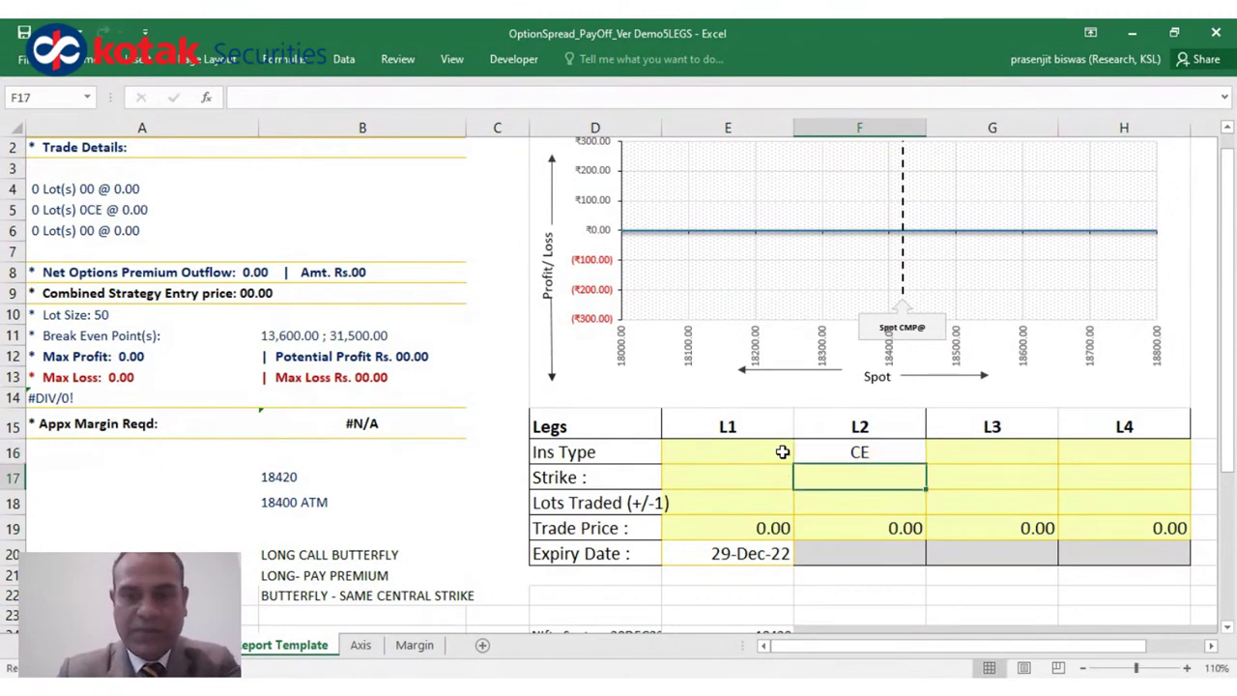
{"action": "type", "text": "18400"}
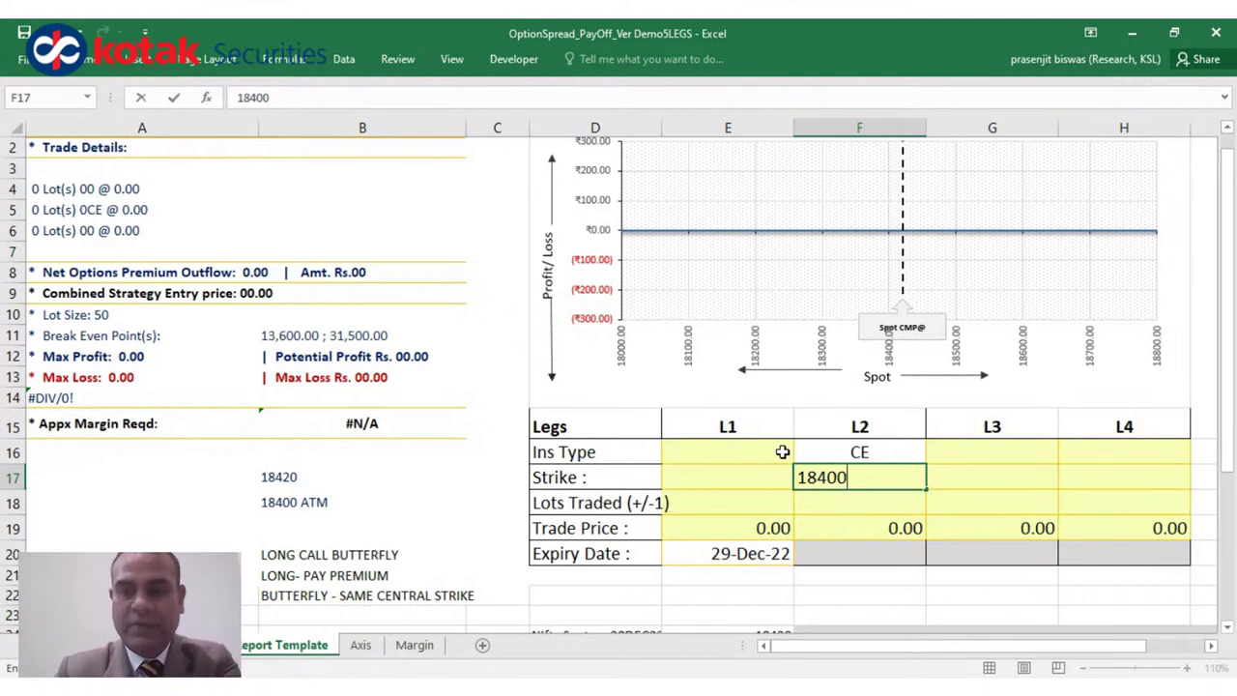
{"action": "key", "text": "BackSpace"}
{"action": "key", "text": "BackSpace"}
{"action": "key", "text": "BackSpace"}
{"action": "type", "text": "6"}
{"action": "key", "text": "BackSpace"}
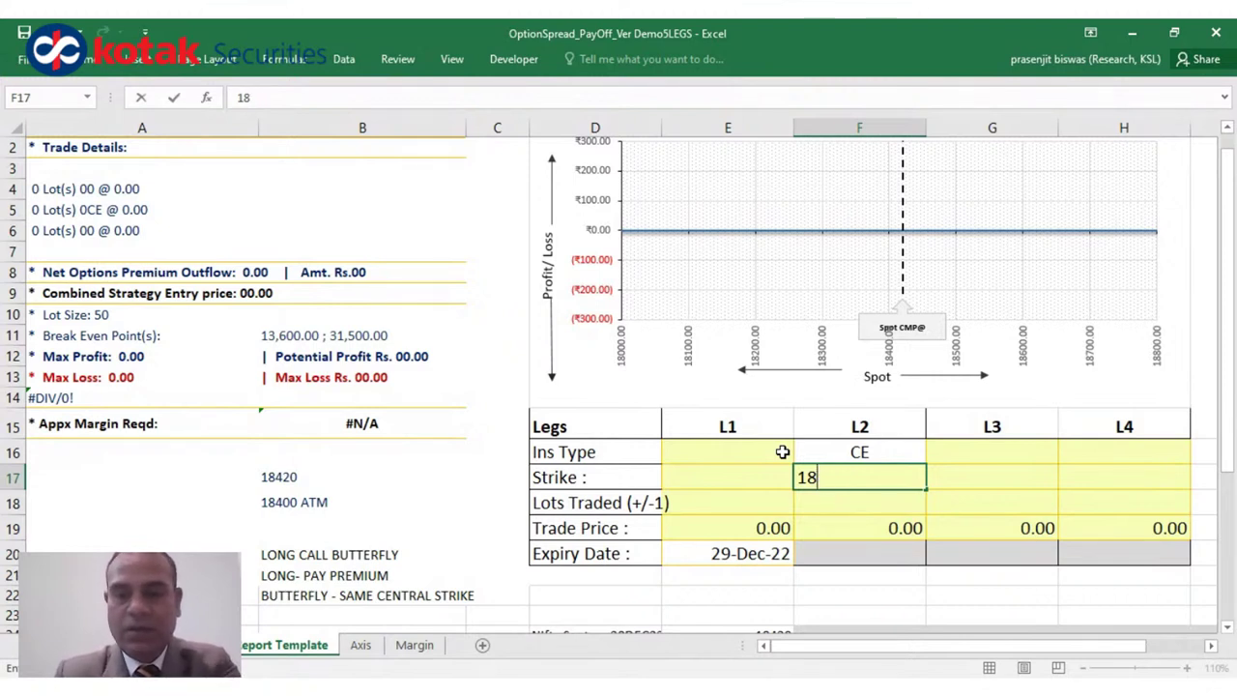
{"action": "type", "text": "500"}
{"action": "key", "text": "Return"}
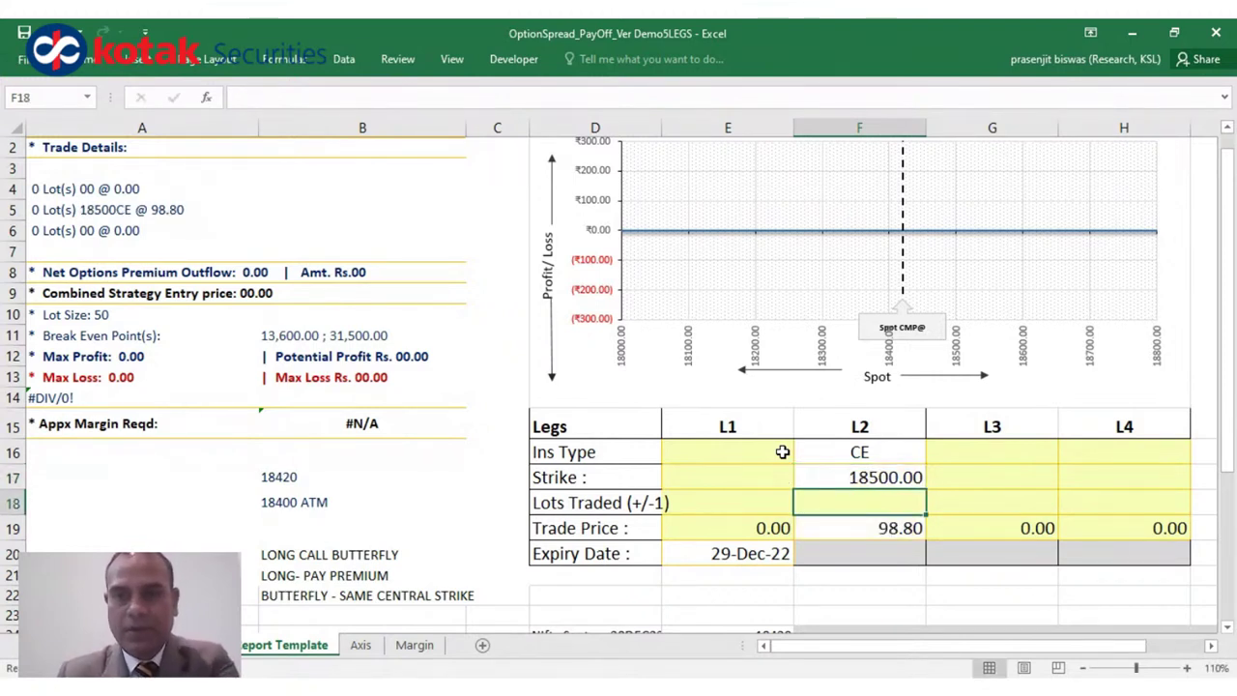
- Set the lots traded of the 18500 call leg L2 to -2
{"action": "left_click", "coordinate": [855, 471]}
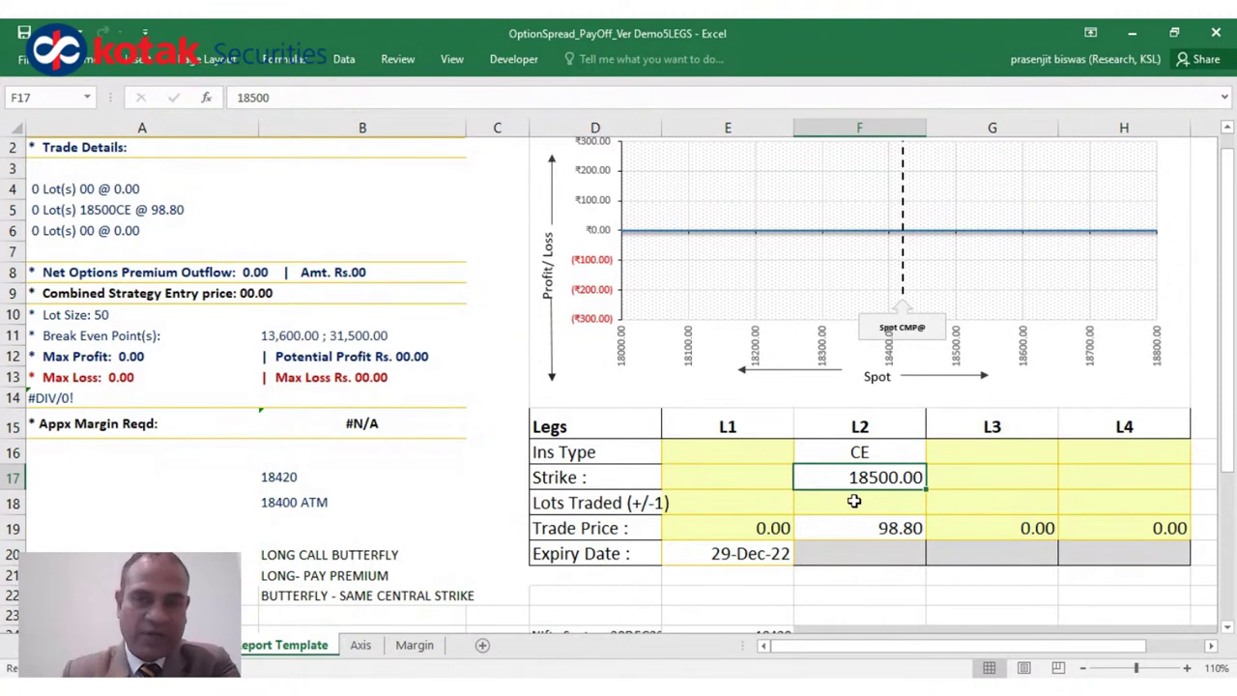
{"action": "left_click", "coordinate": [854, 501]}
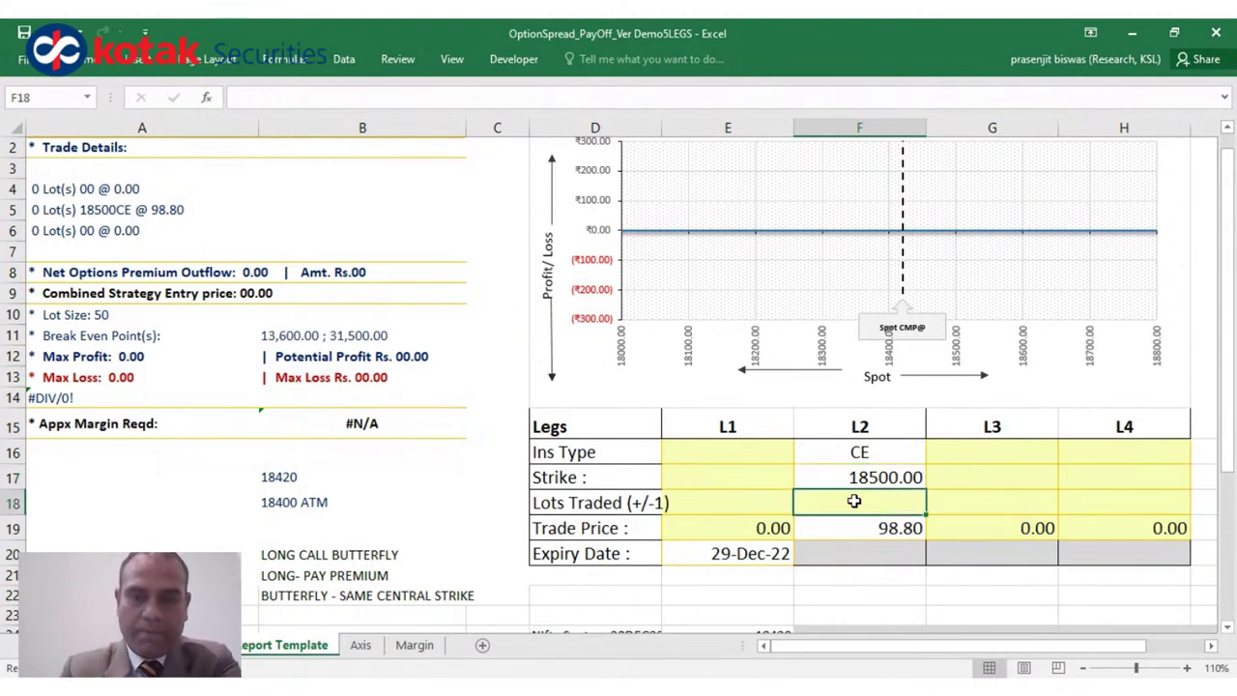
{"action": "type", "text": "-2"}
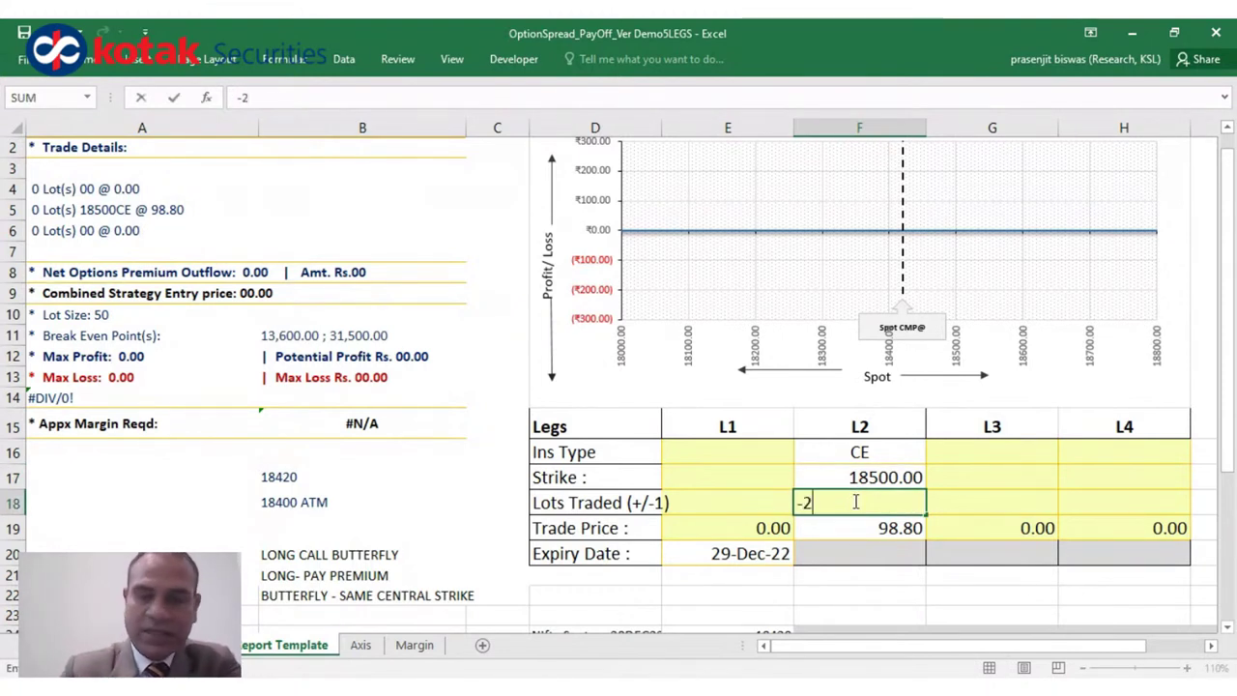
{"action": "key", "text": "Return"}
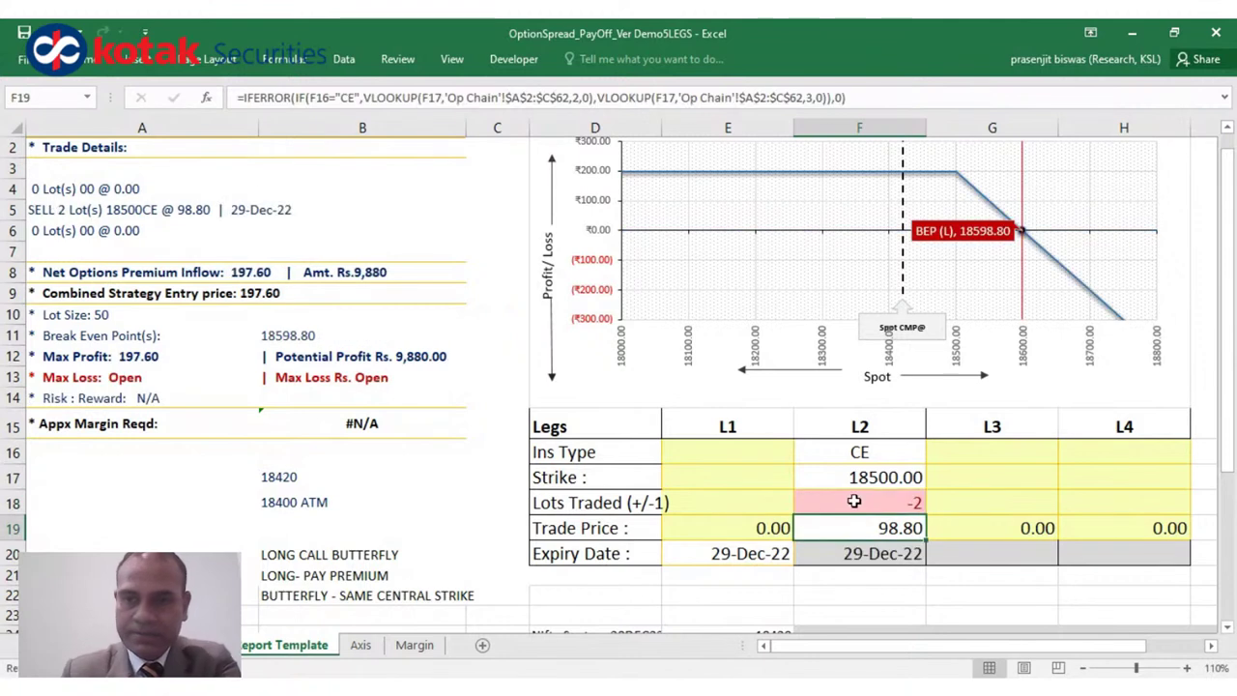
{"action": "left_click", "coordinate": [762, 500]}
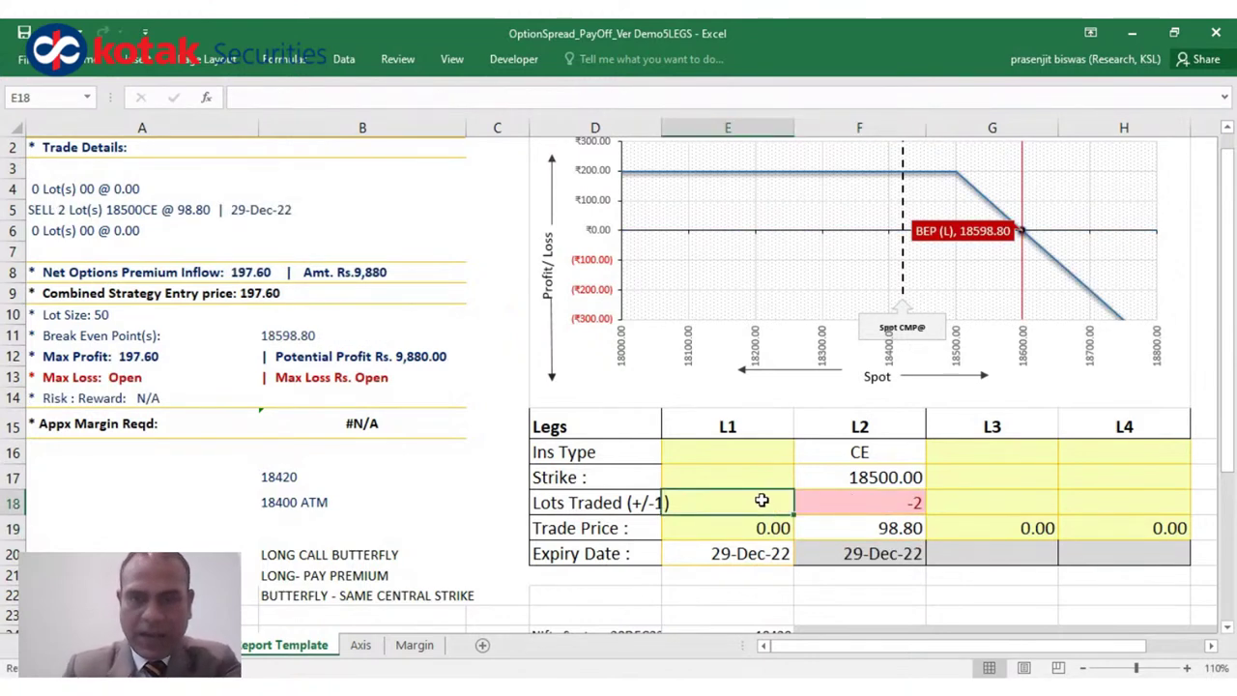
- Set leg L1 to instrument type CE with a strike of 18300 and 1 lot traded
{"action": "left_click", "coordinate": [763, 476]}
{"action": "left_click", "coordinate": [764, 452]}
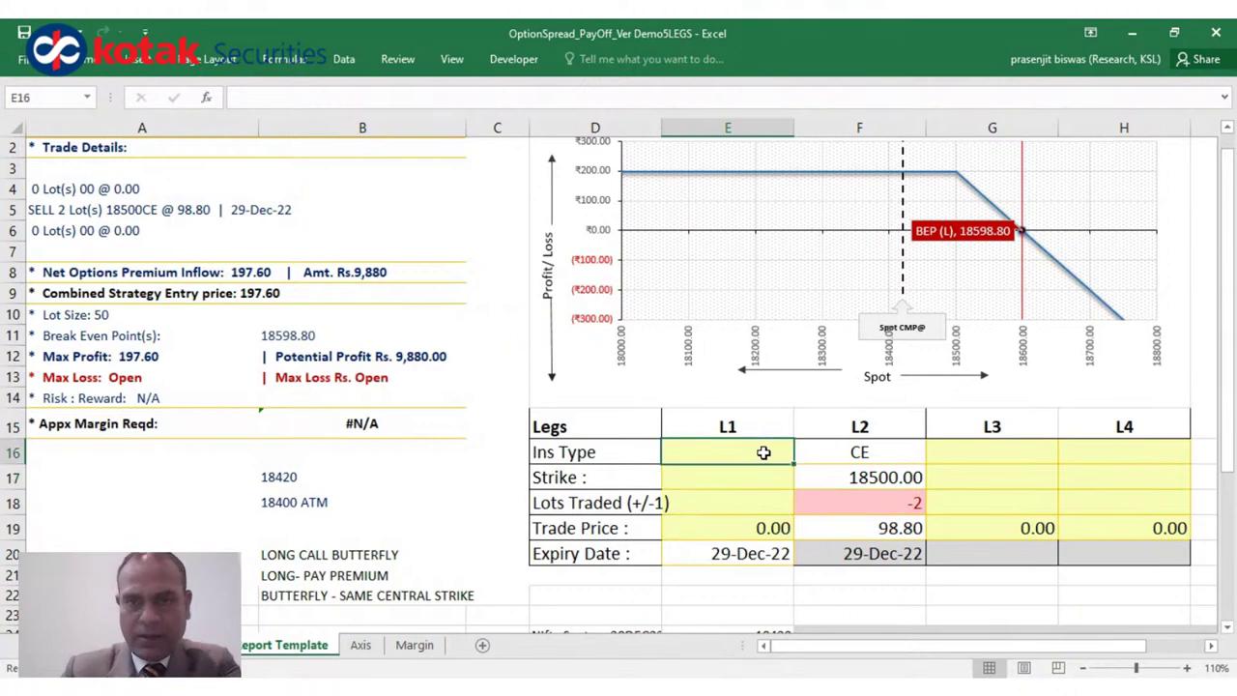
{"action": "type", "text": "CE"}
{"action": "key", "text": "Return"}
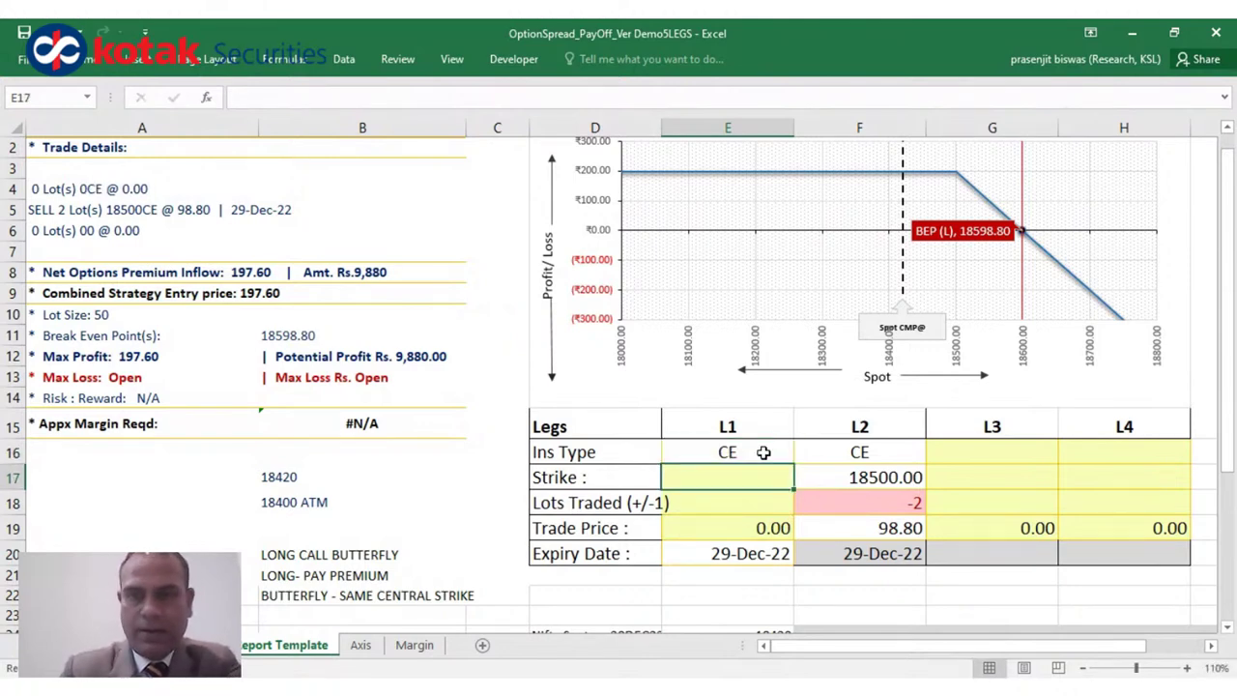
{"action": "type", "text": "18"}
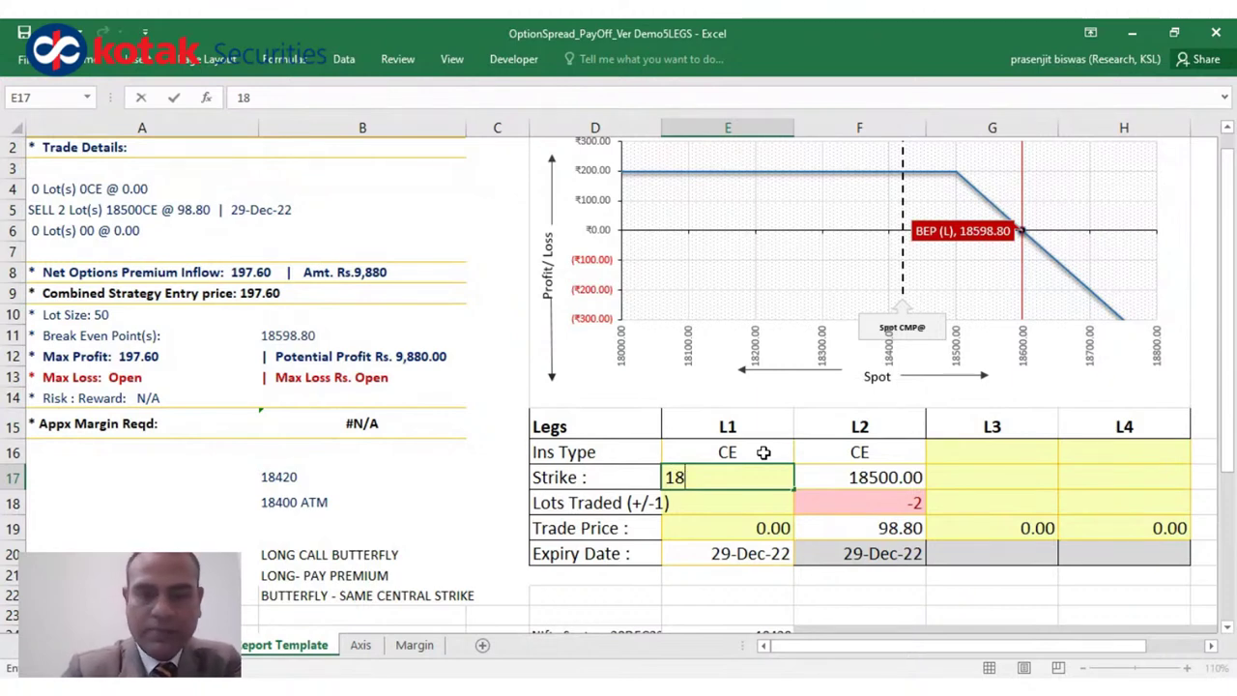
{"action": "type", "text": "4"}
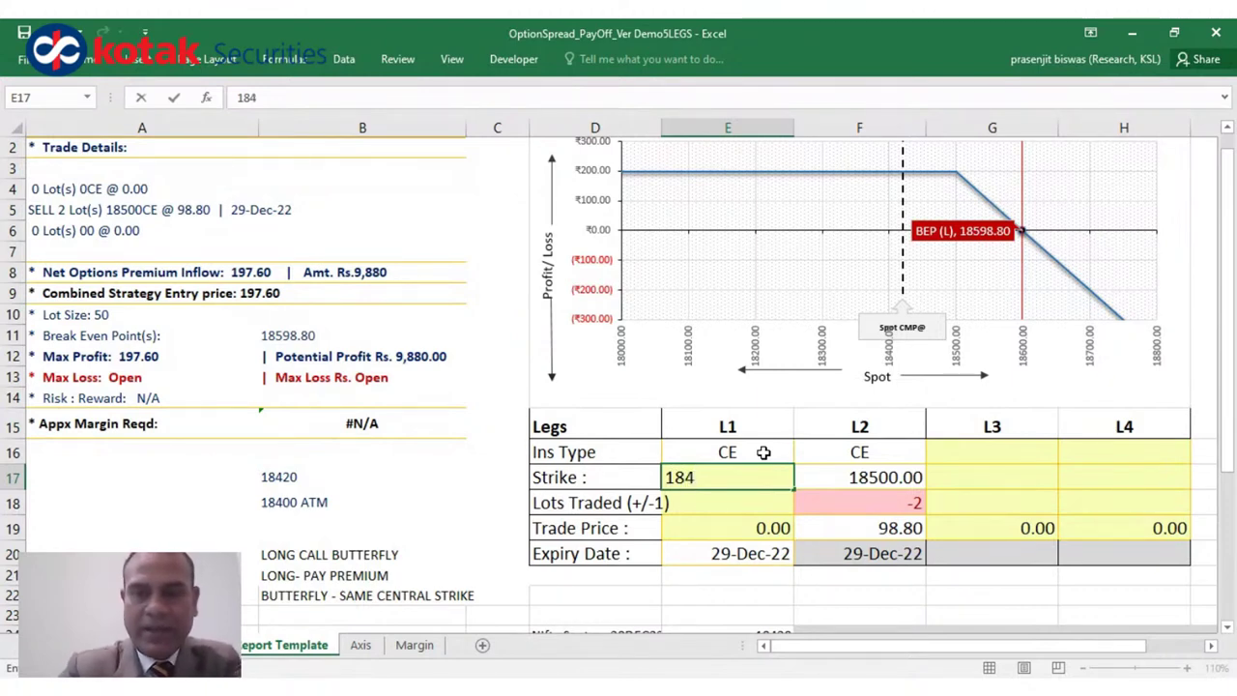
{"action": "type", "text": "00"}
{"action": "key", "text": "BackSpace"}
{"action": "key", "text": "BackSpace"}
{"action": "key", "text": "BackSpace"}
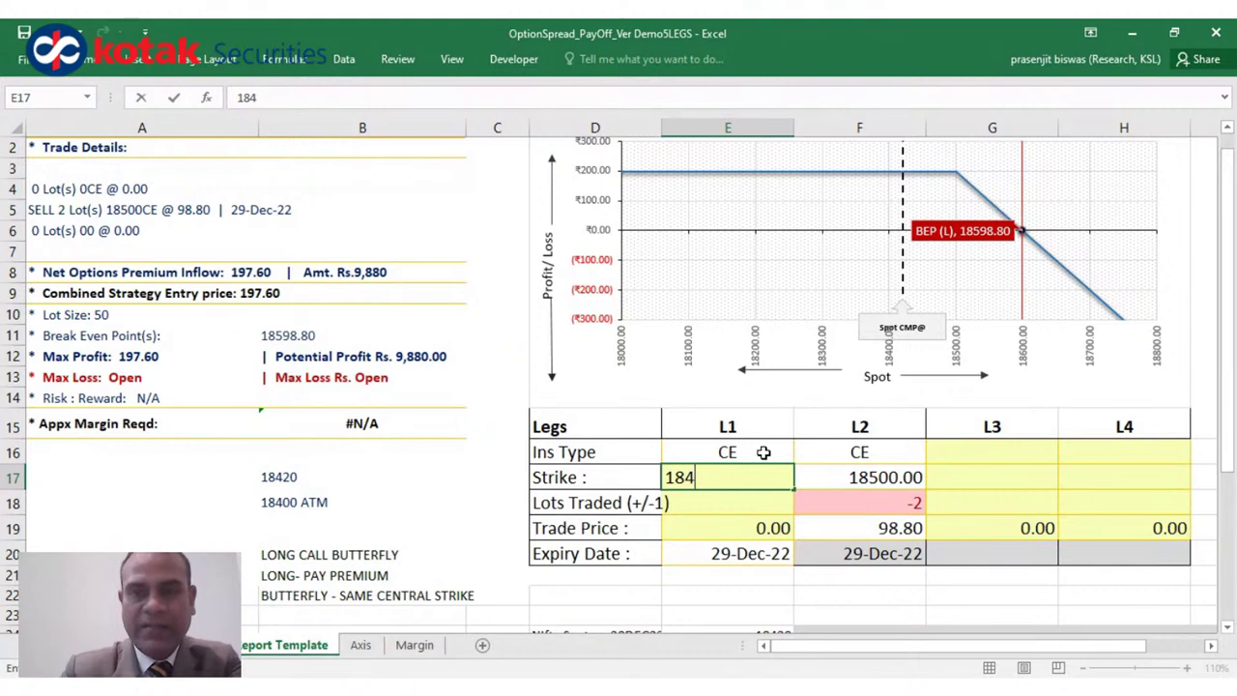
{"action": "type", "text": "300"}
{"action": "key", "text": "Return"}
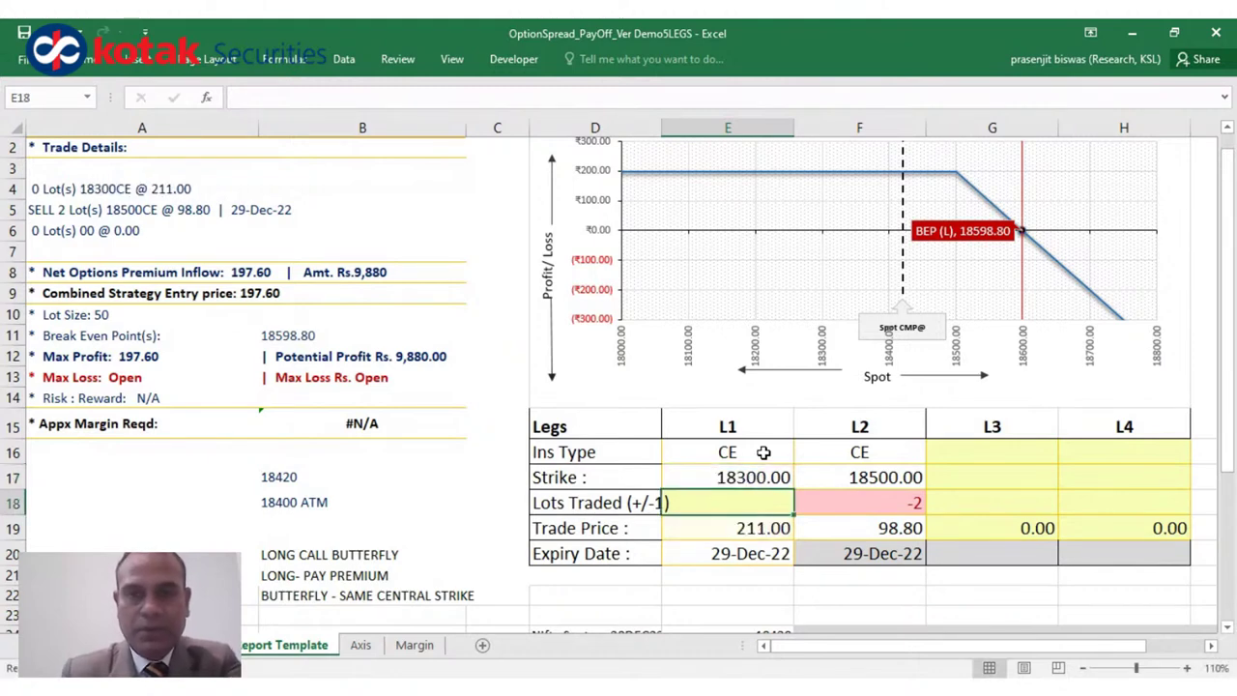
{"action": "type", "text": "1"}
{"action": "key", "text": "Tab"}
- Set leg L3 to instrument type CE with a strike of 18700 and 1 lot traded
{"action": "key", "text": "Up"}
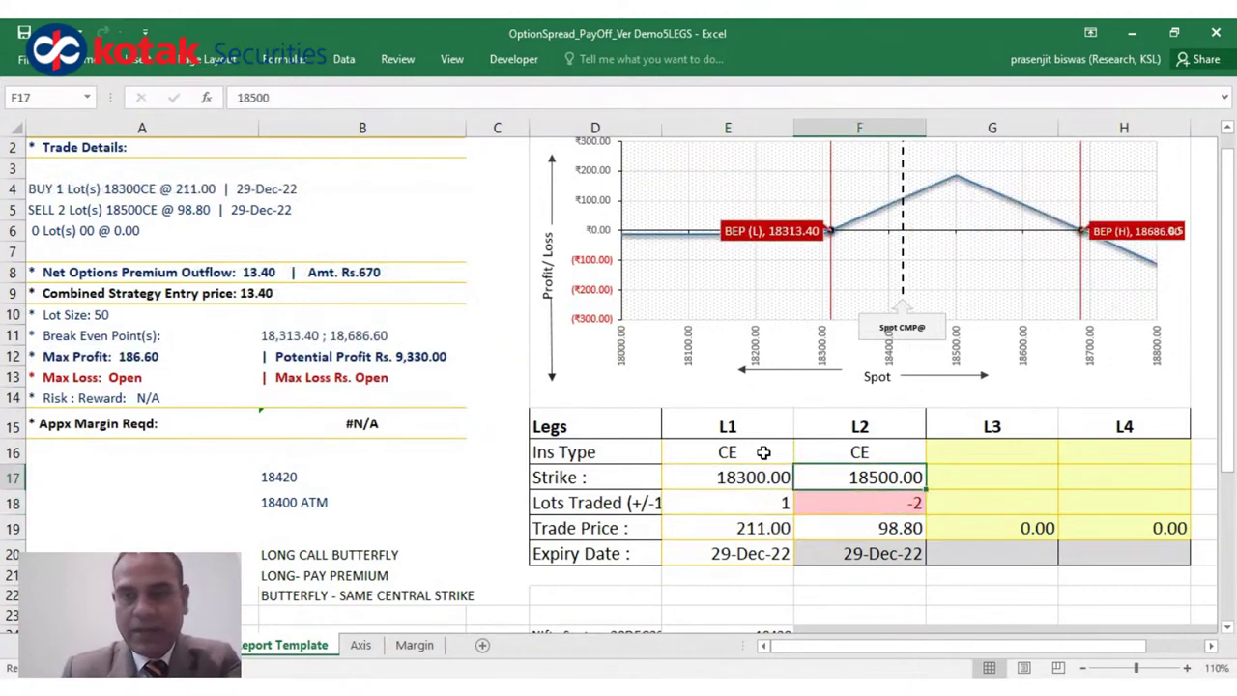
{"action": "key", "text": "Right"}
{"action": "key", "text": "Up"}
{"action": "type", "text": "CE"}
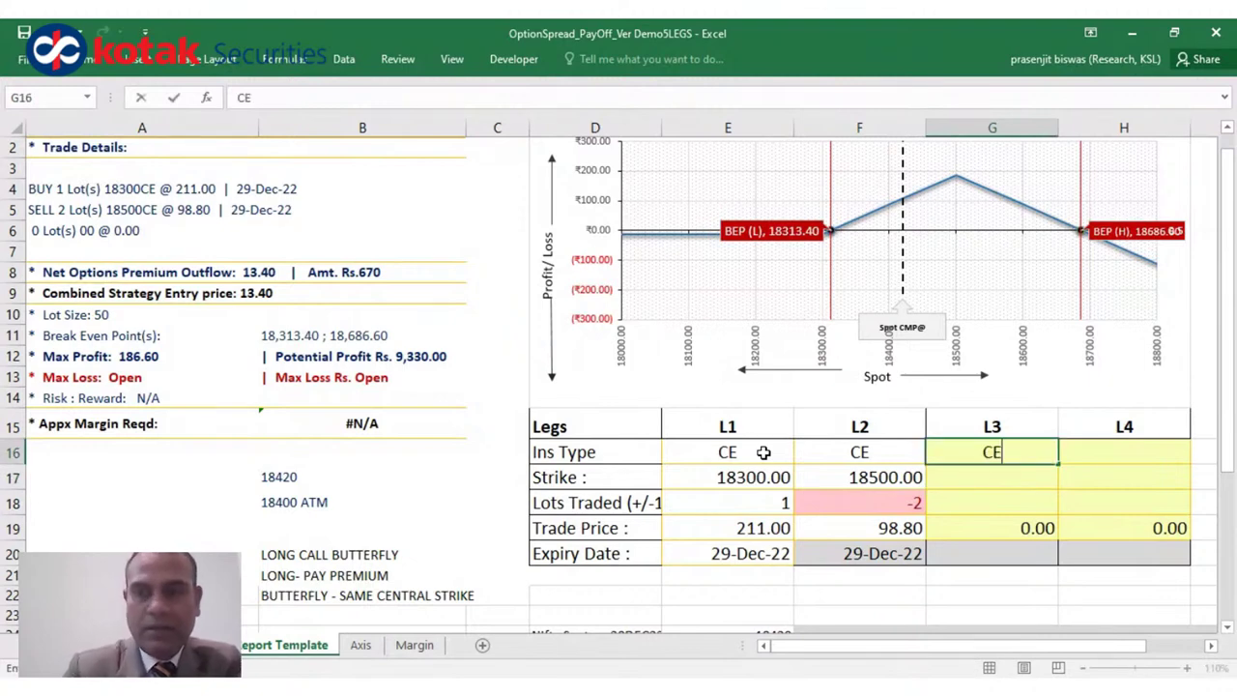
{"action": "key", "text": "Return"}
{"action": "type", "text": "18700"}
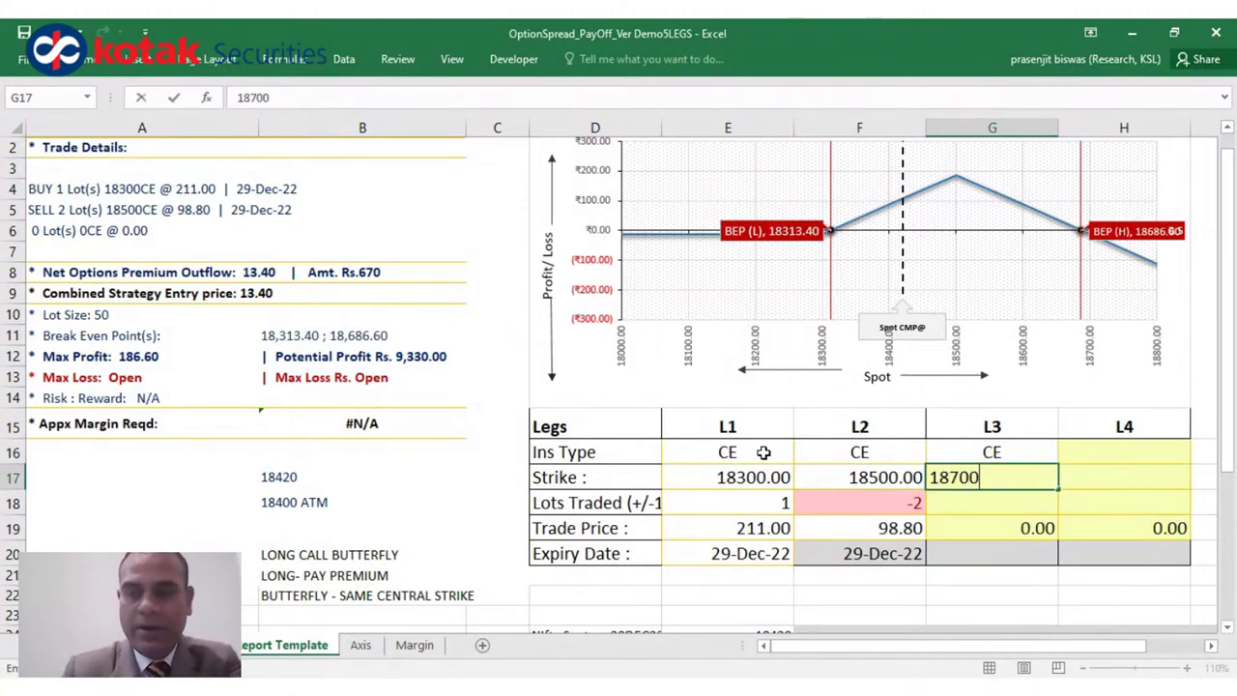
{"action": "key", "text": "Return"}
{"action": "type", "text": "1"}
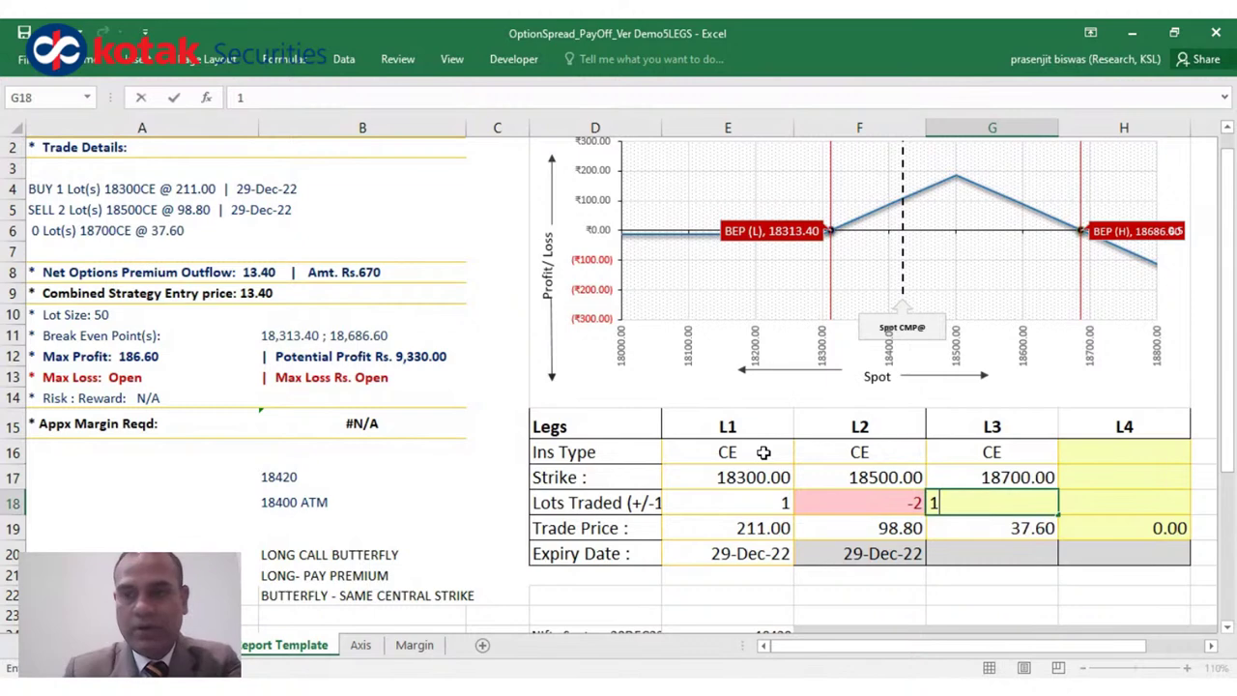
{"action": "key", "text": "Return"}
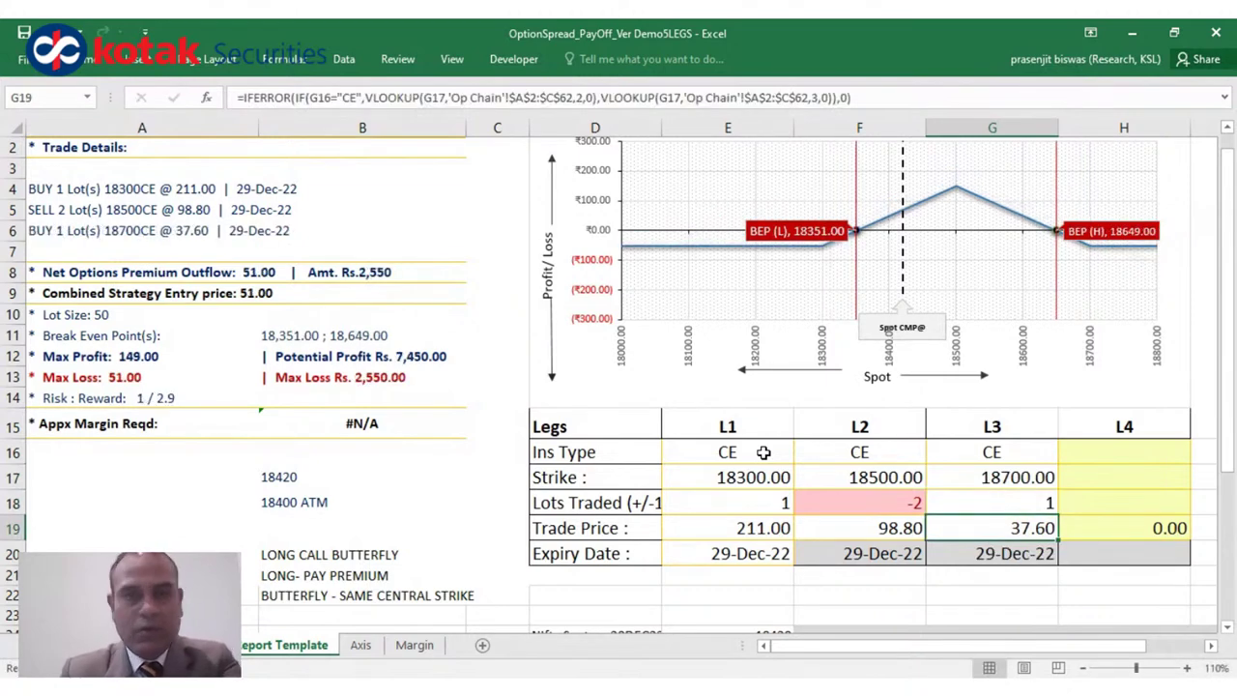
{"action": "left_click", "coordinate": [267, 273]}
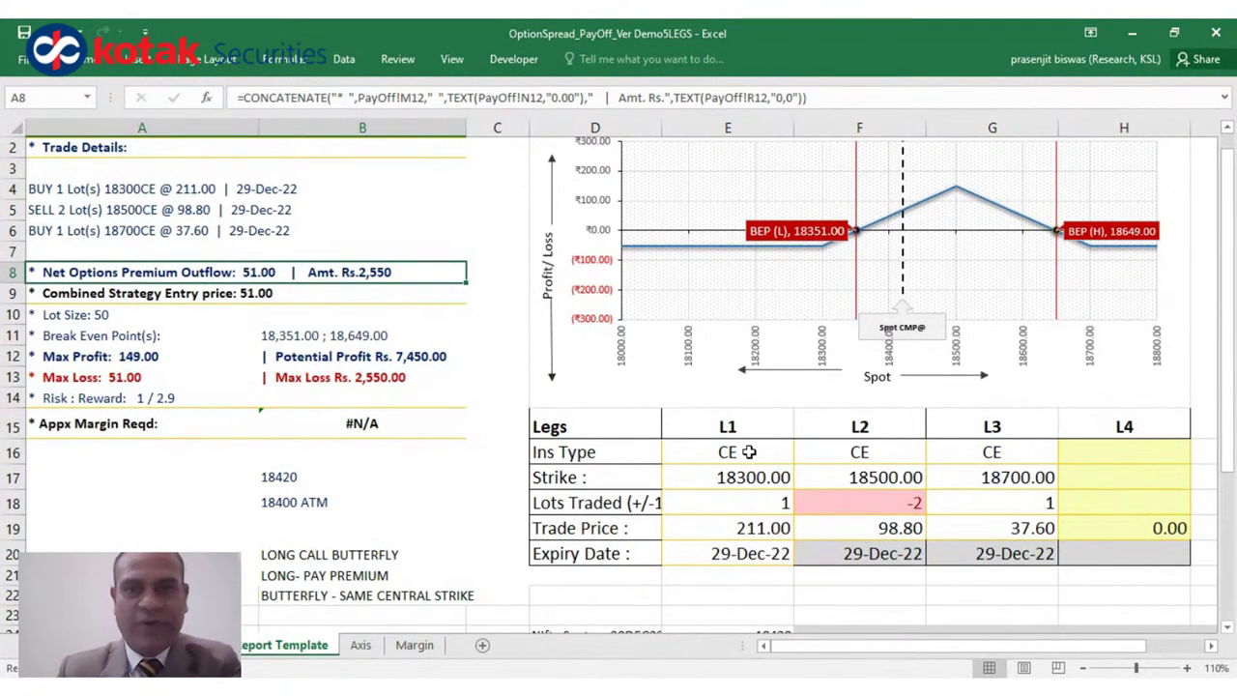
- Change the instrument type of legs L1, L2 and L3 to PE for a put butterfly
{"action": "left_click", "coordinate": [749, 451]}
{"action": "type", "text": "PE"}
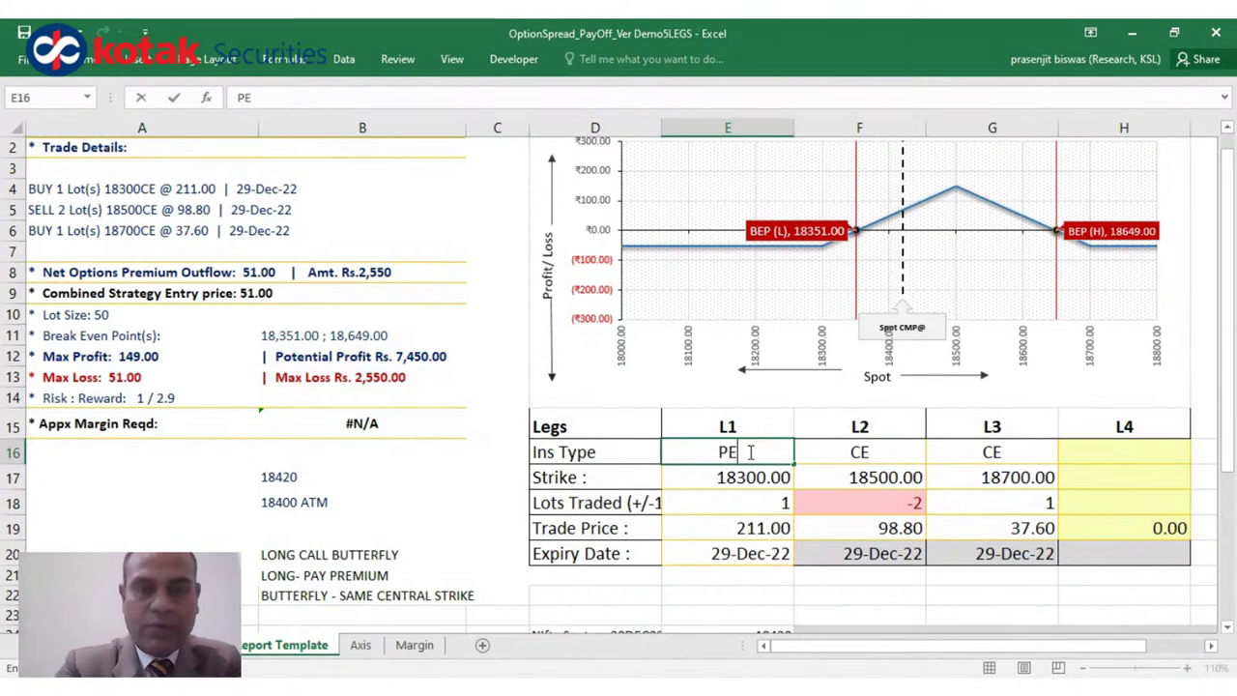
{"action": "key", "text": "Tab"}
{"action": "type", "text": "PE"}
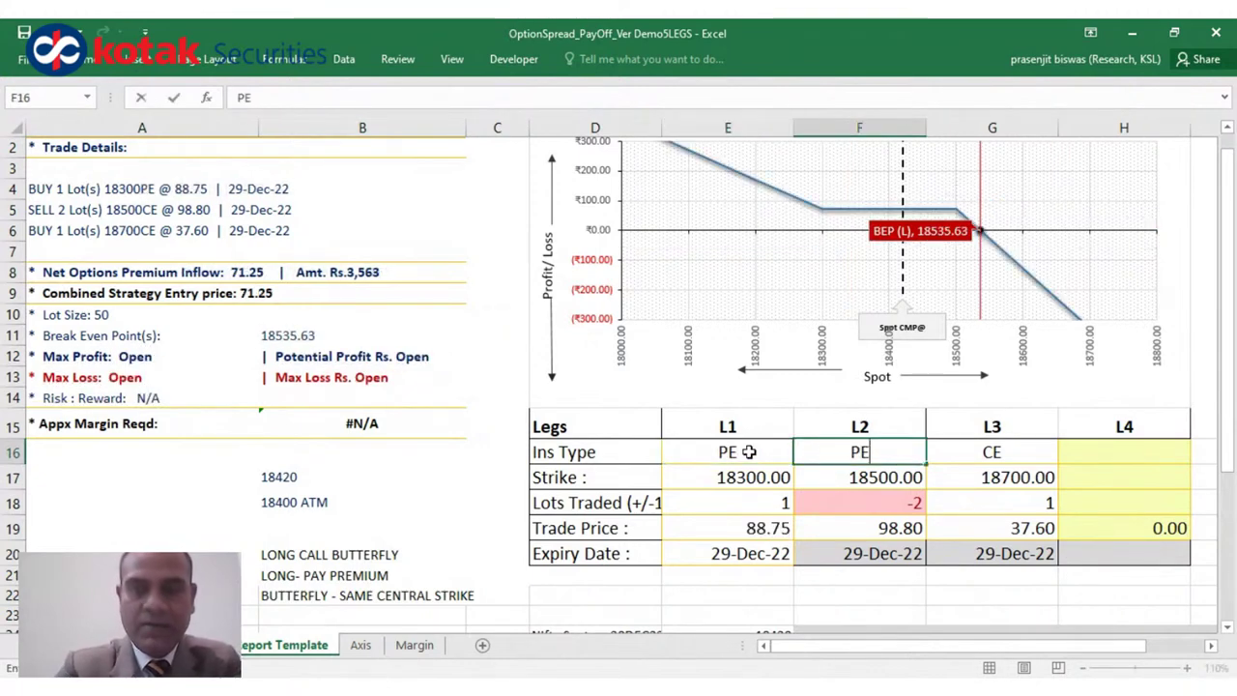
{"action": "key", "text": "Tab"}
{"action": "type", "text": "PE"}
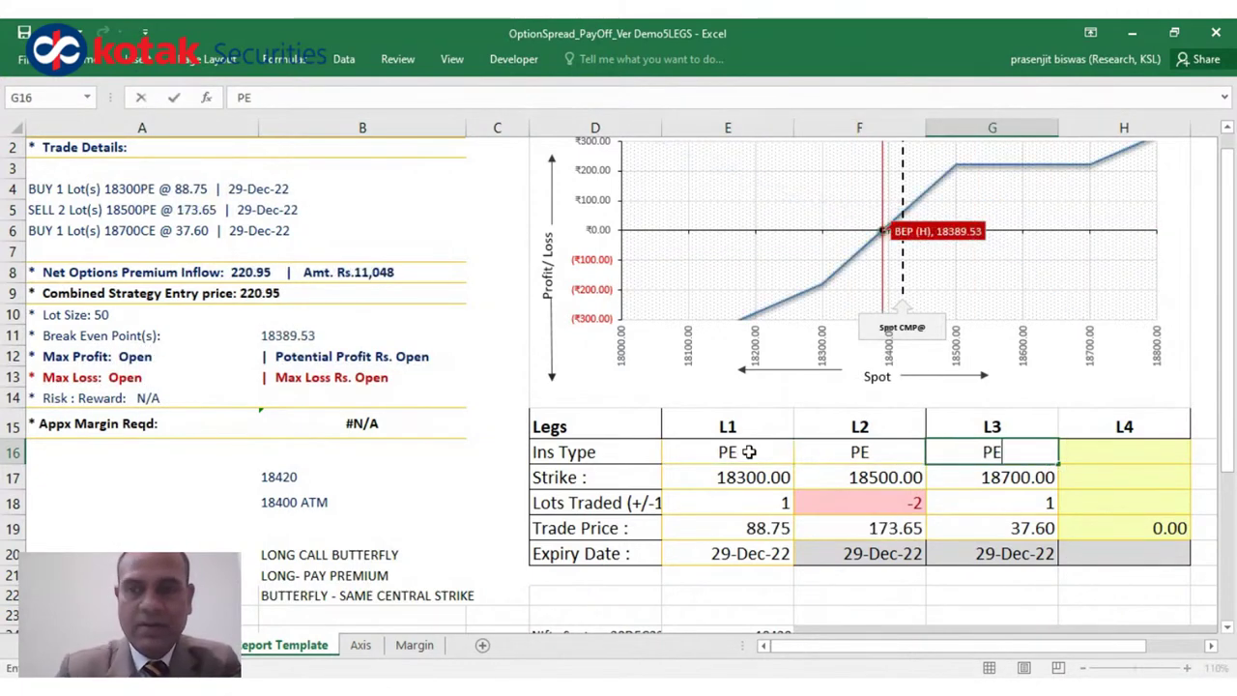
{"action": "key", "text": "Tab"}
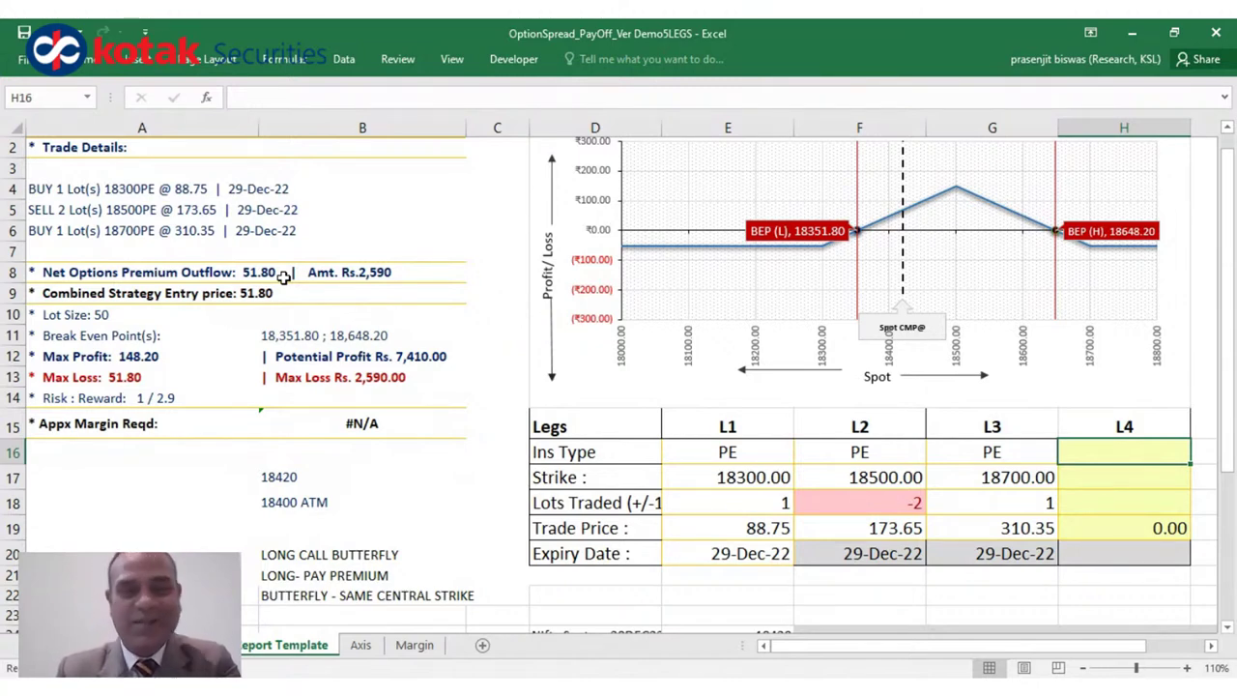
- Return the instrument type of legs L3, L2 and L1 to CE
{"action": "key", "text": "Left"}
{"action": "type", "text": "CE"}
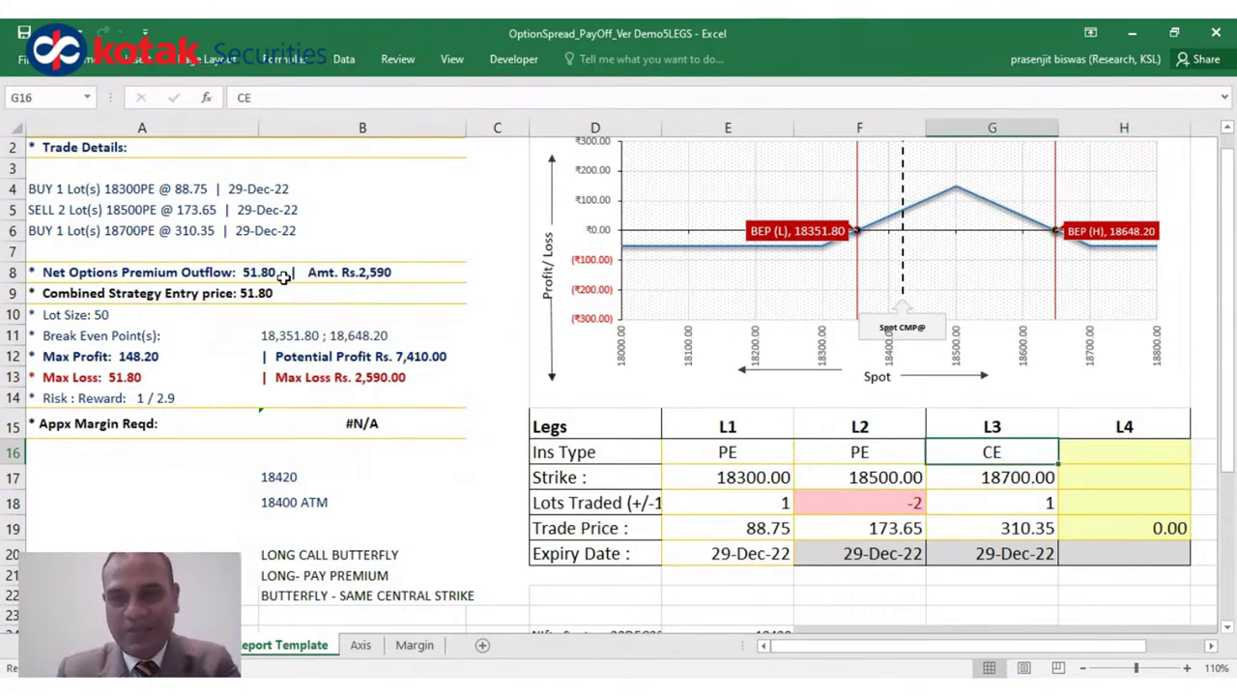
{"action": "key", "text": "Left"}
{"action": "type", "text": "CE"}
{"action": "key", "text": "Left"}
{"action": "type", "text": "CE"}
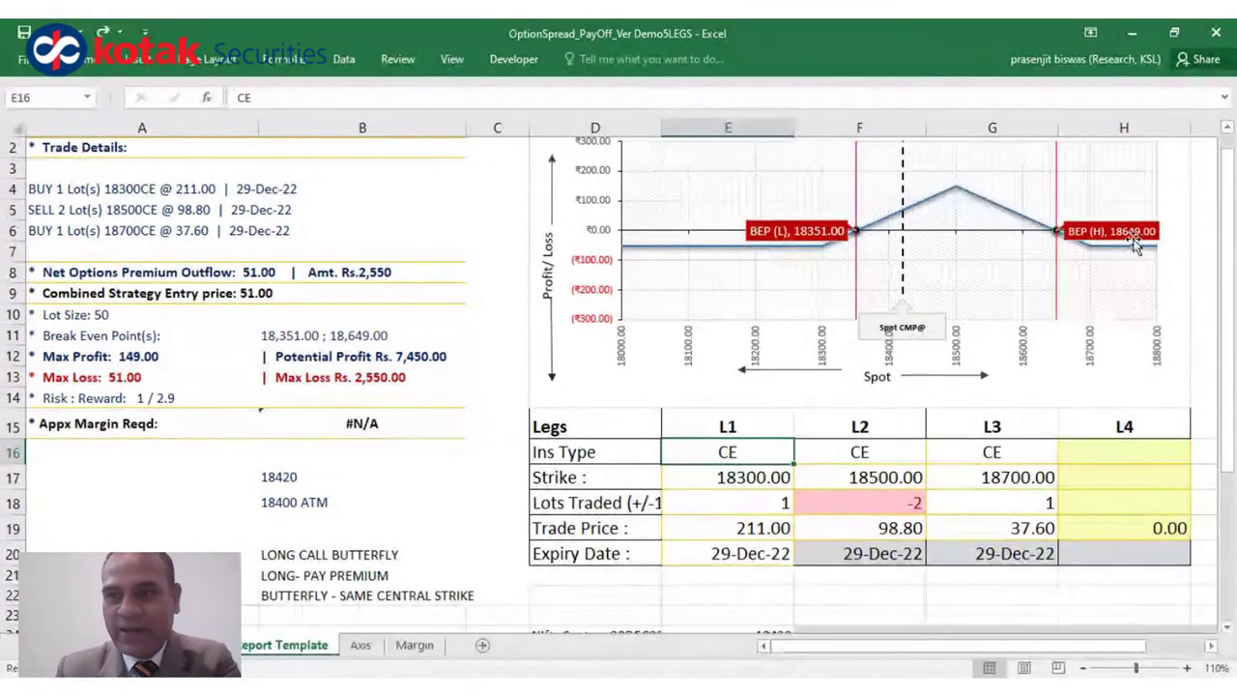
- Set all three butterfly legs, L1 to L3, to instrument type PE again
{"action": "type", "text": "PE"}
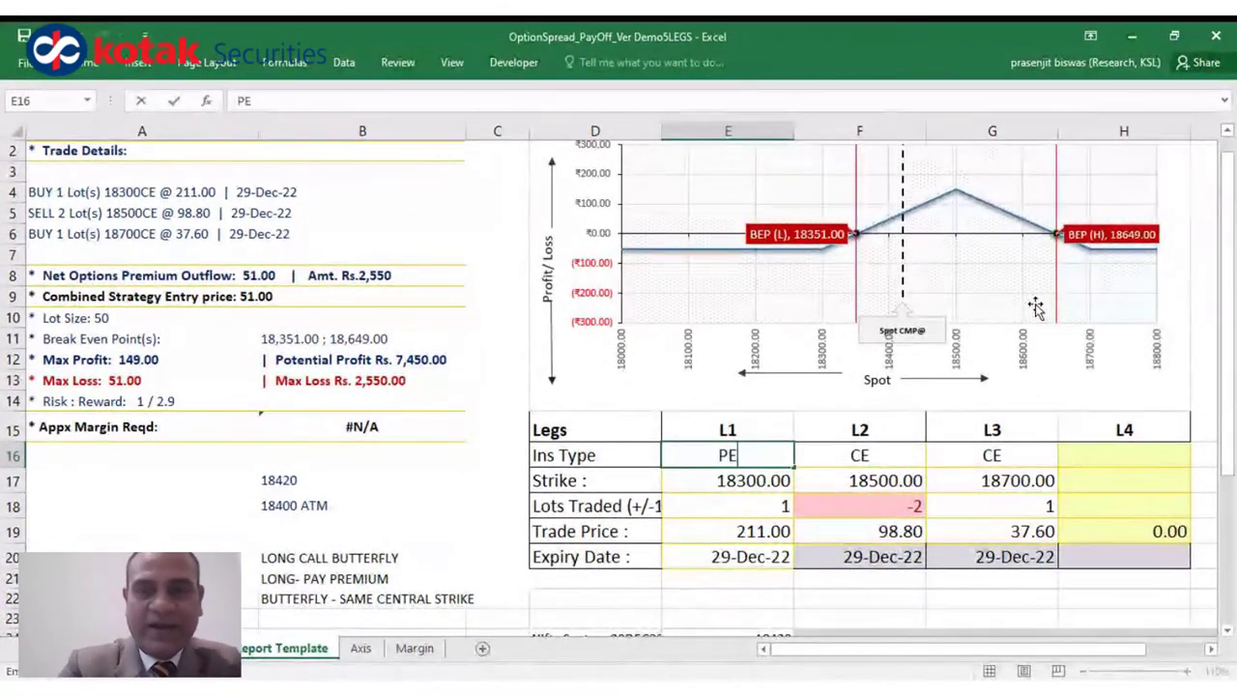
{"action": "key", "text": "Tab"}
{"action": "type", "text": "PE"}
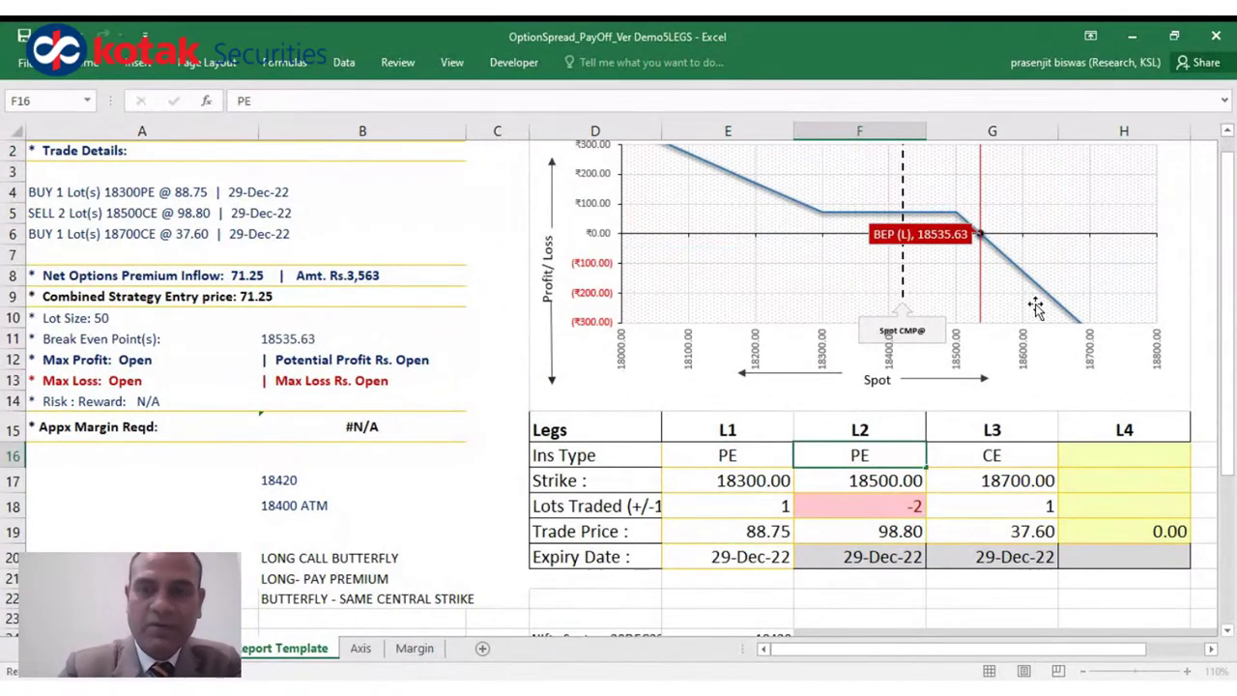
{"action": "key", "text": "Tab"}
{"action": "type", "text": "PE"}
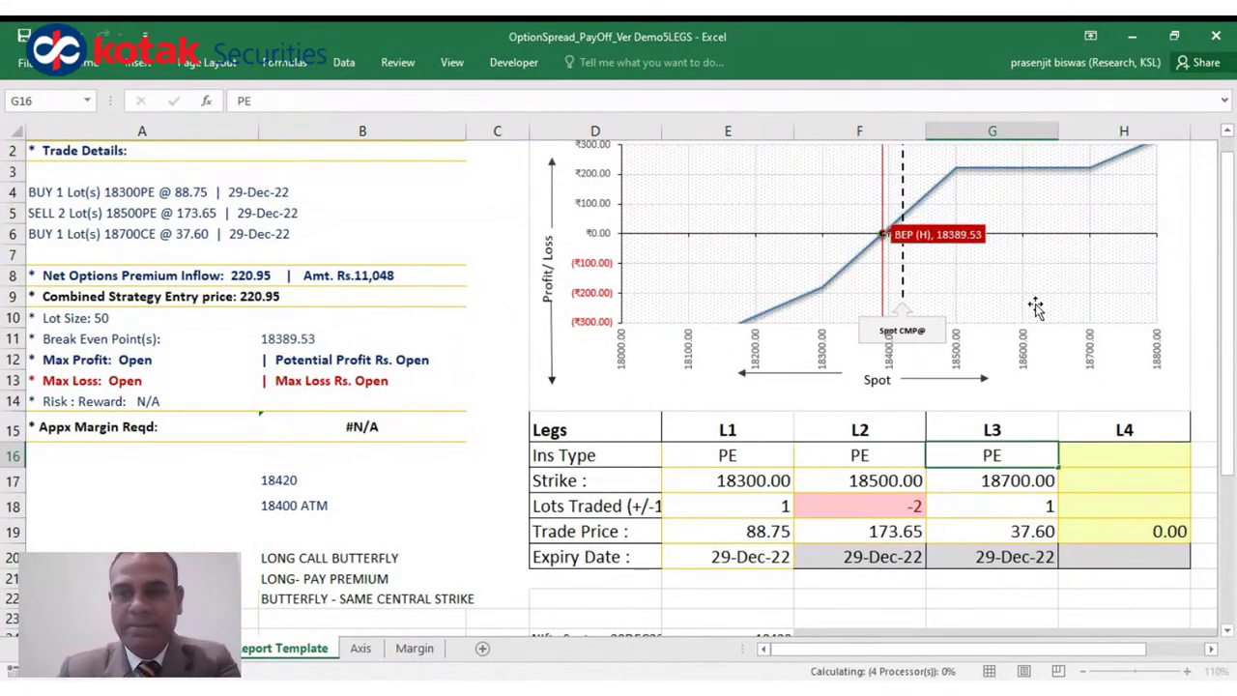
{"action": "key", "text": "Tab"}
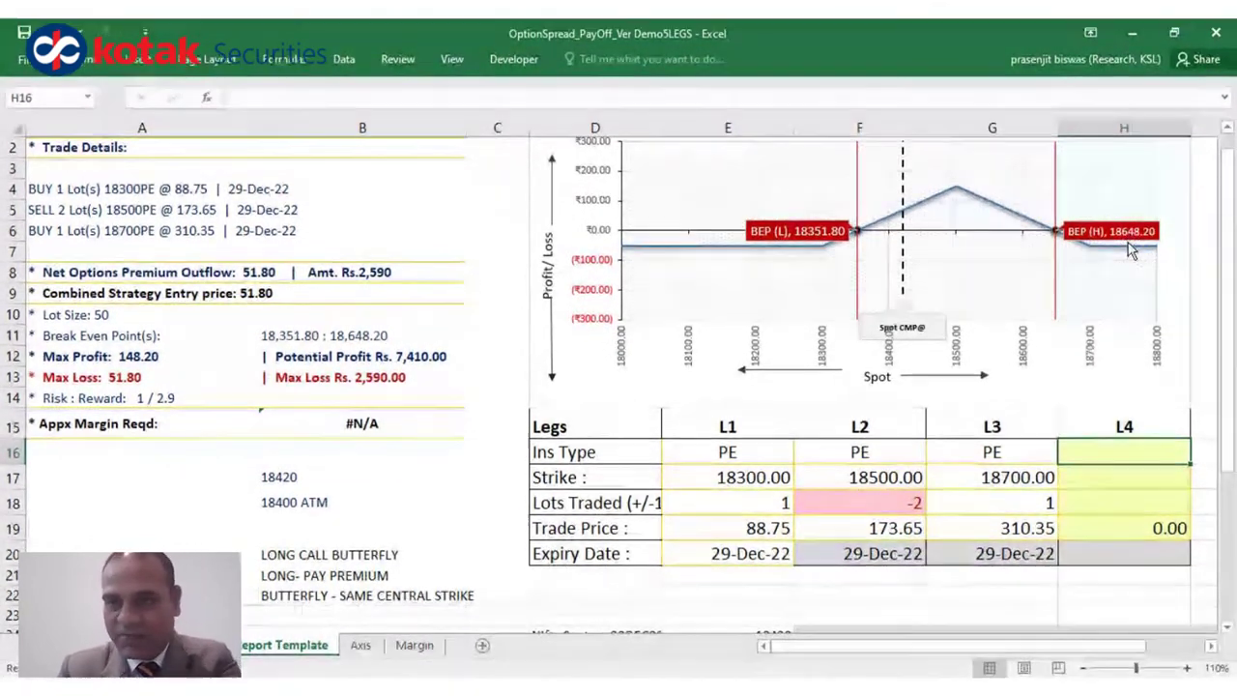
{"action": "left_click", "coordinate": [439, 424]}
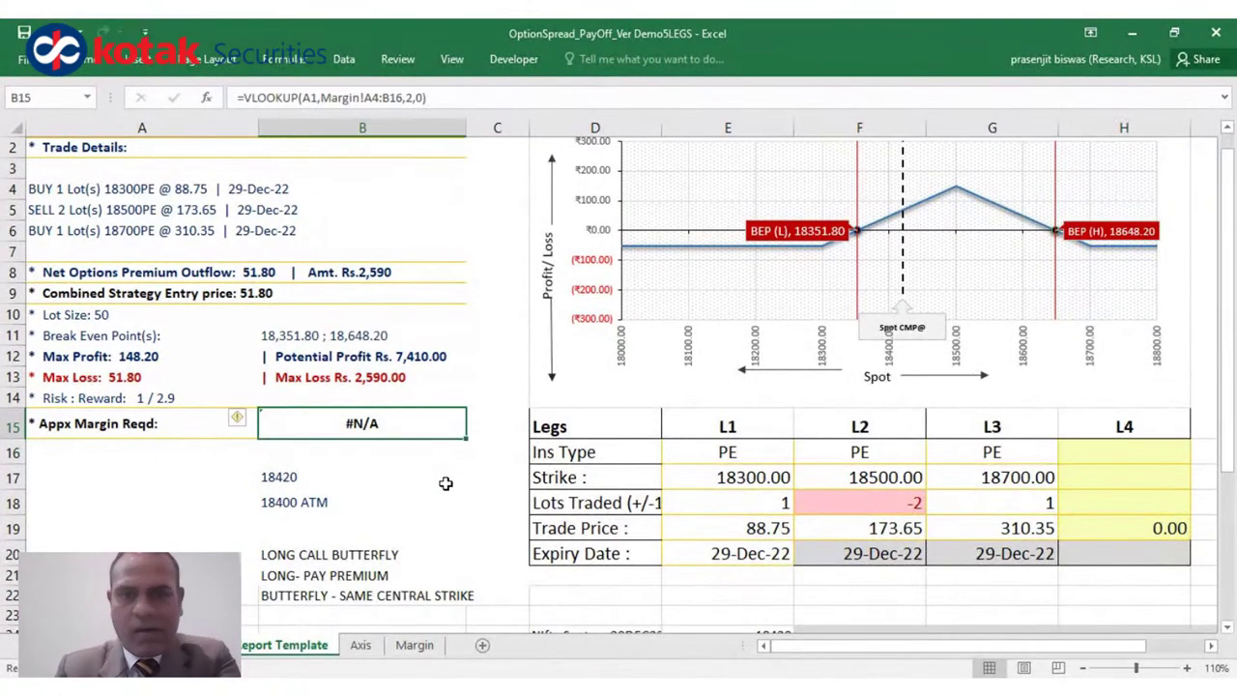
{"action": "left_click", "coordinate": [451, 482]}
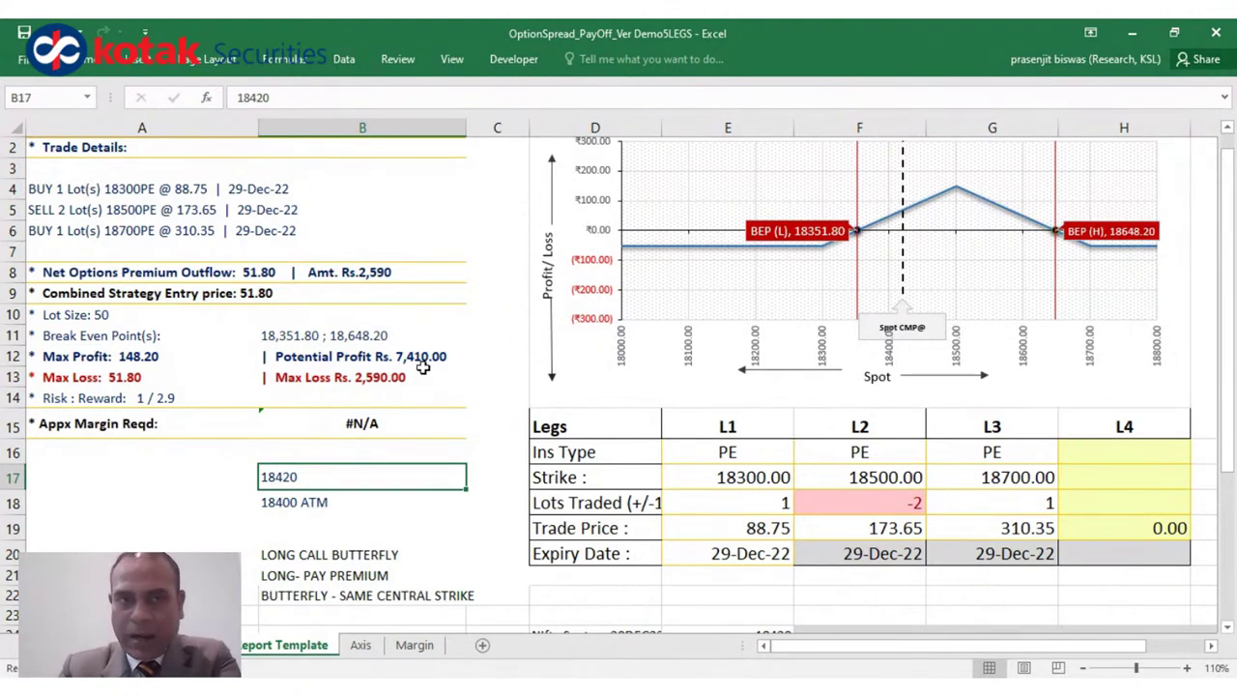
{"action": "left_click", "coordinate": [265, 293]}
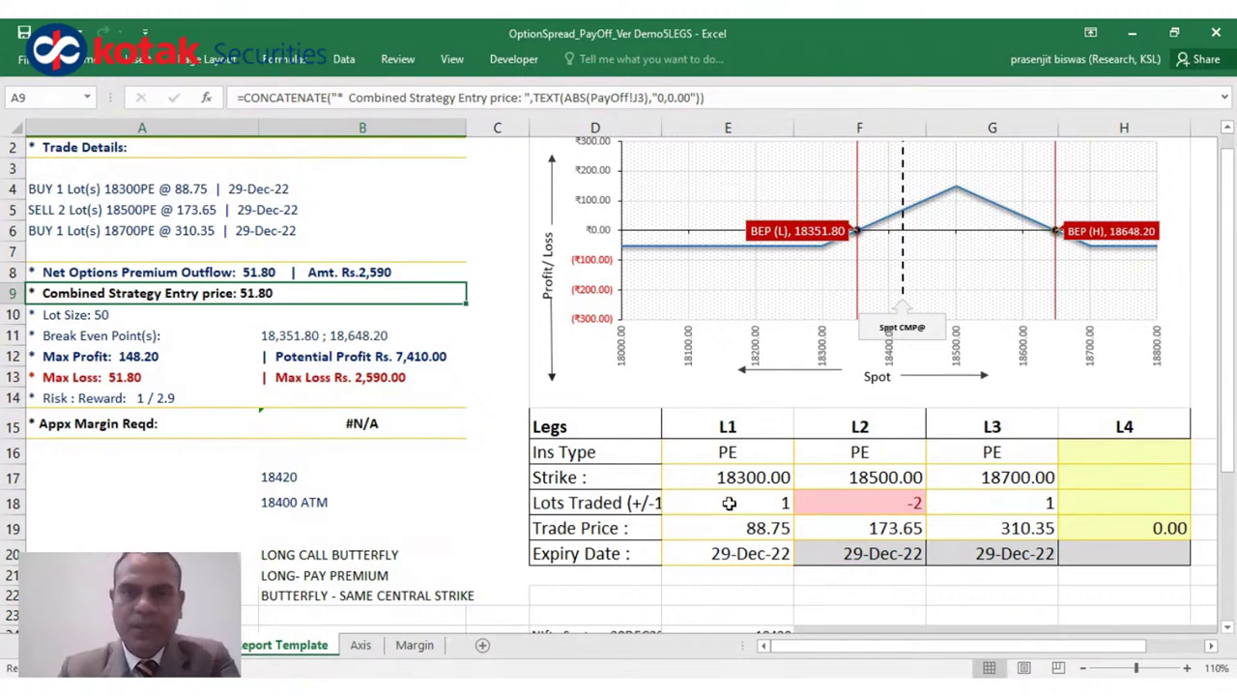
- Clear the lots traded of legs L1, L2 and L3, keeping their instrument types and strikes
{"action": "left_click", "coordinate": [729, 504]}
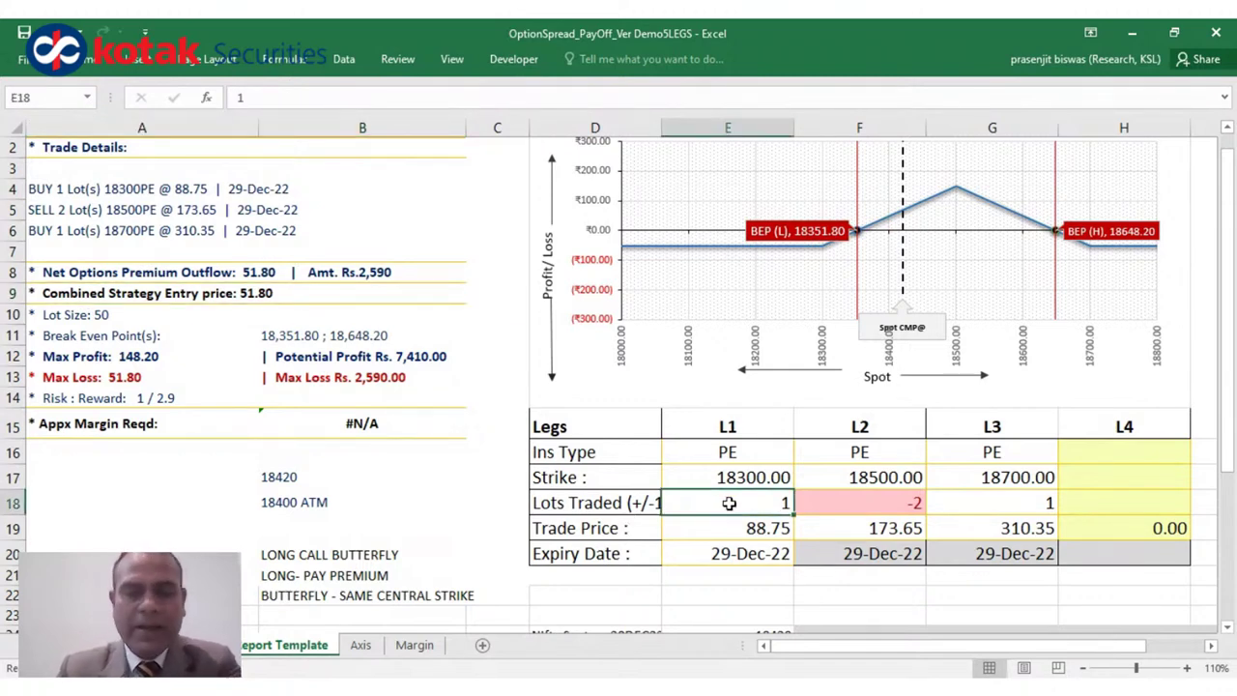
{"action": "key", "text": "shift+Right"}
{"action": "key", "text": "shift+Right"}
{"action": "key", "text": "Delete"}
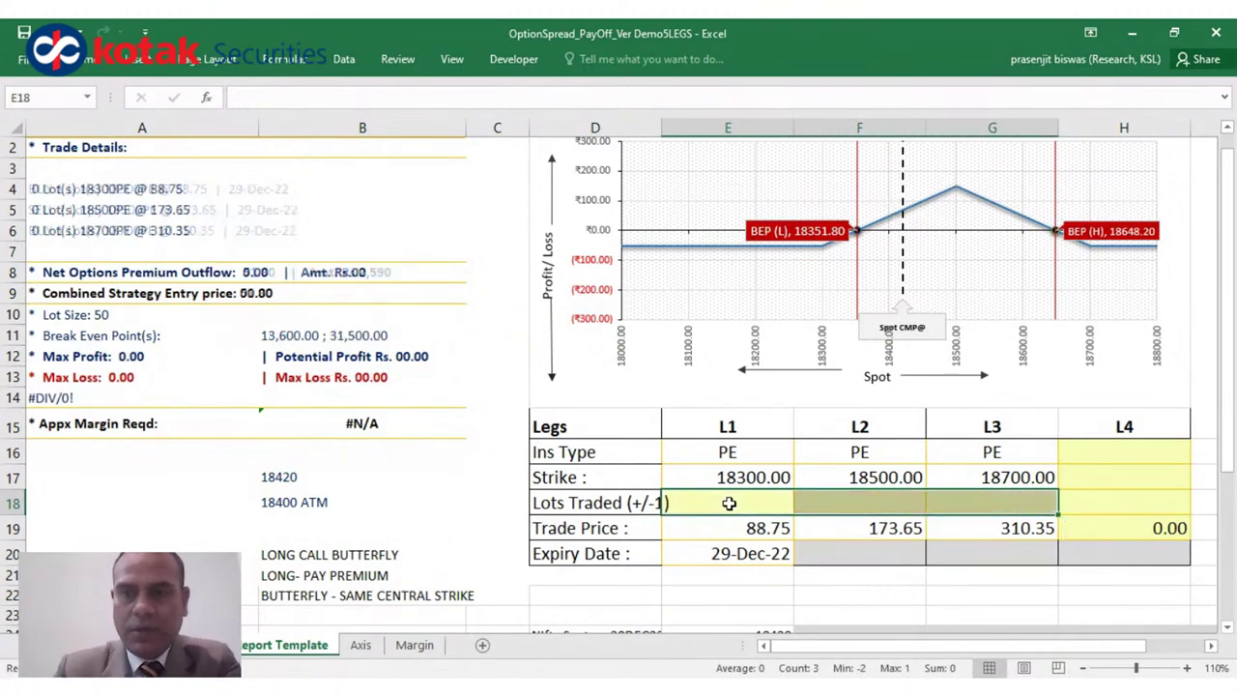
- Enter reversed lots for a short put butterfly: 2 for leg L2 and -1 for legs L1 and L3
{"action": "left_click", "coordinate": [729, 503]}
{"action": "left_click", "coordinate": [899, 497]}
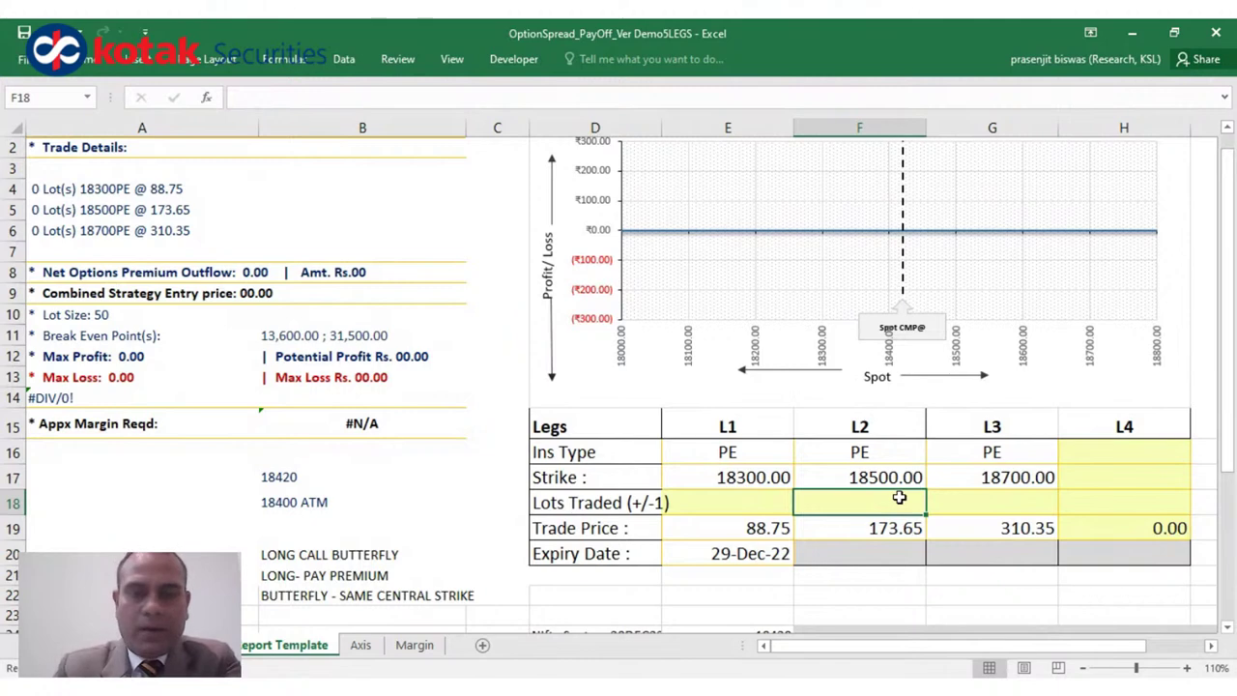
{"action": "type", "text": "2"}
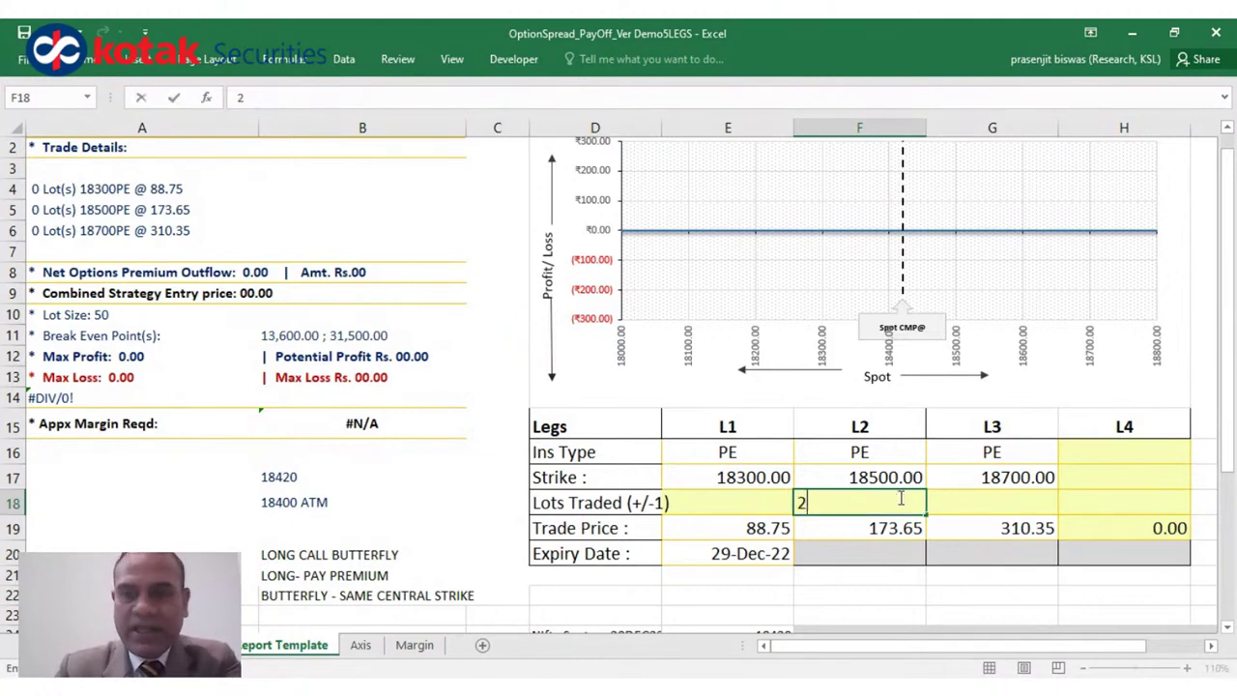
{"action": "key", "text": "Return"}
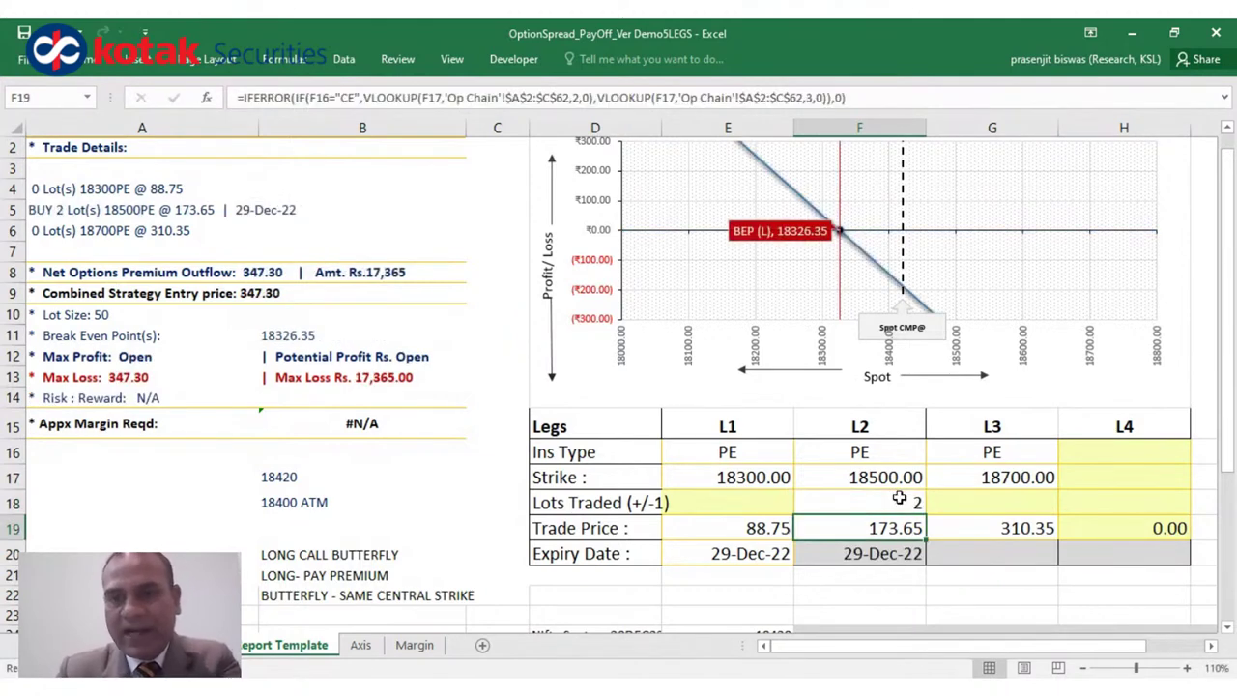
{"action": "left_click", "coordinate": [731, 505]}
{"action": "type", "text": "-1"}
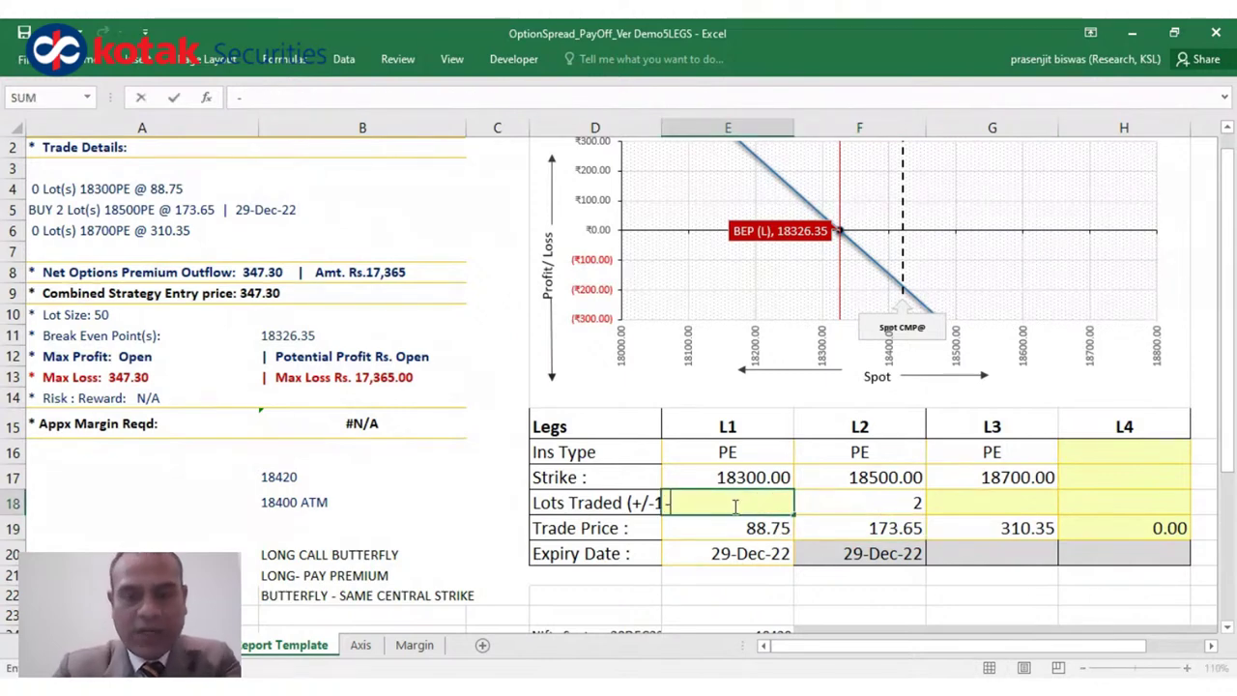
{"action": "key", "text": "Tab"}
{"action": "key", "text": "Tab"}
{"action": "type", "text": "-1"}
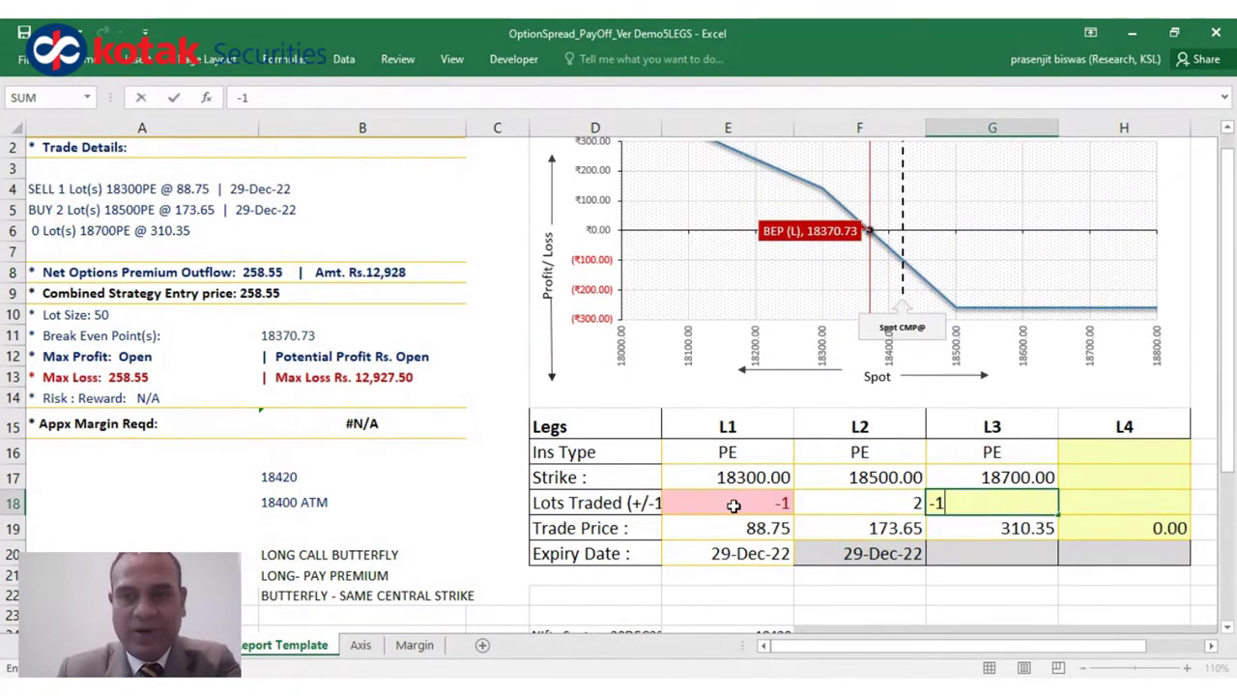
{"action": "key", "text": "Tab"}
{"action": "left_click", "coordinate": [885, 505]}
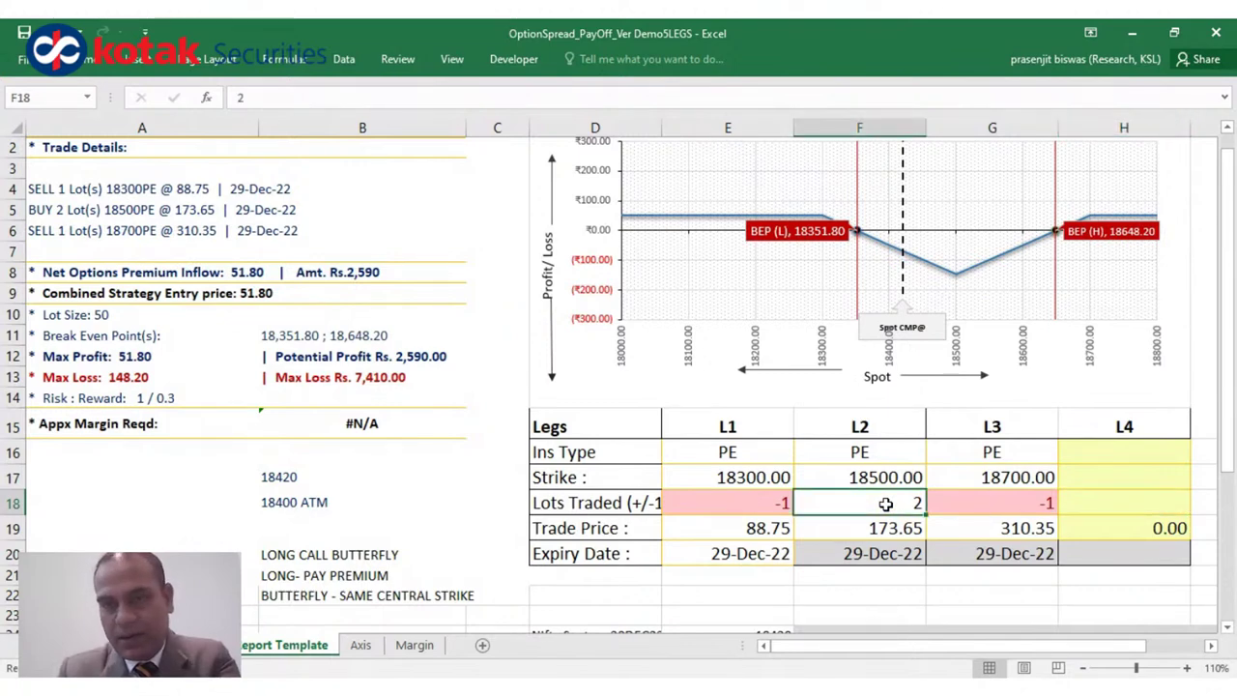
- Set the instrument type of legs L1, L2 and L3 to CE to build the short butterfly with calls
{"action": "left_click", "coordinate": [758, 449]}
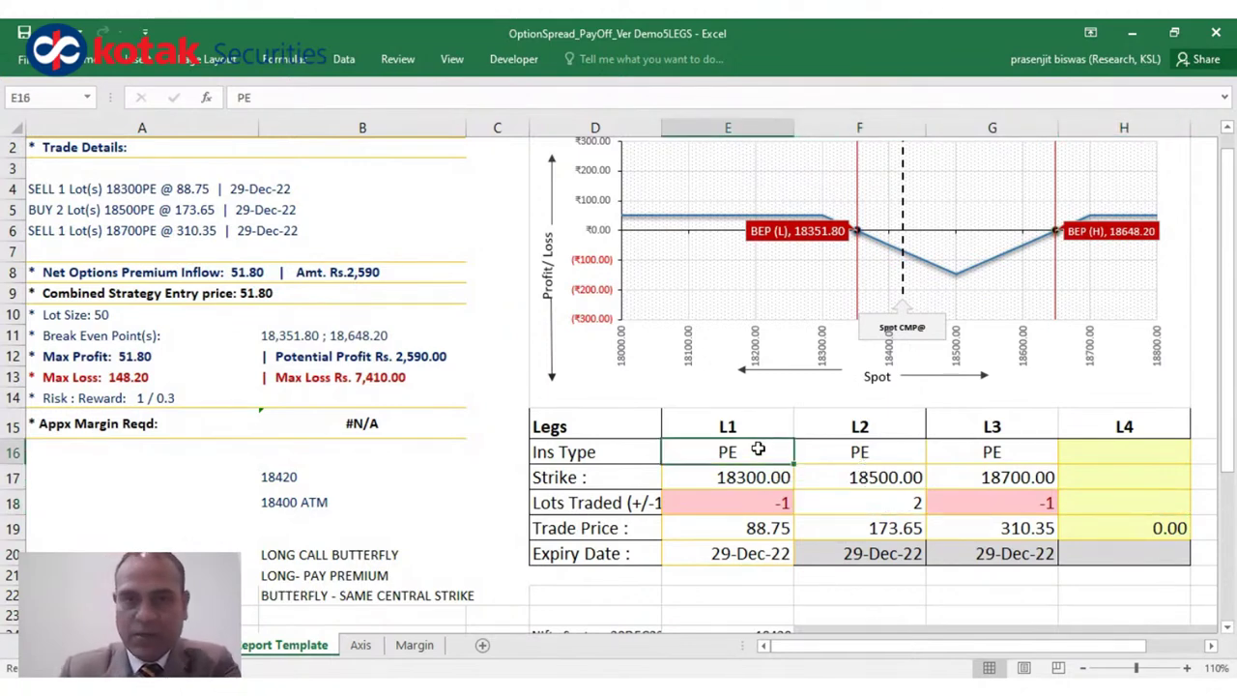
{"action": "type", "text": "CE"}
{"action": "key", "text": "Tab"}
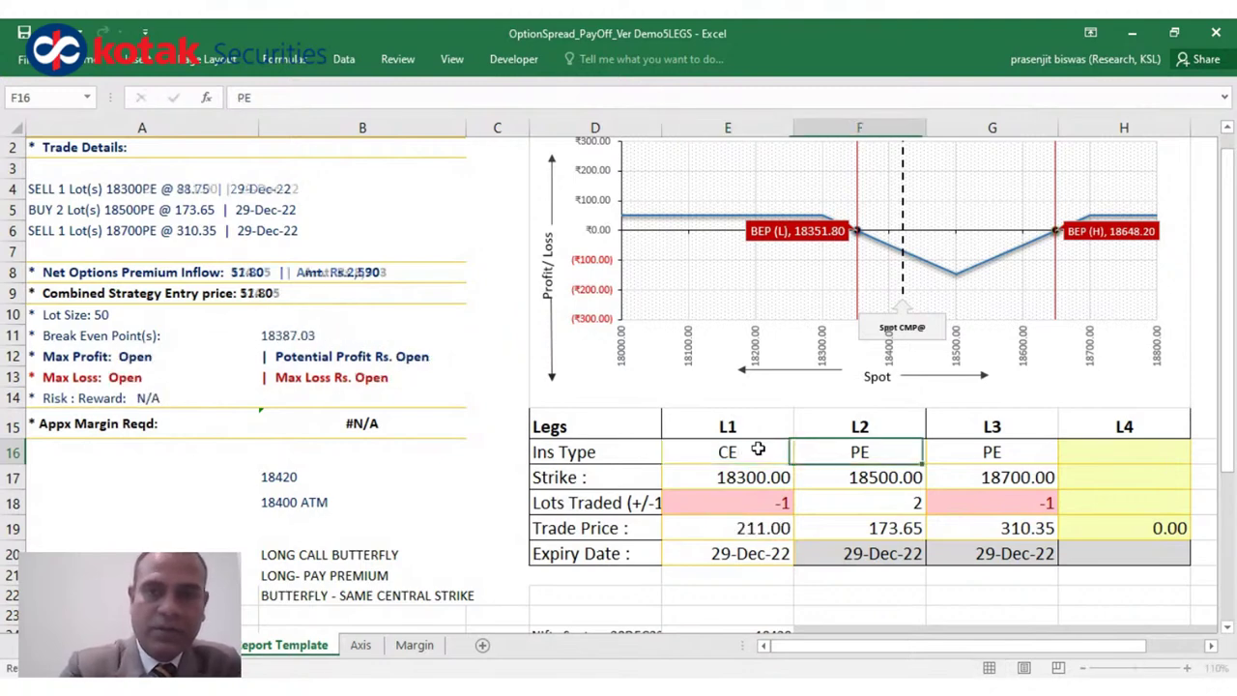
{"action": "type", "text": "CE"}
{"action": "key", "text": "Tab"}
{"action": "type", "text": "CE"}
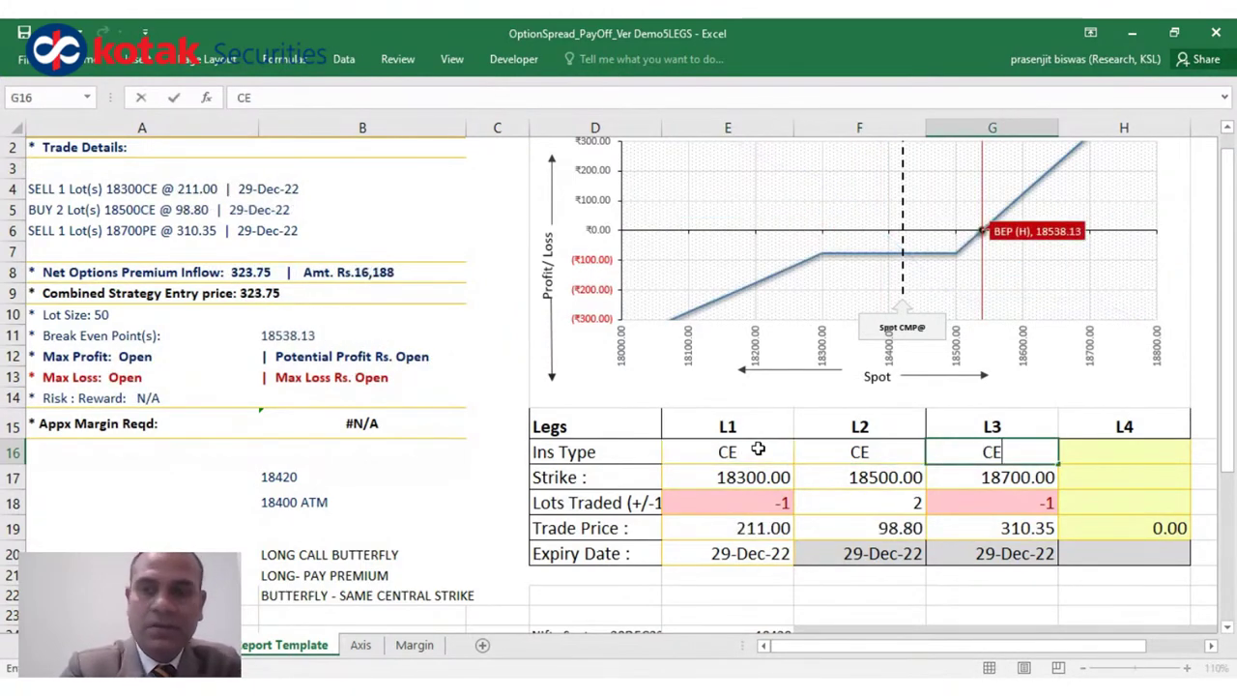
{"action": "key", "text": "Return"}
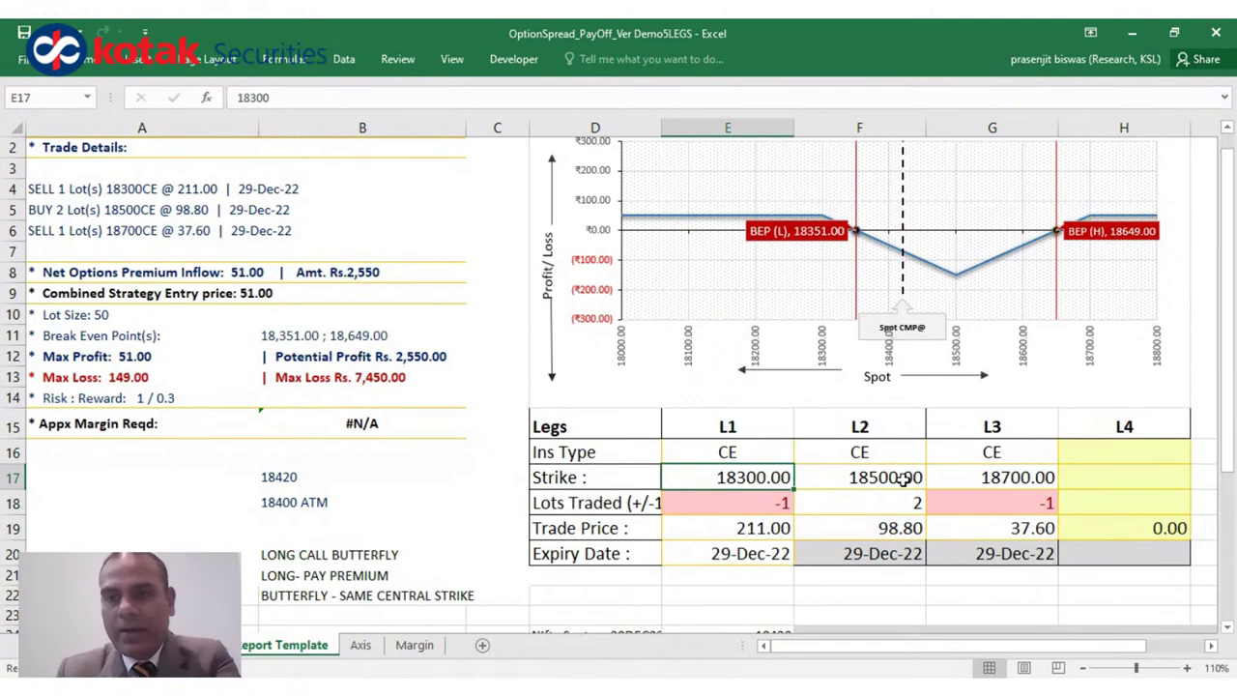
- Clear the lots traded of outer legs L1 and L3, and check the combined entry price of the bought leg L2 alone
{"action": "left_click", "coordinate": [881, 482]}
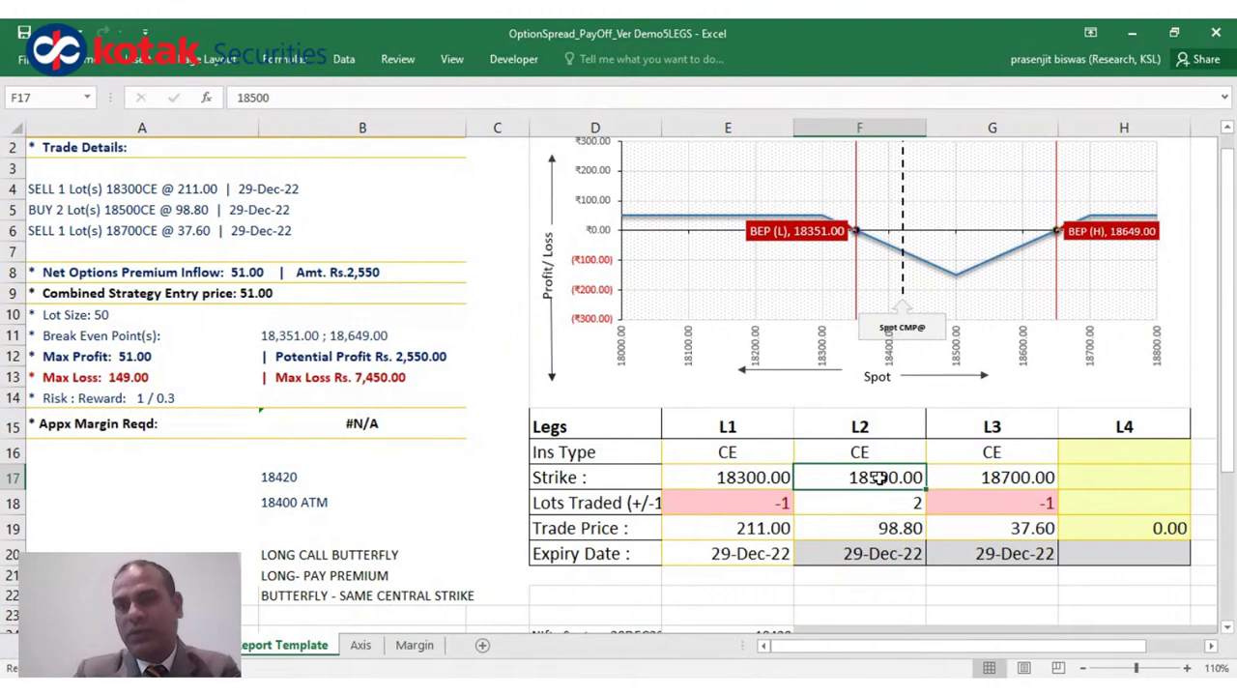
{"action": "left_click", "coordinate": [884, 503]}
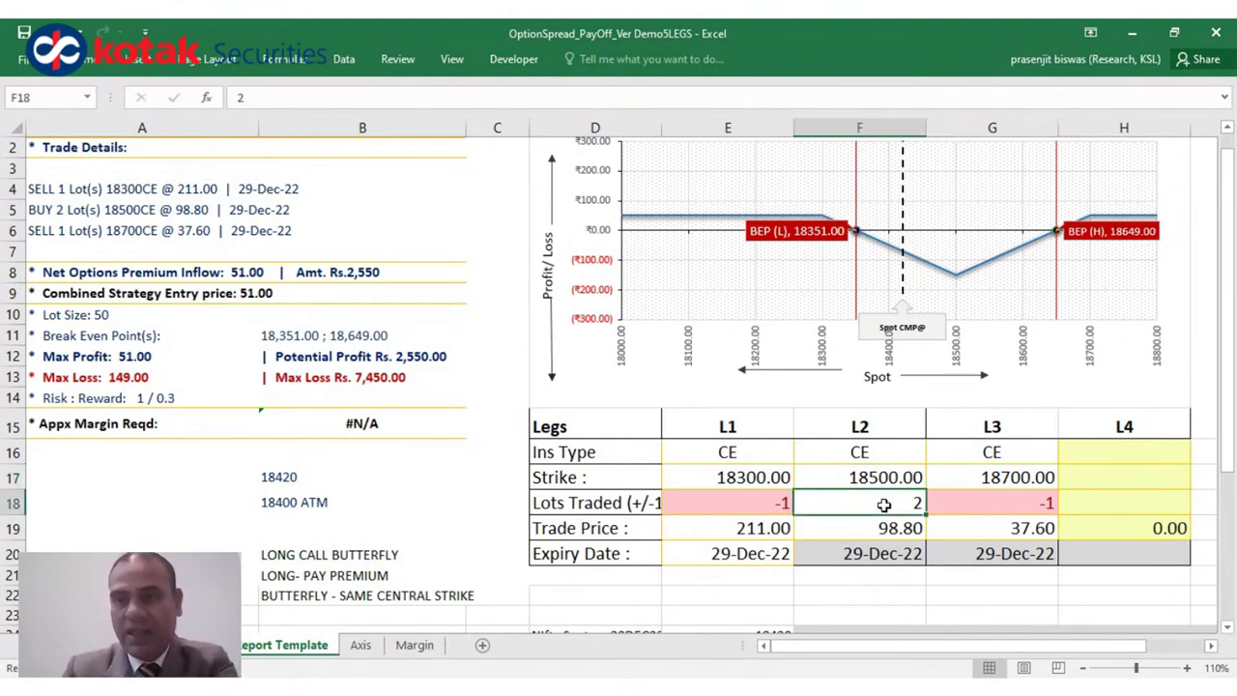
{"action": "left_click", "coordinate": [986, 501]}
{"action": "left_click", "coordinate": [779, 500], "text": "ctrl"}
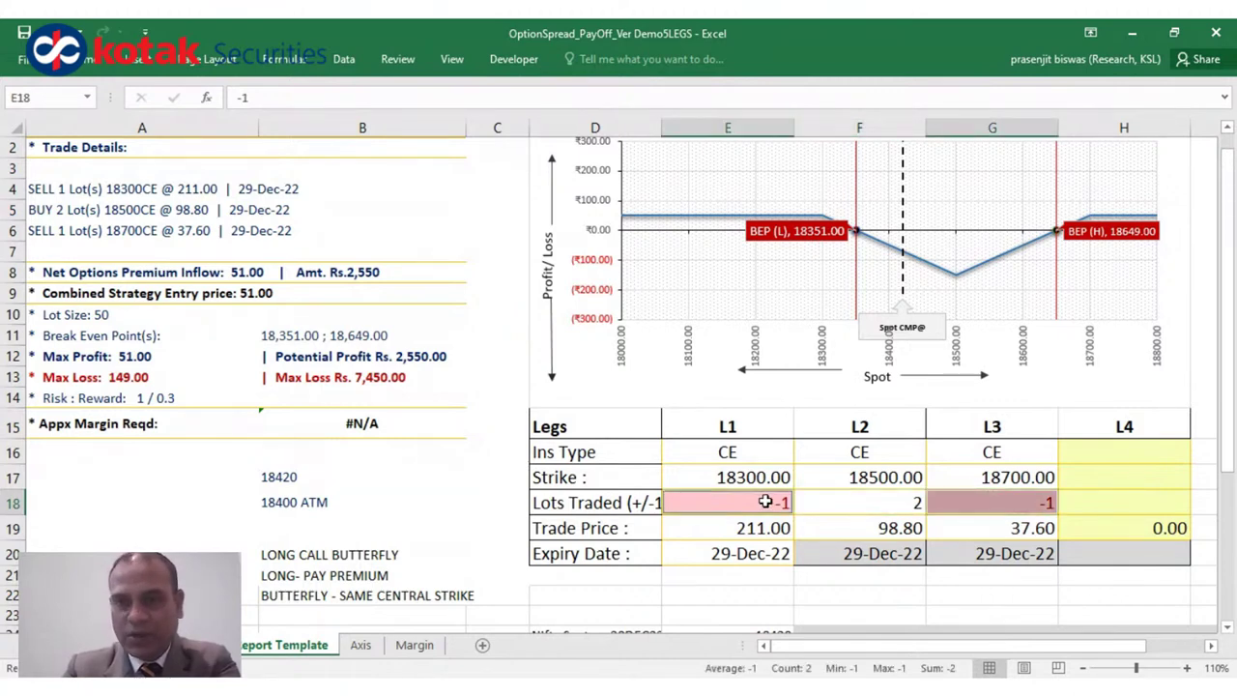
{"action": "key", "text": "Delete"}
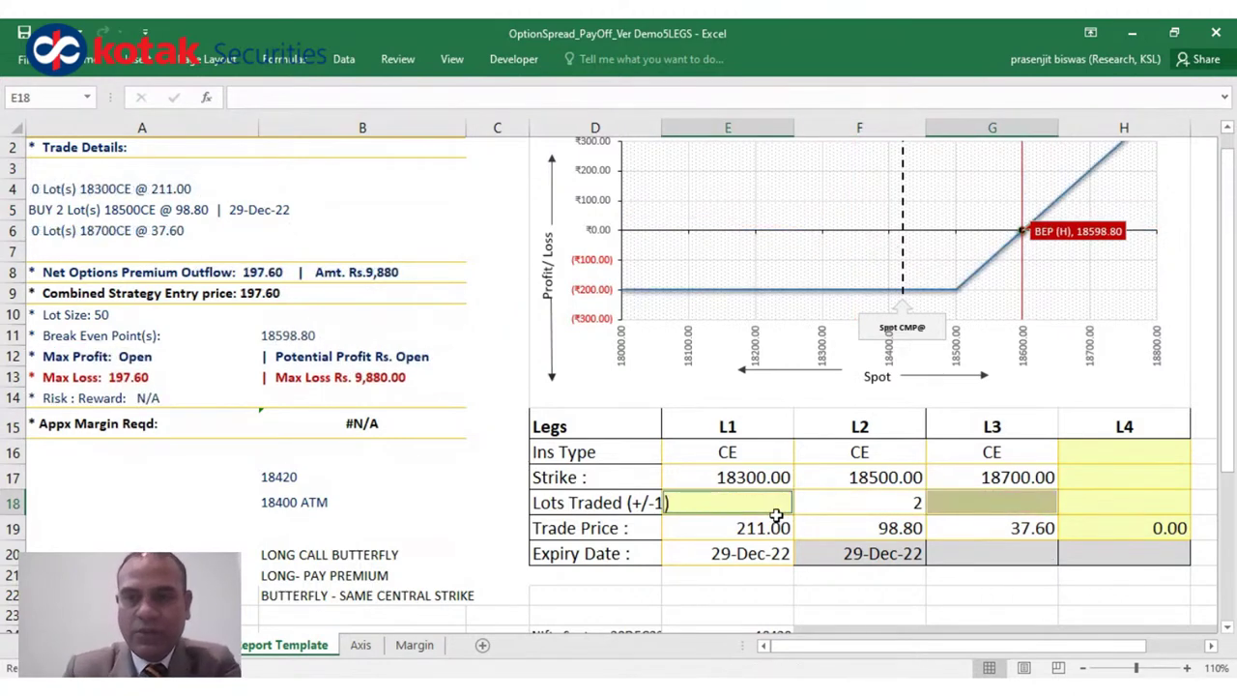
{"action": "left_click", "coordinate": [877, 500]}
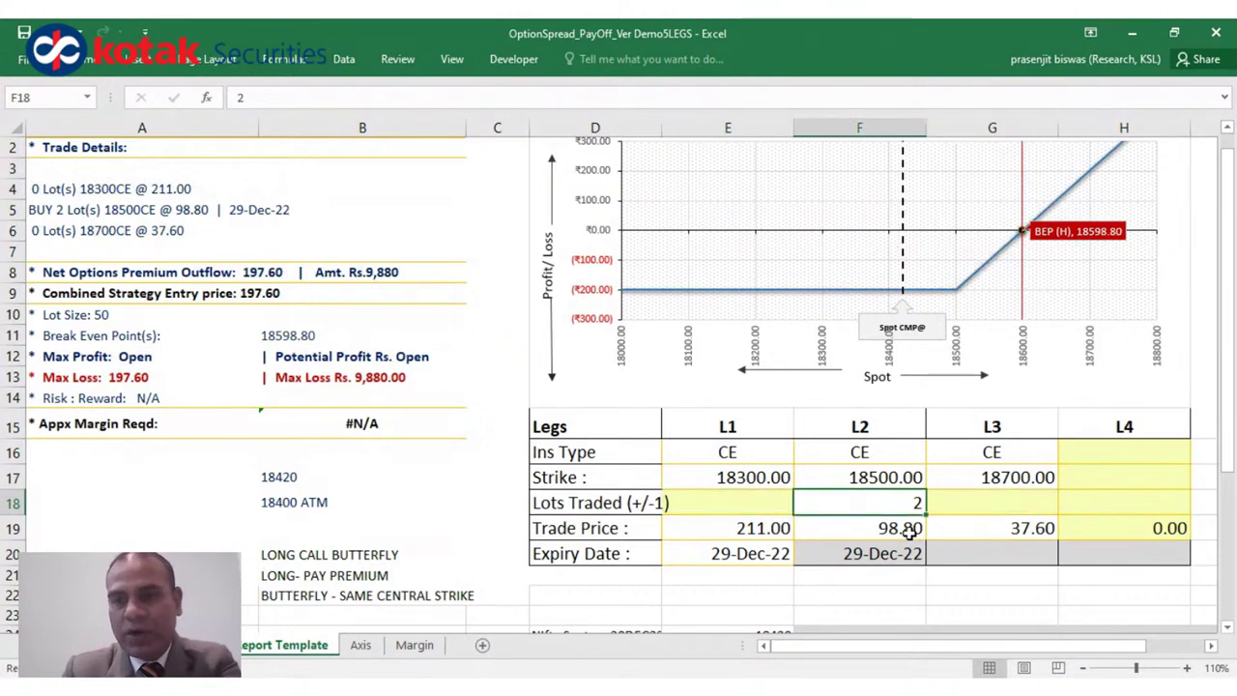
{"action": "left_click", "coordinate": [909, 531]}
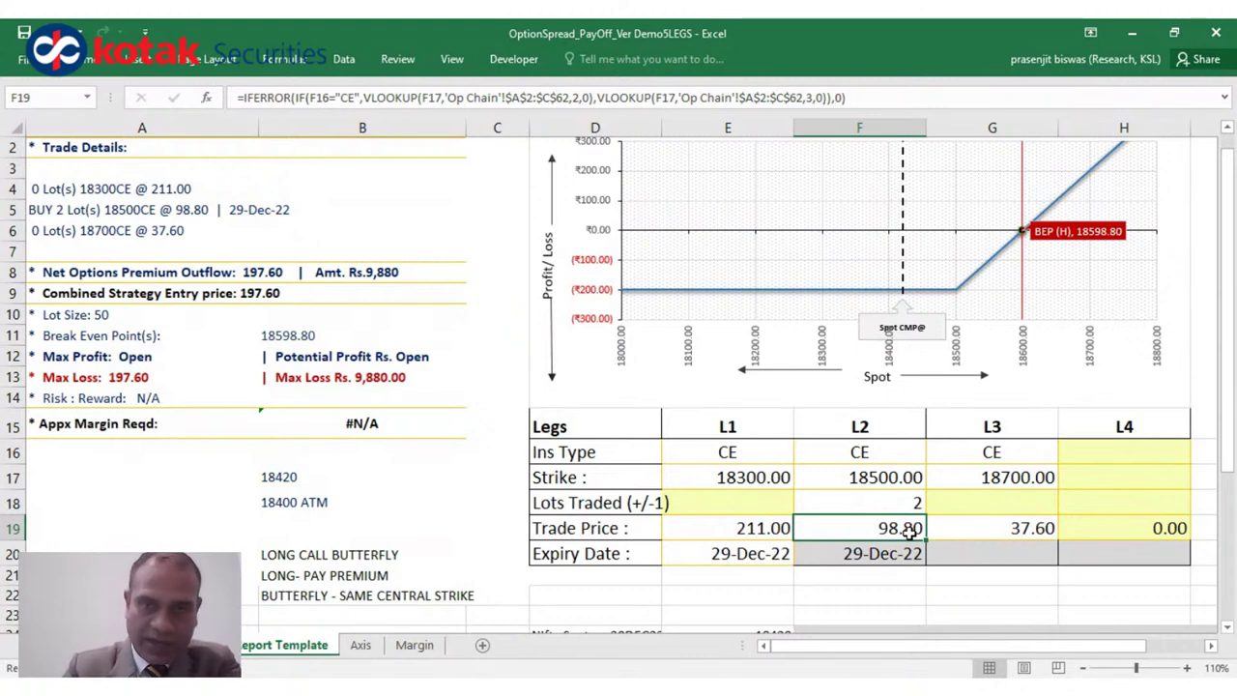
{"action": "left_click", "coordinate": [270, 296]}
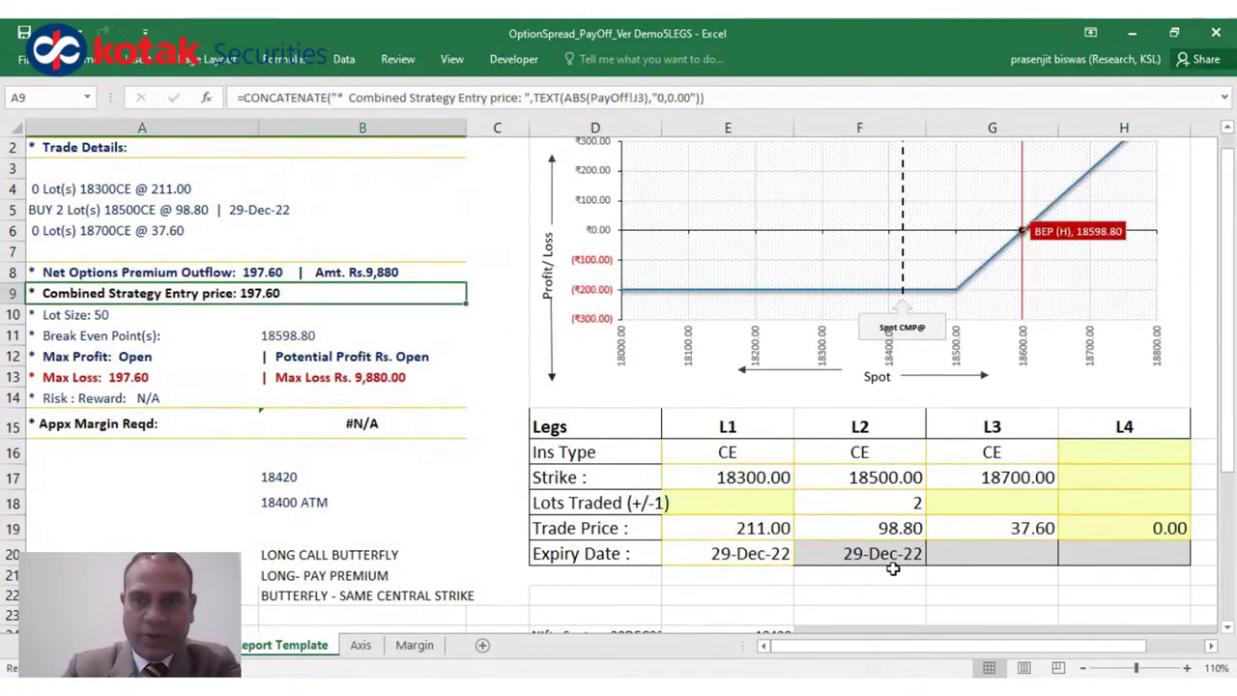
{"action": "left_click", "coordinate": [911, 527]}
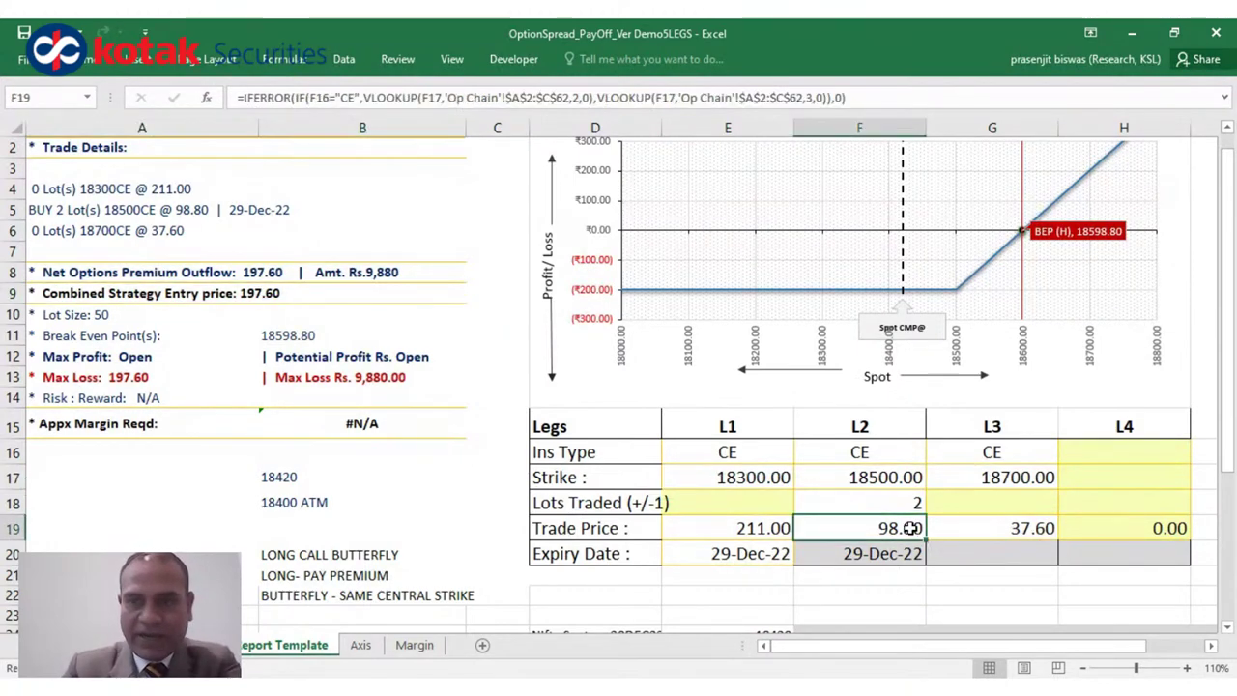
{"action": "left_click", "coordinate": [911, 502]}
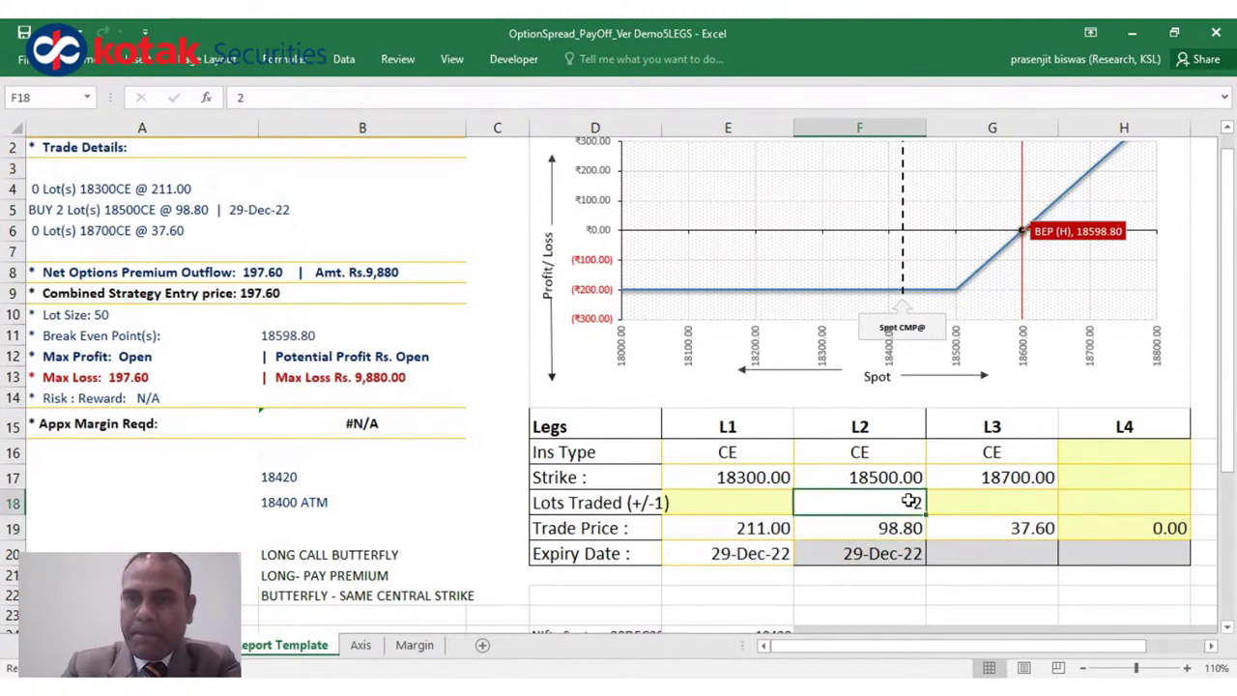
- Enter -1 as the lots traded for both outer legs, L1 and L3, to restore the short call butterfly
{"action": "left_click", "coordinate": [763, 504]}
{"action": "type", "text": "1"}
{"action": "key", "text": "Return"}
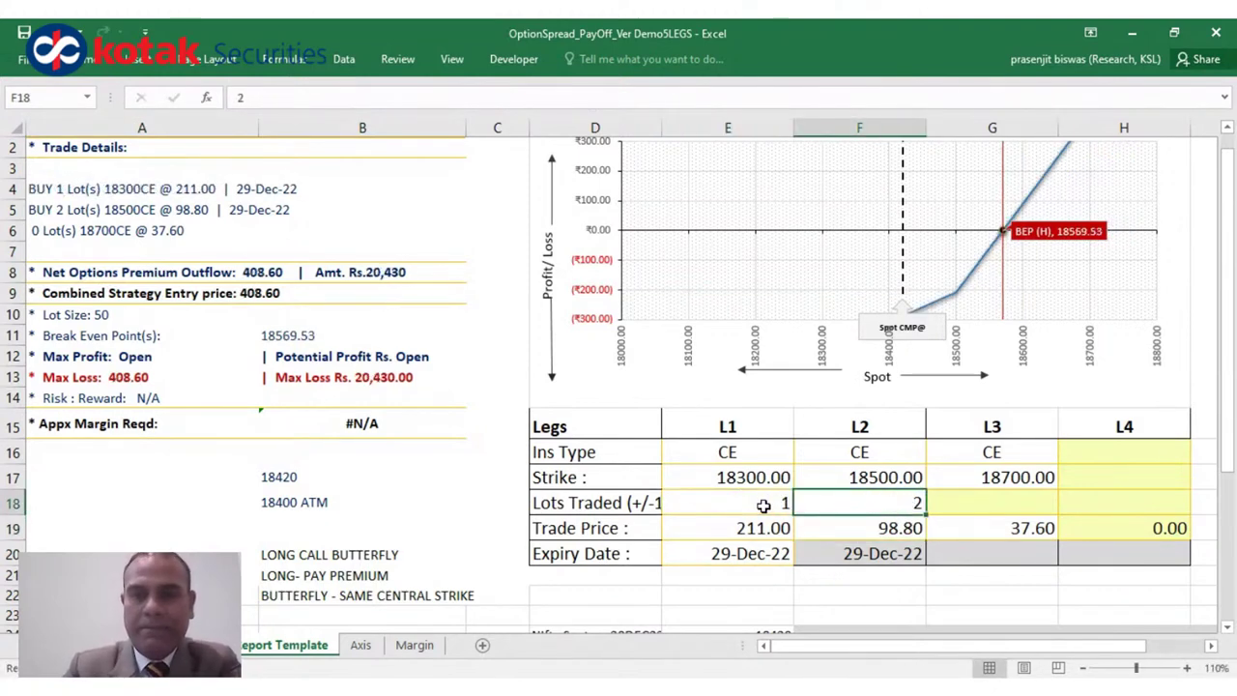
{"action": "type", "text": "-1"}
{"action": "key", "text": "Tab"}
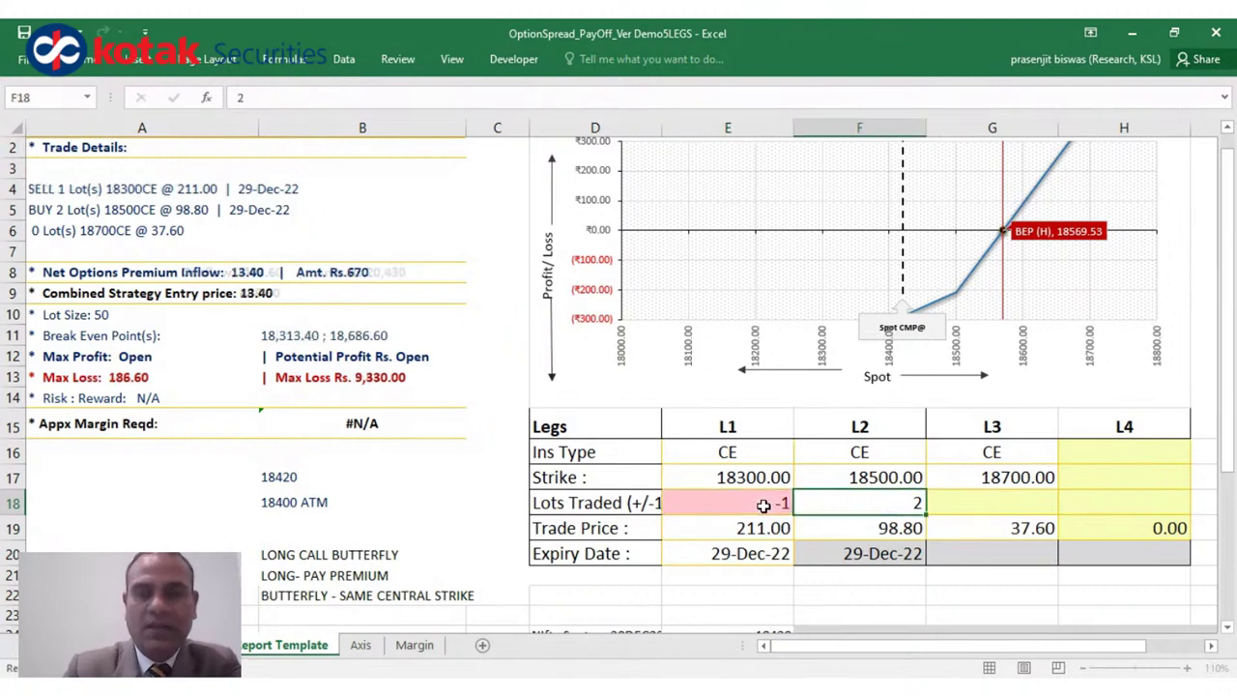
{"action": "key", "text": "Tab"}
{"action": "type", "text": "-1"}
{"action": "key", "text": "Tab"}
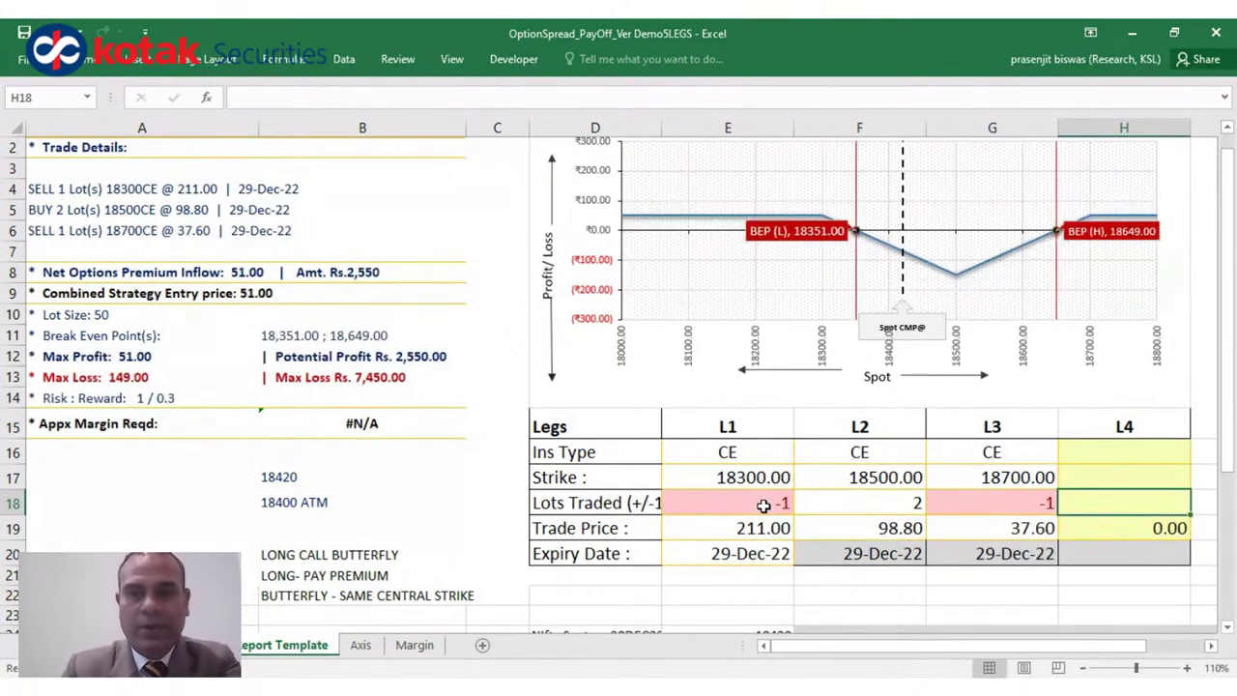
- Examine the net options premium inflow alongside the trade price of bought leg L2 and the summed trade prices of sold legs L1 and L3
{"action": "left_click", "coordinate": [851, 503]}
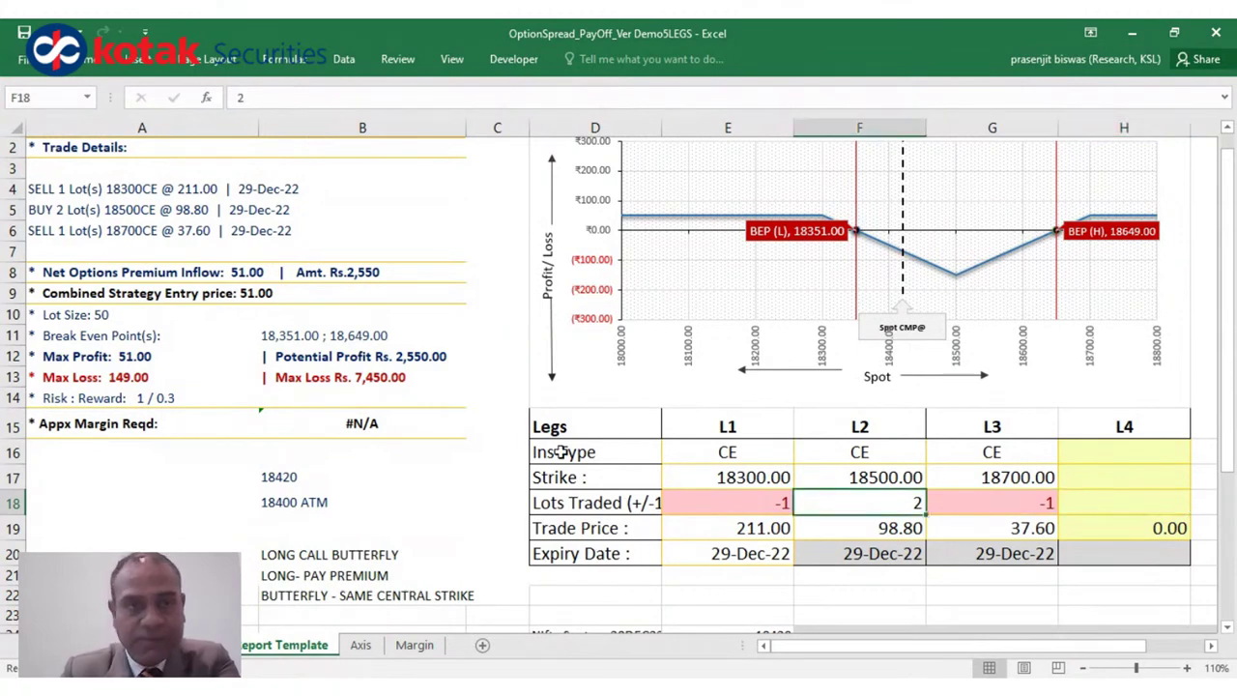
{"action": "left_click", "coordinate": [237, 275]}
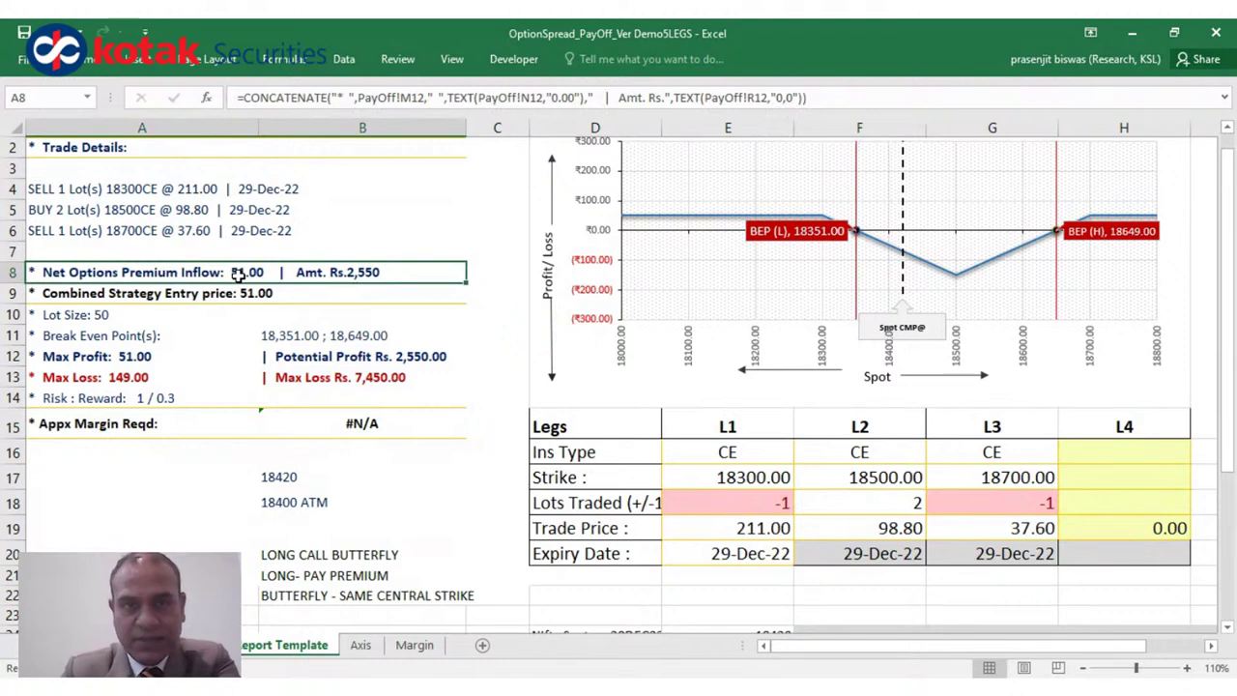
{"action": "left_click", "coordinate": [885, 527]}
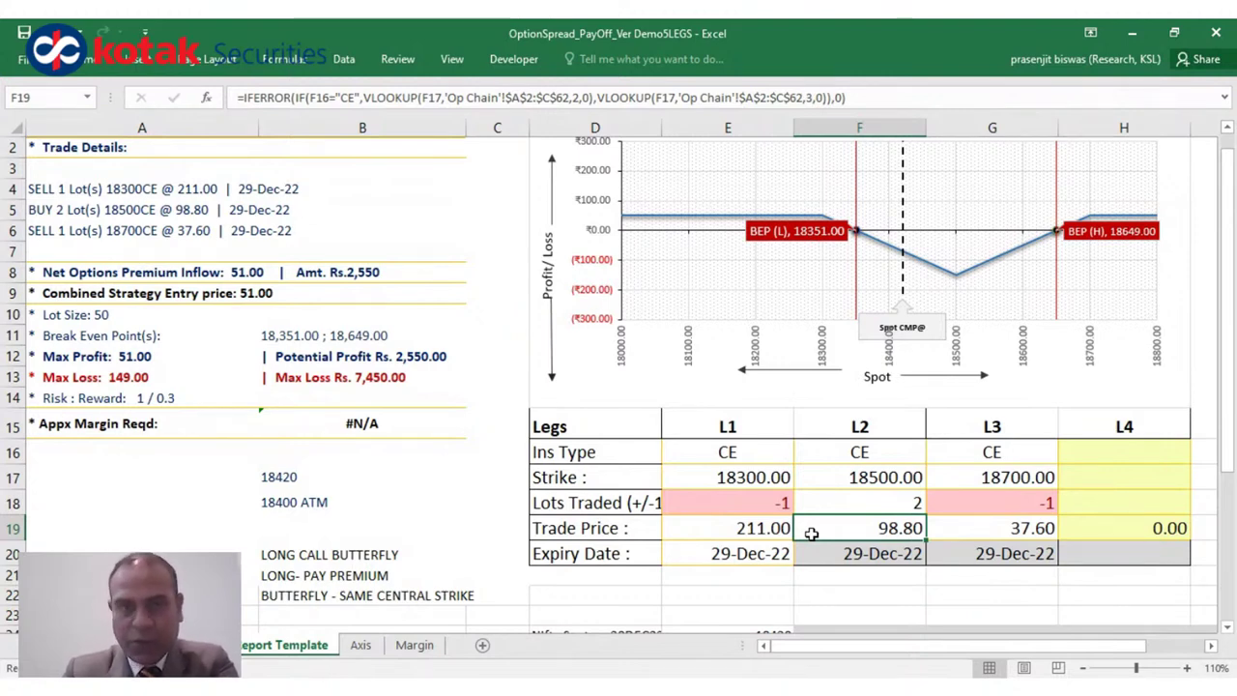
{"action": "left_click", "coordinate": [740, 531]}
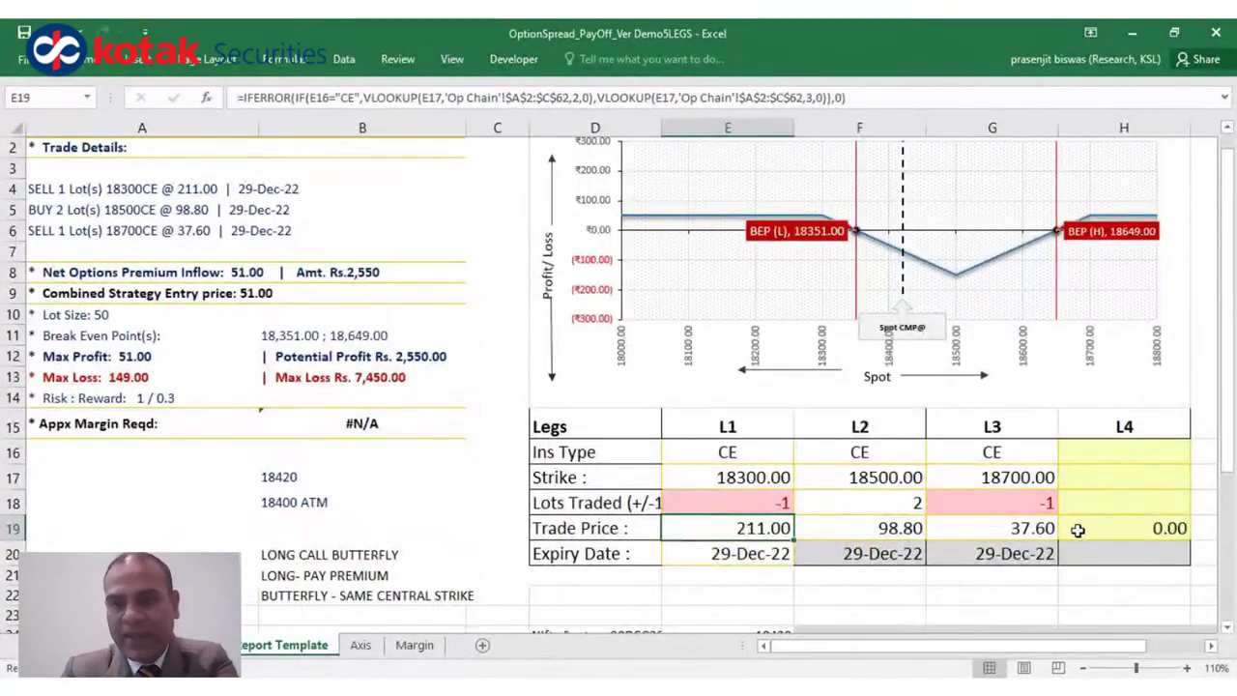
{"action": "left_click", "coordinate": [1043, 530], "text": "ctrl"}
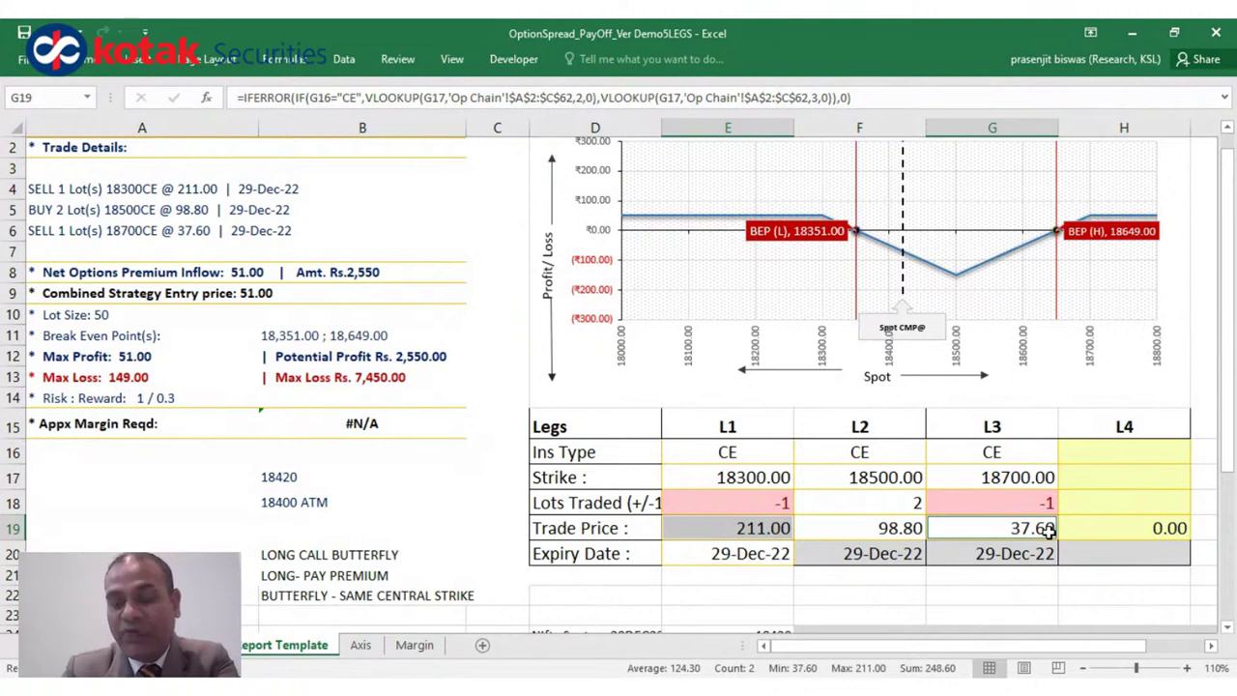
{"action": "left_click", "coordinate": [885, 590]}
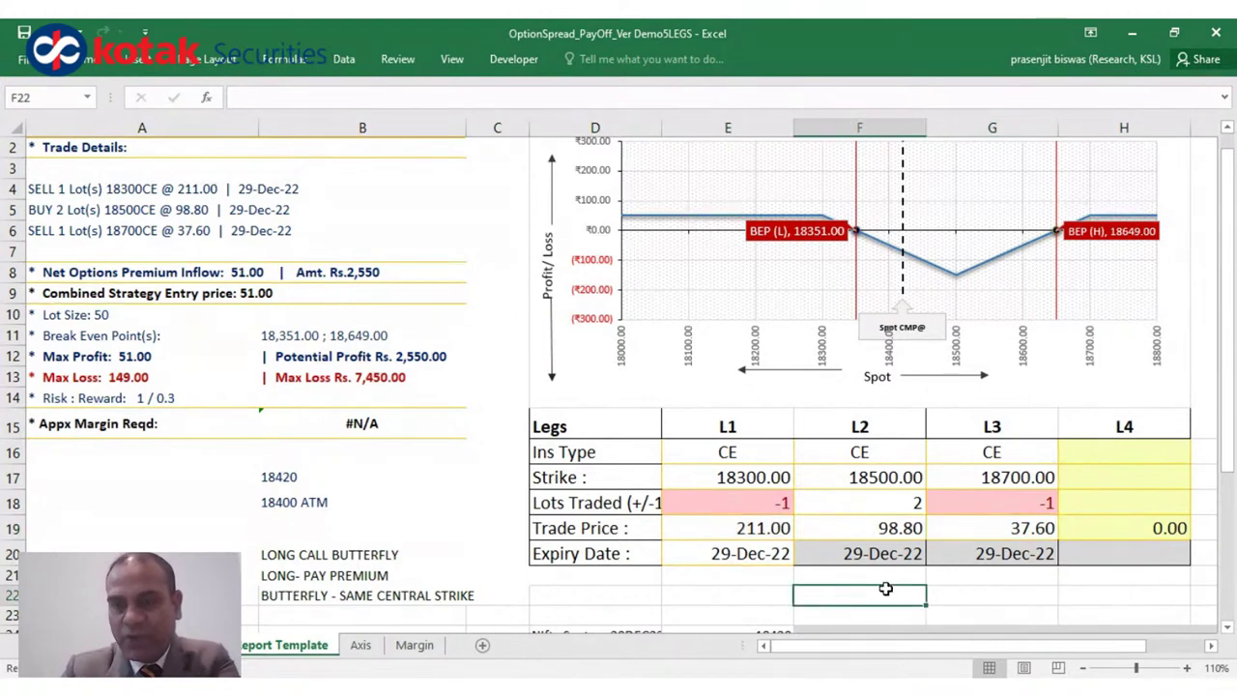
{"action": "left_click", "coordinate": [779, 530]}
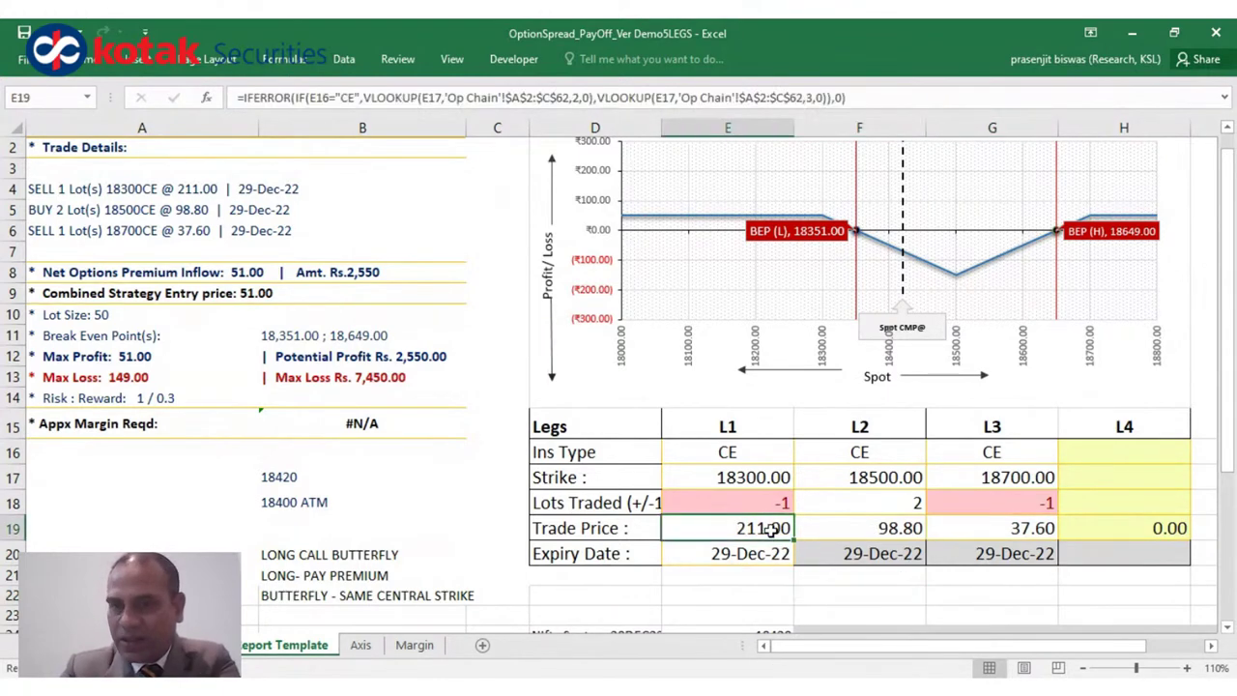
{"action": "left_click", "coordinate": [1036, 529], "text": "ctrl"}
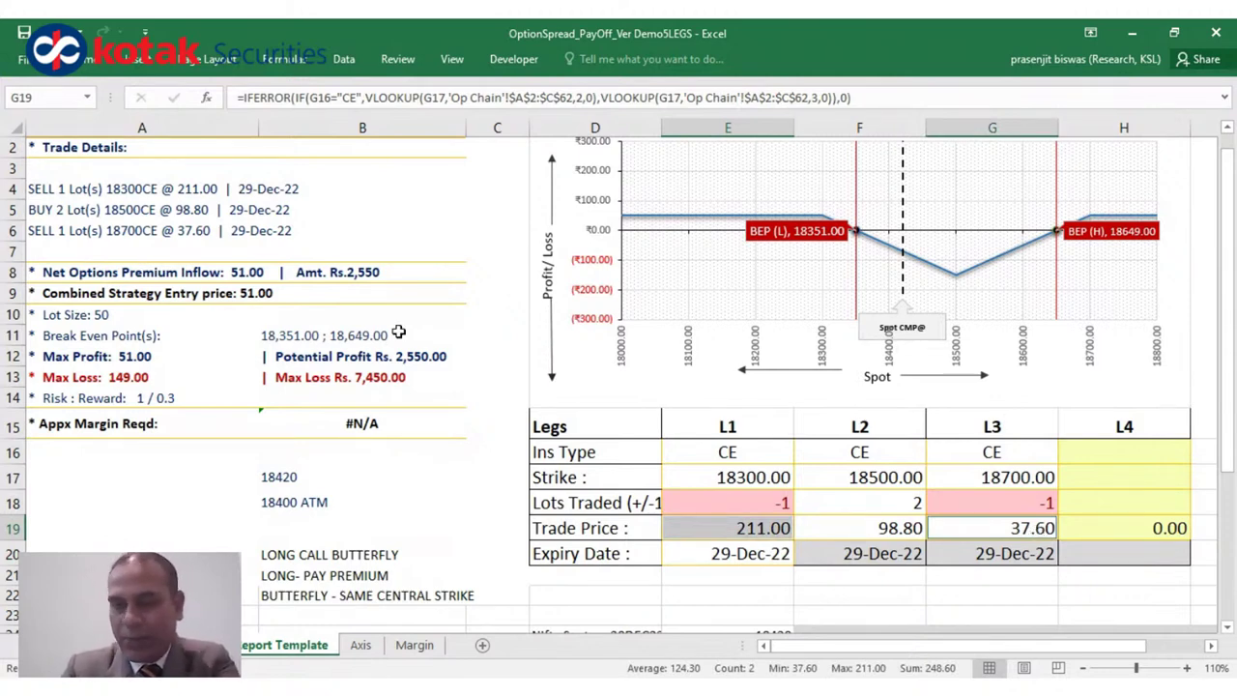
{"action": "left_click", "coordinate": [899, 528]}
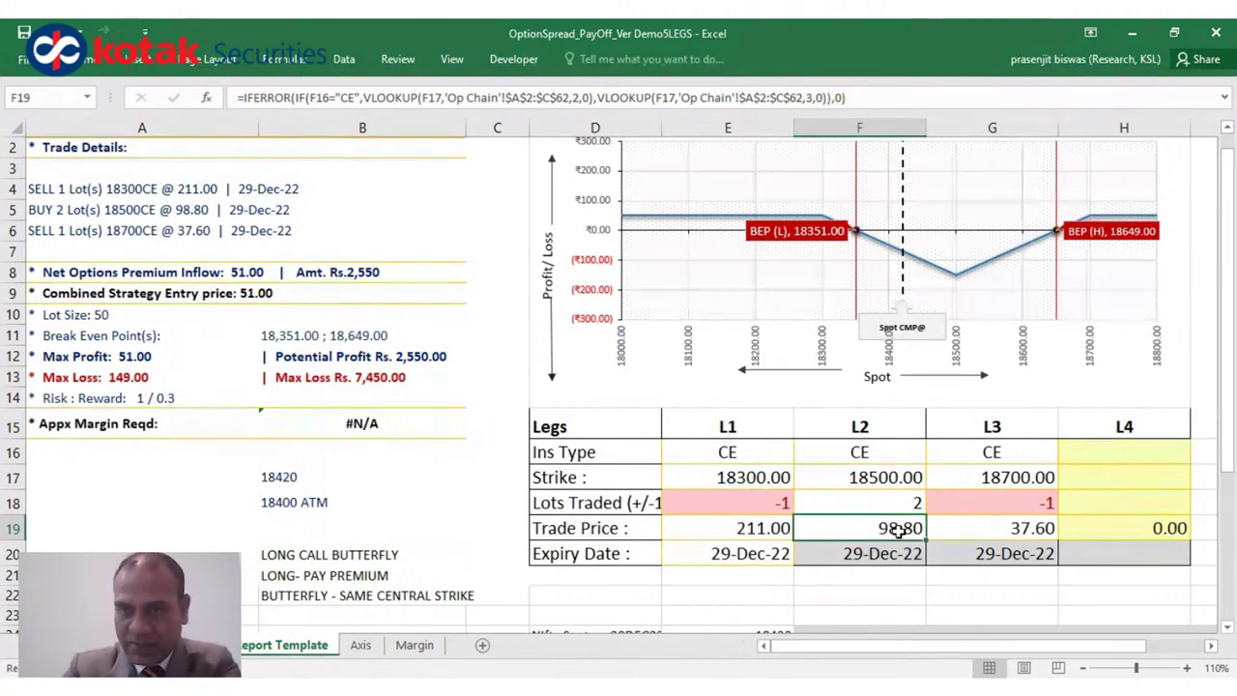
- Review leg L1's details, total the L1 and L3 trade prices again, and compare them with leg L2's price and the net premium inflow
{"action": "left_click", "coordinate": [722, 532]}
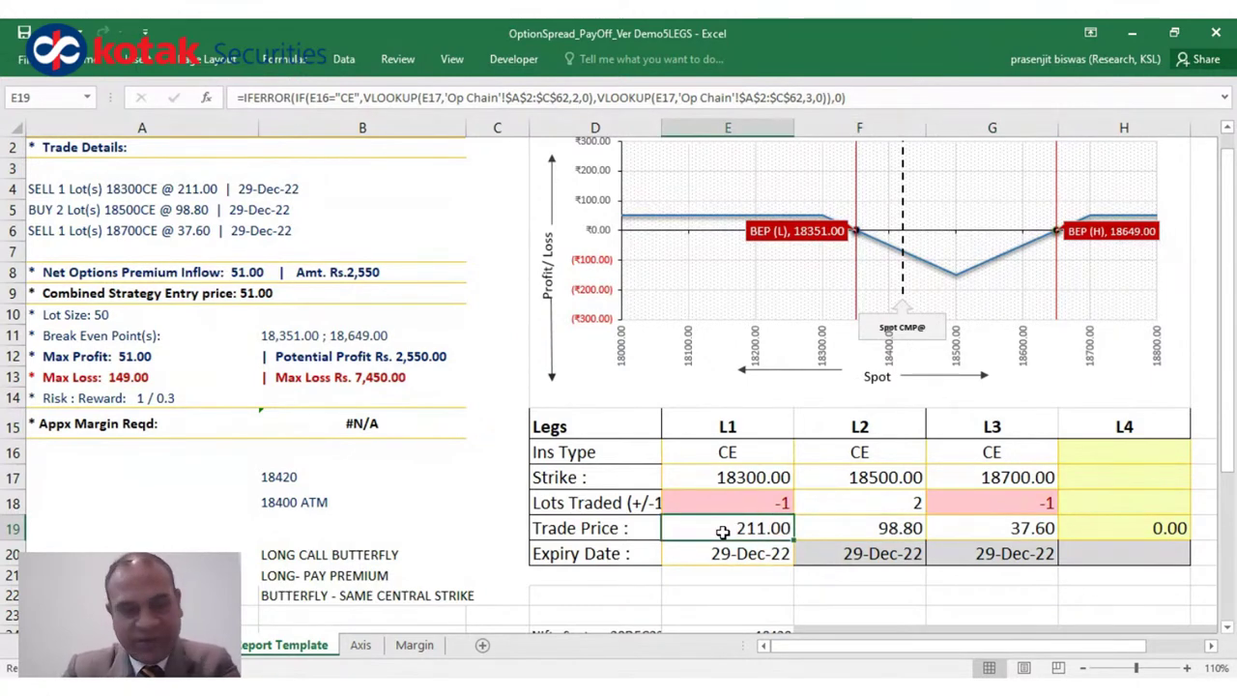
{"action": "left_click", "coordinate": [751, 456]}
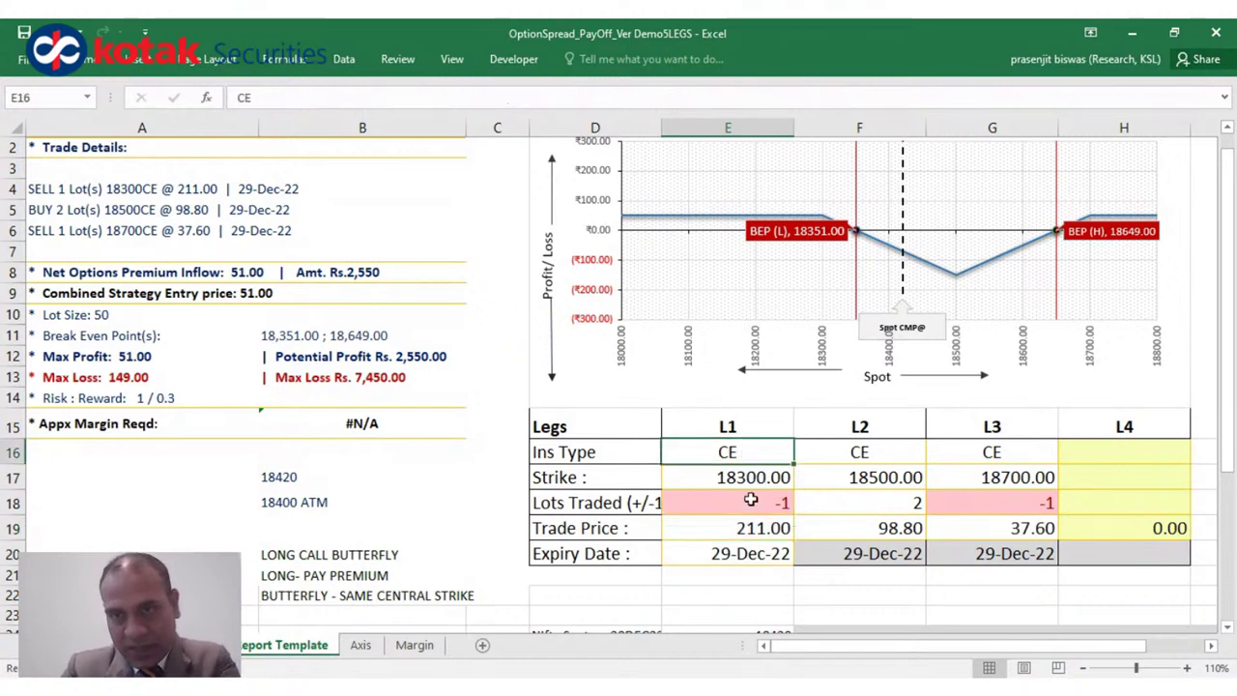
{"action": "left_click_drag", "start_coordinate": [751, 500], "coordinate": [760, 547]}
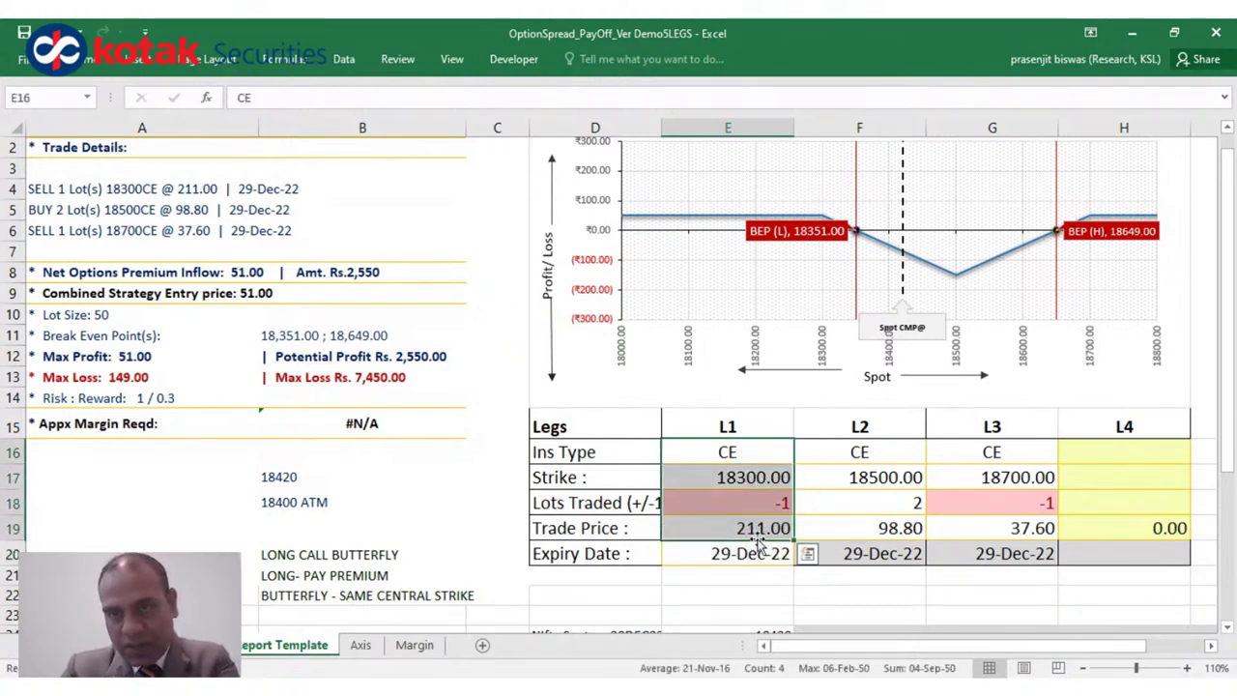
{"action": "left_click", "coordinate": [761, 529]}
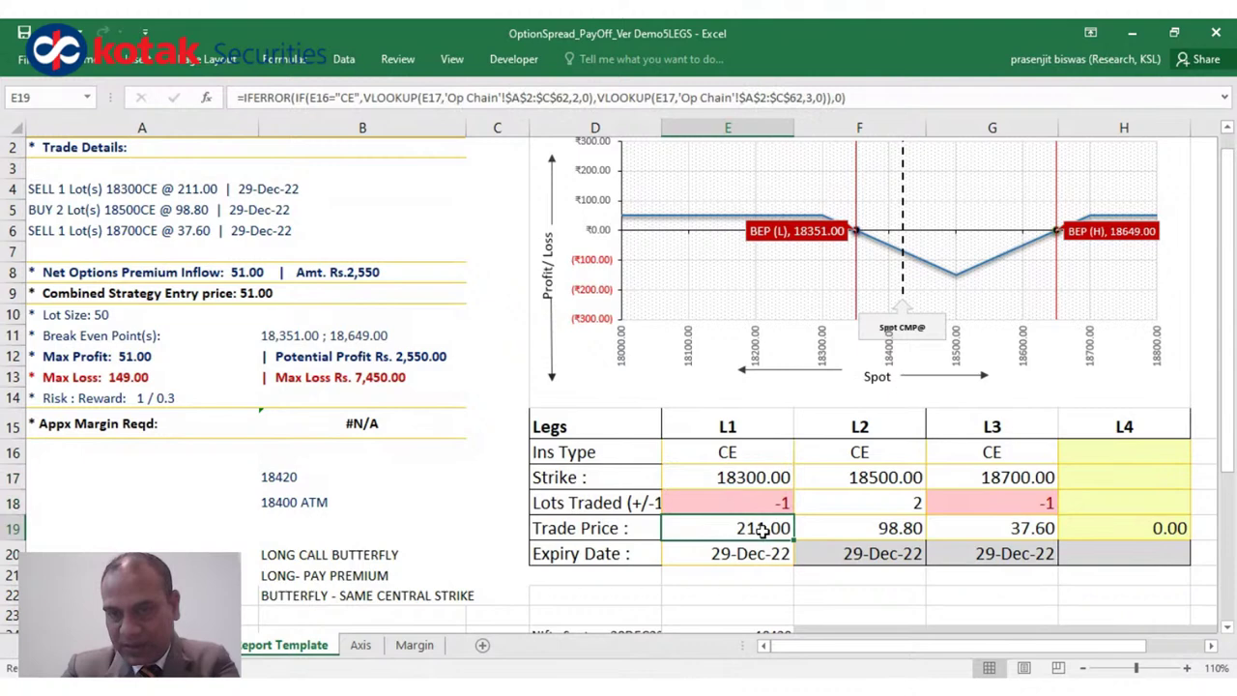
{"action": "left_click", "coordinate": [990, 528], "text": "ctrl"}
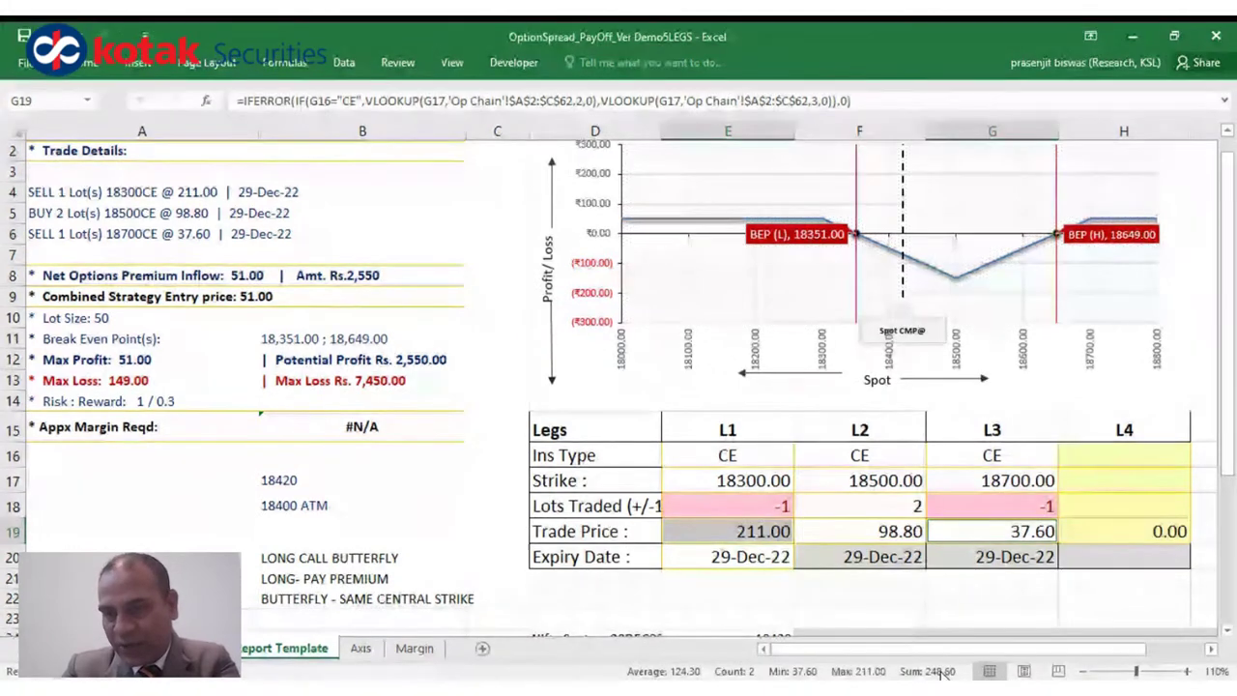
{"action": "left_click", "coordinate": [901, 527]}
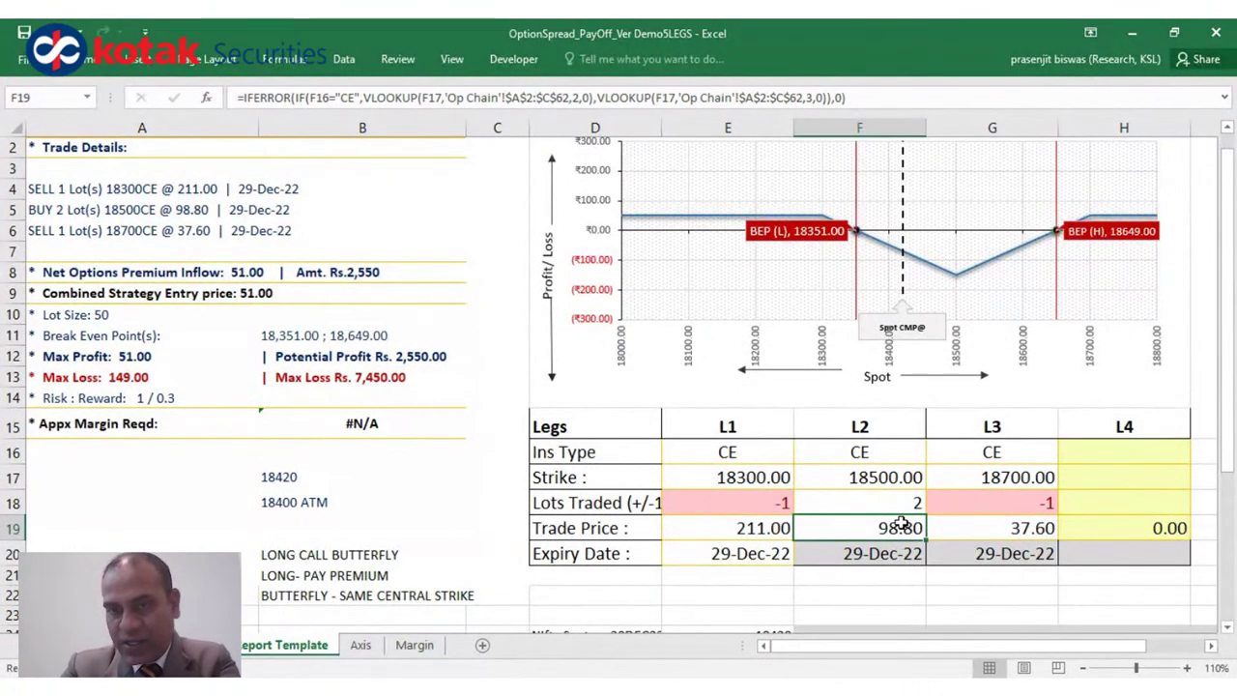
{"action": "left_click", "coordinate": [256, 273]}
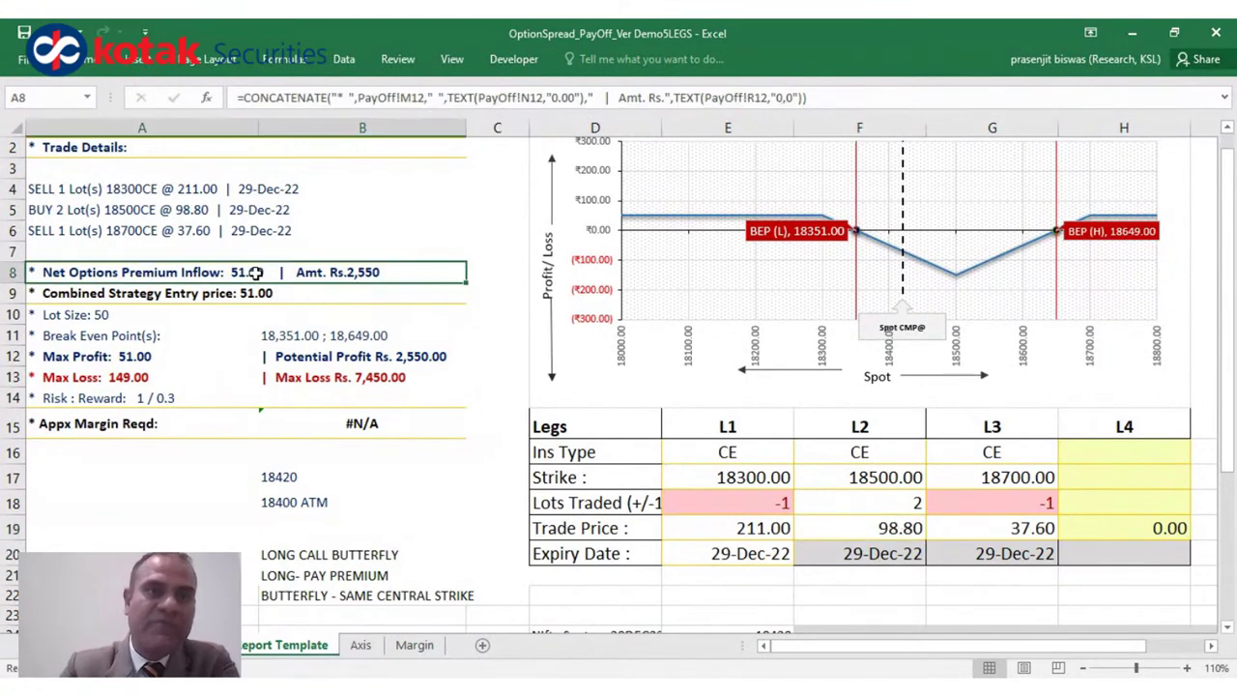